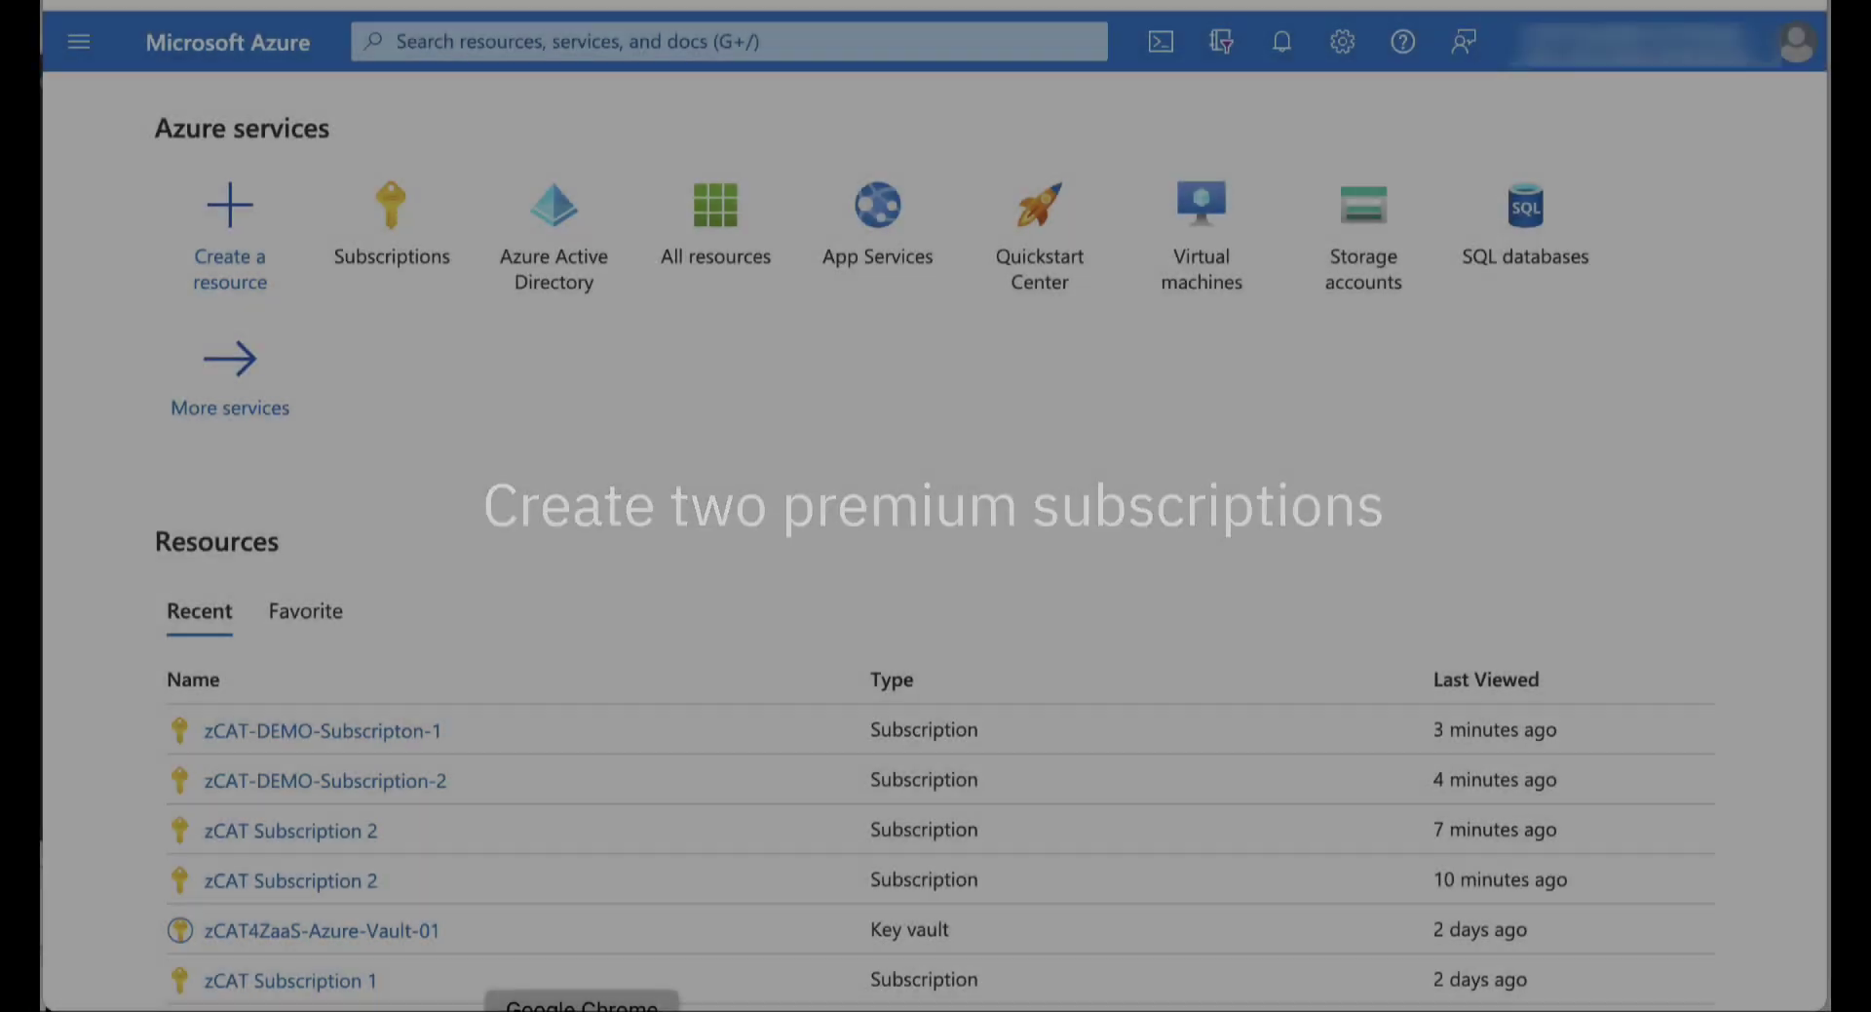
Create subscription zCAT-Demo-1 on the Microsoft Azure Plan billing account
{"action": "left_click", "coordinate": [430, 43]}
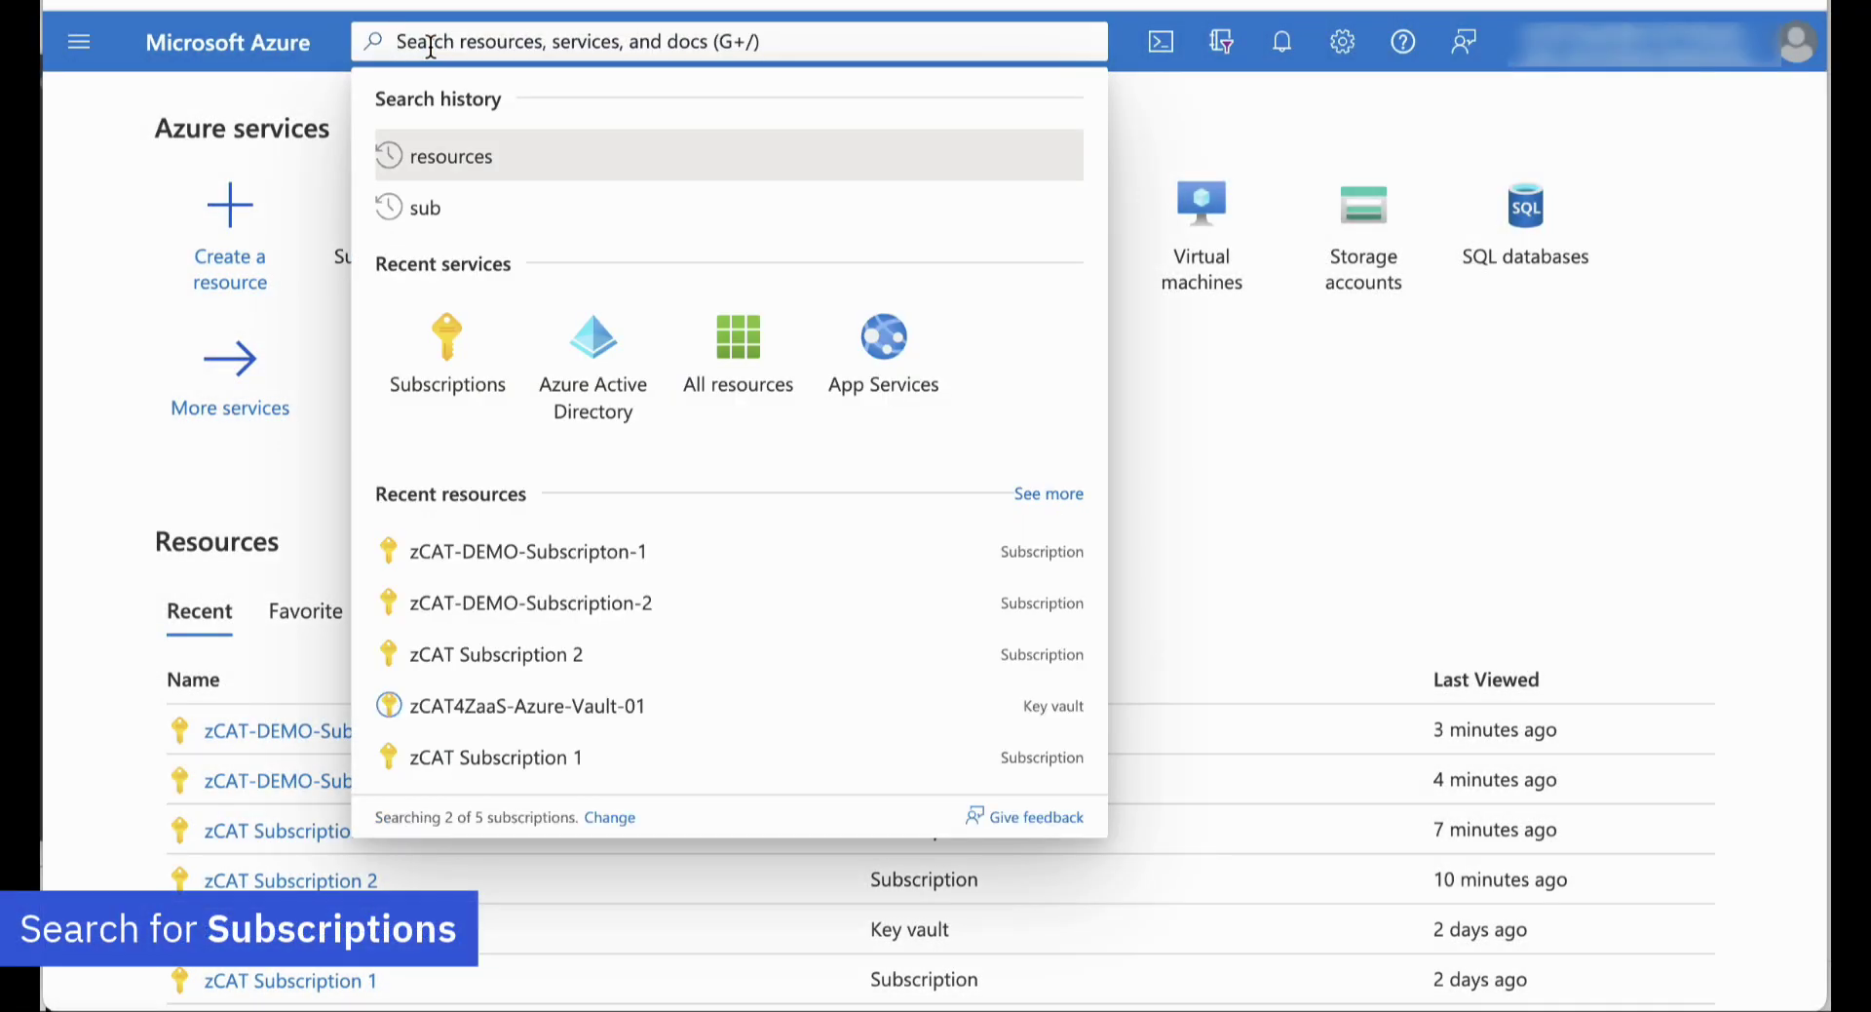
{"action": "left_click", "coordinate": [452, 369]}
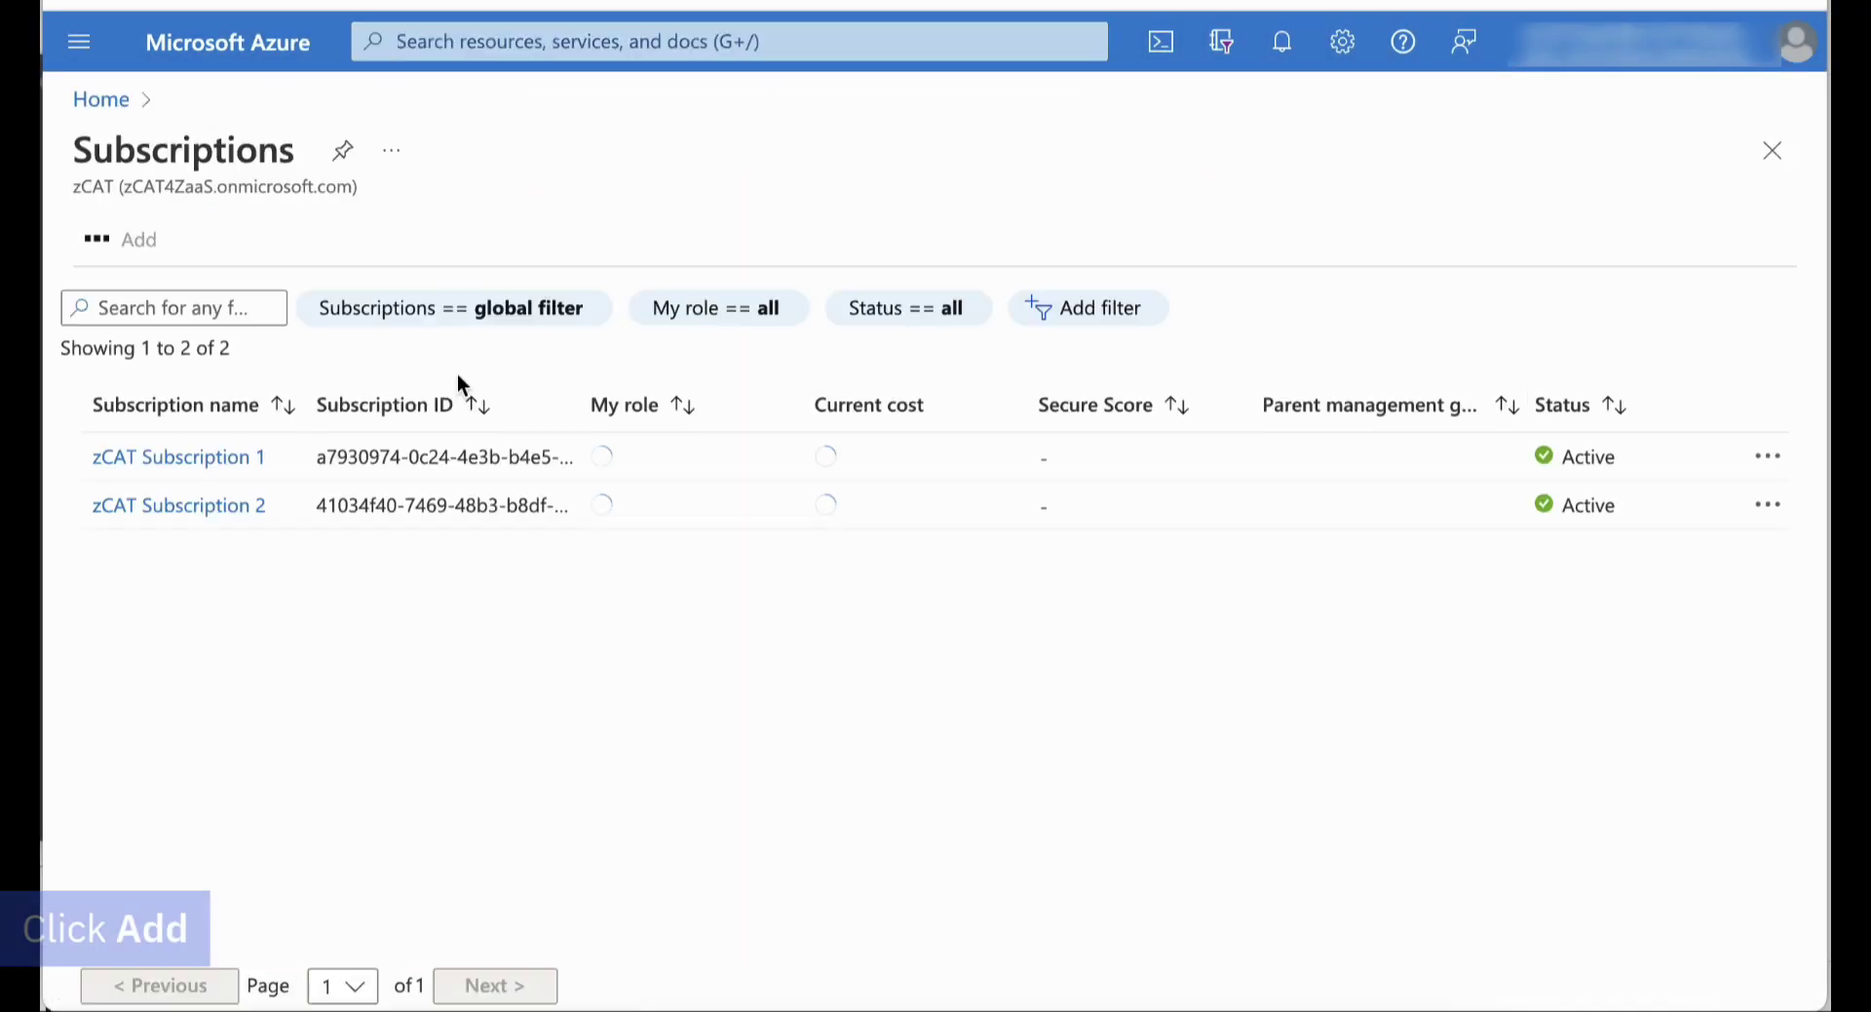
{"action": "left_click", "coordinate": [136, 242]}
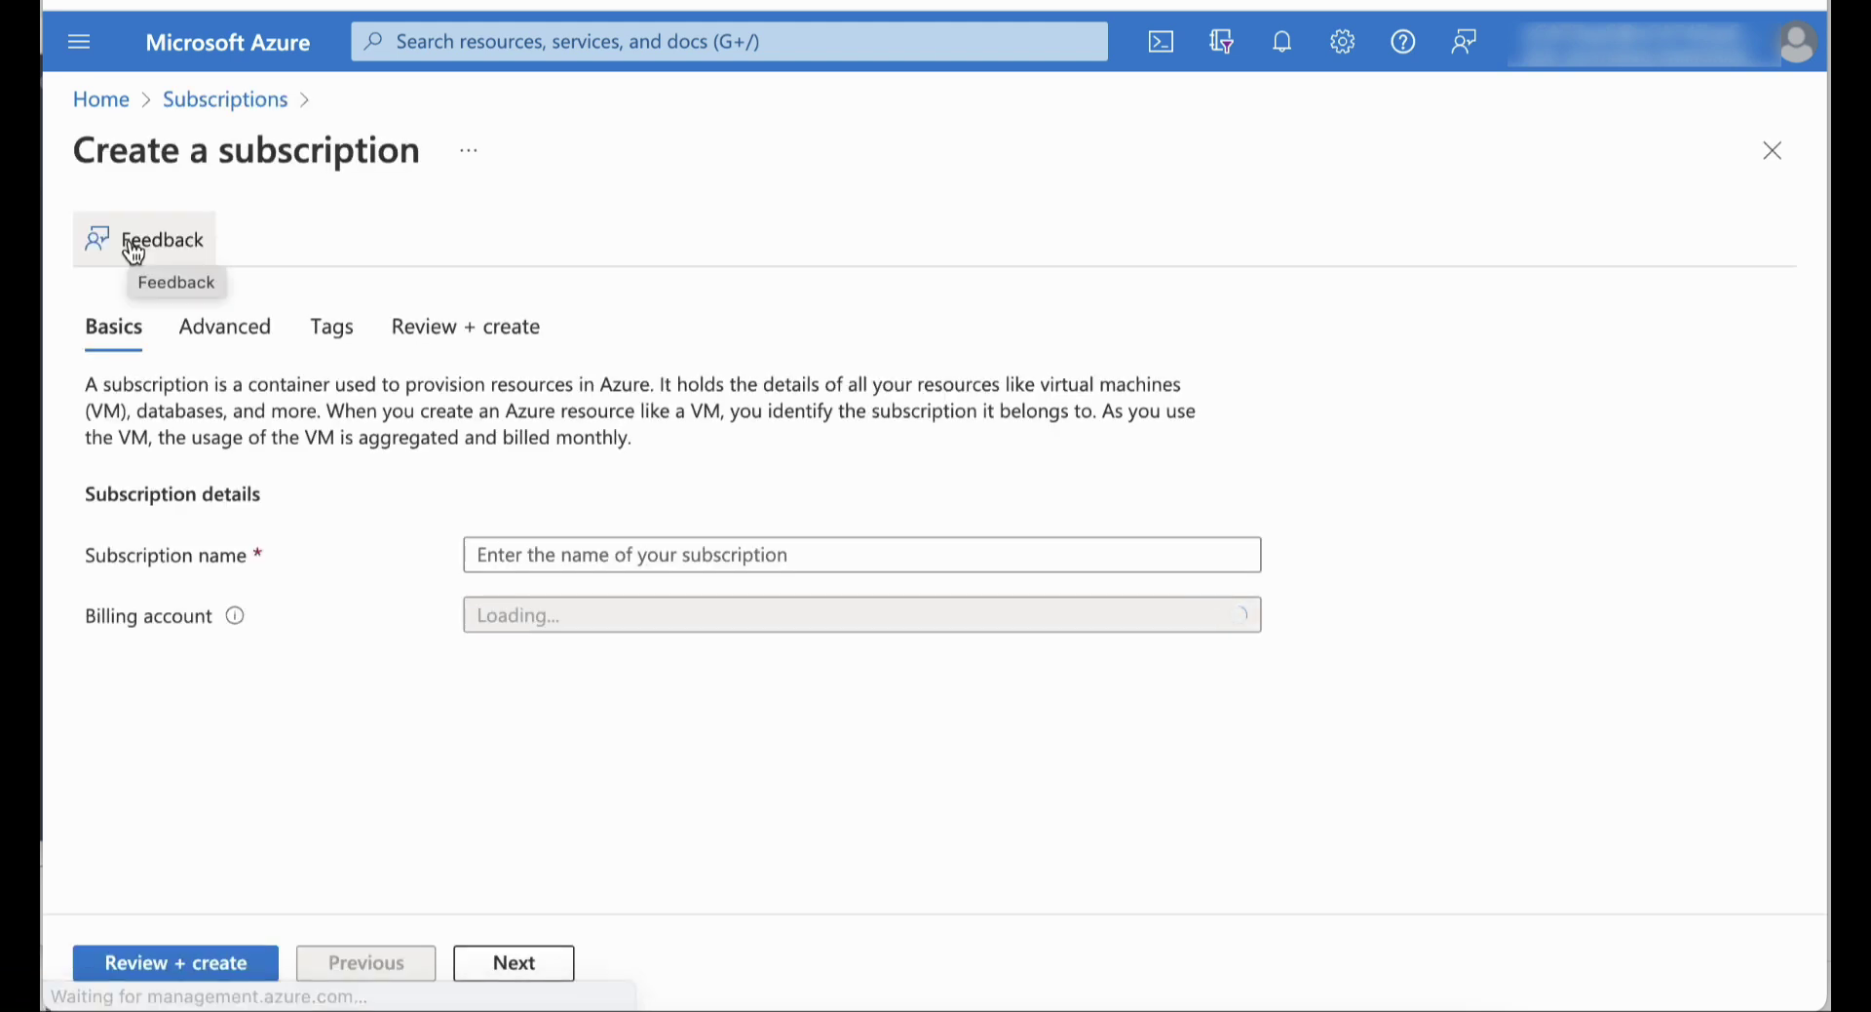
{"action": "left_click", "coordinate": [481, 556]}
{"action": "type", "text": "zCAT-"}
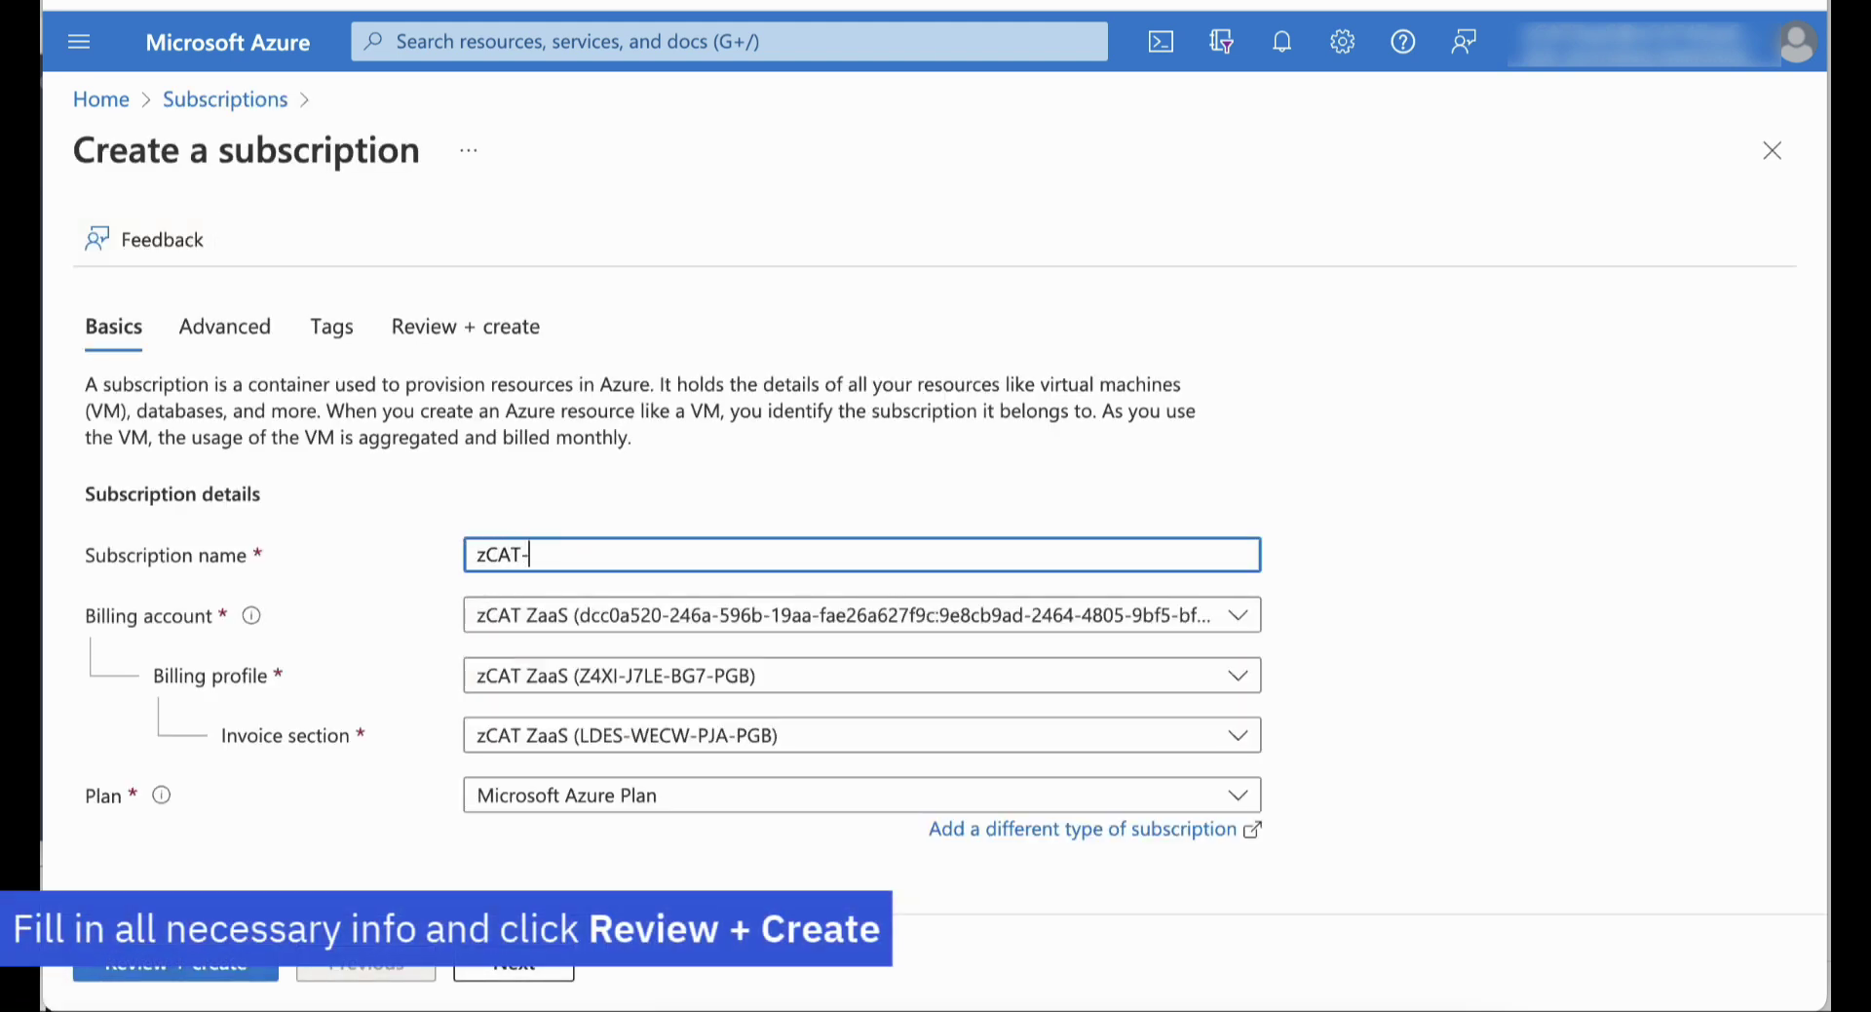
{"action": "left_click", "coordinate": [753, 623]}
{"action": "left_click", "coordinate": [753, 624]}
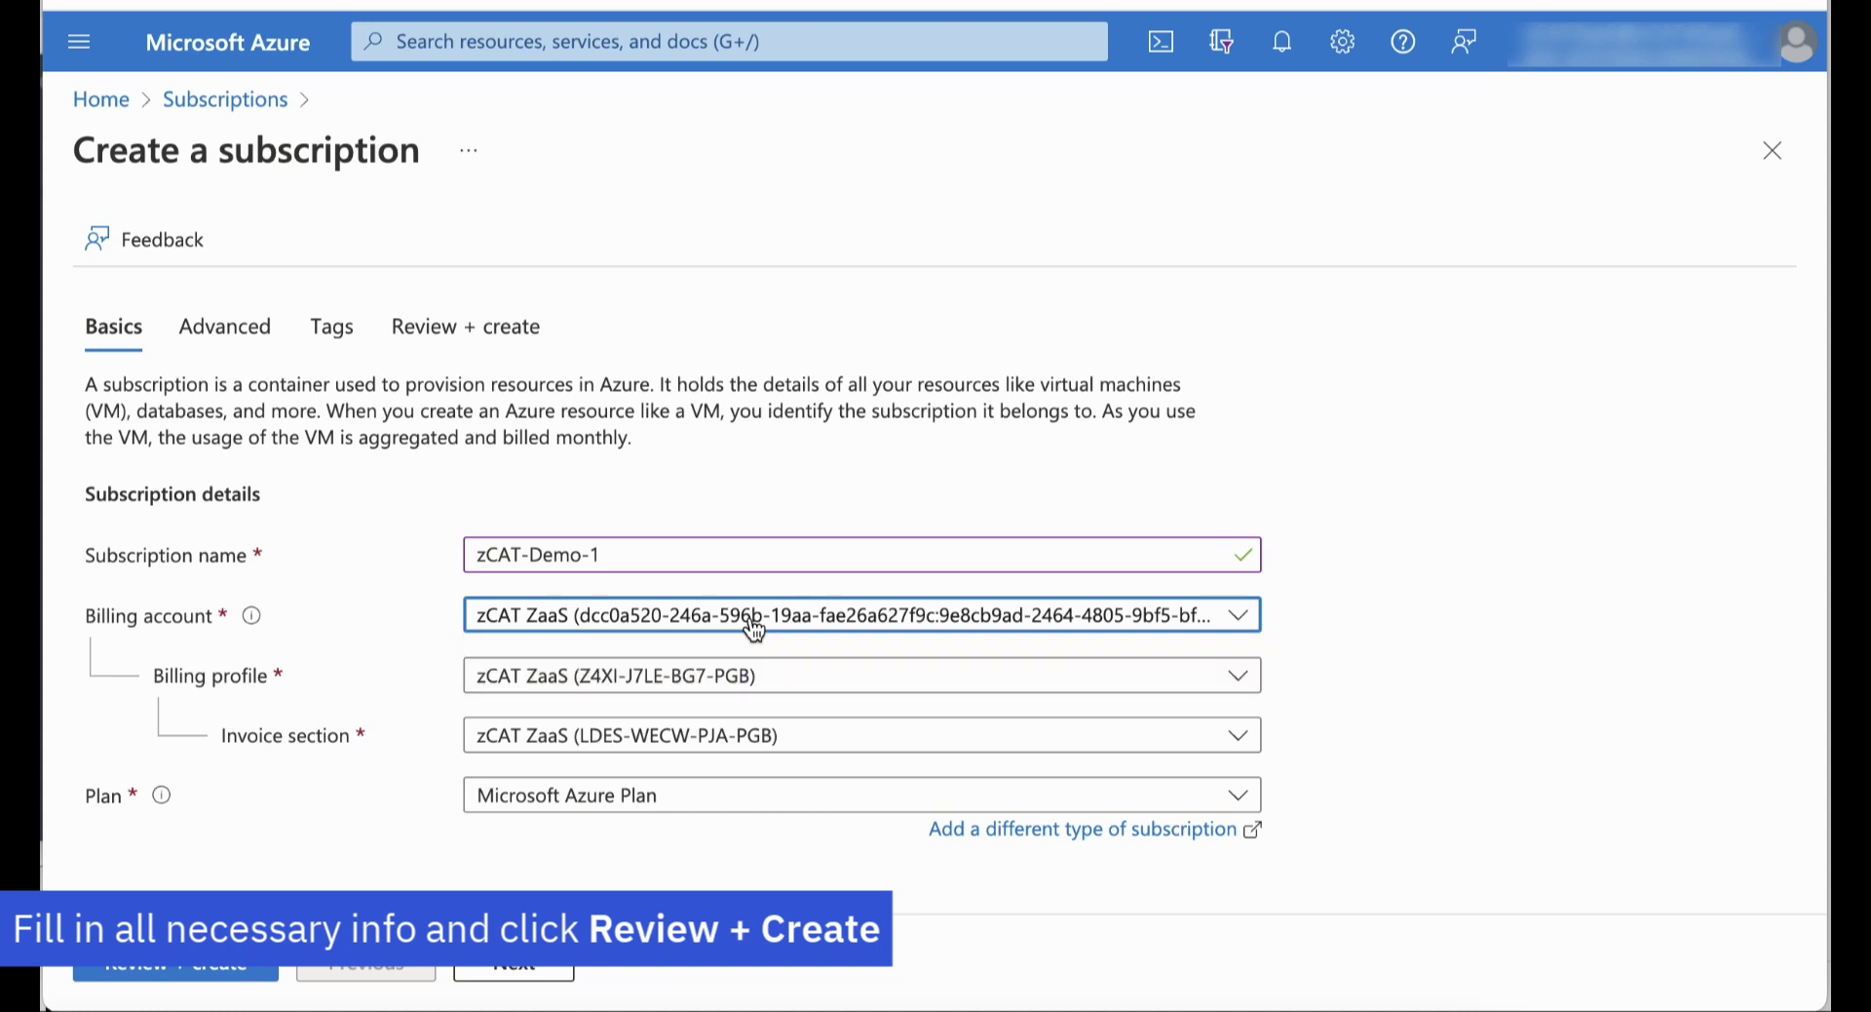
{"action": "left_click", "coordinate": [230, 973]}
{"action": "left_click", "coordinate": [137, 970]}
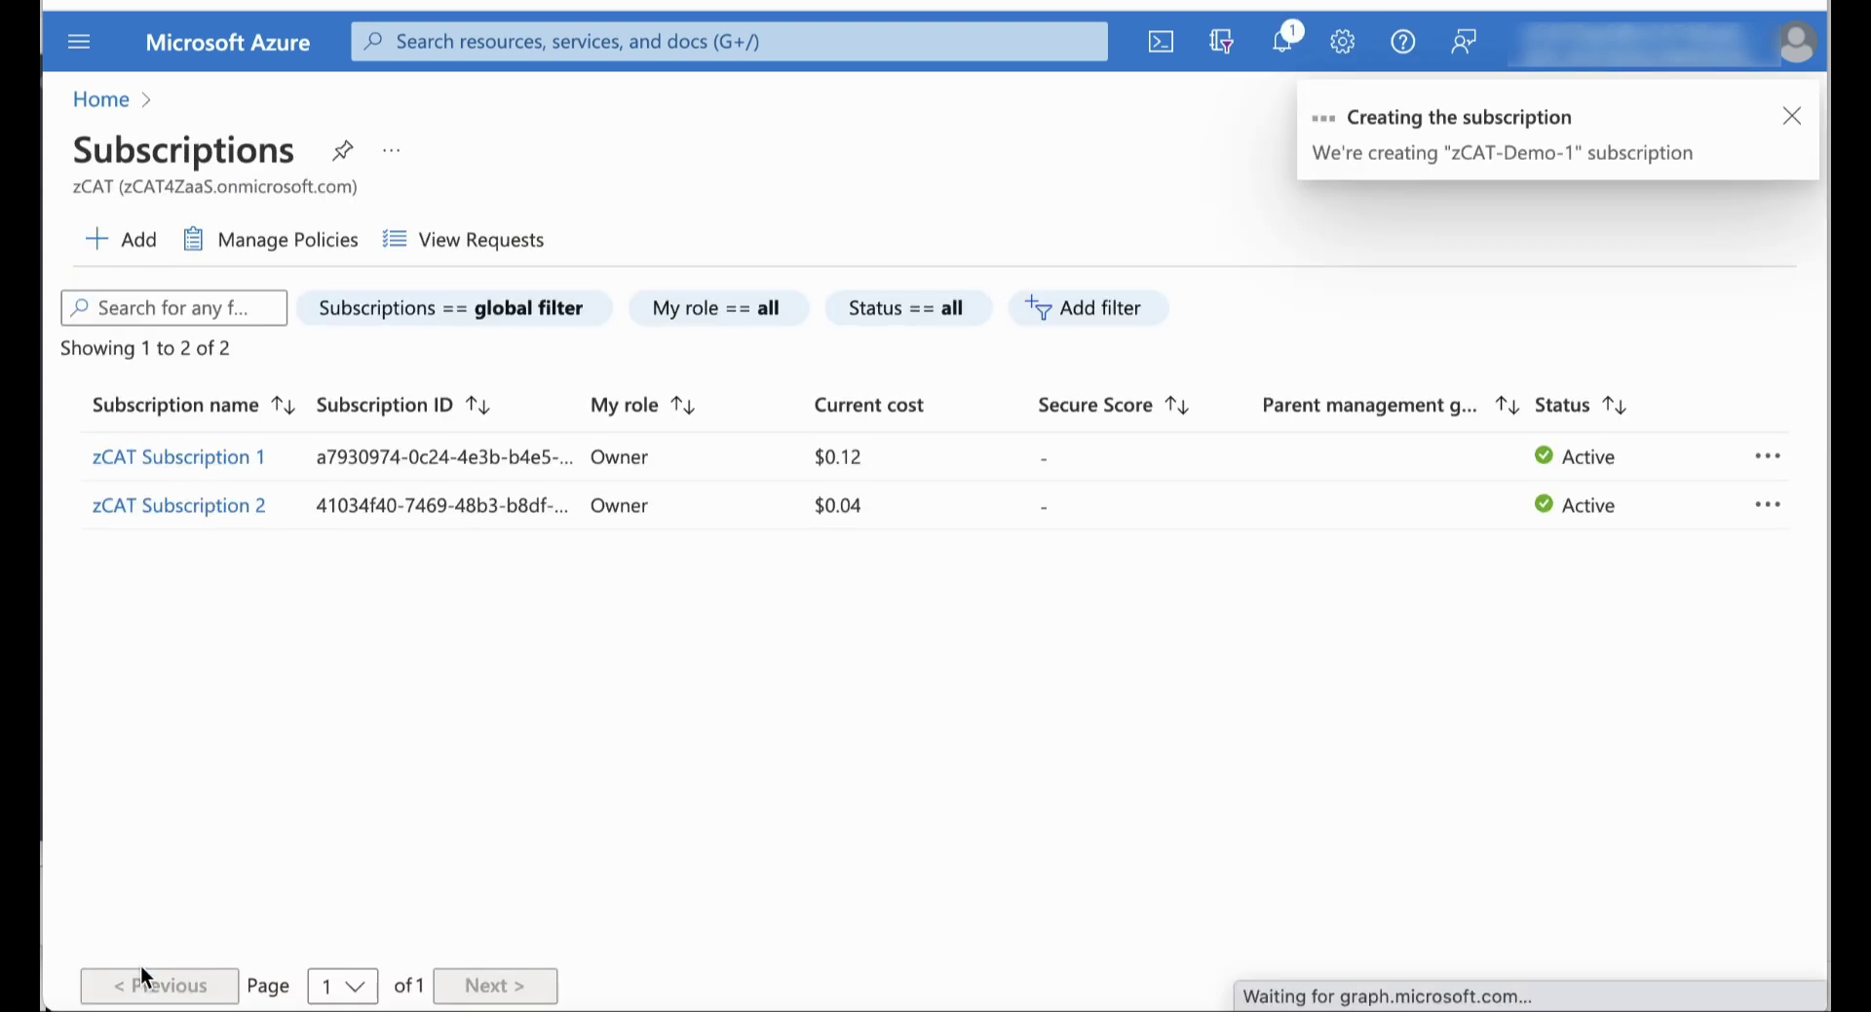
Create a second subscription named zCAT-Demo-2 on the same billing account
{"action": "left_click", "coordinate": [128, 244]}
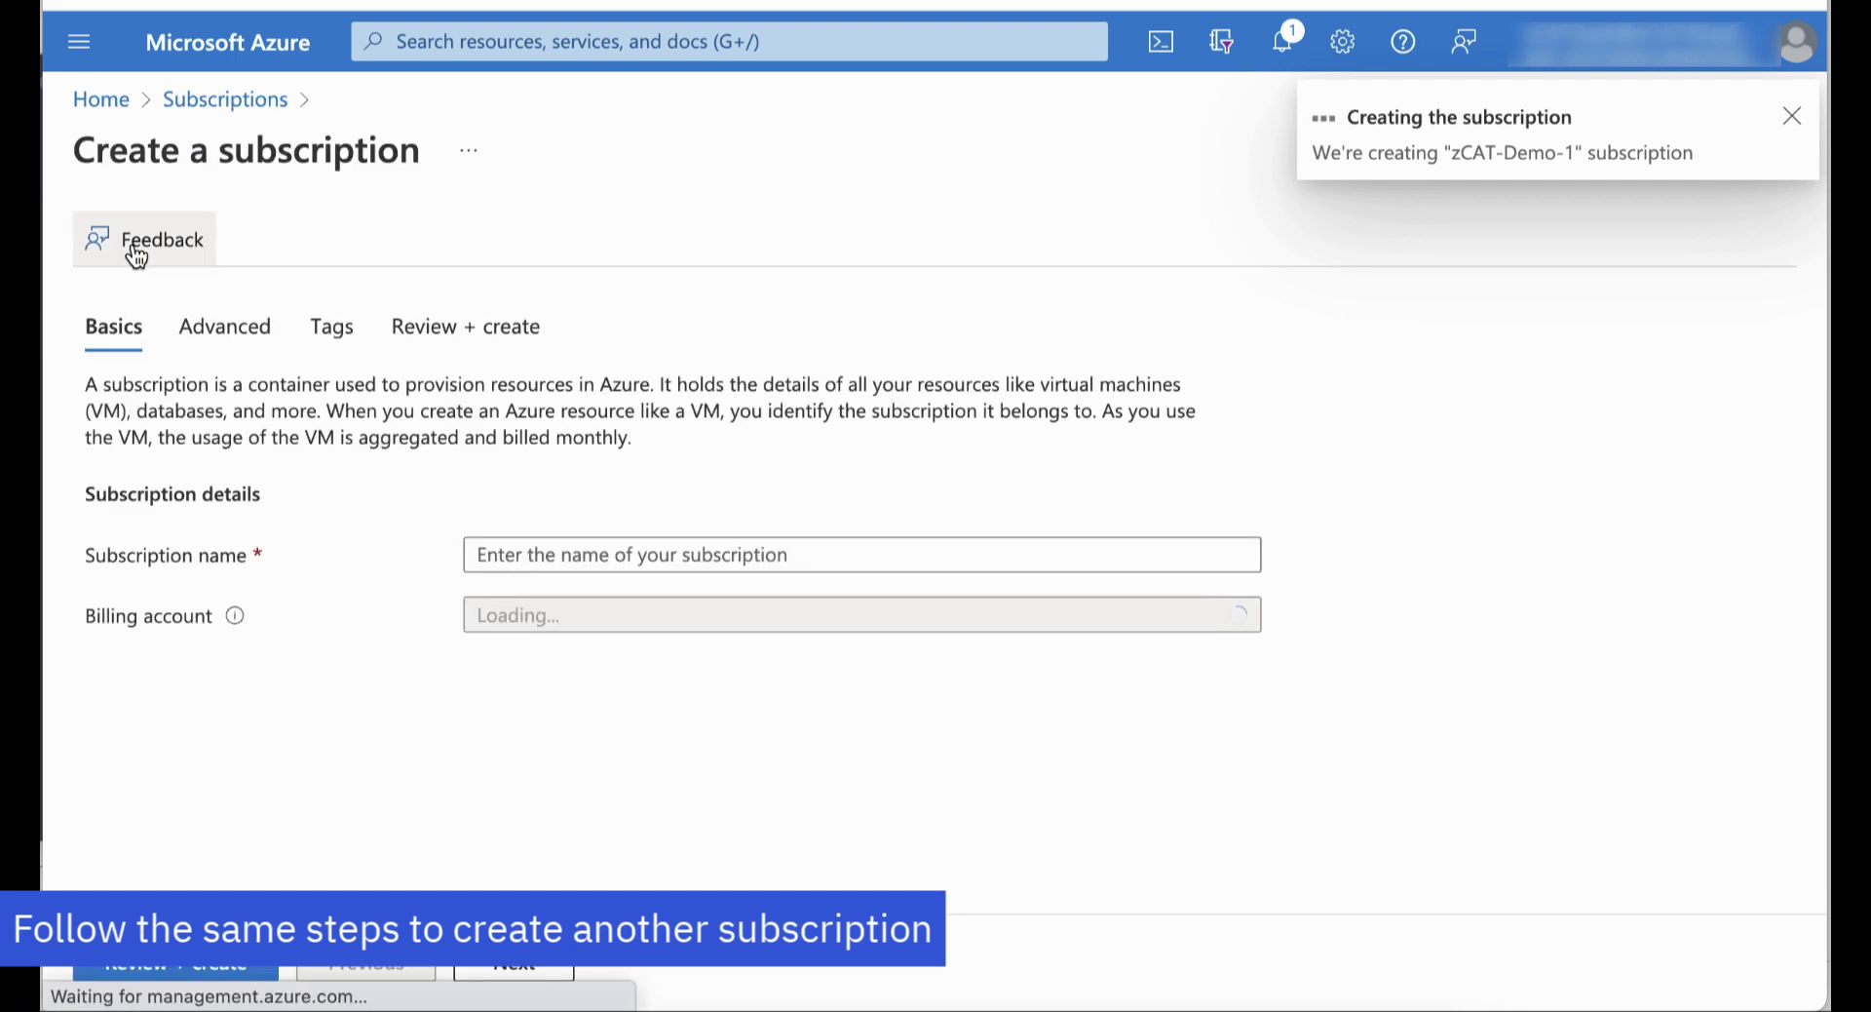
{"action": "left_click", "coordinate": [525, 552]}
{"action": "type", "text": "zCAT-Demo"}
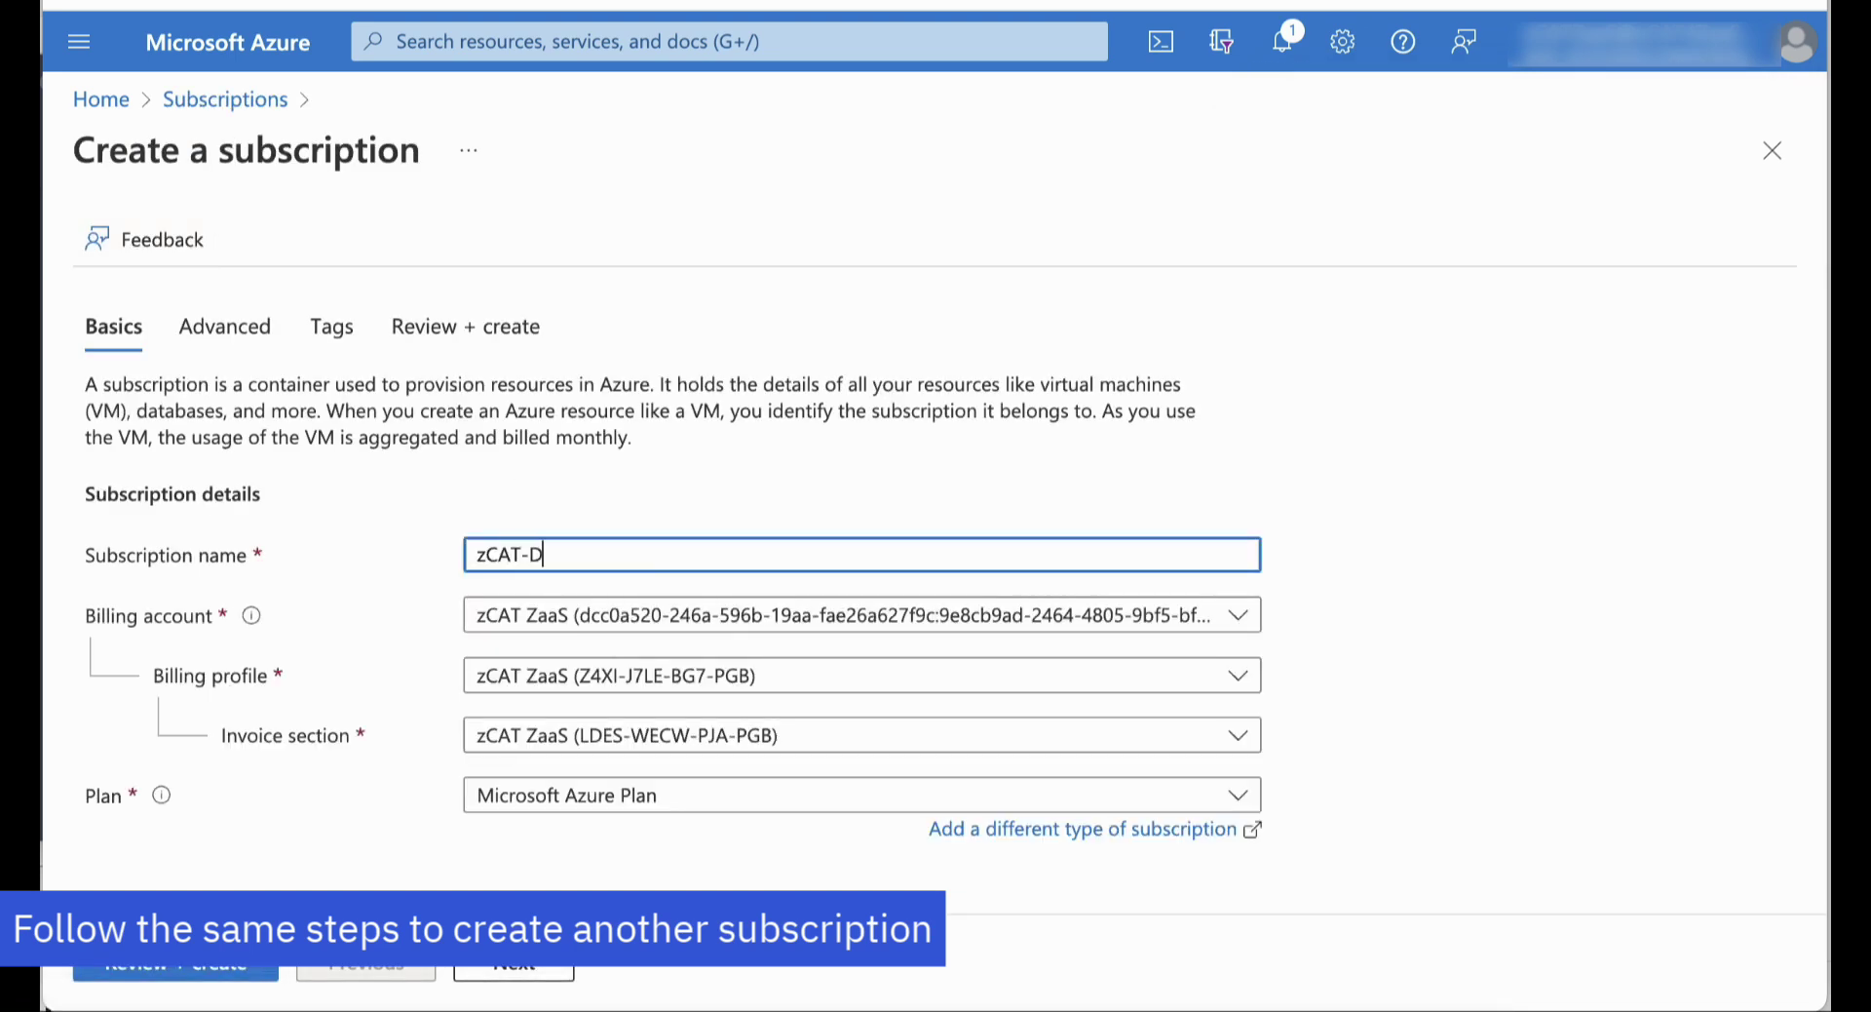
{"action": "left_click", "coordinate": [231, 965]}
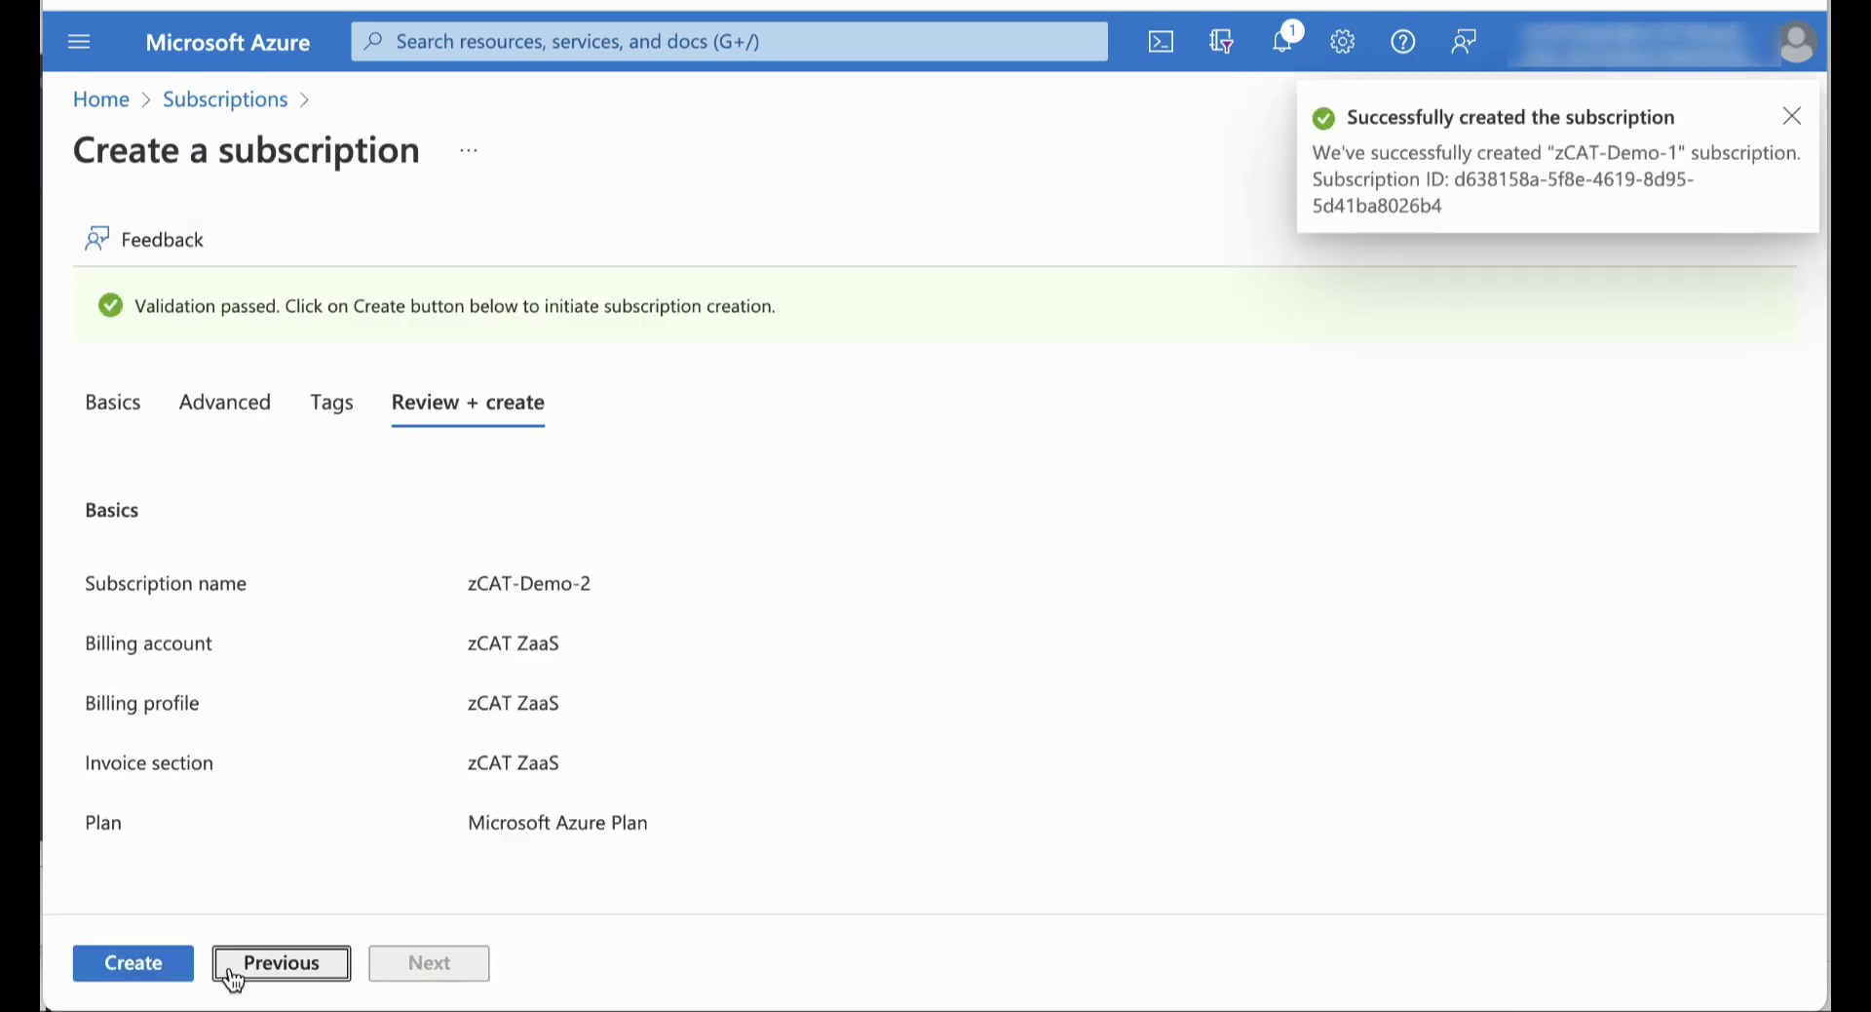
{"action": "left_click", "coordinate": [154, 967]}
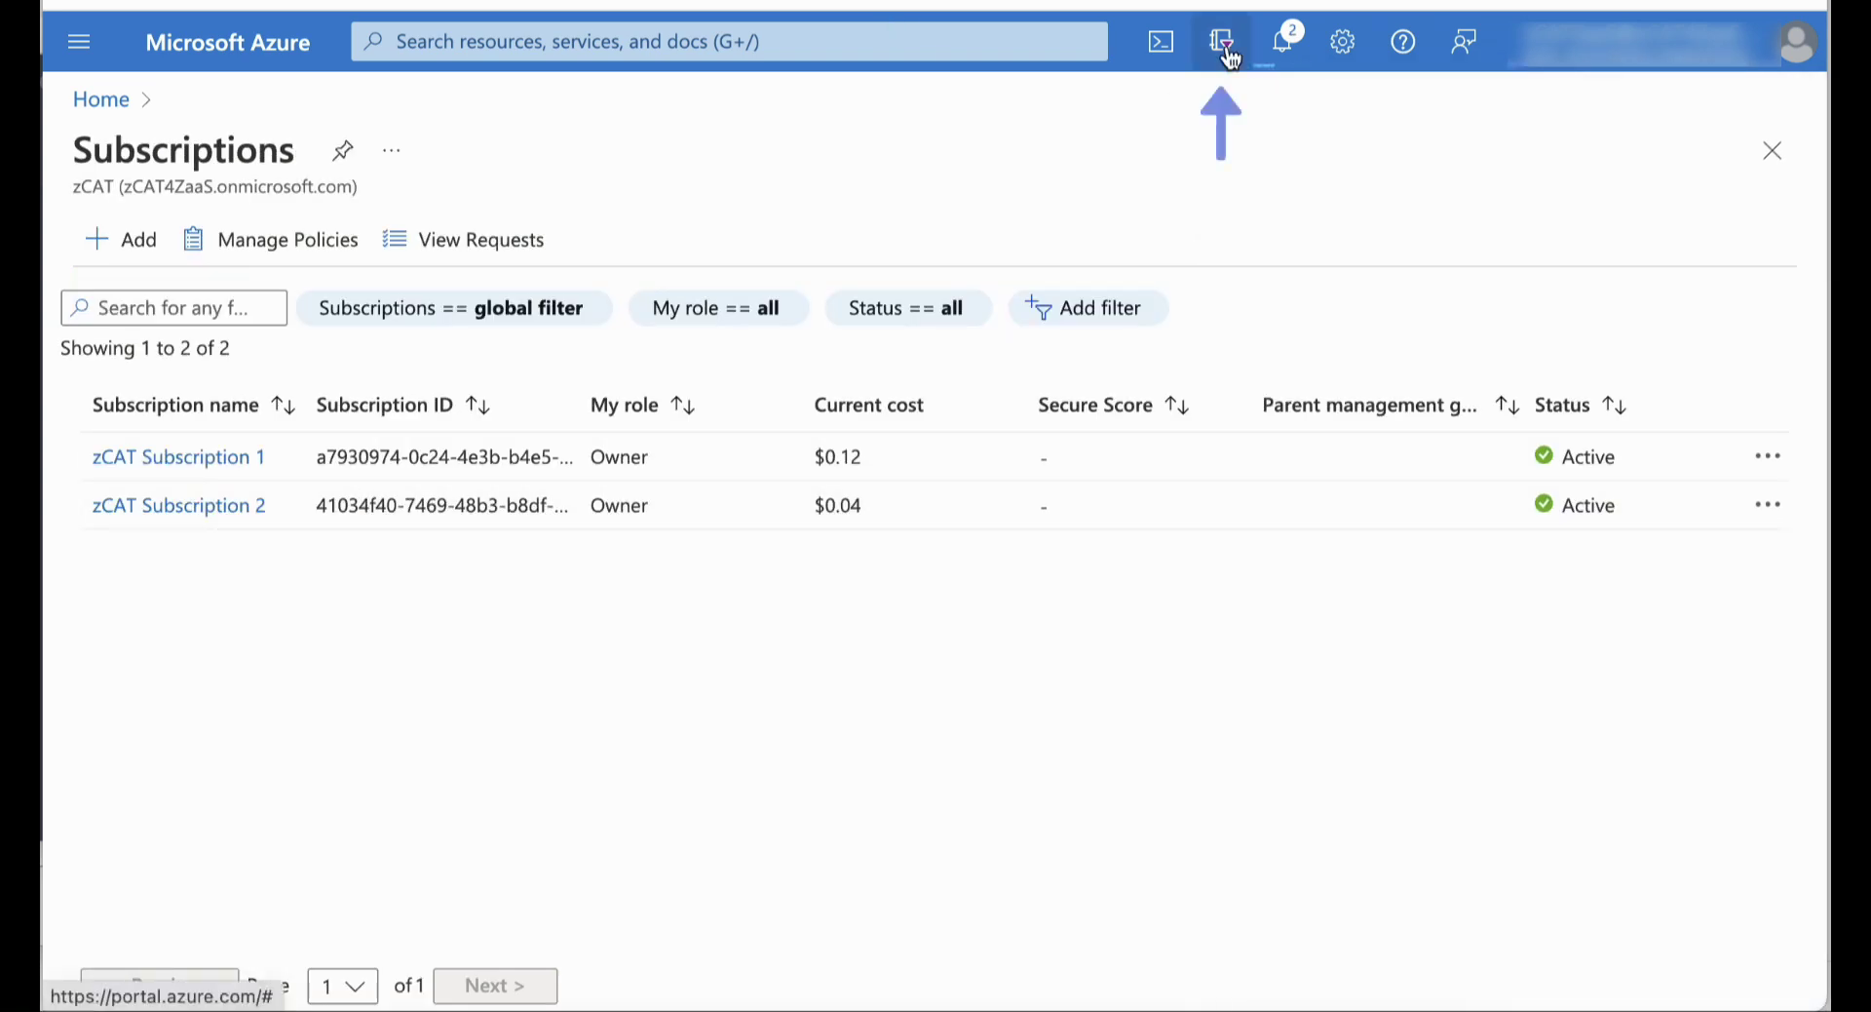
Set the default subscription filter to only zCAT-Demo-1 and zCAT-Demo-2, then view Subscriptions
{"action": "left_click", "coordinate": [1230, 59]}
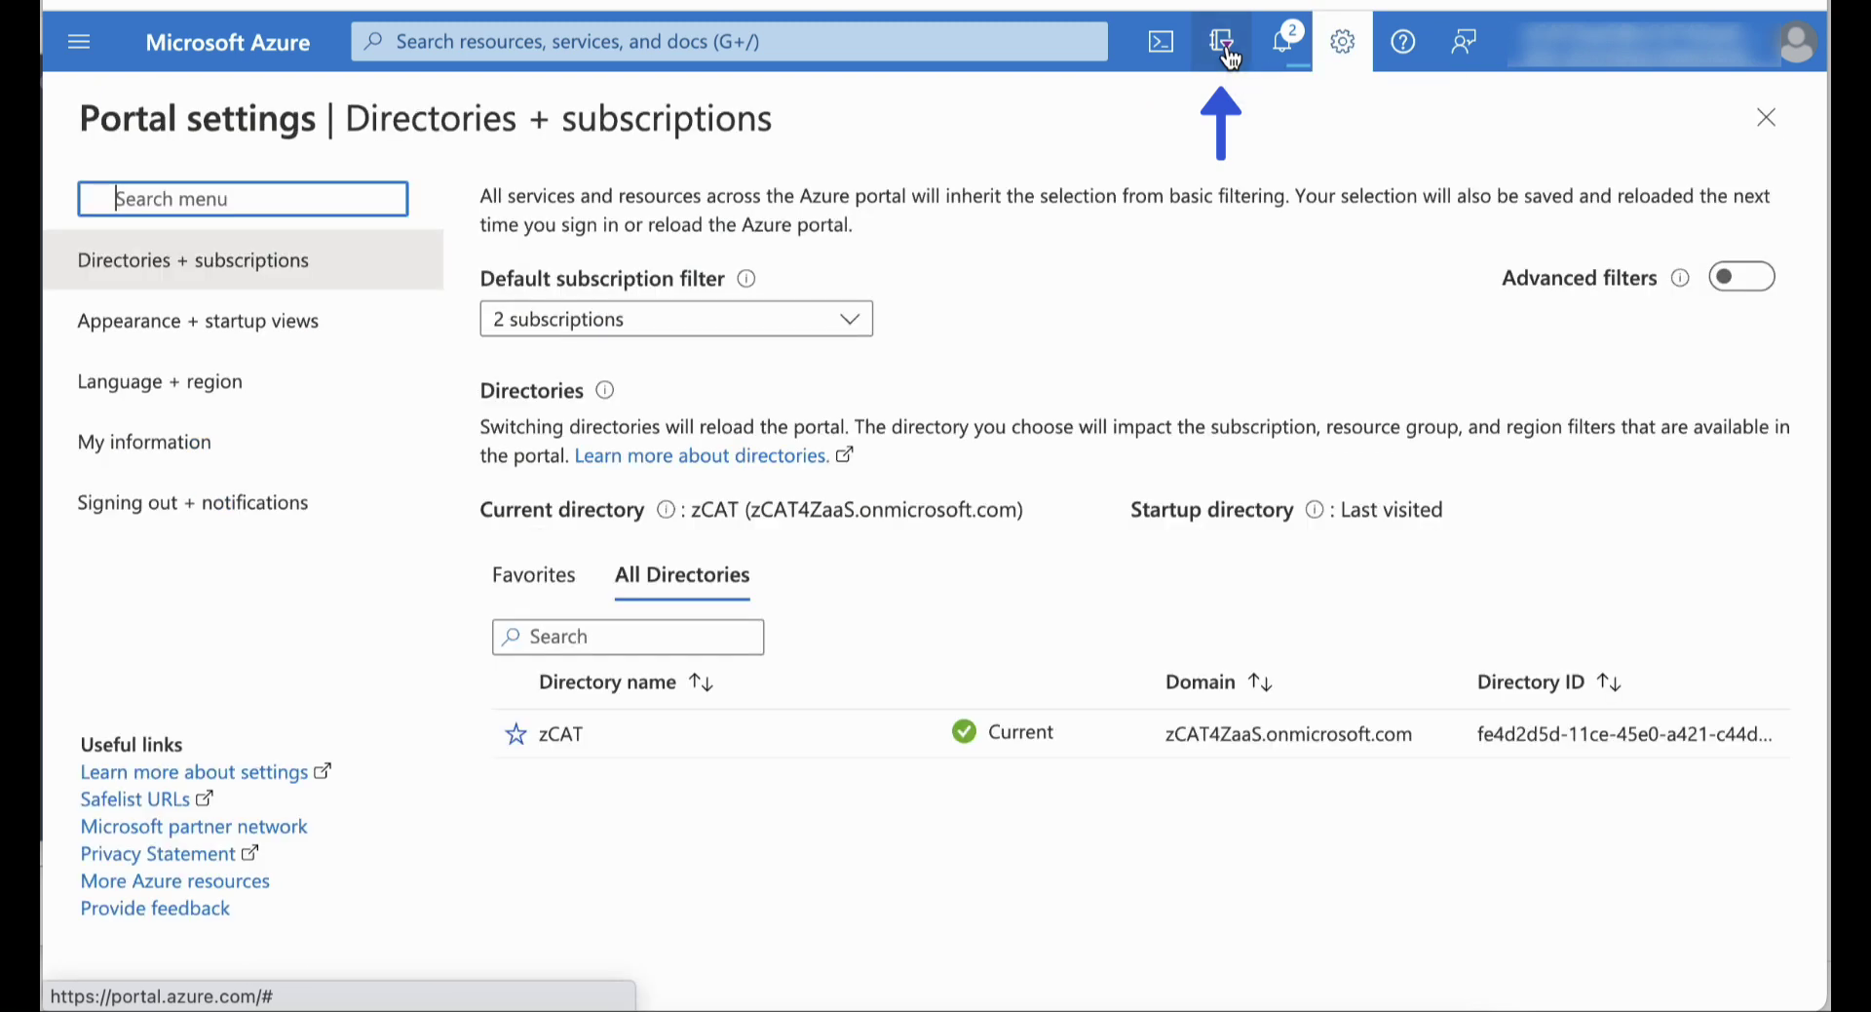
{"action": "left_click", "coordinate": [844, 329]}
{"action": "left_click", "coordinate": [507, 470]}
{"action": "left_click", "coordinate": [509, 519]}
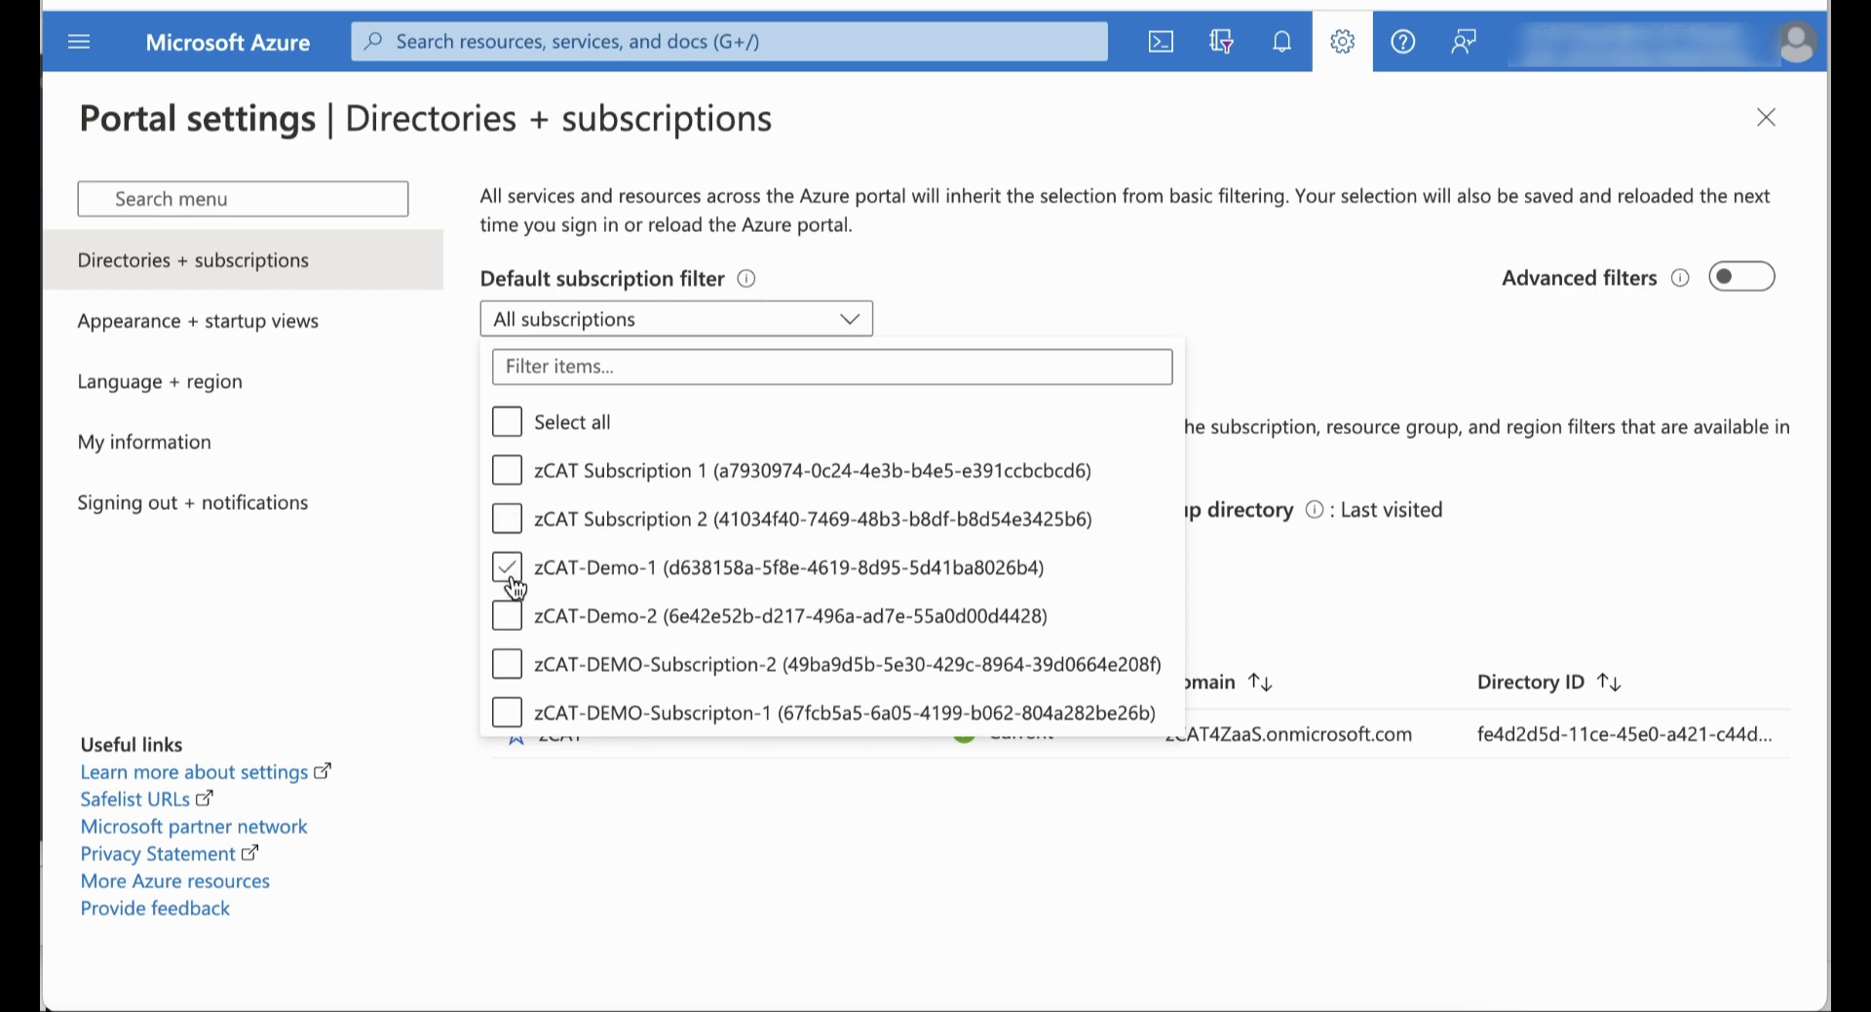
{"action": "left_click", "coordinate": [741, 809]}
{"action": "left_click", "coordinate": [227, 41]}
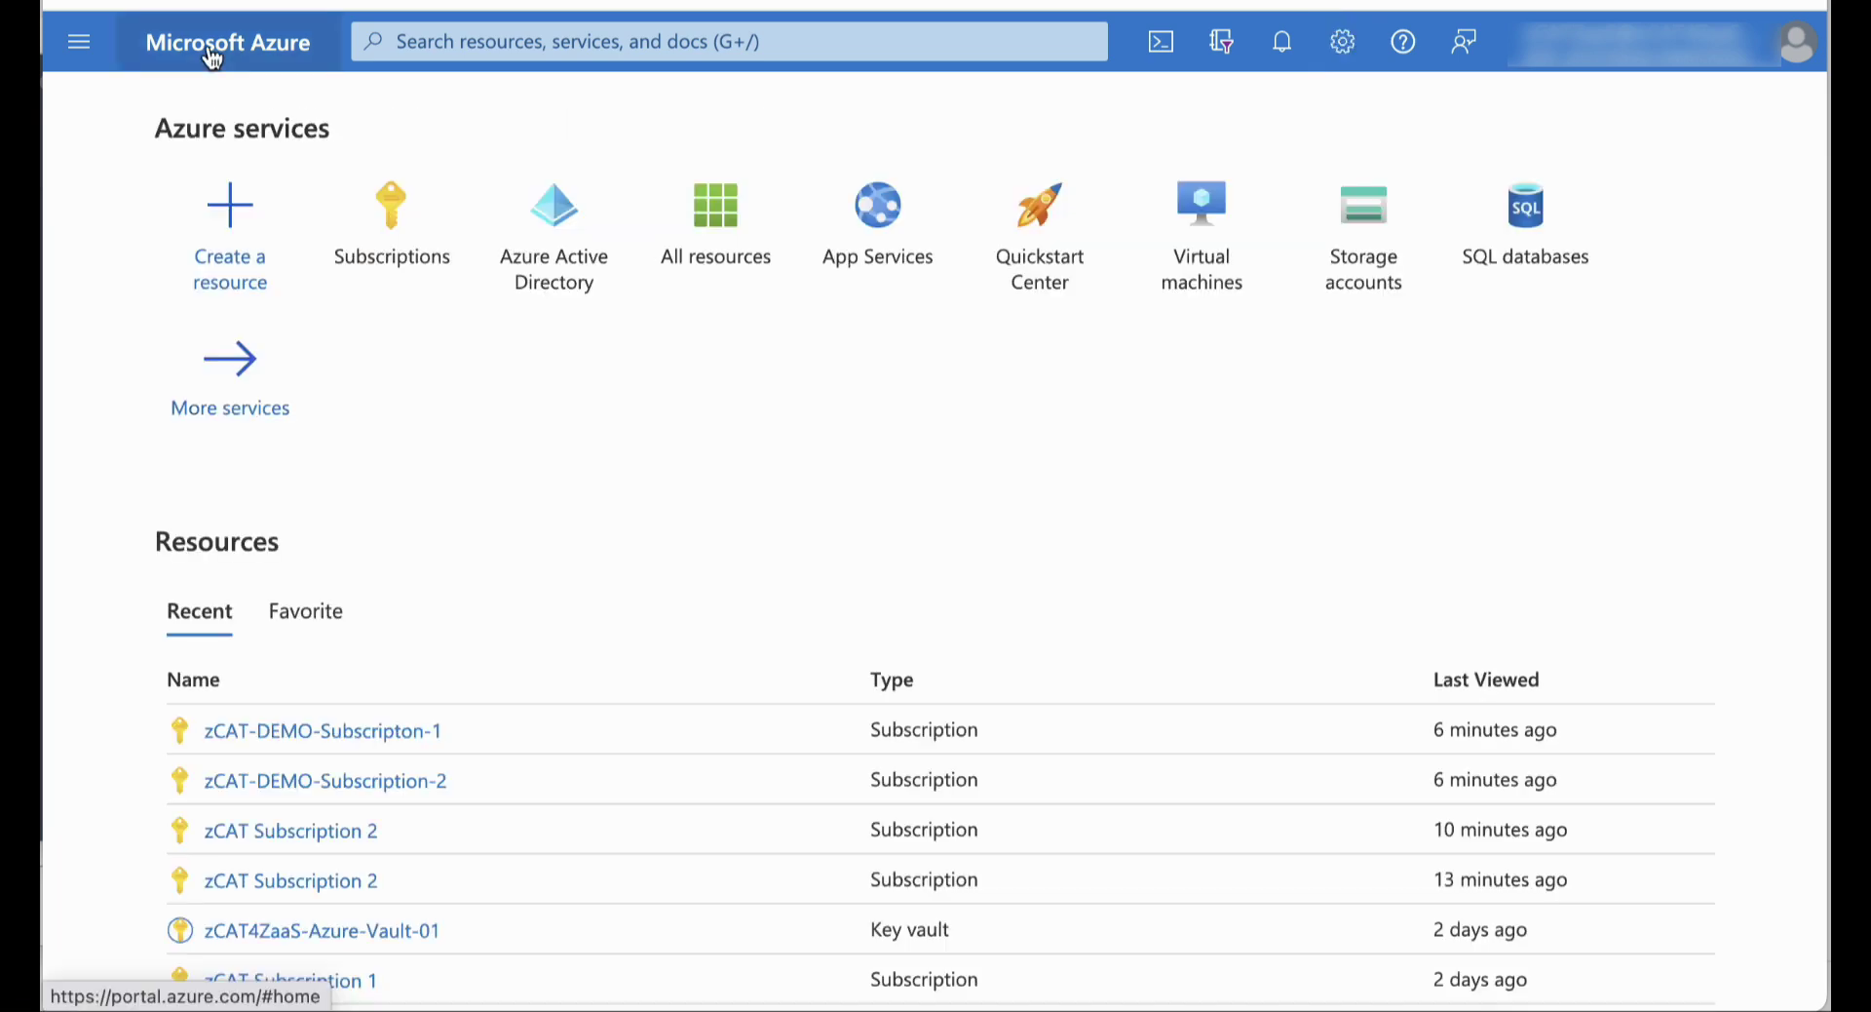
{"action": "left_click", "coordinate": [417, 220]}
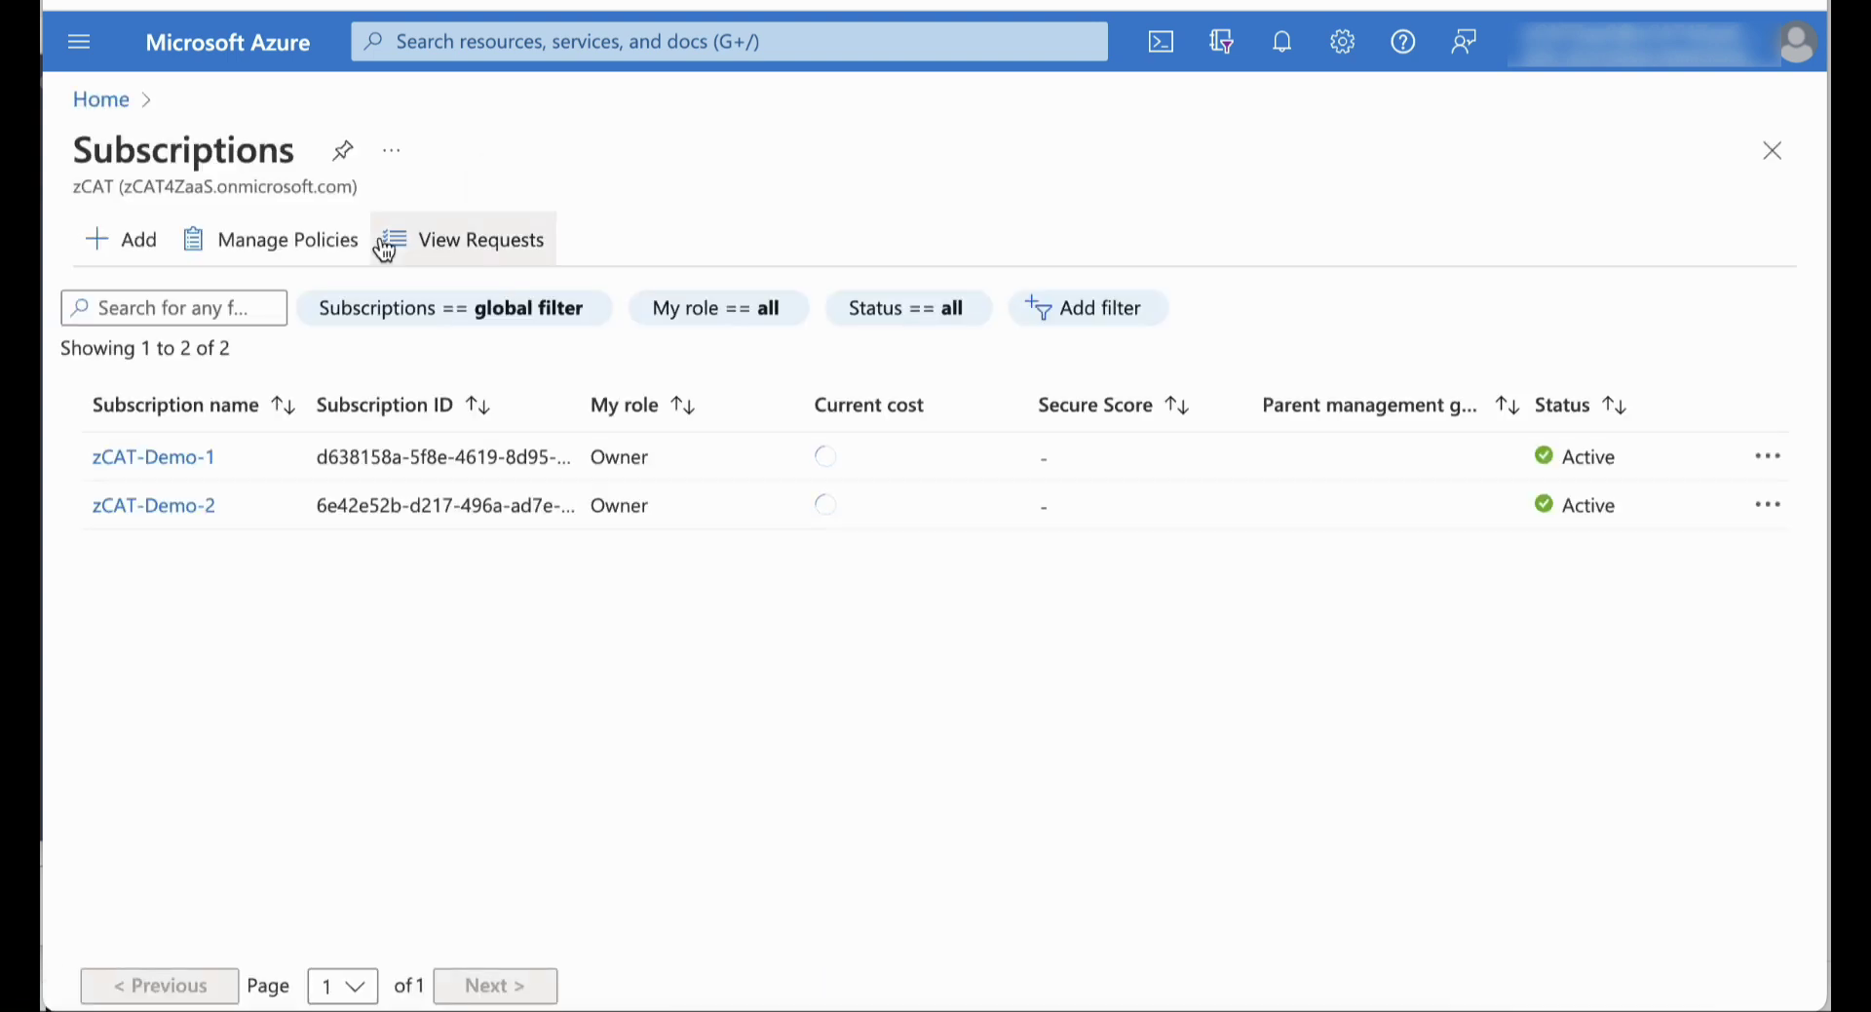
Copy the Subscription IDs of zCAT-Demo-1 and zCAT-Demo-2 from their Overview pages
{"action": "left_click", "coordinate": [181, 460]}
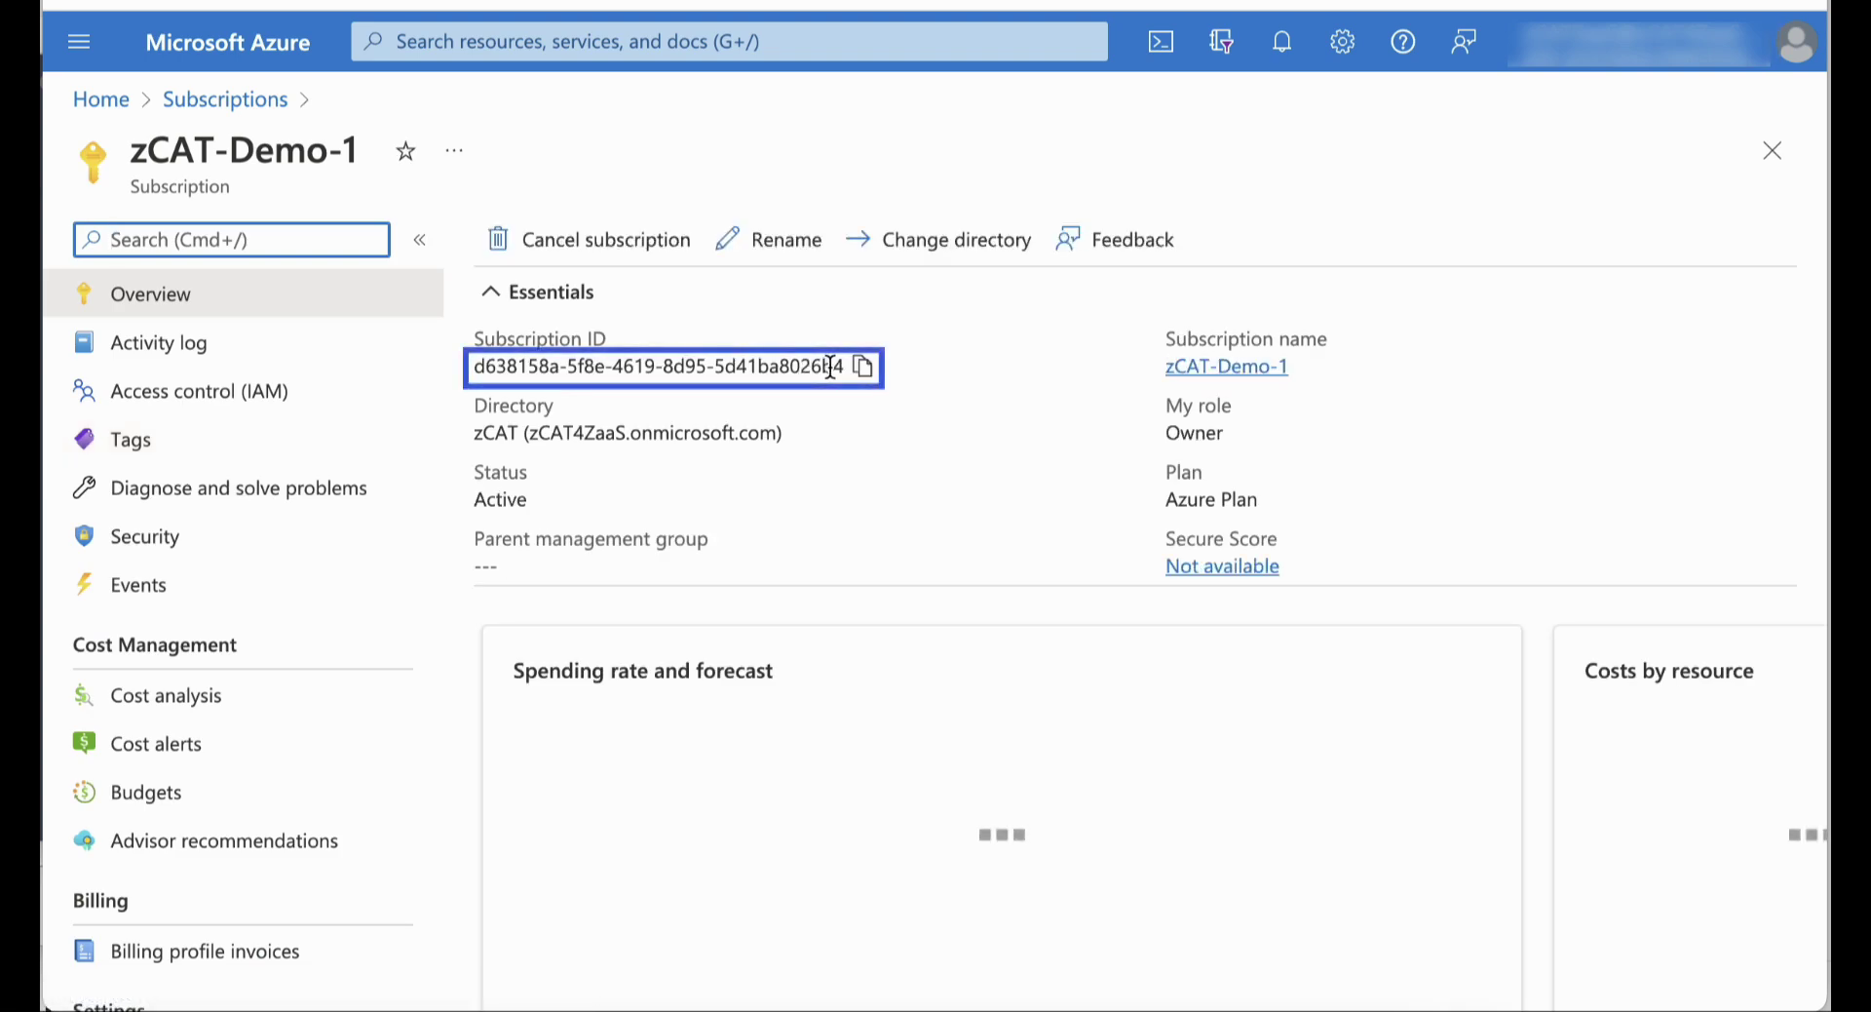
{"action": "left_click", "coordinate": [864, 367]}
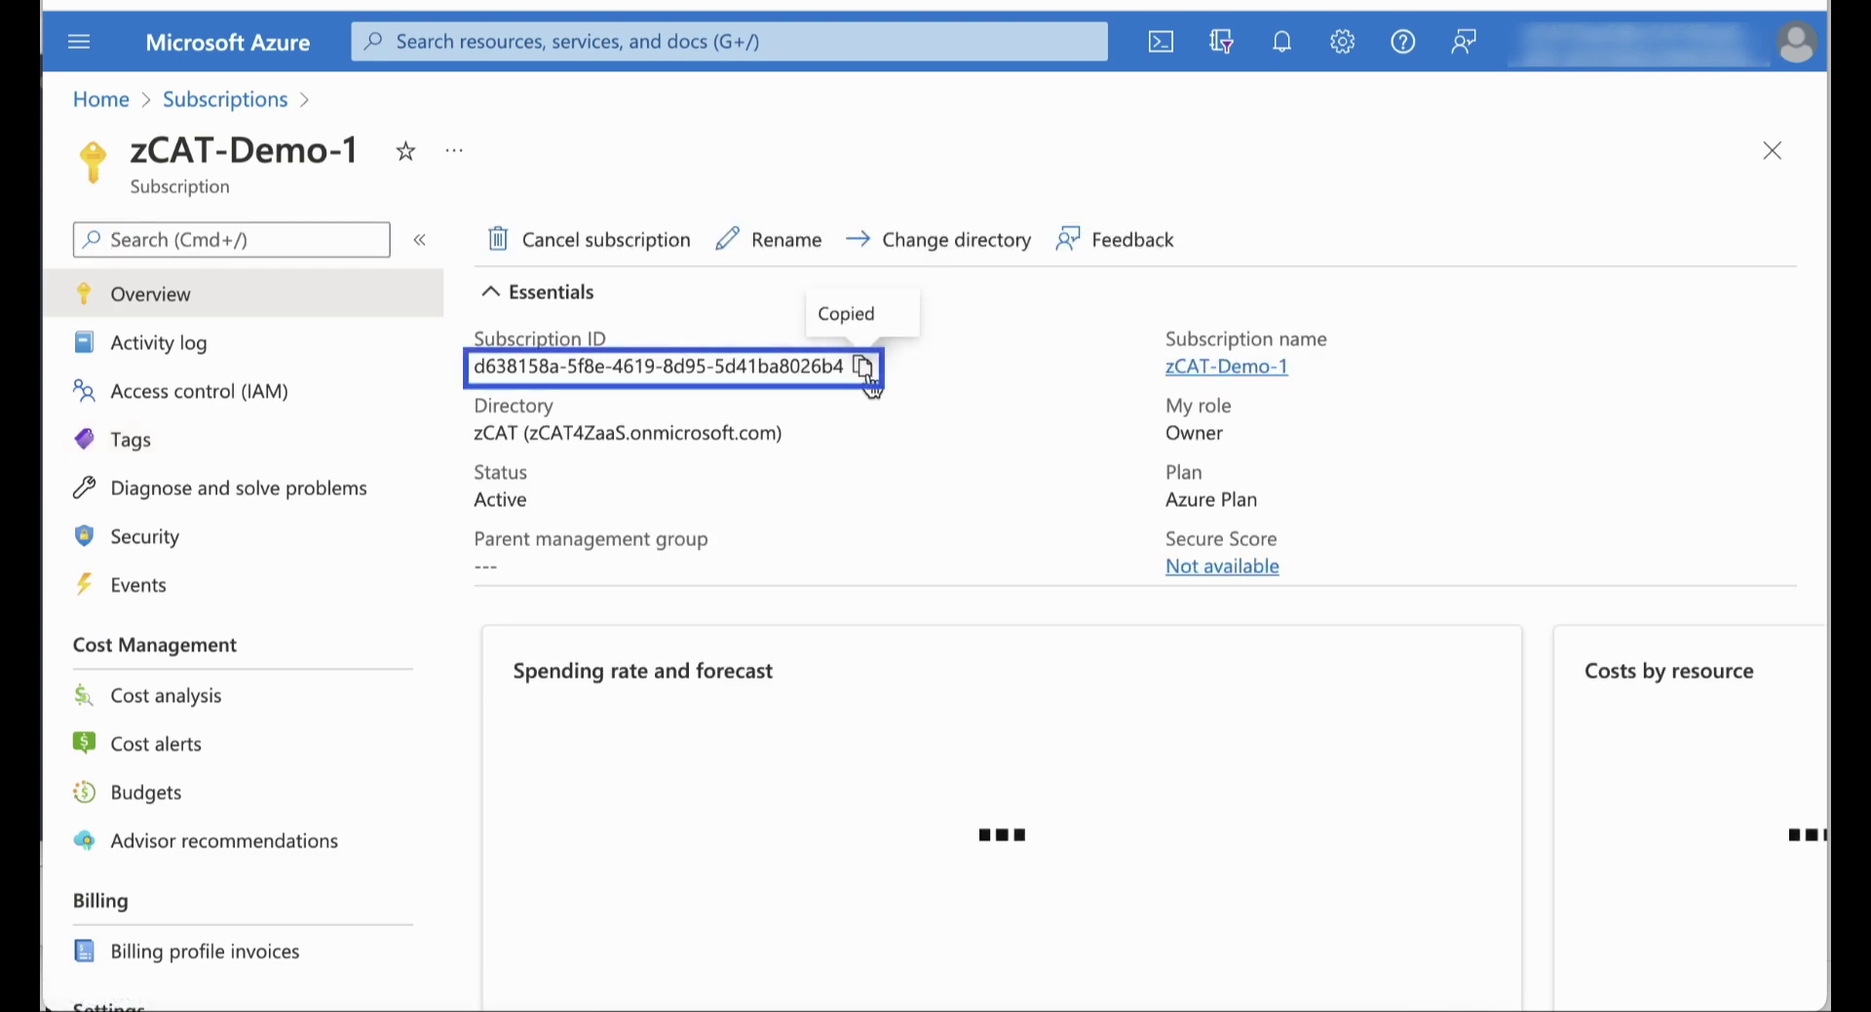
{"action": "left_click", "coordinate": [242, 101]}
{"action": "left_click", "coordinate": [168, 507]}
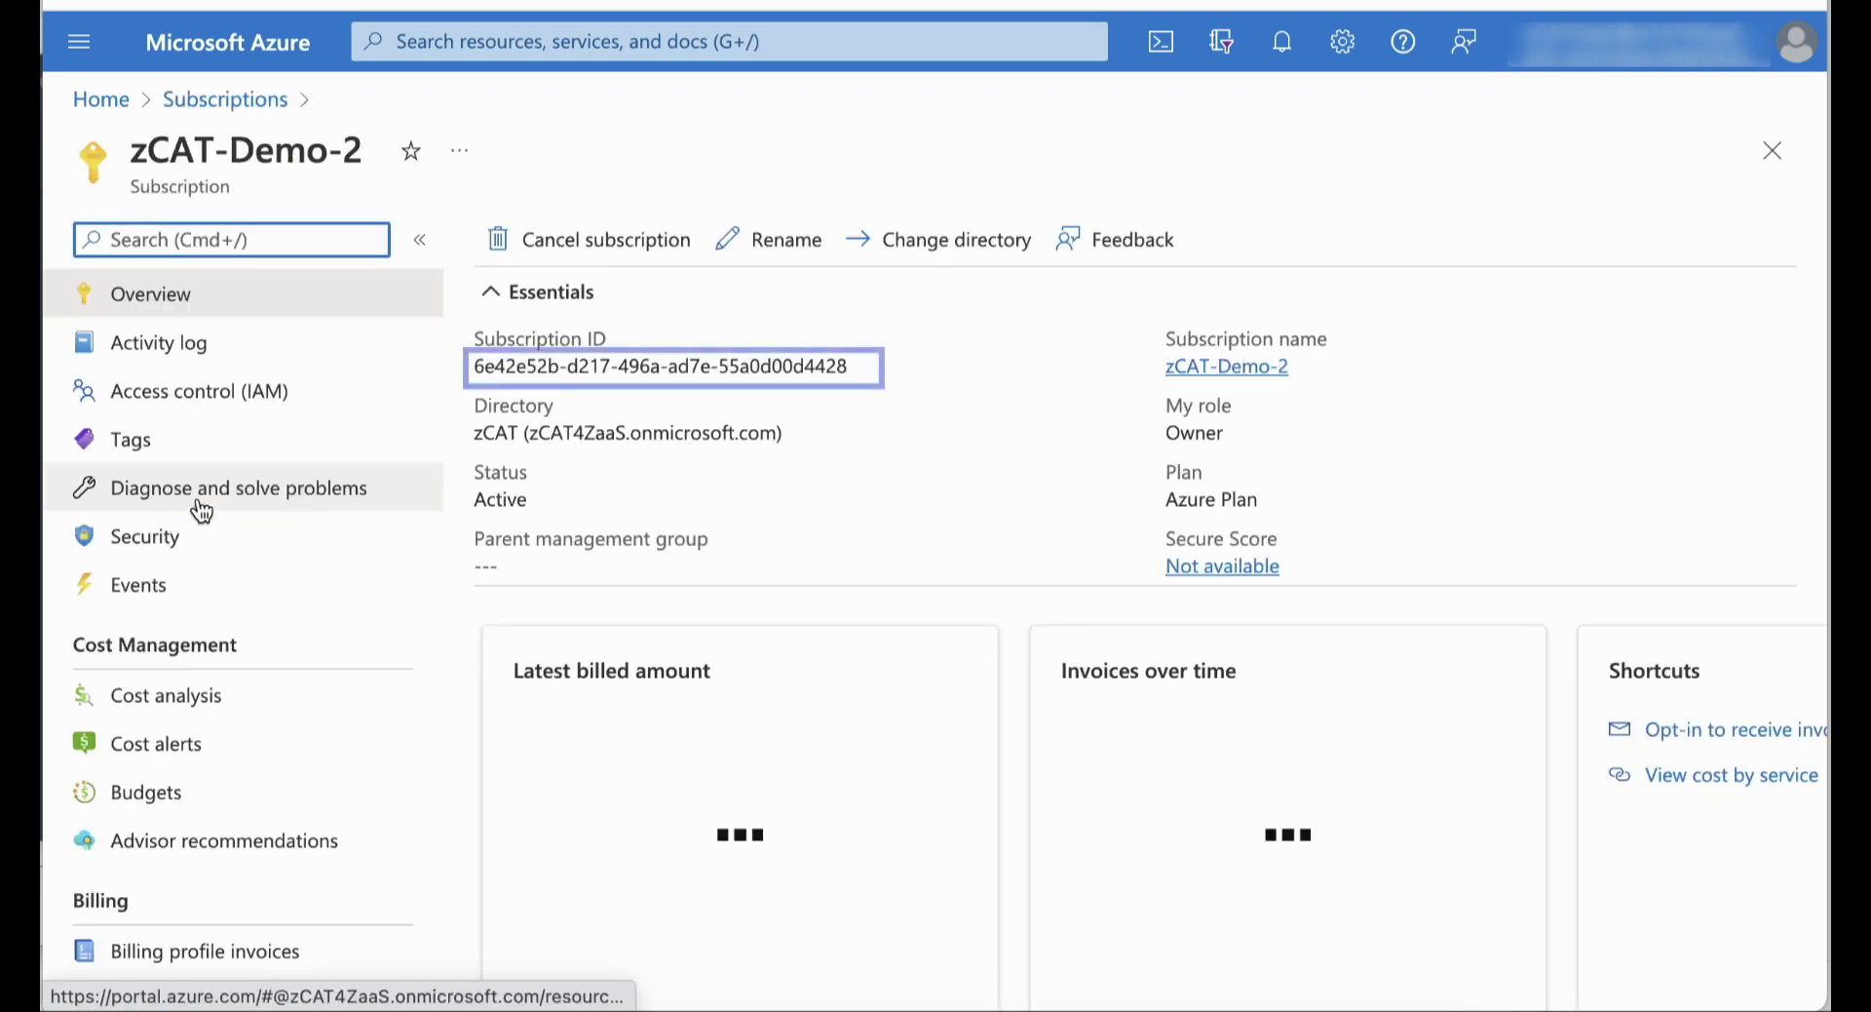
{"action": "left_click", "coordinate": [866, 369]}
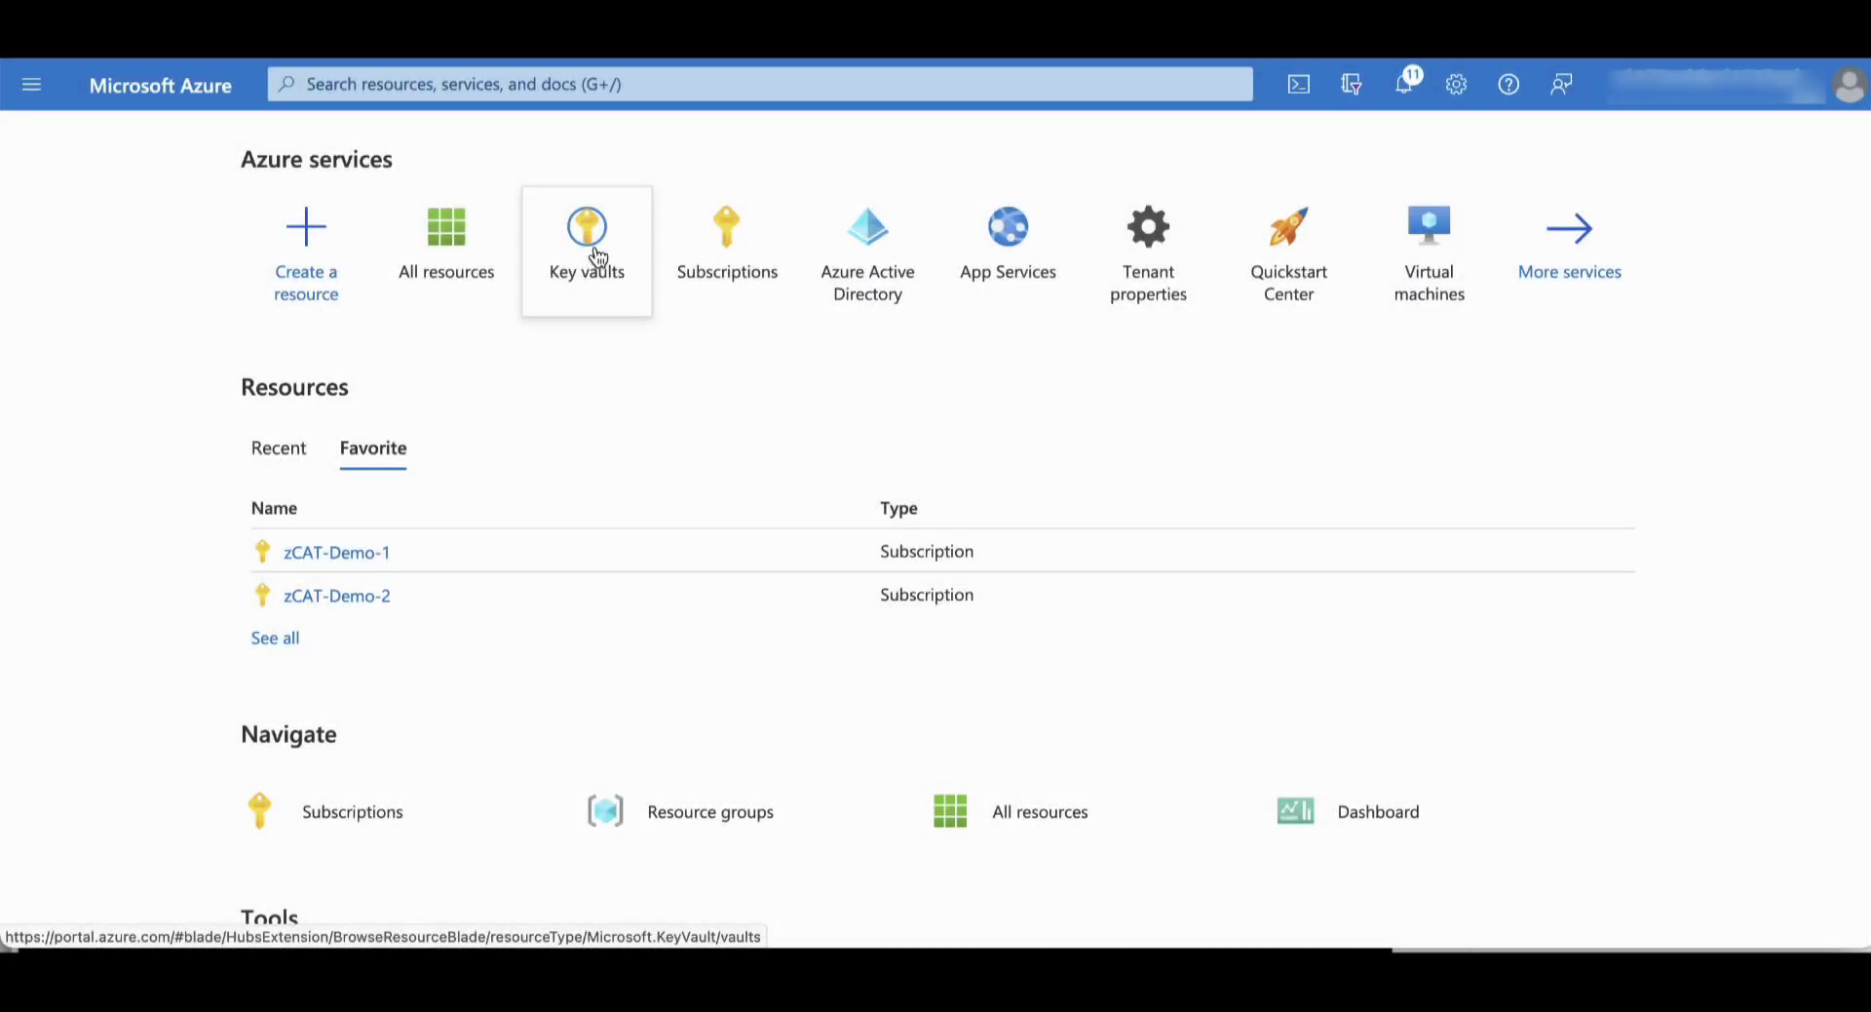
Start a new key vault in subscription zCAT-Demo-1 and resource group zCAT-Resource-Group
{"action": "left_click", "coordinate": [597, 251]}
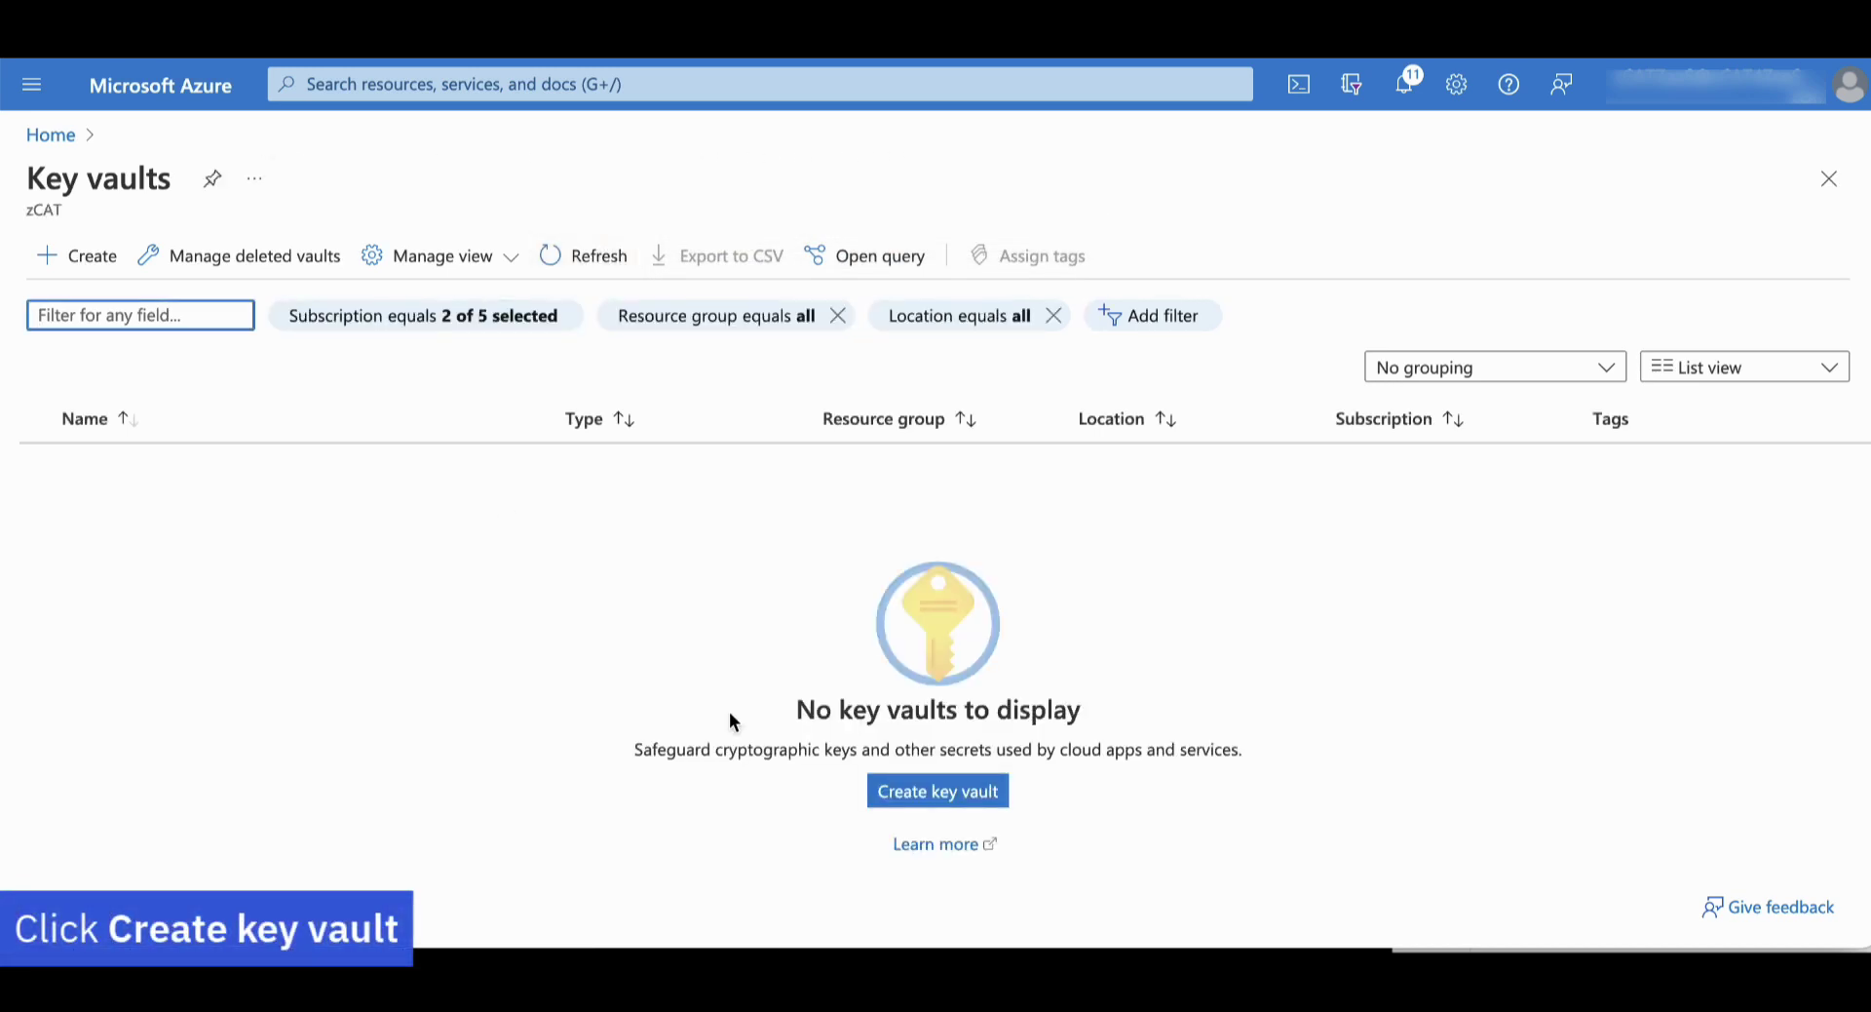
{"action": "left_click", "coordinate": [926, 794]}
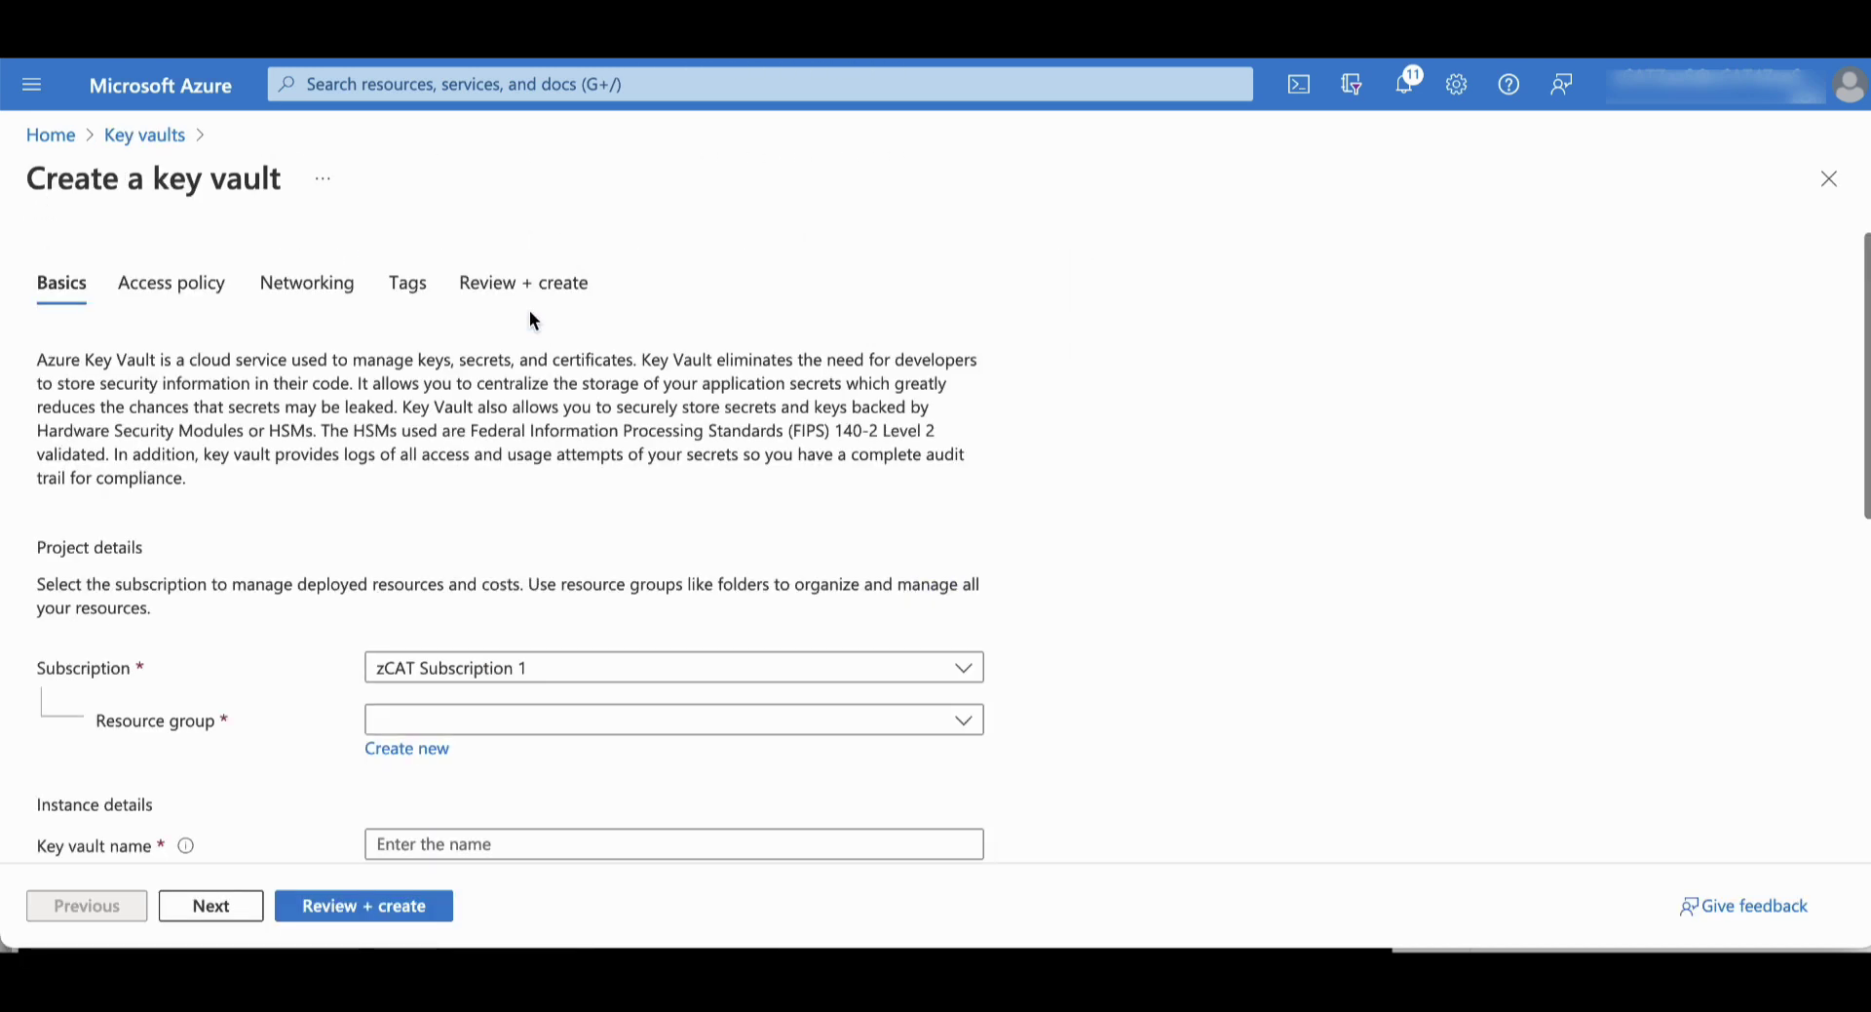
{"action": "scroll", "coordinate": [744, 671], "scroll_direction": "down", "scroll_amount": 4}
{"action": "left_click", "coordinate": [793, 314]}
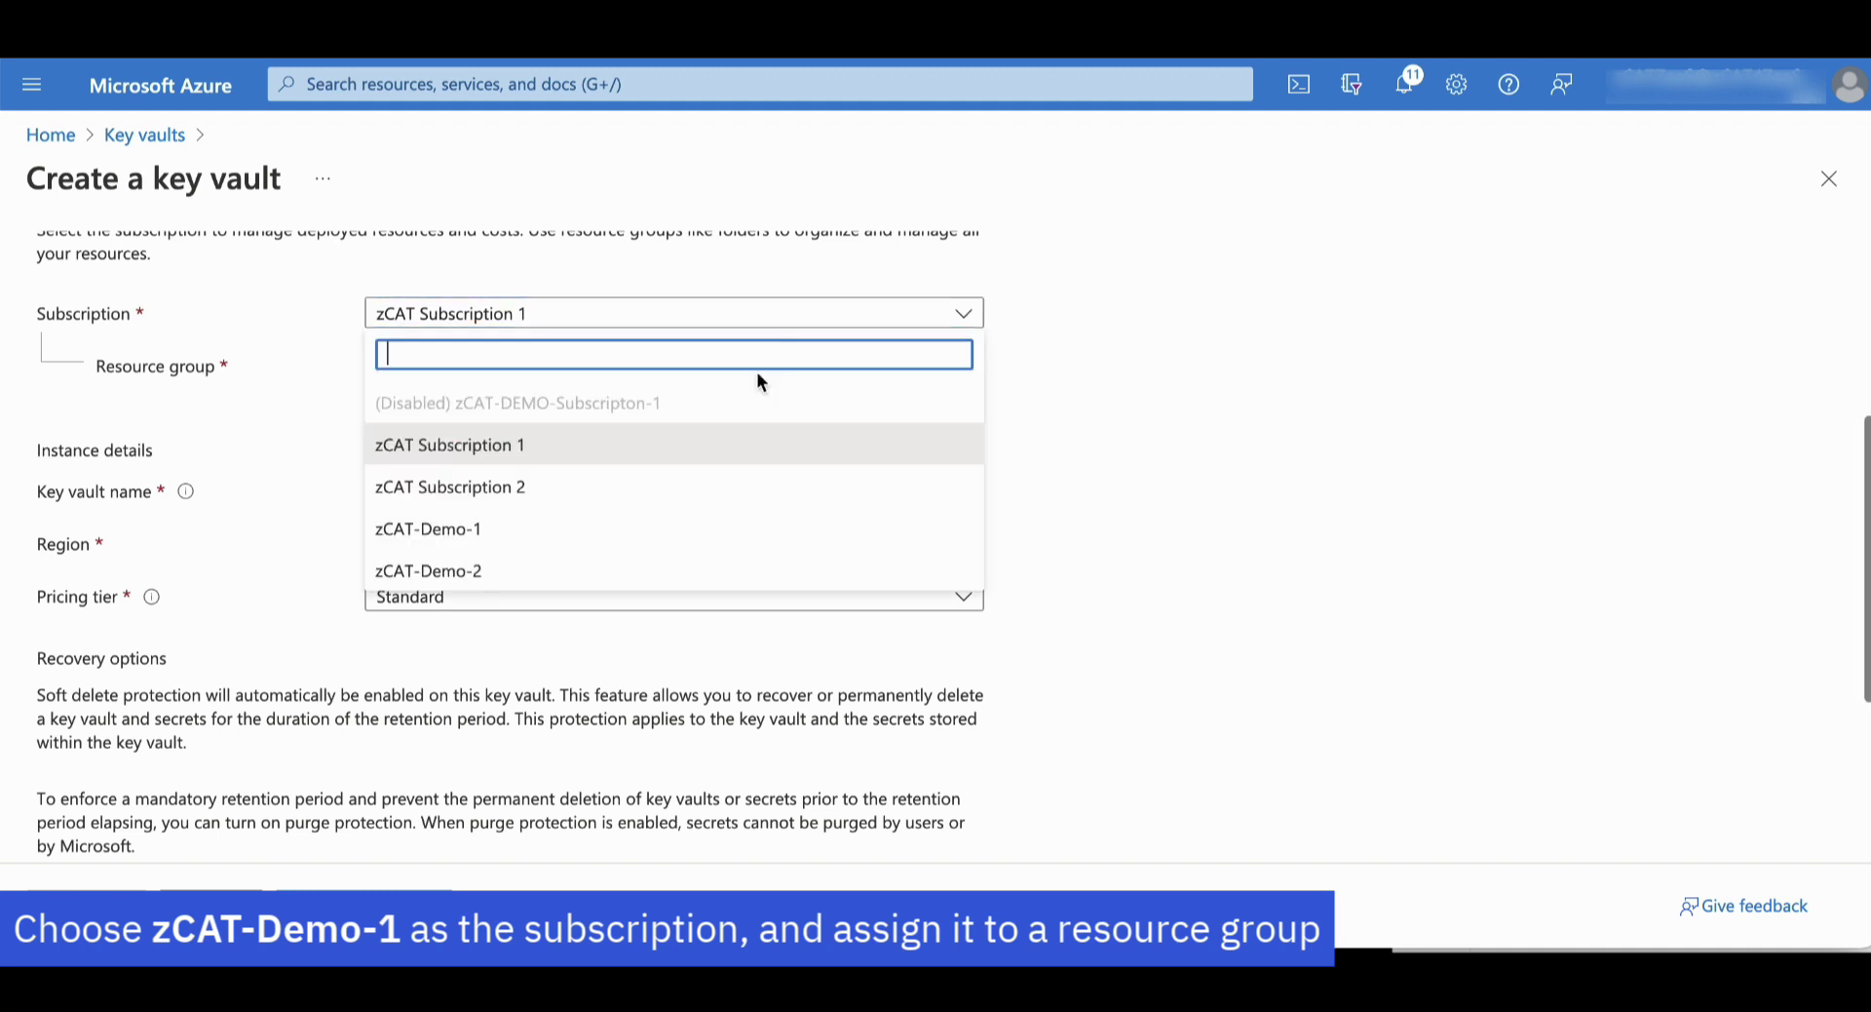
{"action": "left_click", "coordinate": [704, 526]}
{"action": "left_click", "coordinate": [698, 366]}
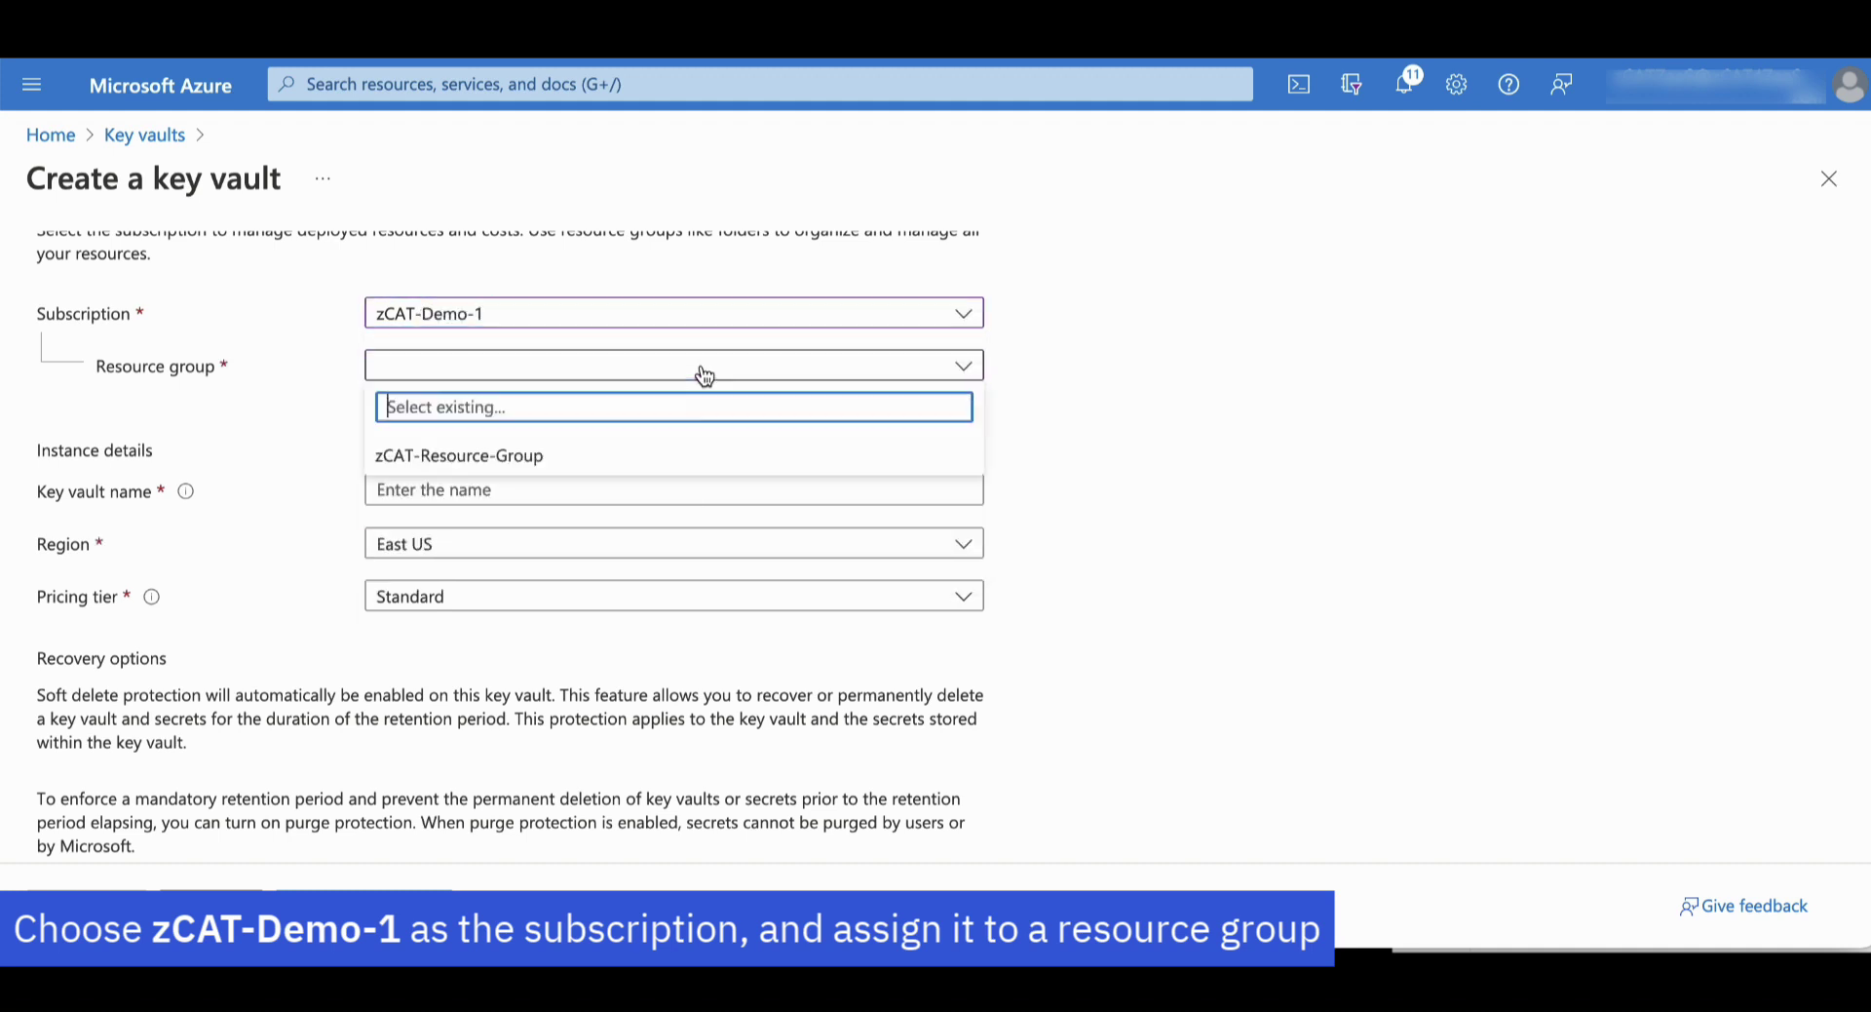
{"action": "left_click", "coordinate": [658, 454]}
Name the vault zCAT-Demo-1-Key-Vault, choose the Premium tier, and create it
{"action": "left_click", "coordinate": [603, 490]}
{"action": "type", "text": "zCAT-Demo-1-Key-Vault"}
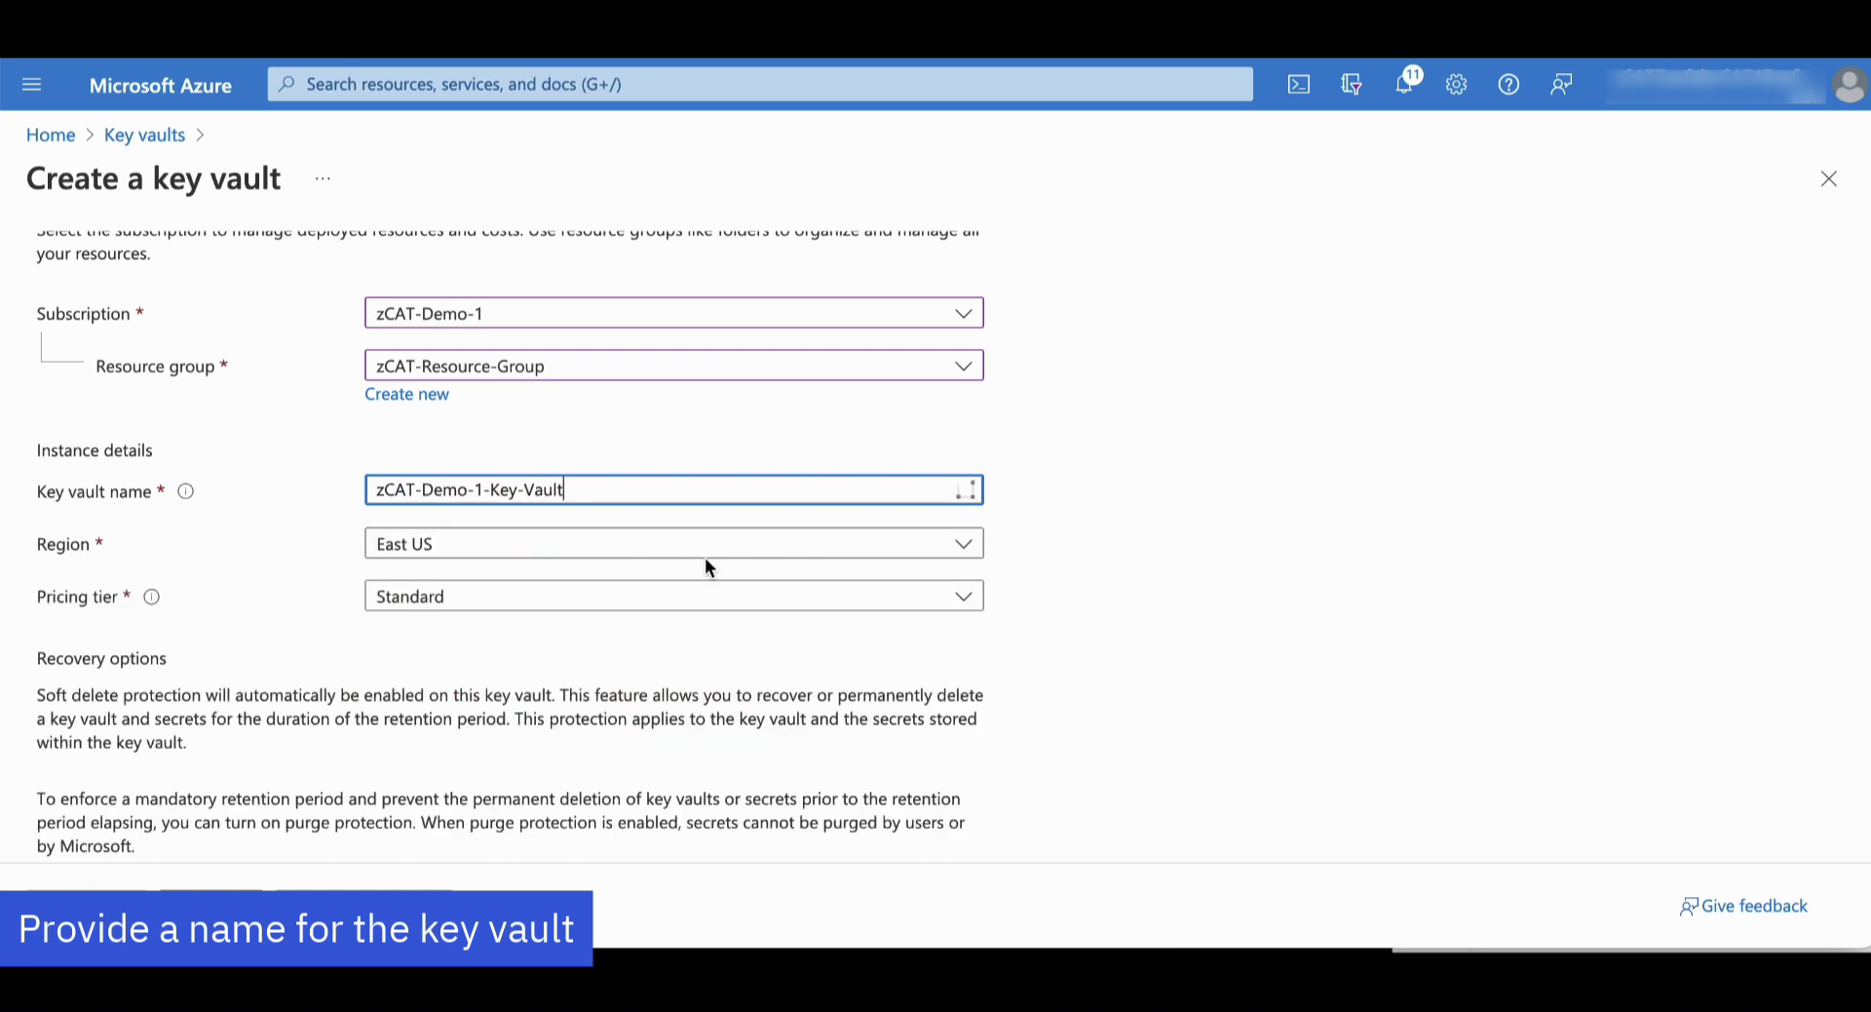
{"action": "left_click", "coordinate": [716, 595]}
{"action": "left_click", "coordinate": [698, 671]}
{"action": "scroll", "coordinate": [1120, 605], "scroll_direction": "down", "scroll_amount": 2}
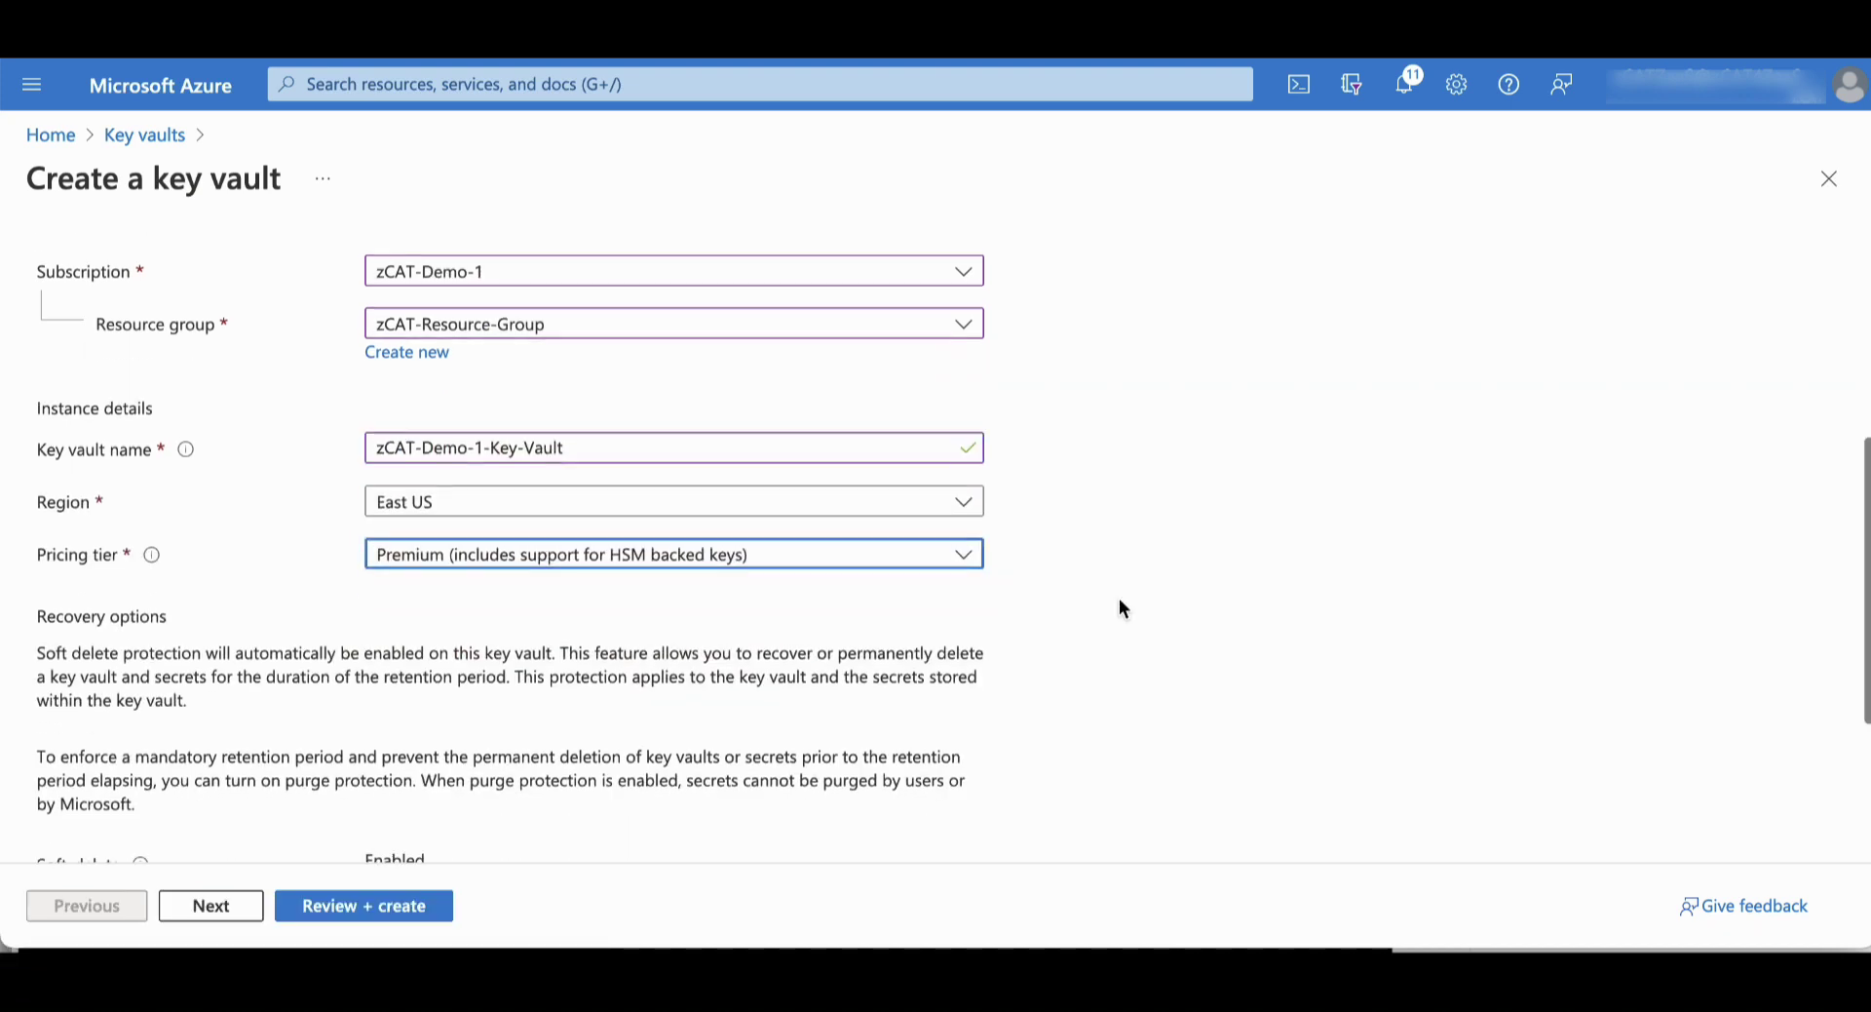
{"action": "scroll", "coordinate": [600, 781], "scroll_direction": "down", "scroll_amount": 1}
{"action": "left_click", "coordinate": [395, 914]}
{"action": "scroll", "coordinate": [775, 633], "scroll_direction": "down", "scroll_amount": 1}
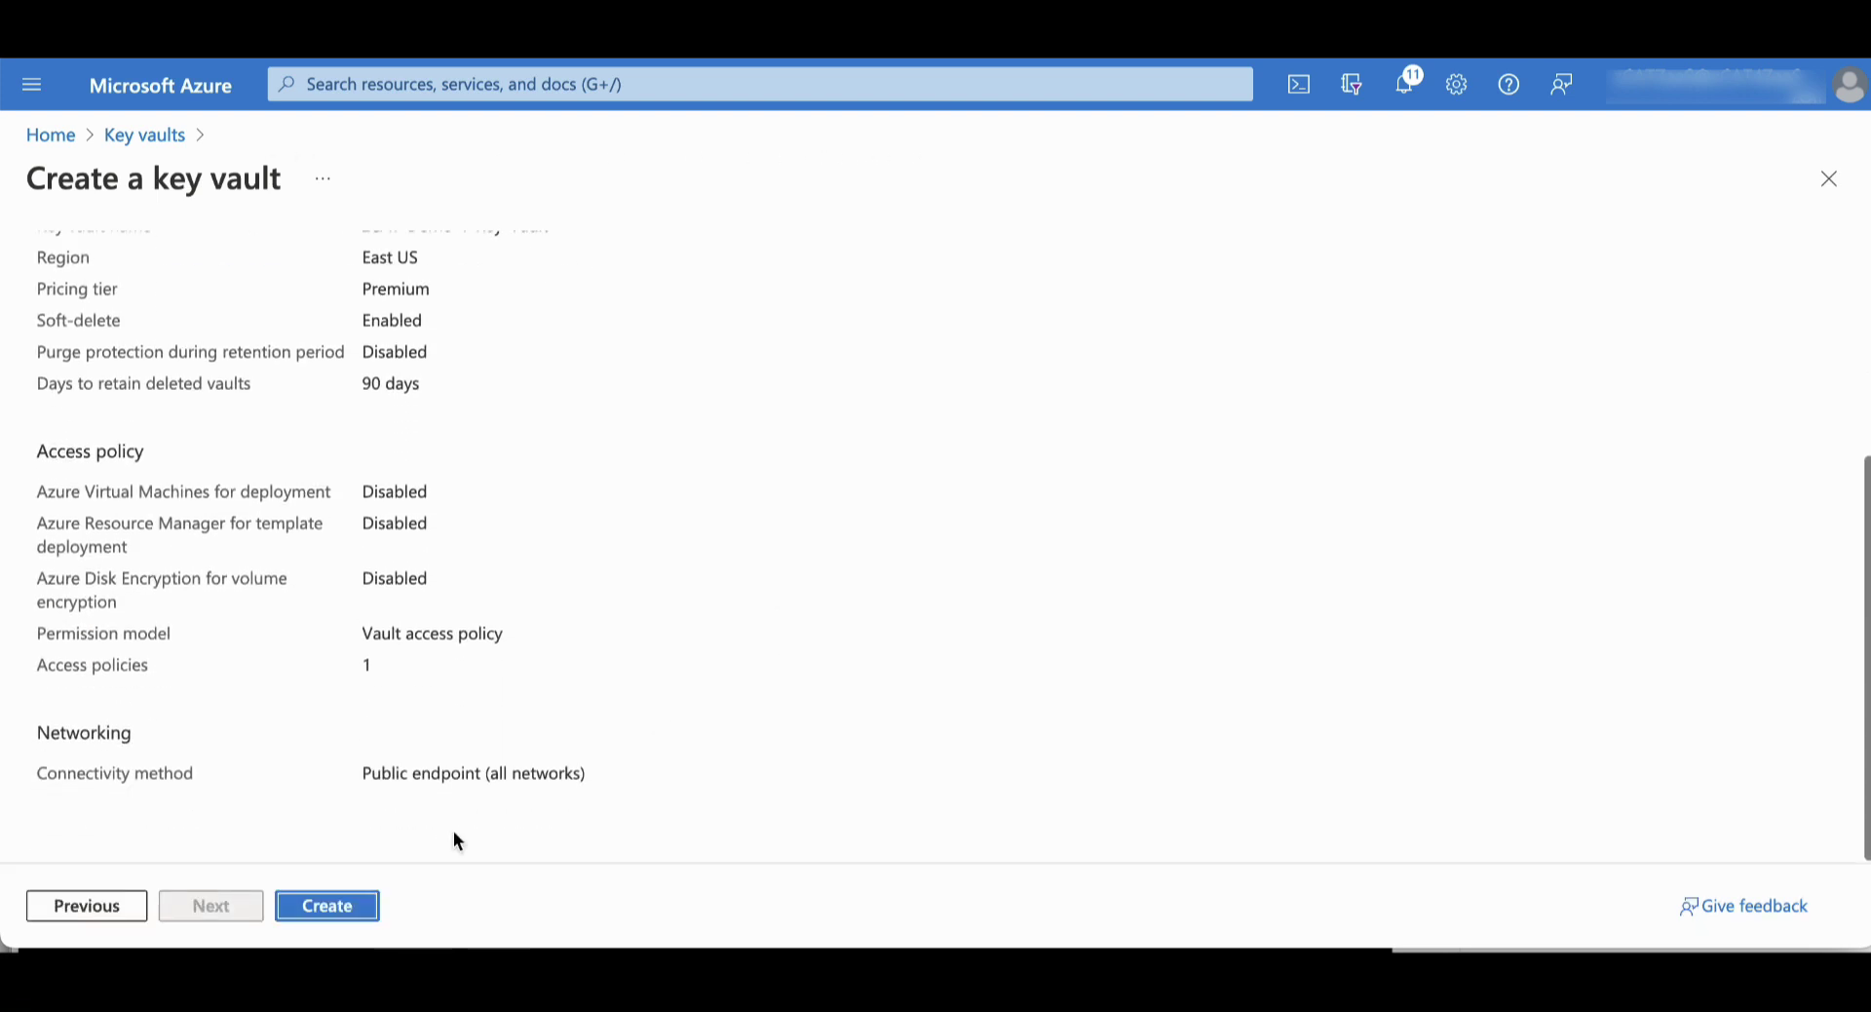
{"action": "left_click", "coordinate": [354, 910]}
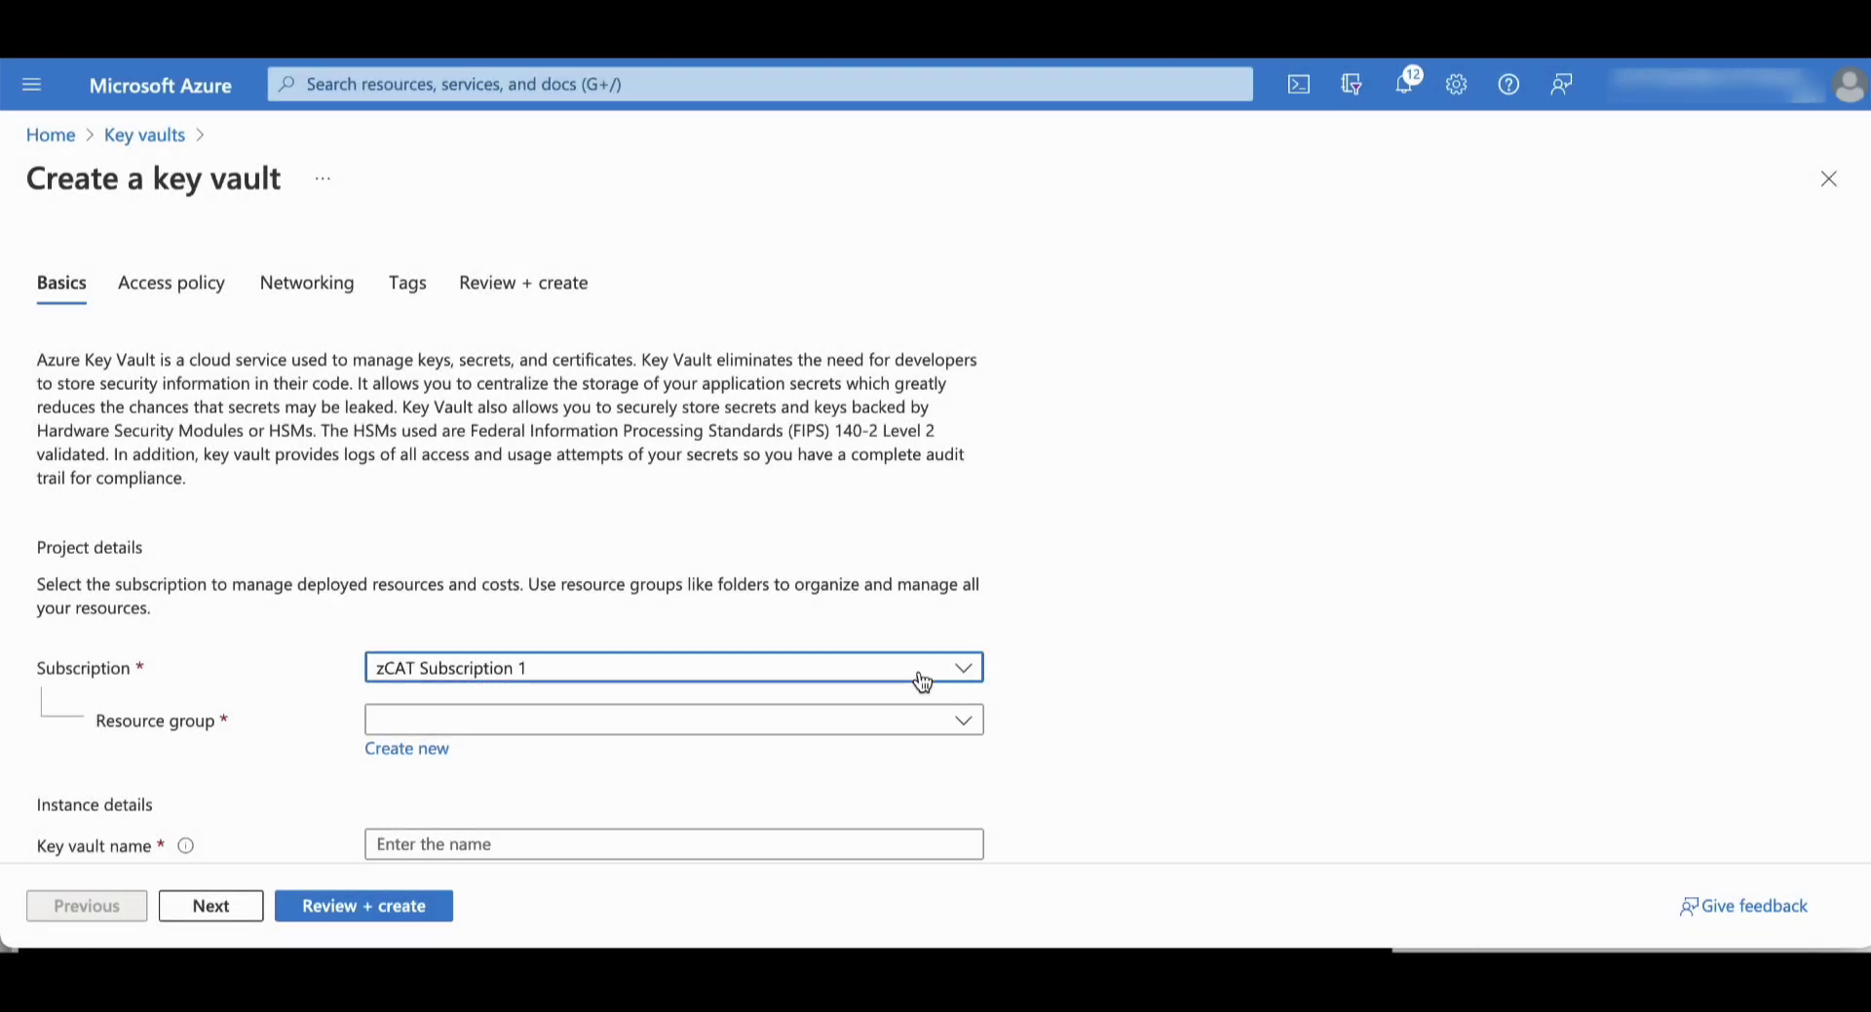
{"action": "scroll", "coordinate": [923, 680], "scroll_direction": "down", "scroll_amount": 2}
Set the new vault's subscription to zCAT-Demo-2, resource group zCAT-Resource-Group, name zCAT-Demo-2-Key-Vault
{"action": "left_click", "coordinate": [970, 517]}
{"action": "left_click", "coordinate": [664, 762]}
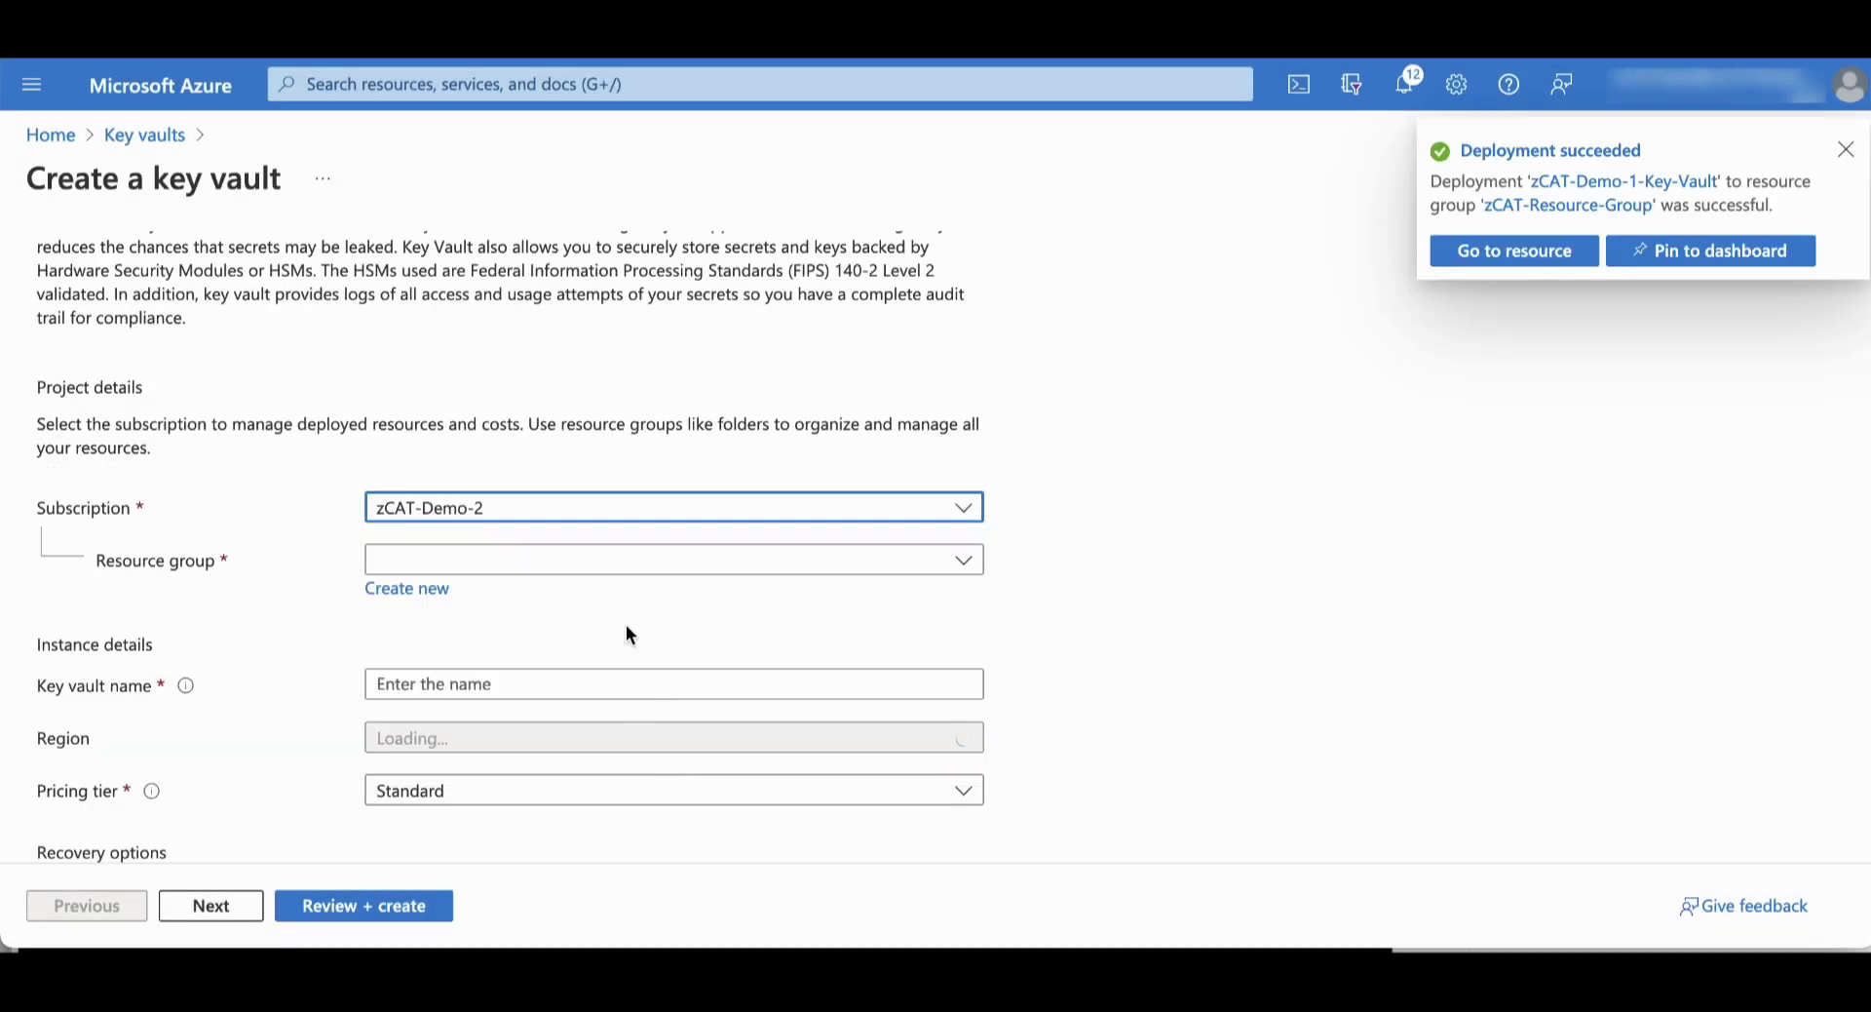
{"action": "left_click", "coordinate": [627, 577]}
{"action": "left_click", "coordinate": [559, 652]}
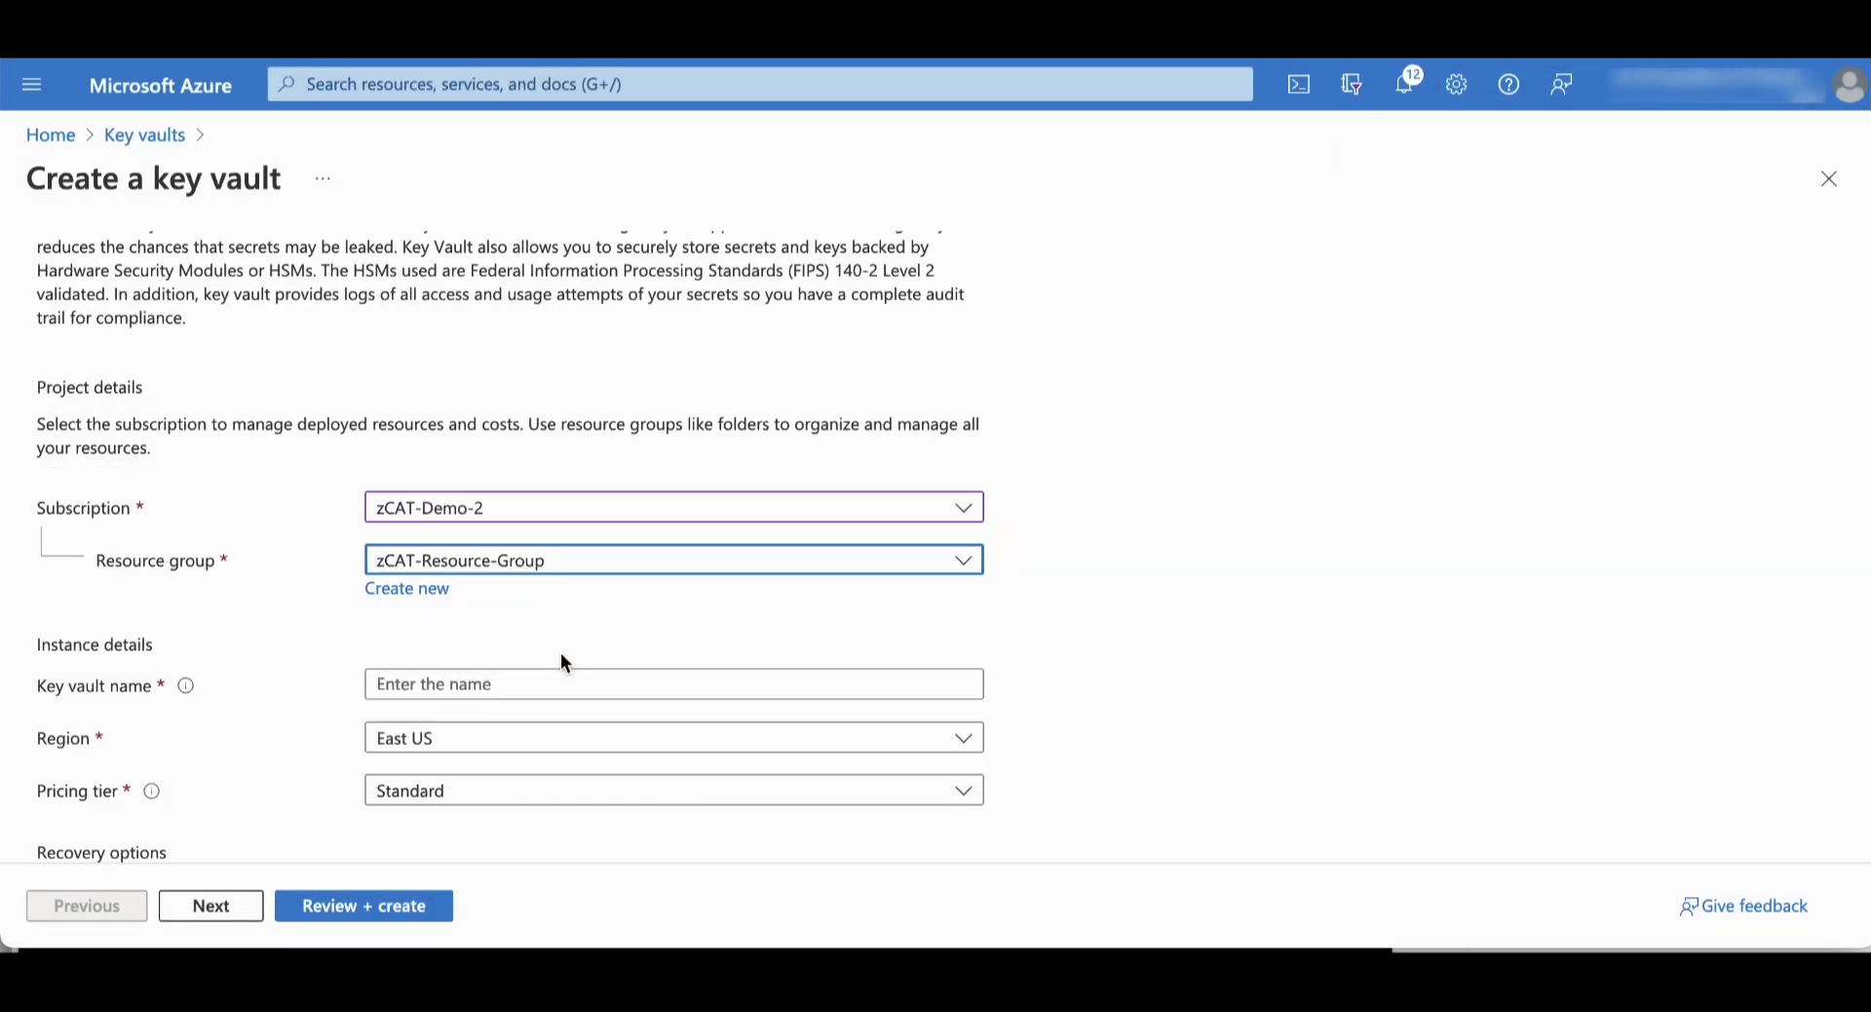
{"action": "left_click", "coordinate": [512, 689]}
{"action": "type", "text": "zCAT-Demo-2-Key-"}
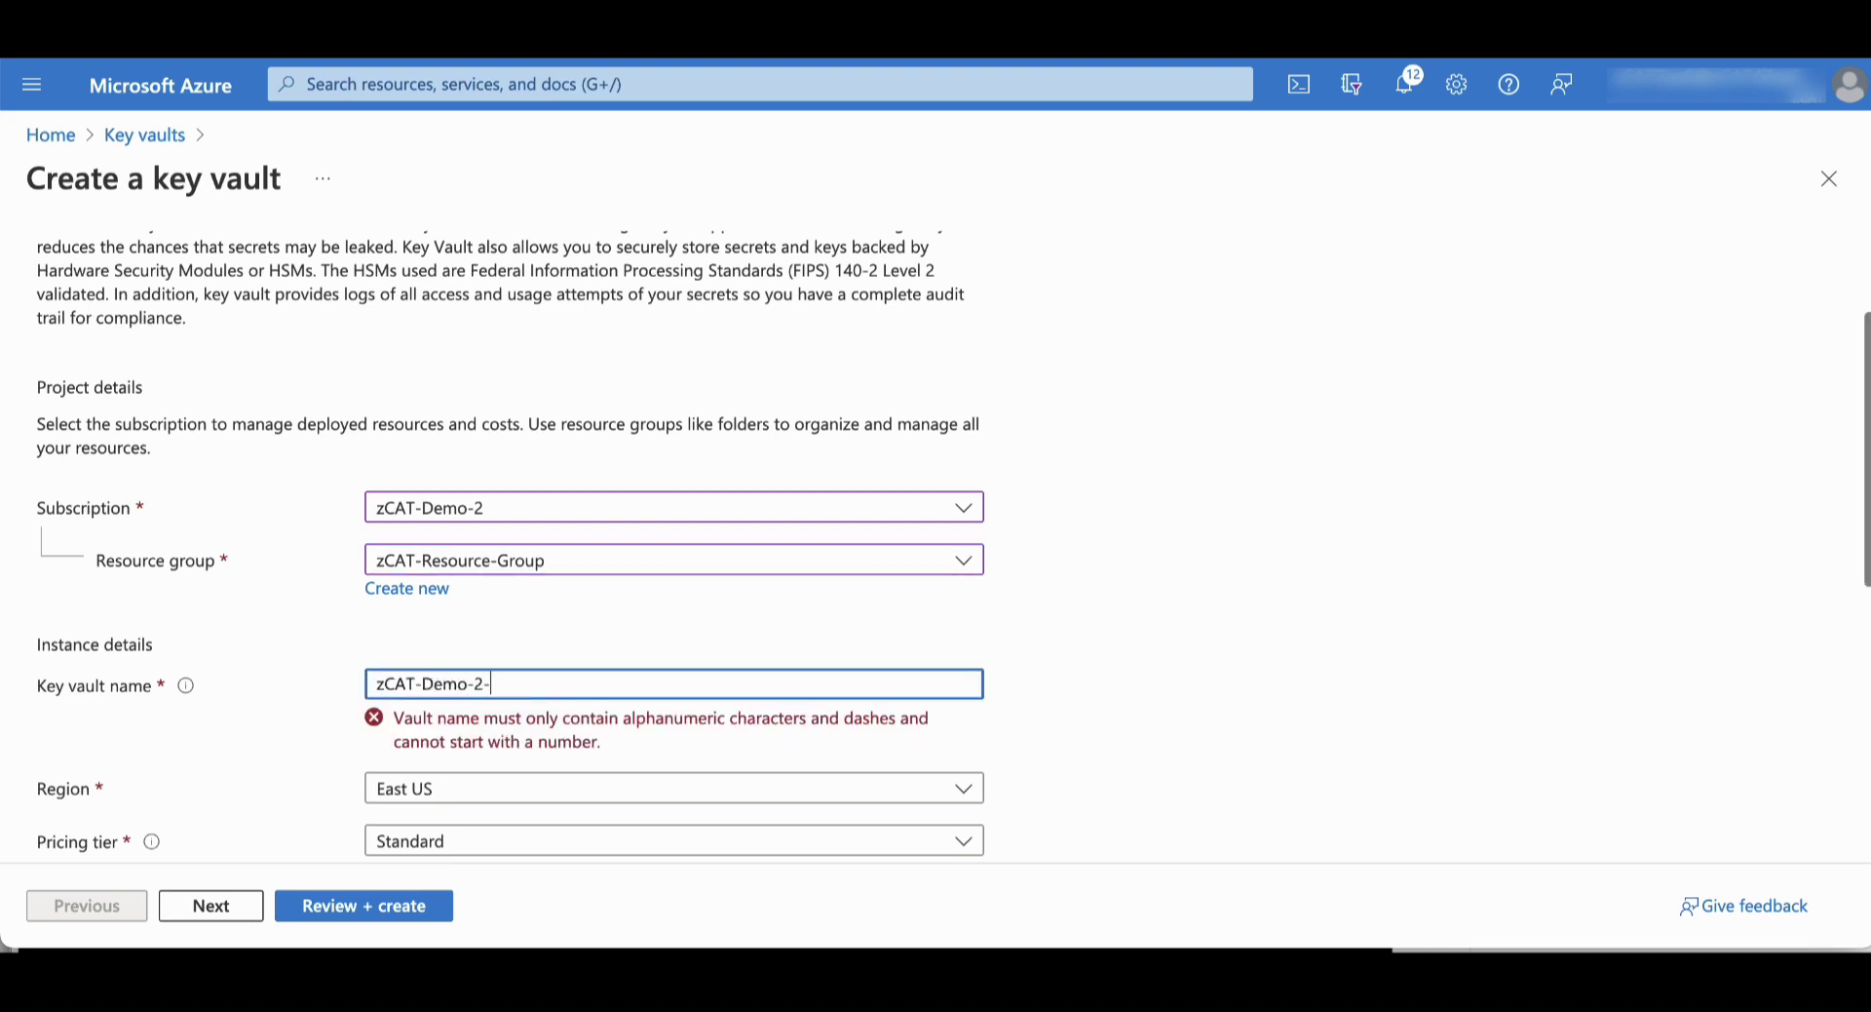
Choose the Premium pricing tier, review the settings, and create zCAT-Demo-2-Key-Vault
{"action": "scroll", "coordinate": [965, 715], "scroll_direction": "down", "scroll_amount": 1}
{"action": "left_click", "coordinate": [963, 708]}
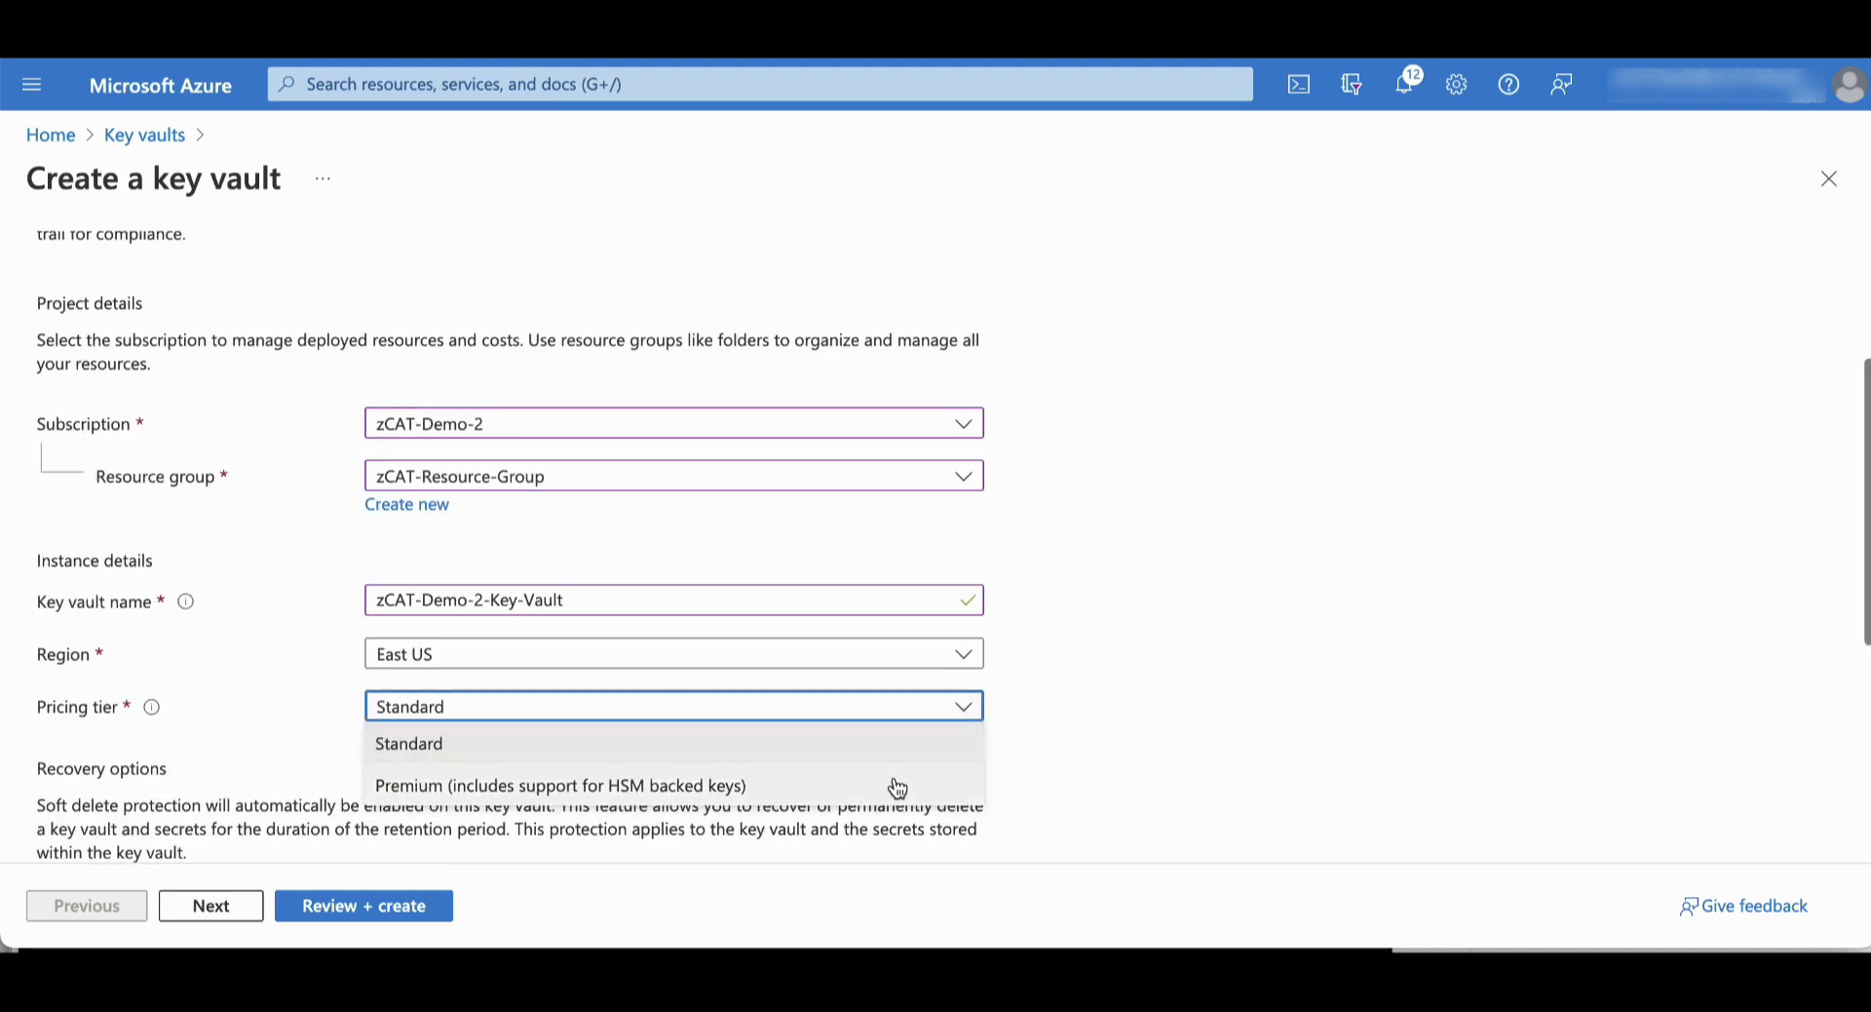
{"action": "left_click", "coordinate": [890, 779]}
{"action": "left_click", "coordinate": [399, 916]}
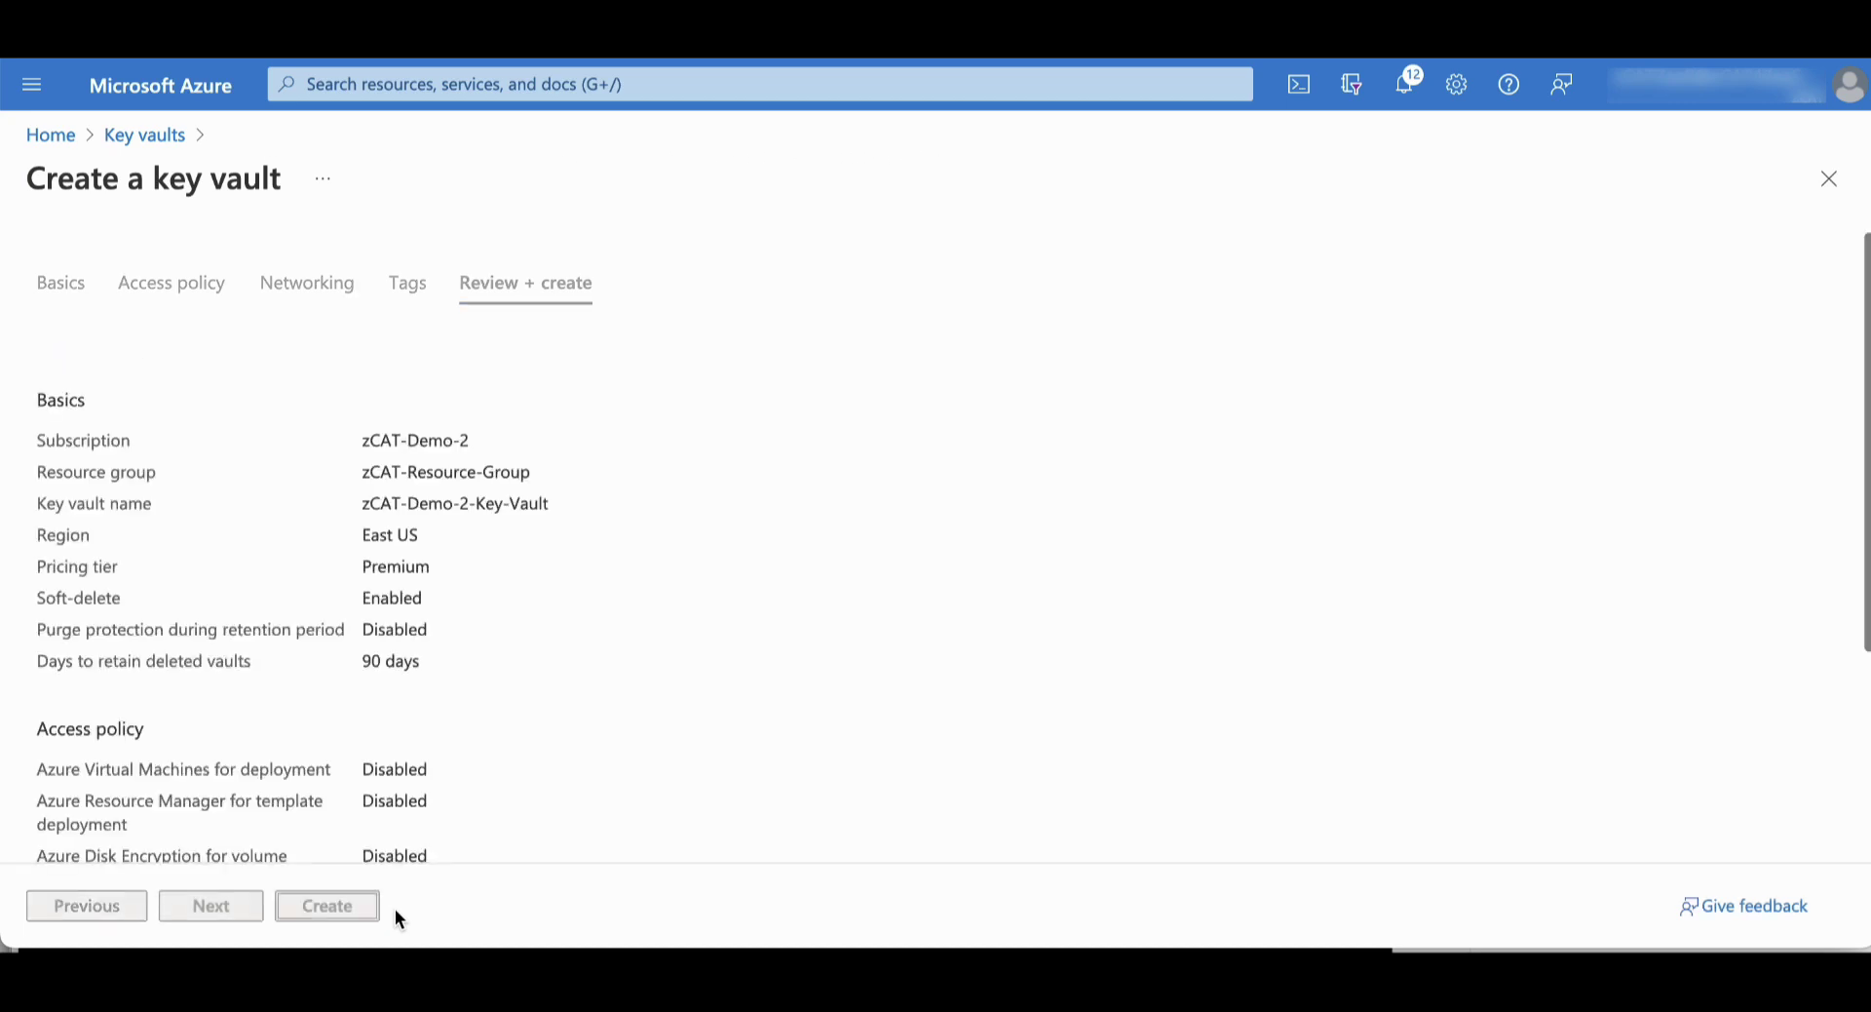
{"action": "scroll", "coordinate": [611, 757], "scroll_direction": "down", "scroll_amount": 3}
{"action": "scroll", "coordinate": [442, 383], "scroll_direction": "up", "scroll_amount": 1}
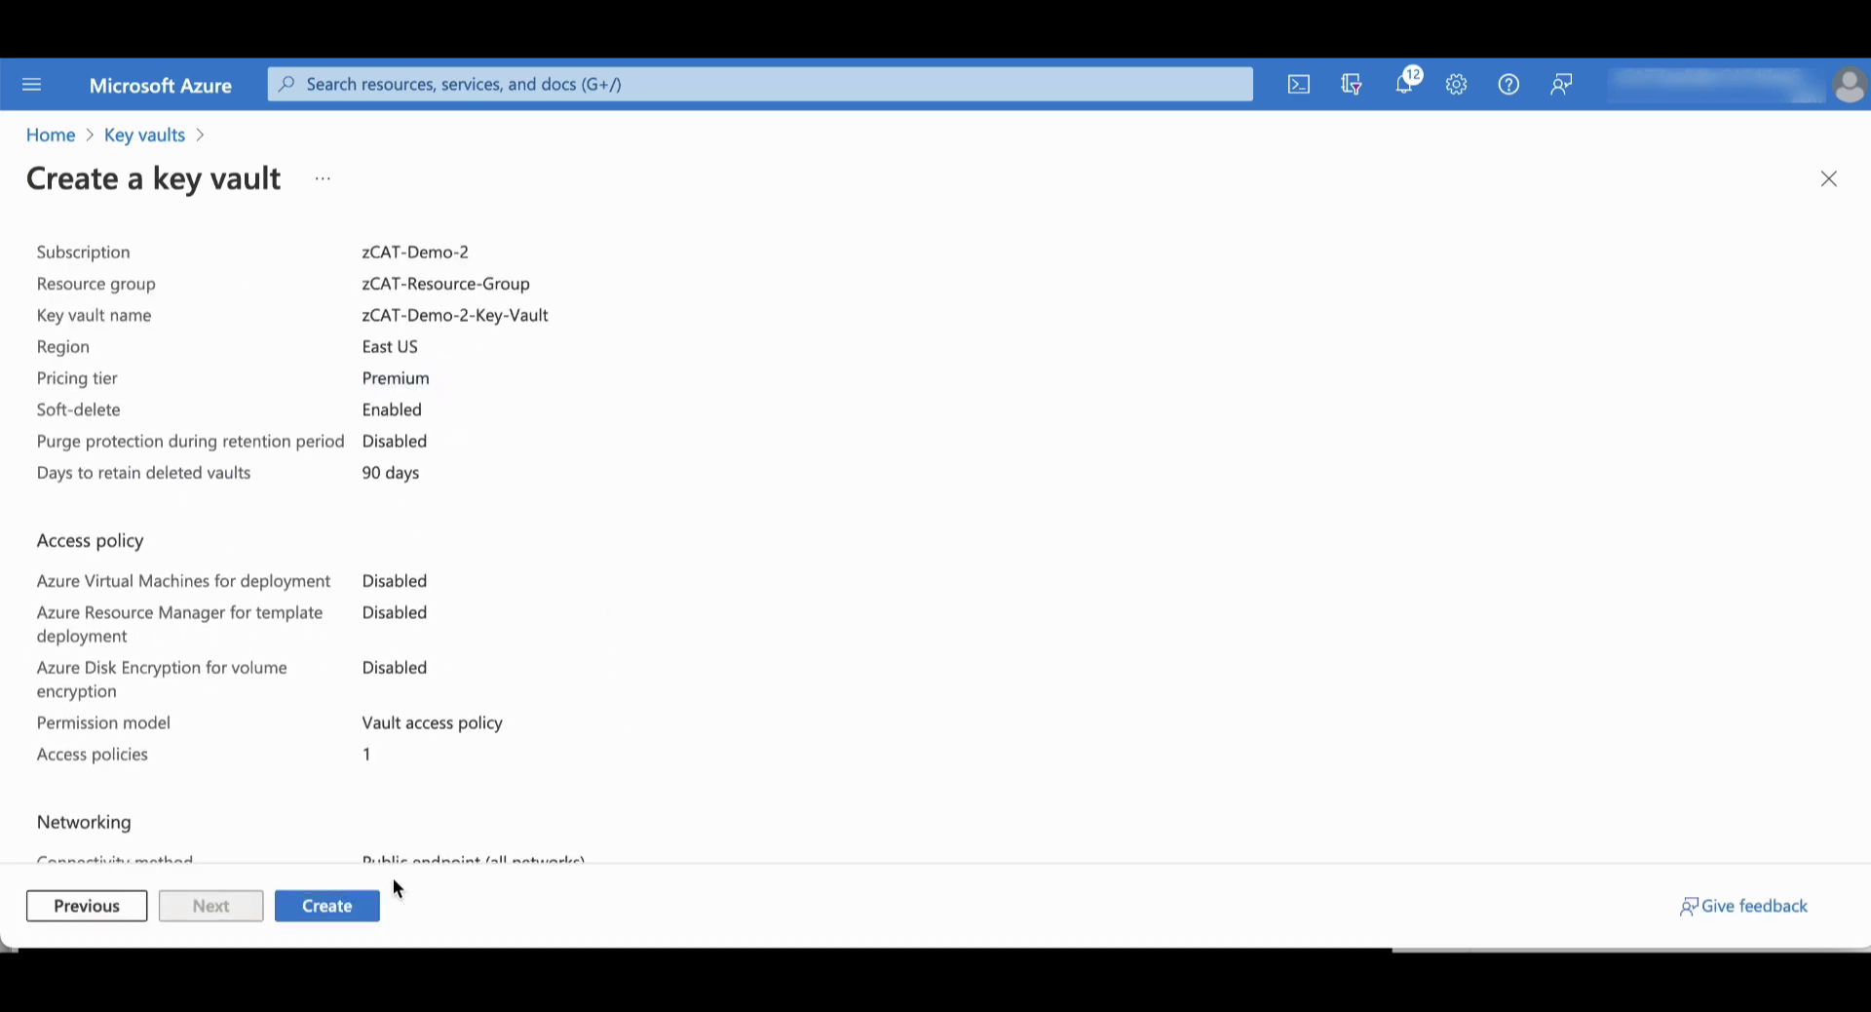
{"action": "left_click", "coordinate": [362, 908]}
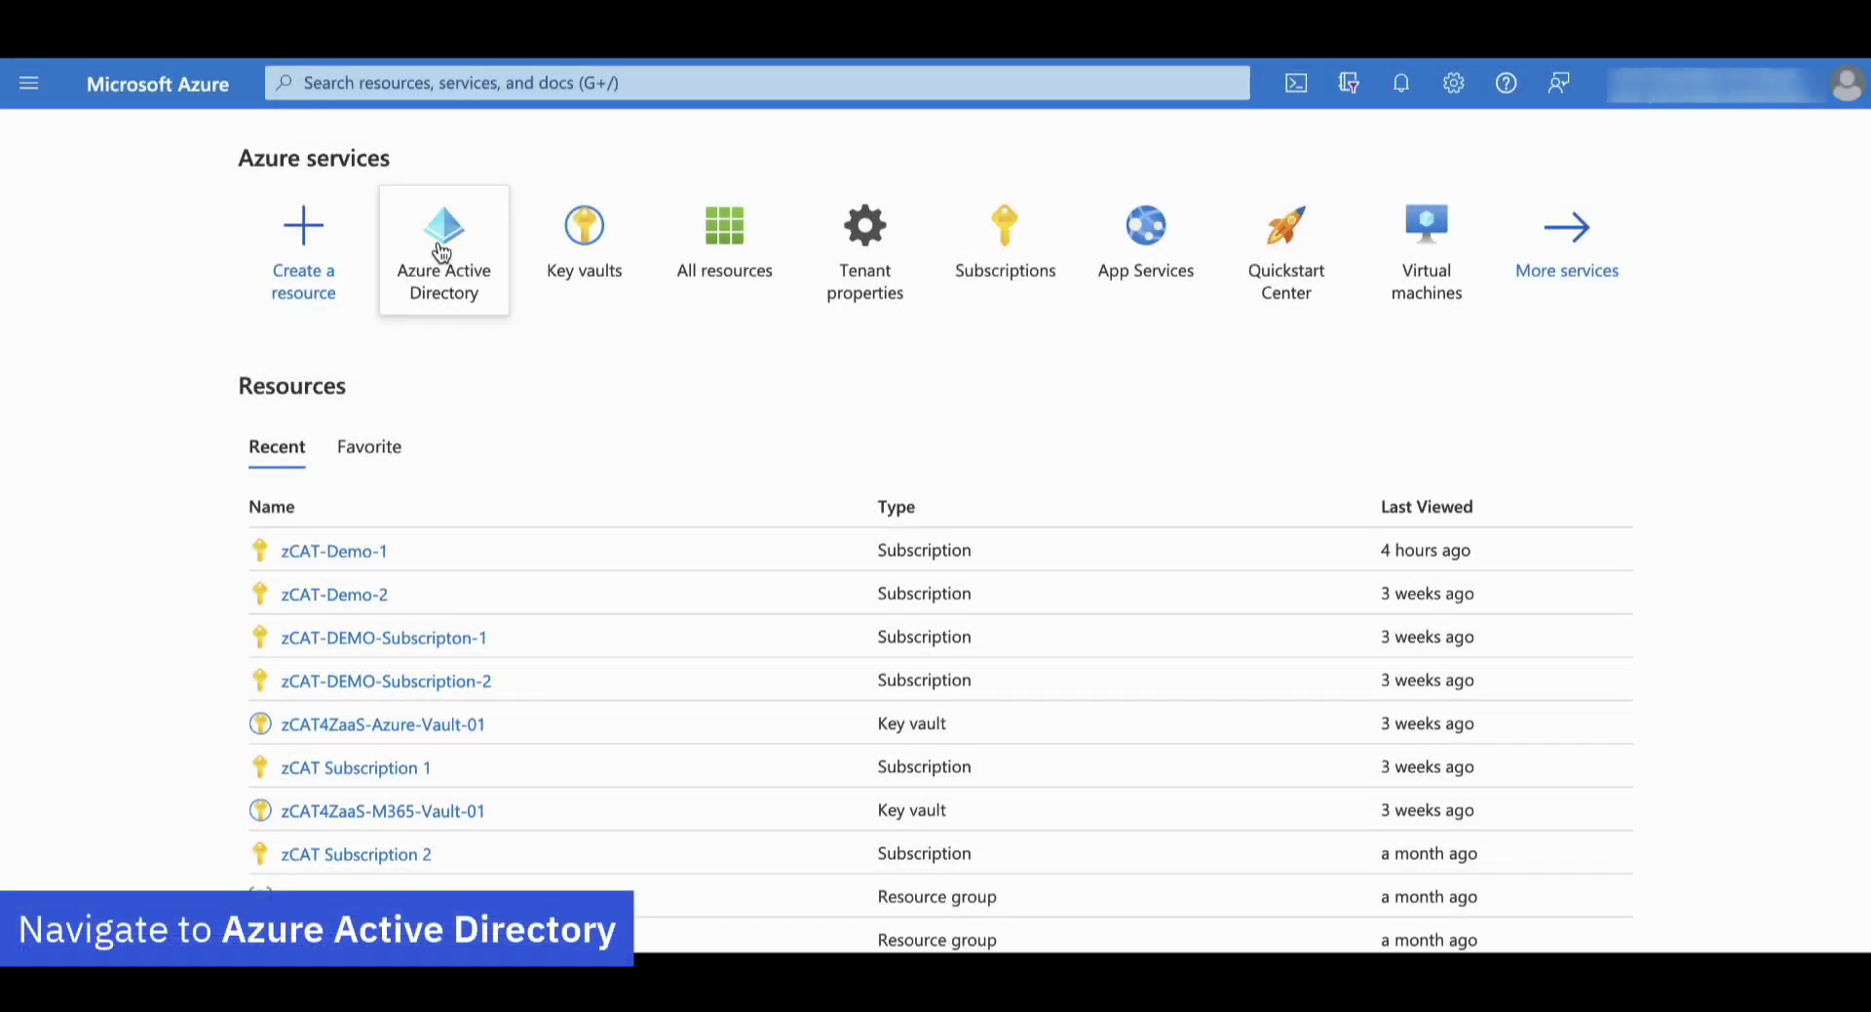
Register a new application named zCAT-Demo-1-App under Azure Active Directory App registrations
{"action": "left_click", "coordinate": [441, 252]}
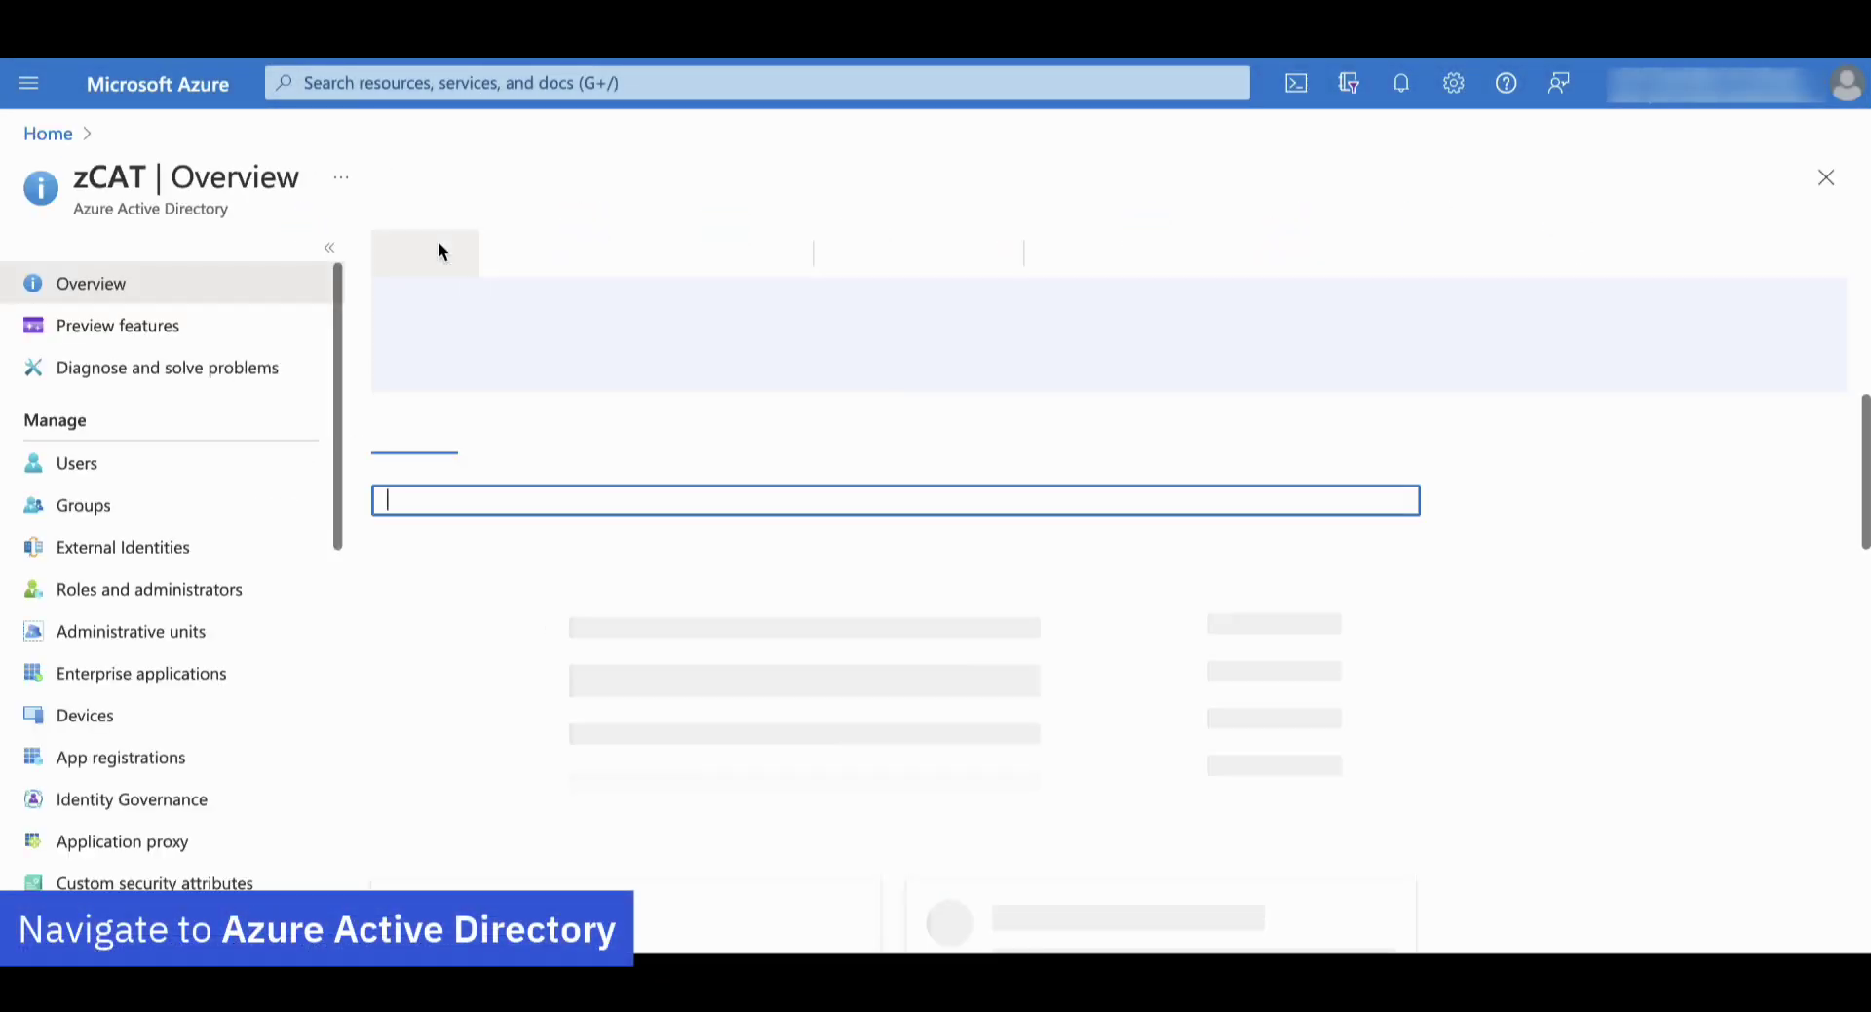
{"action": "left_click", "coordinate": [156, 758]}
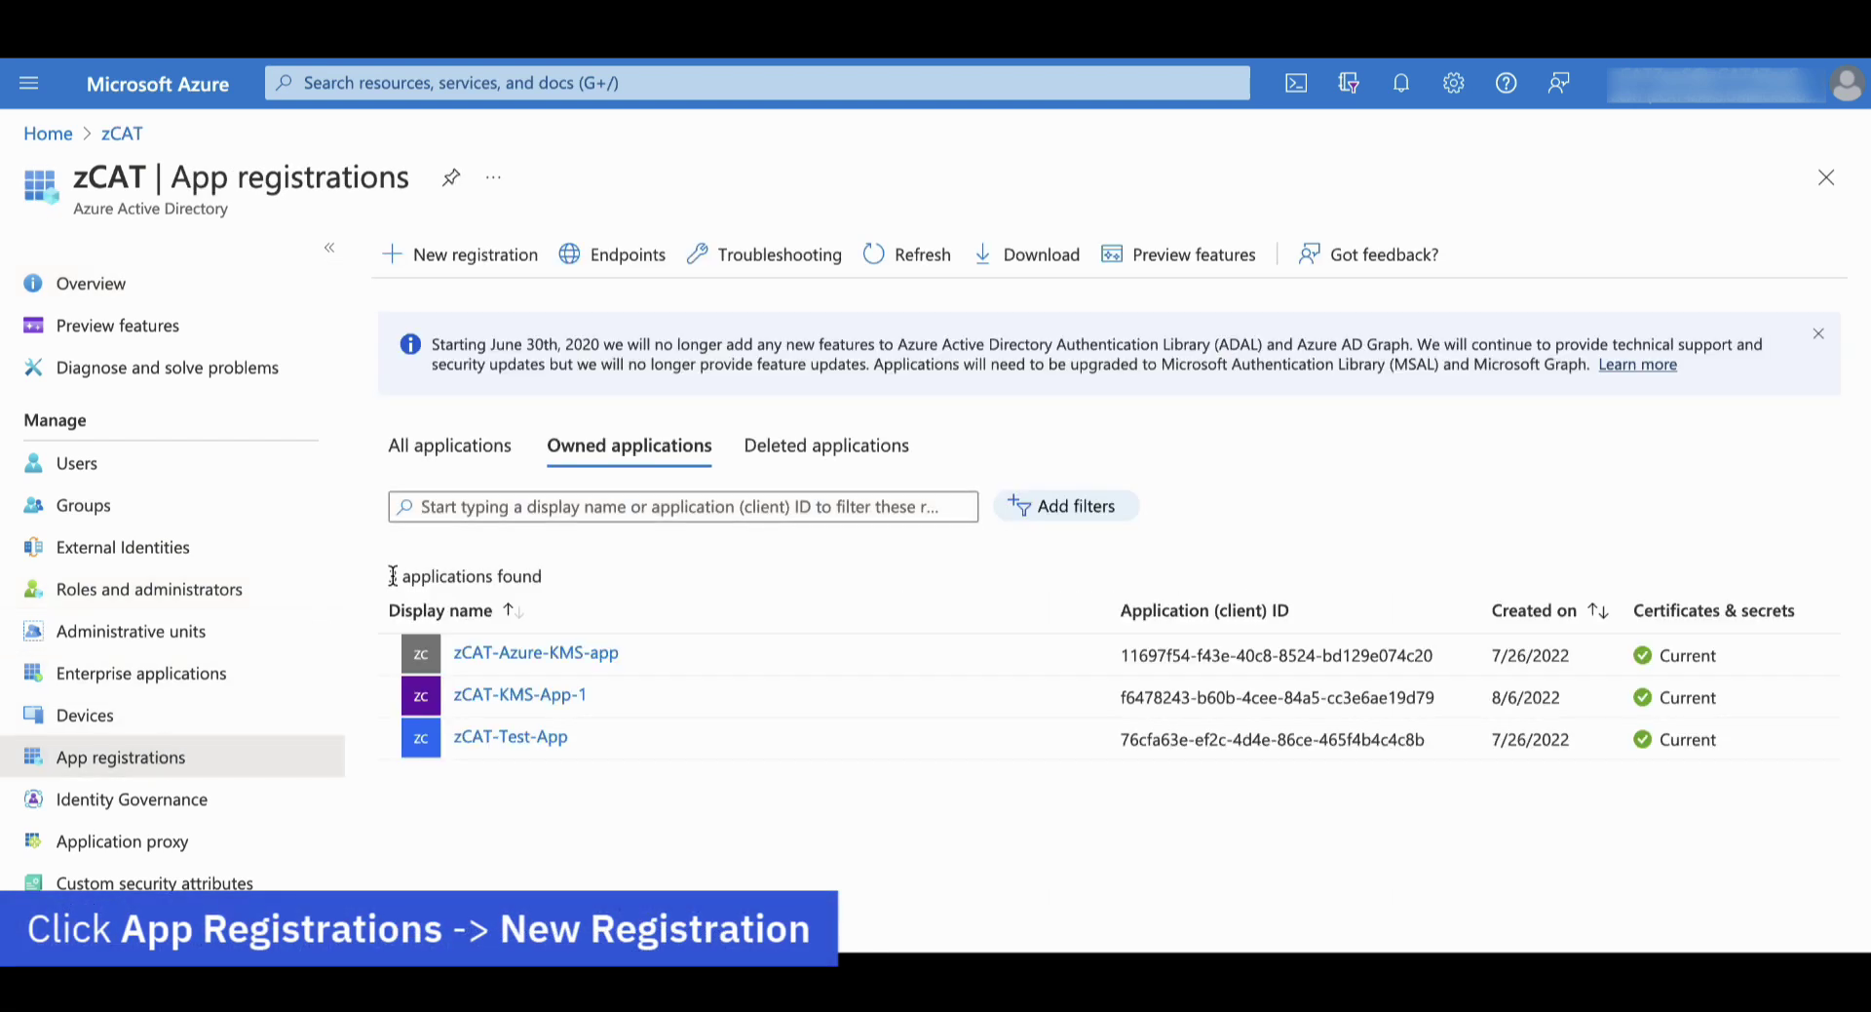
{"action": "left_click", "coordinate": [476, 256]}
{"action": "type", "text": "zCAT-Demo-1-App"}
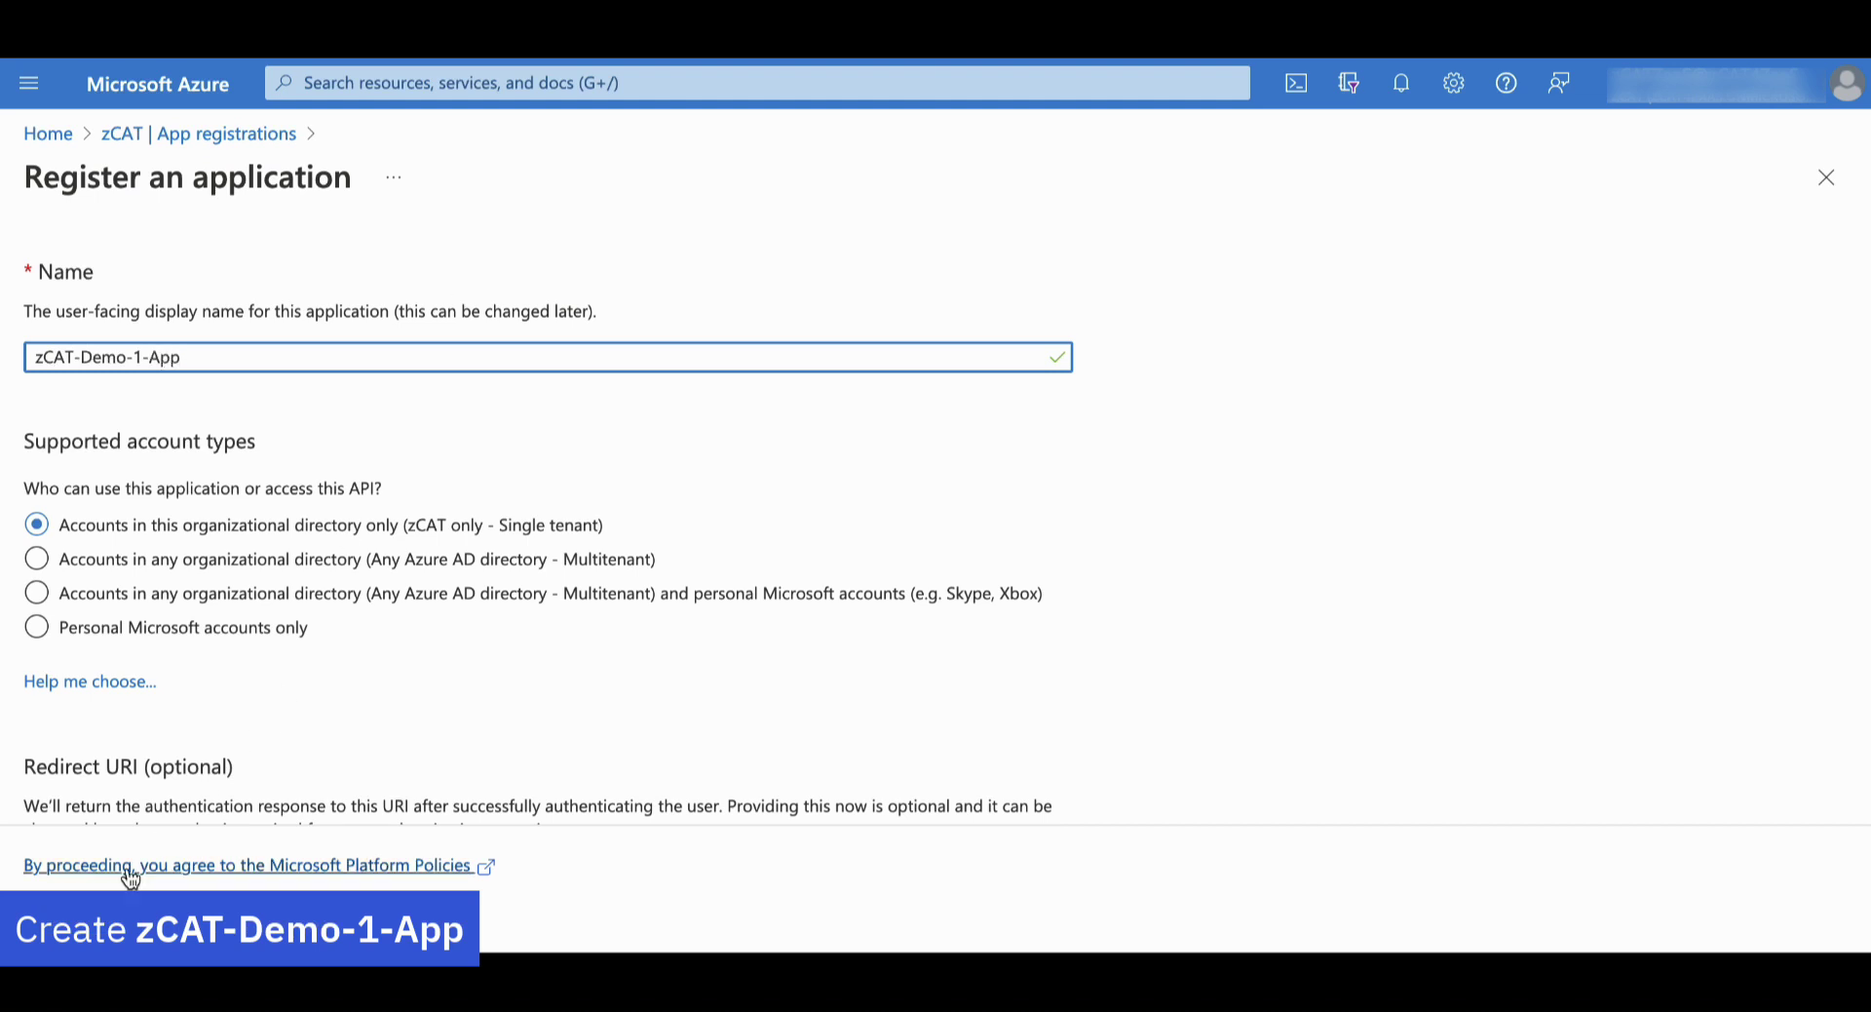
{"action": "left_click", "coordinate": [107, 922]}
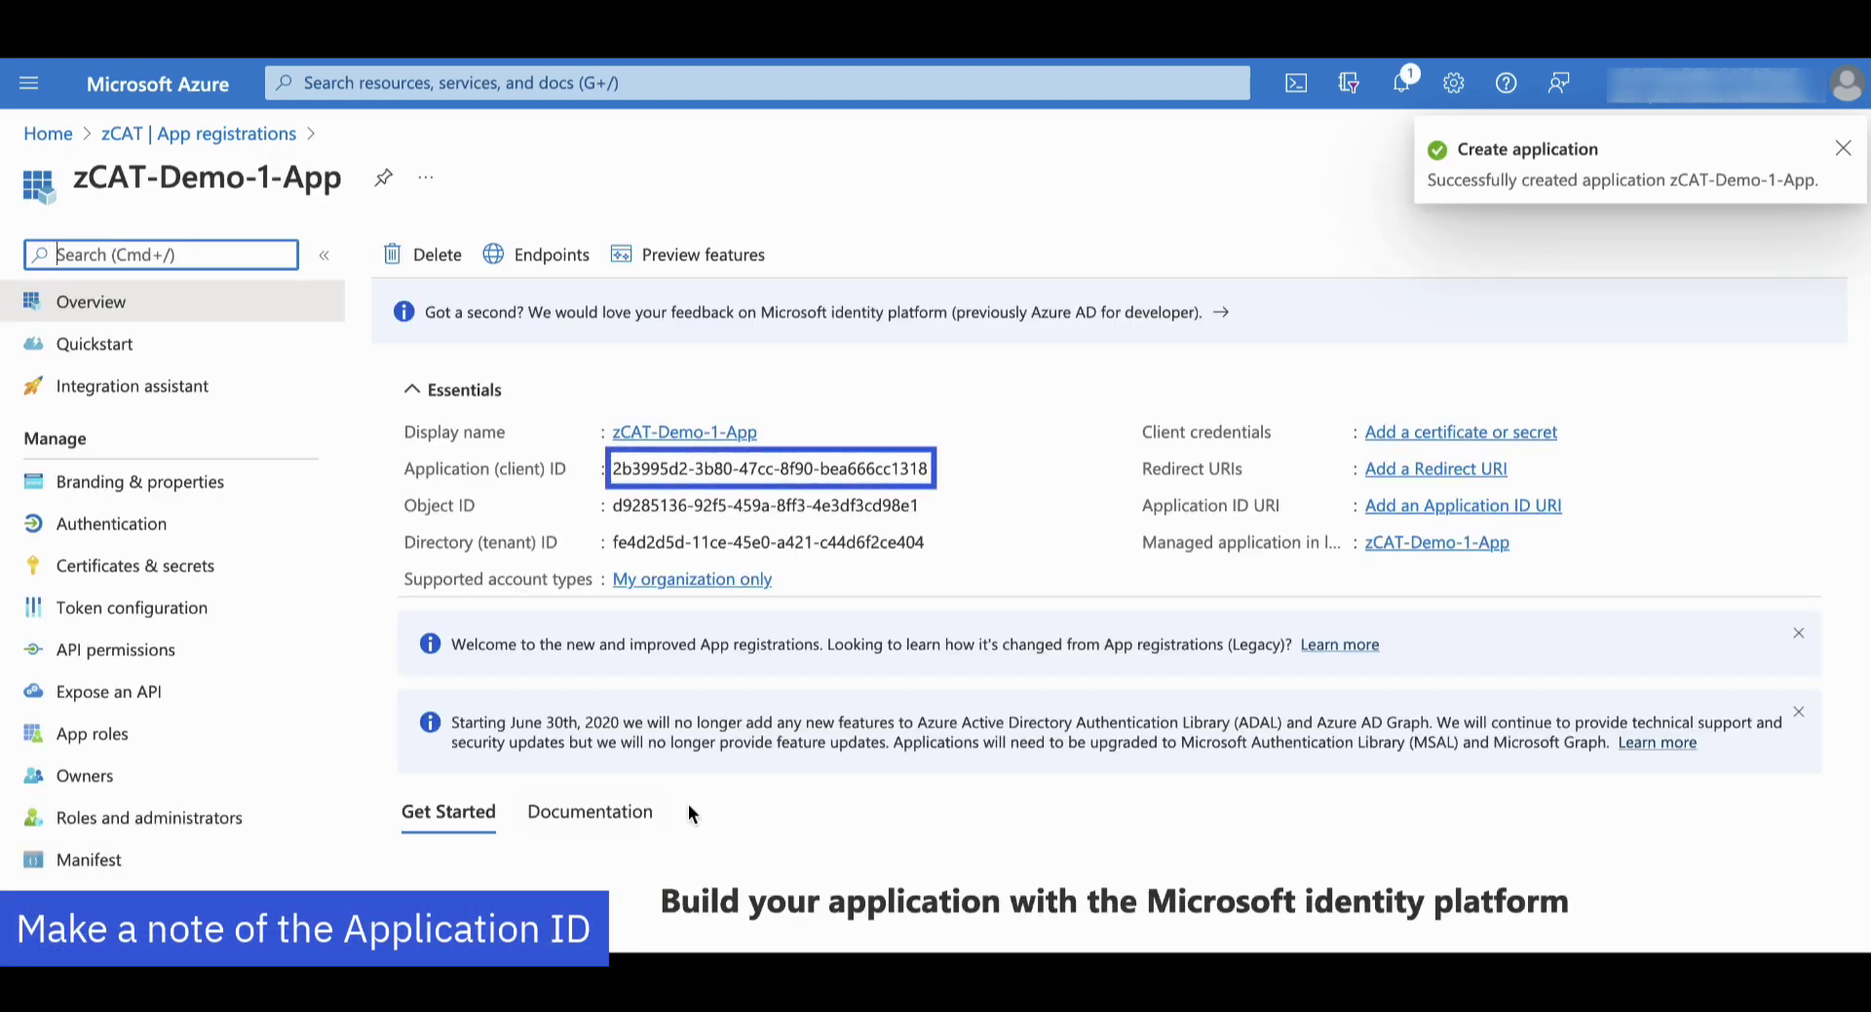
Add client secret zCAT-Demo-1-App-Secret, copy its value, and enter zCAT-Demo-2-App as the next app name
{"action": "left_click", "coordinate": [1481, 435]}
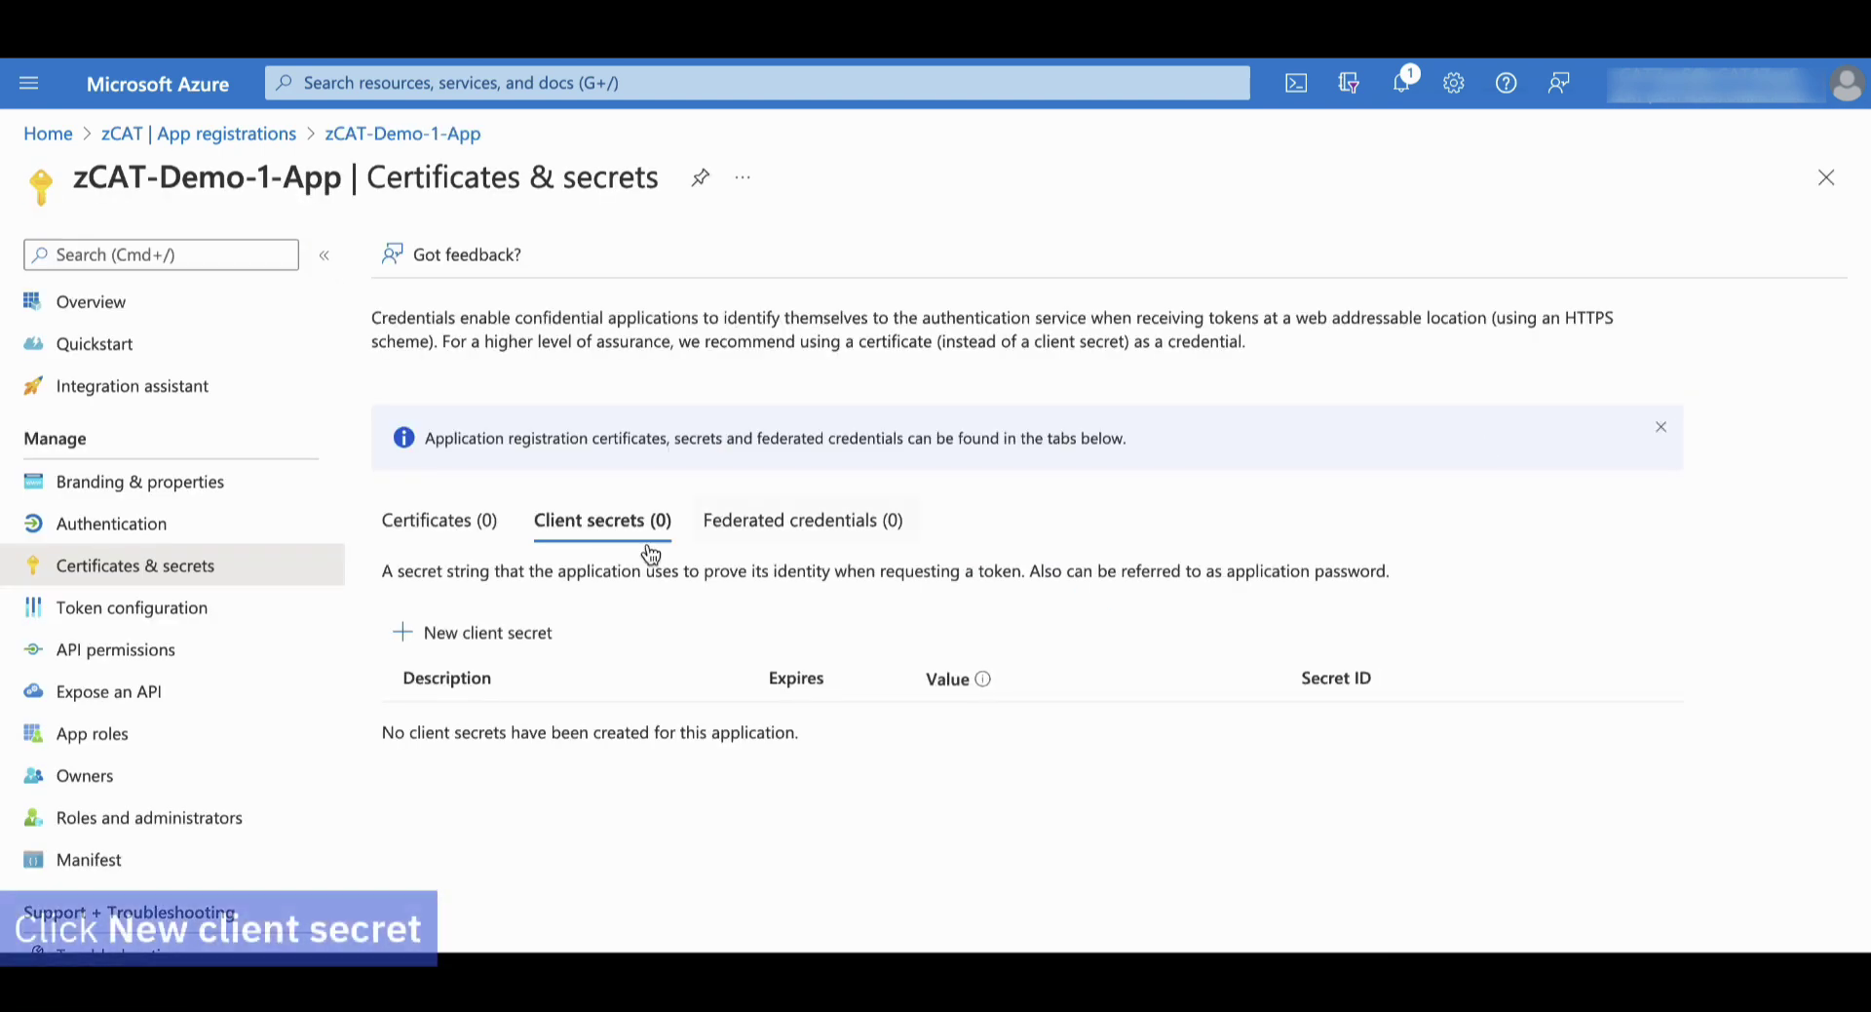
{"action": "left_click", "coordinate": [490, 635]}
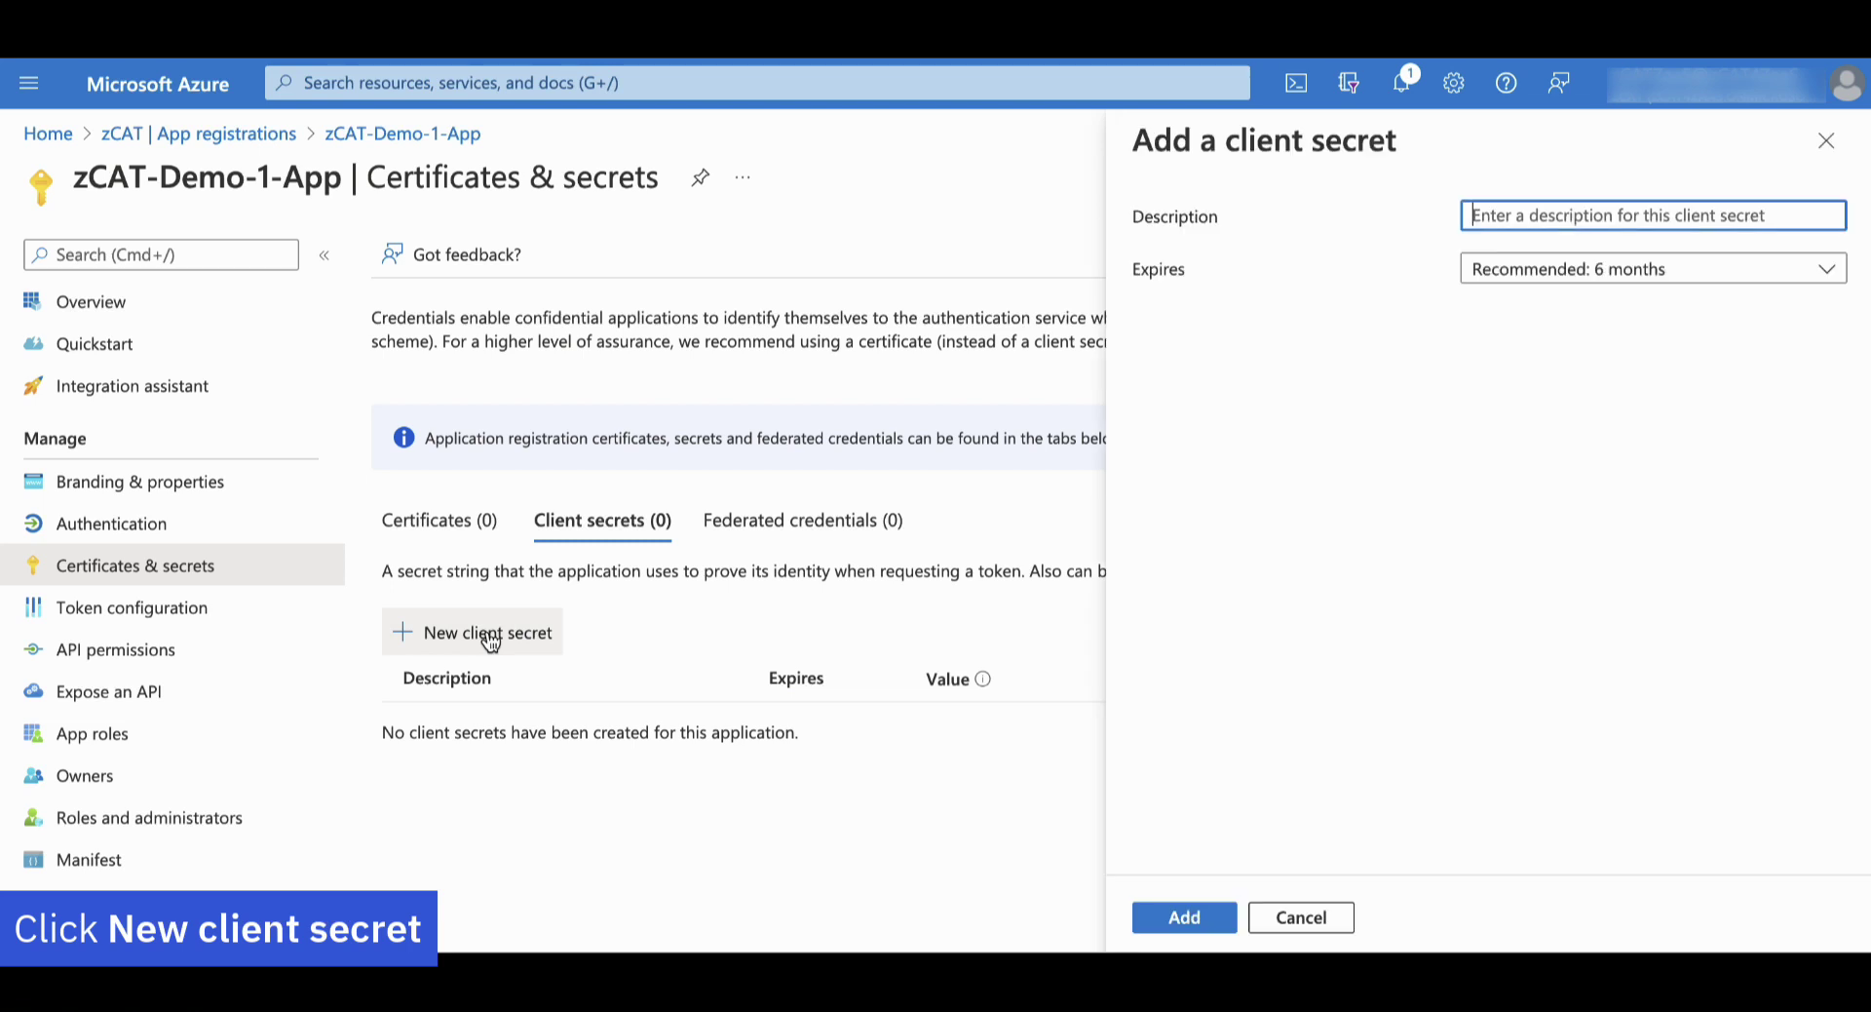
{"action": "type", "text": "zCAT-Demo-1-App-Secret"}
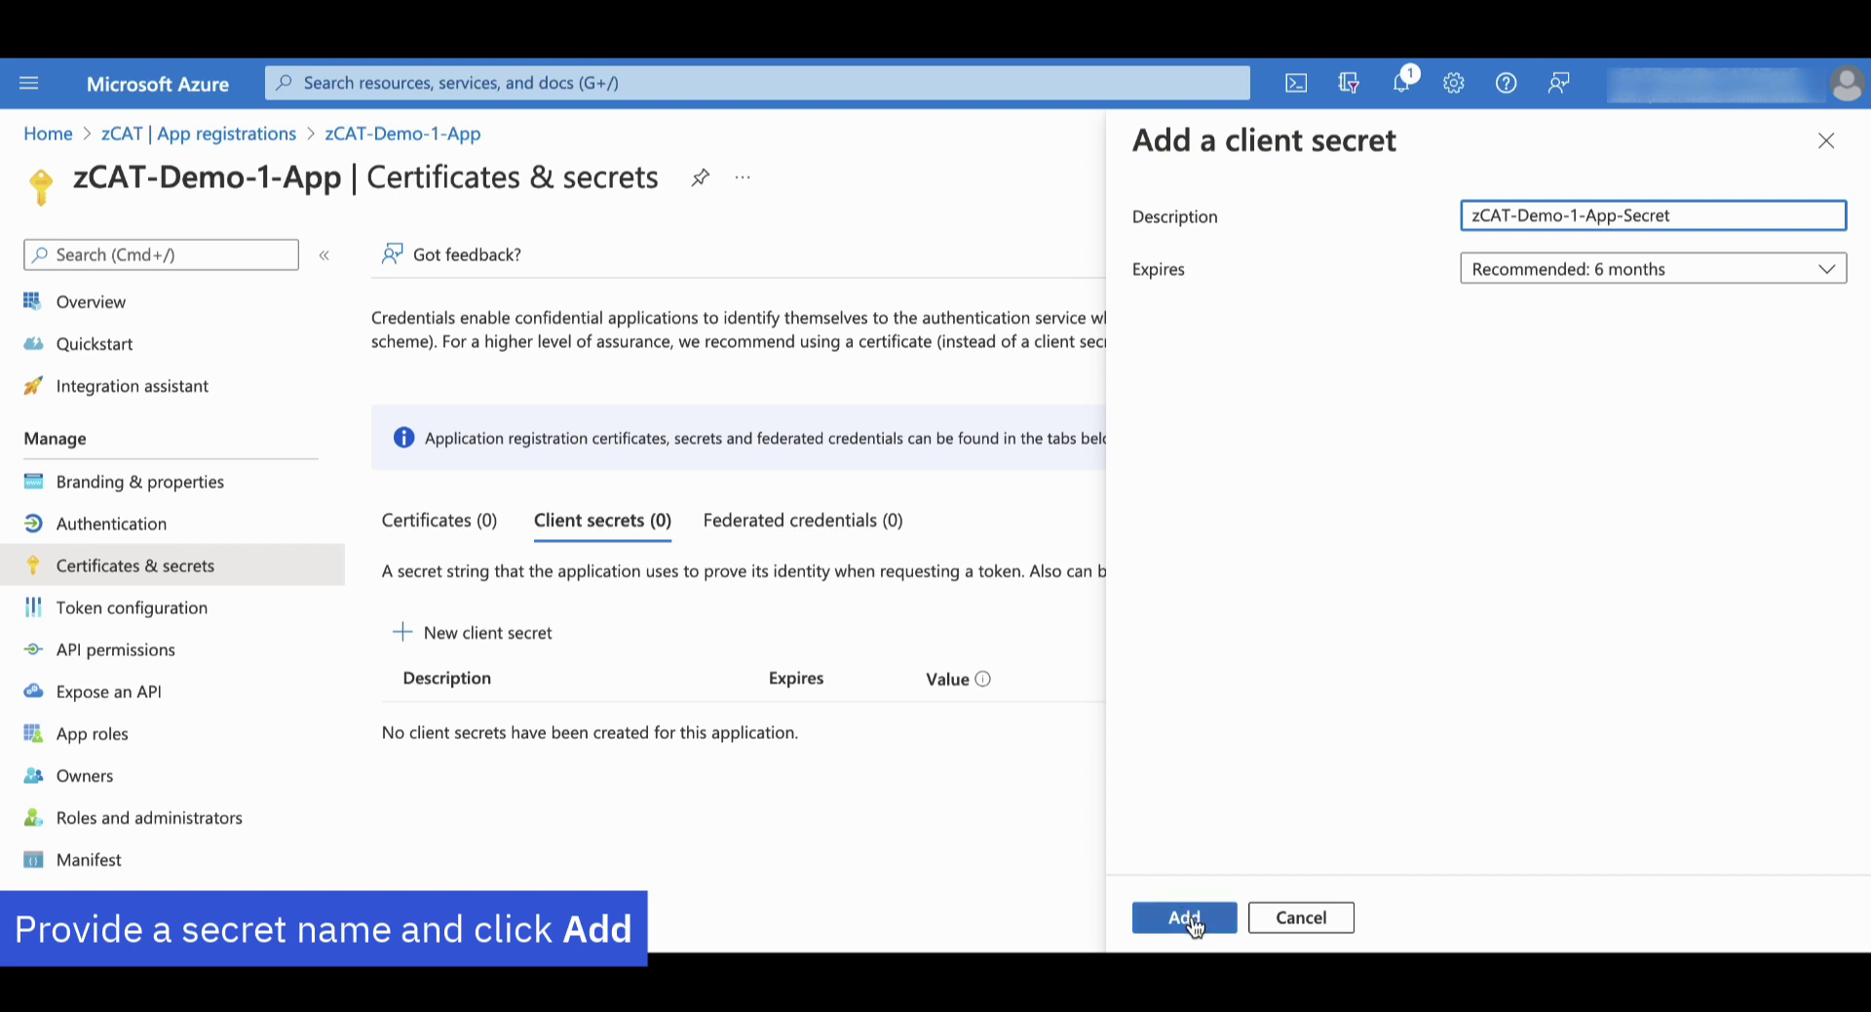
{"action": "left_click", "coordinate": [1184, 918]}
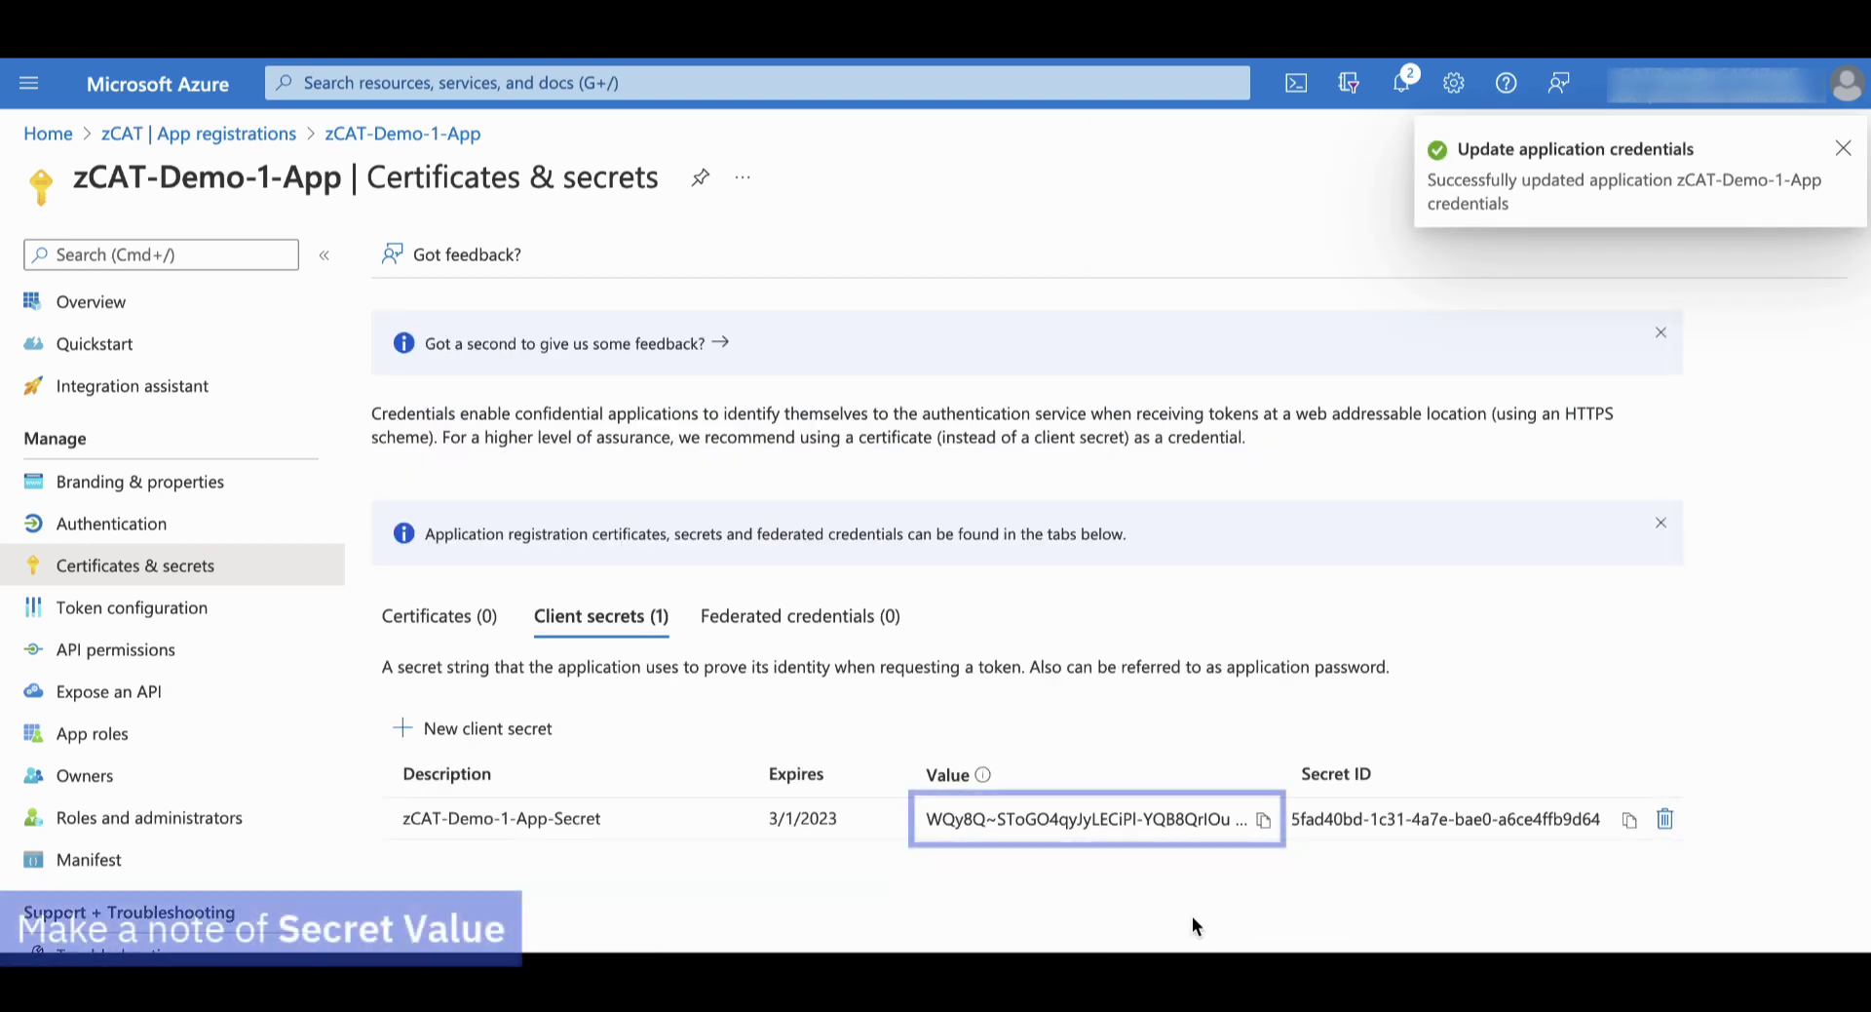
{"action": "left_click", "coordinate": [1265, 826]}
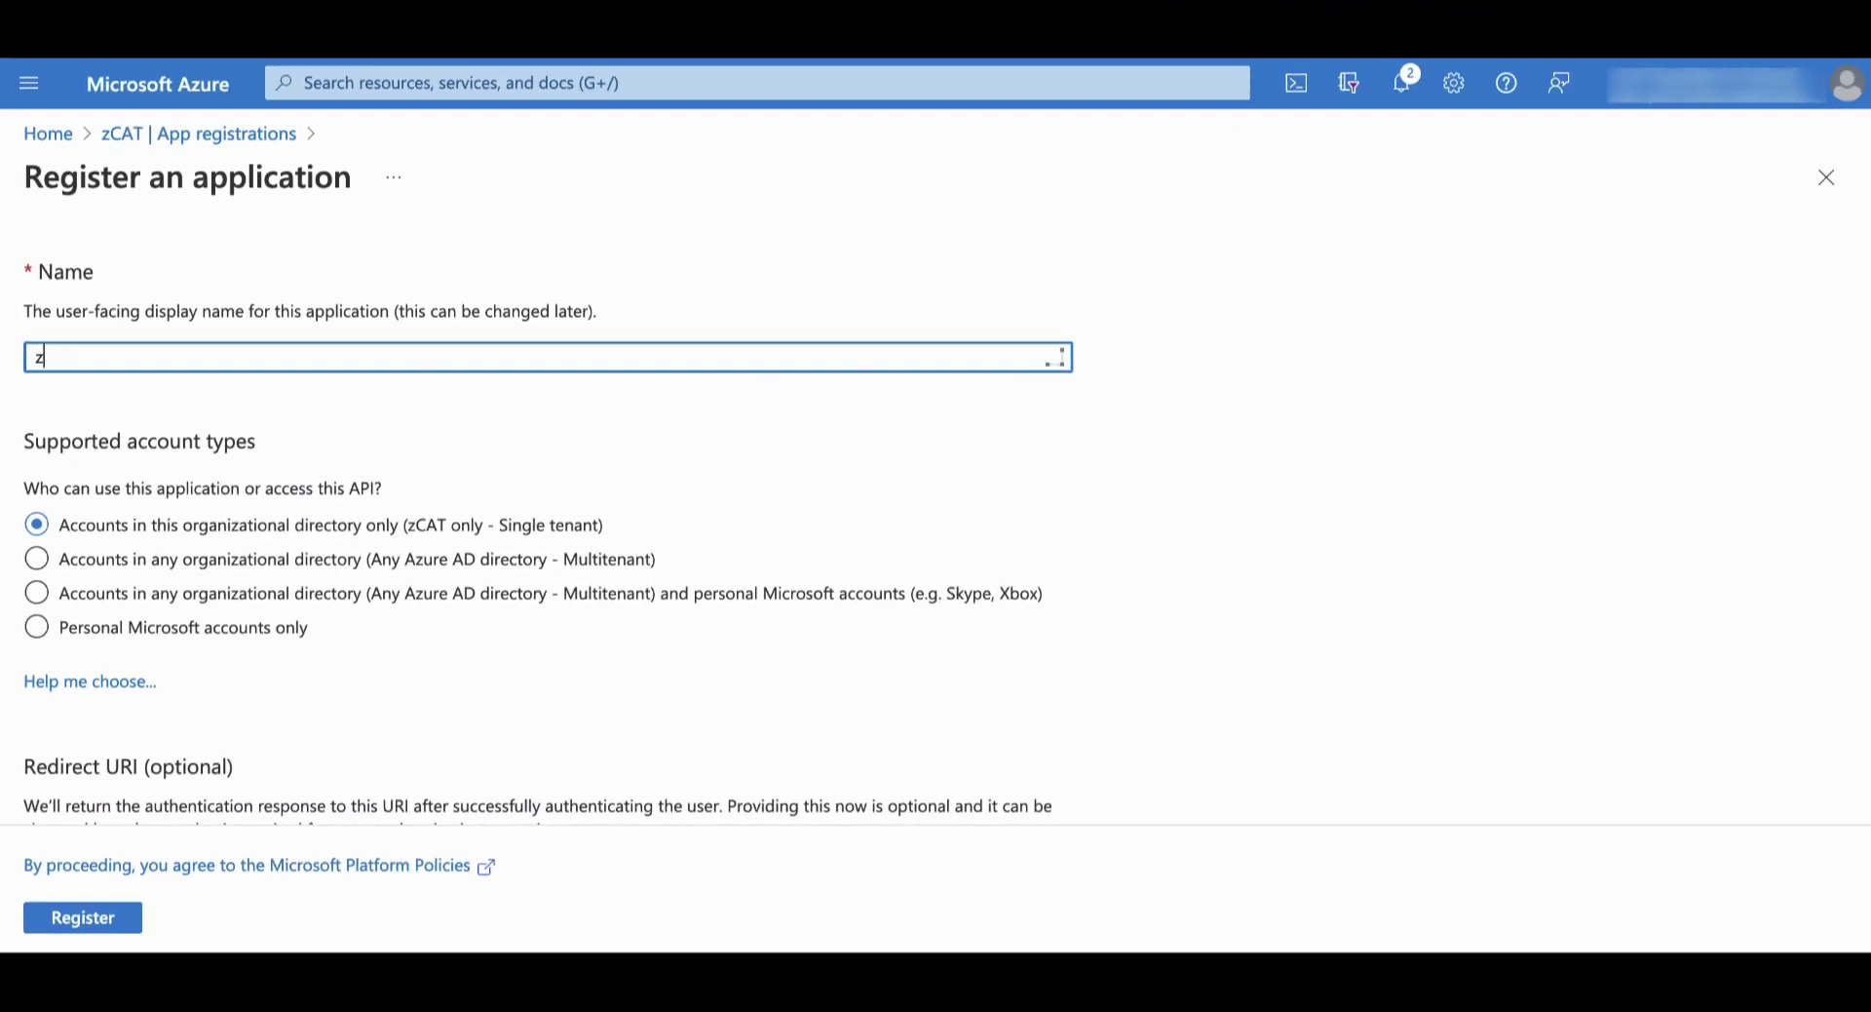
{"action": "type", "text": "CAT-Demo-2-App"}
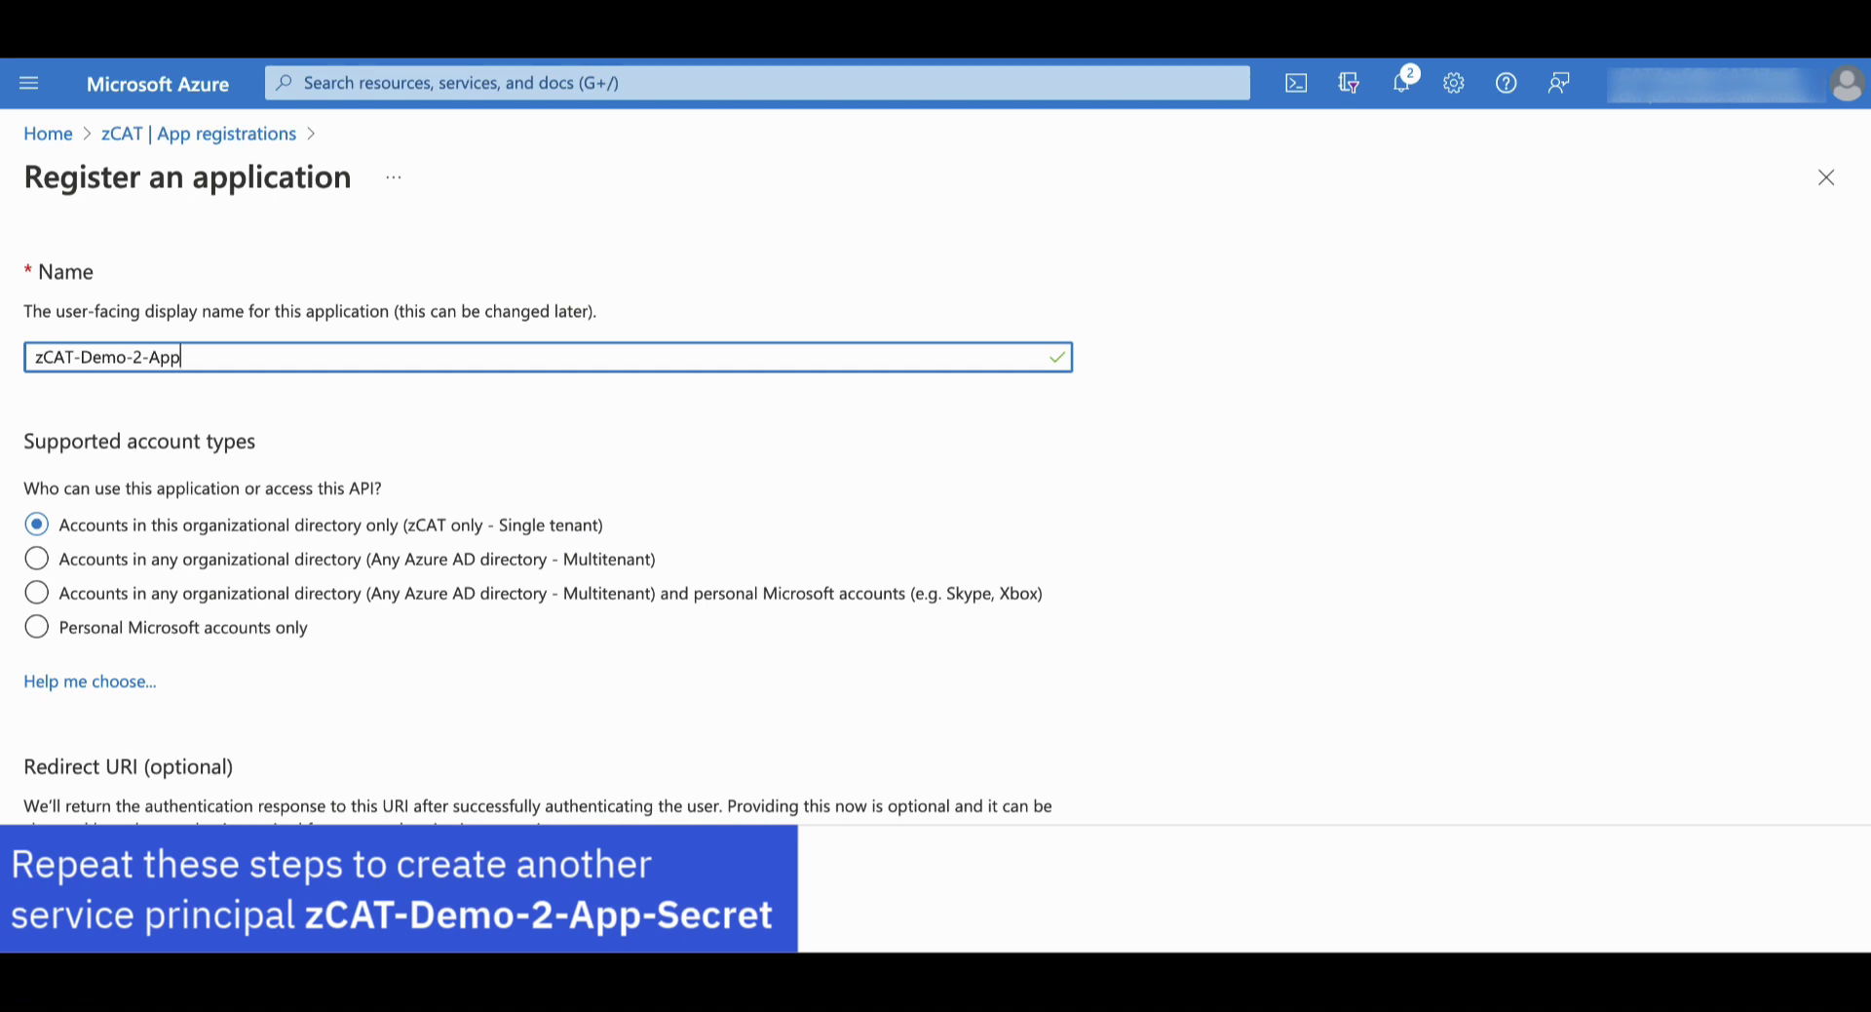
Register zCAT-Demo-2-App, add client secret zCAT-Demo-2-App-Secret, and copy its value
{"action": "left_click", "coordinate": [111, 924]}
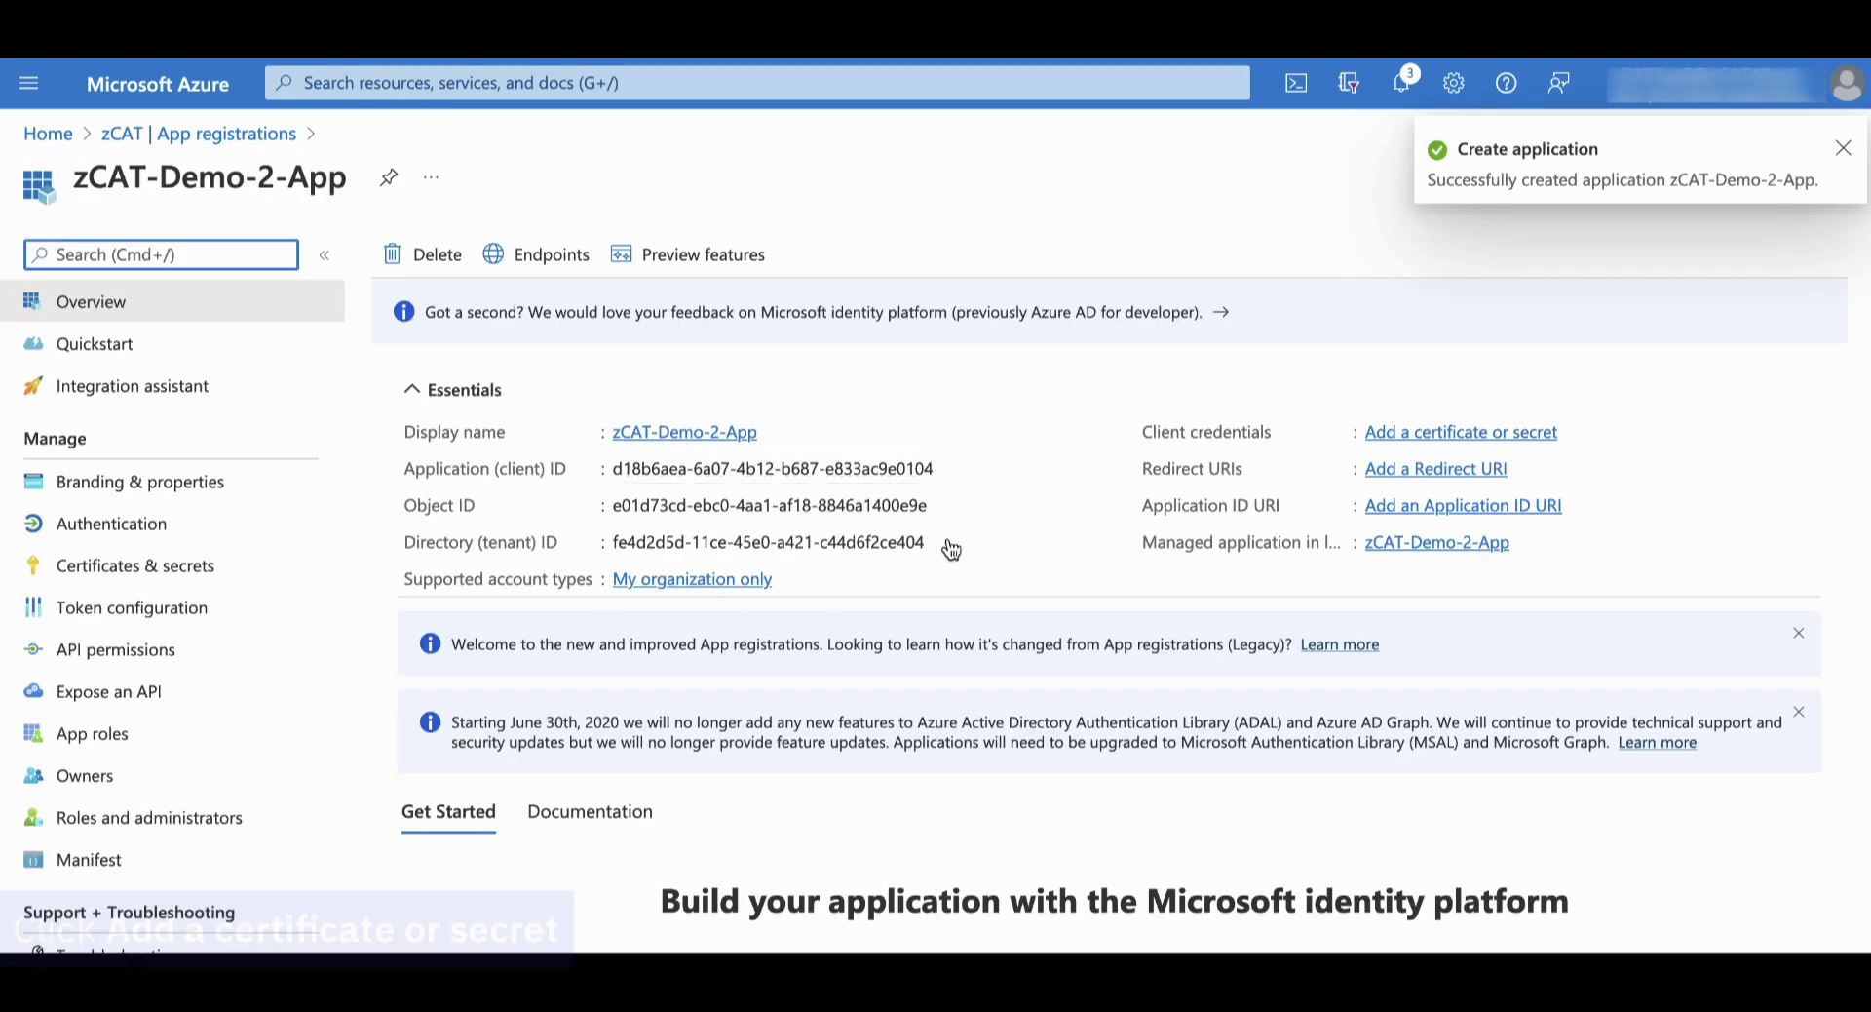
{"action": "left_click", "coordinate": [1436, 429]}
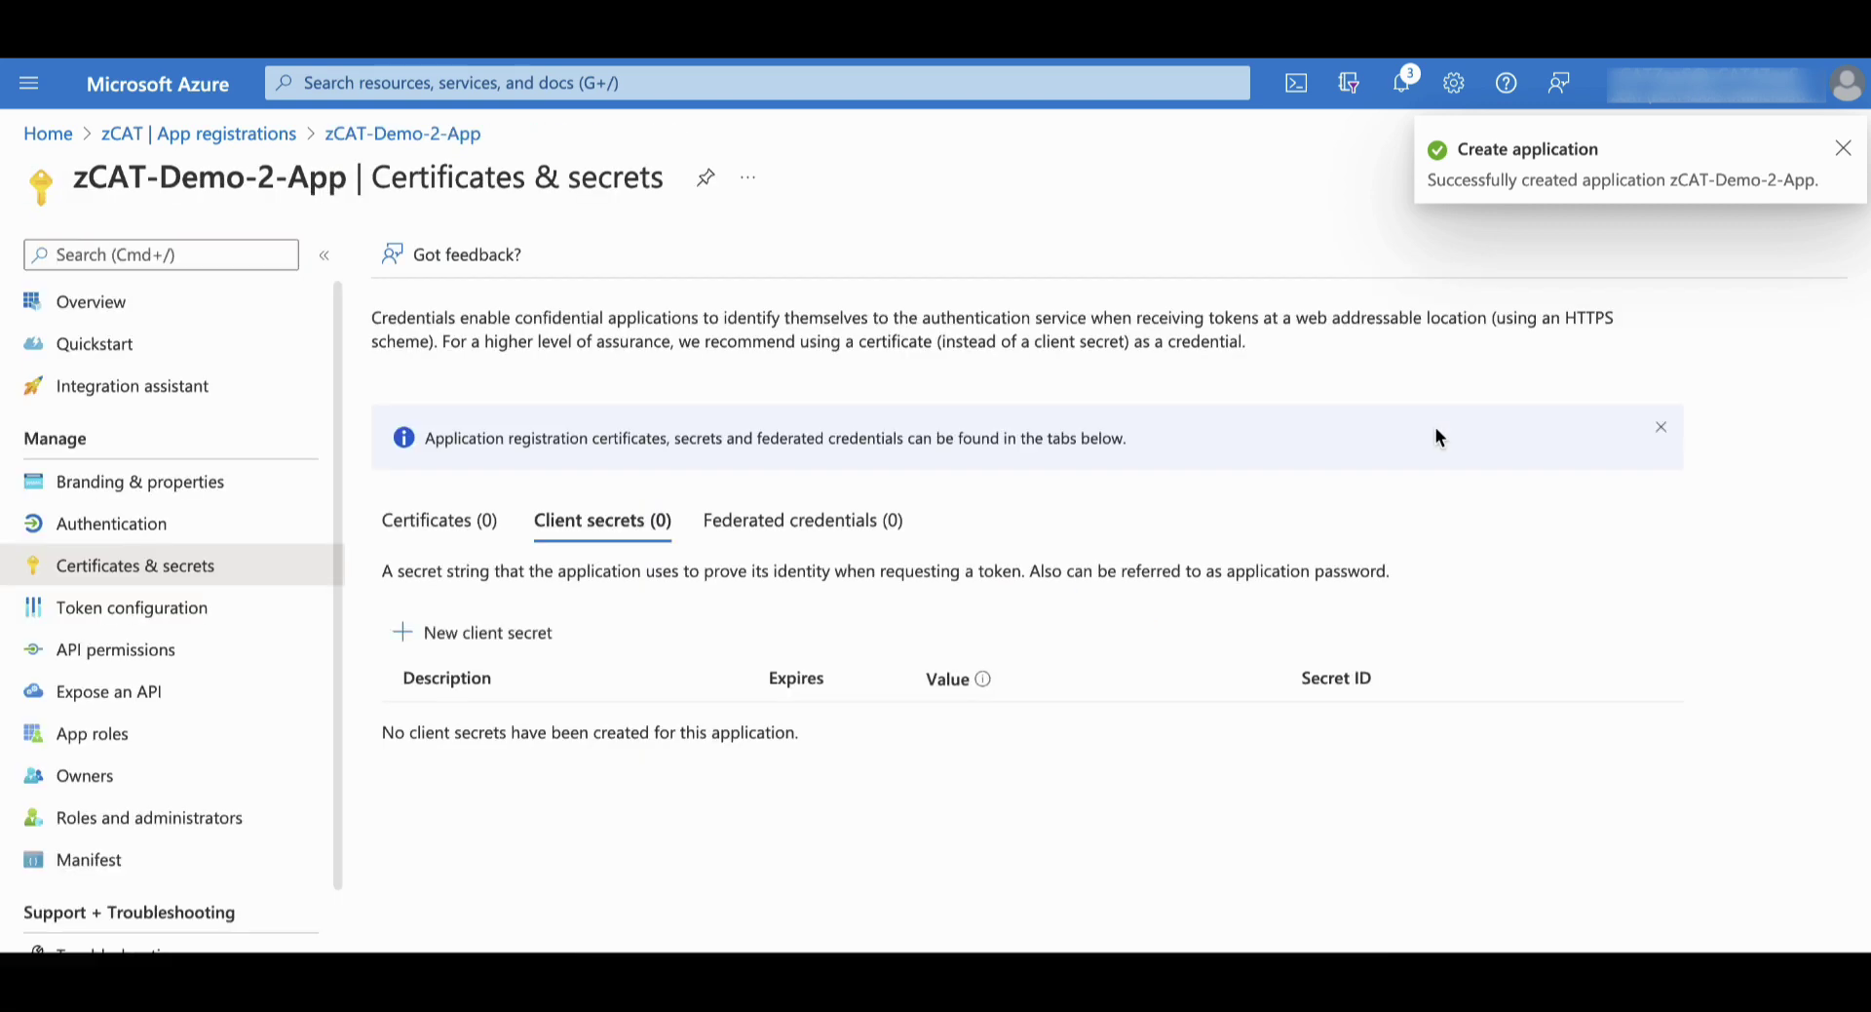
{"action": "left_click", "coordinate": [502, 634]}
{"action": "type", "text": "zCAT-Demo-2-App-Secret"}
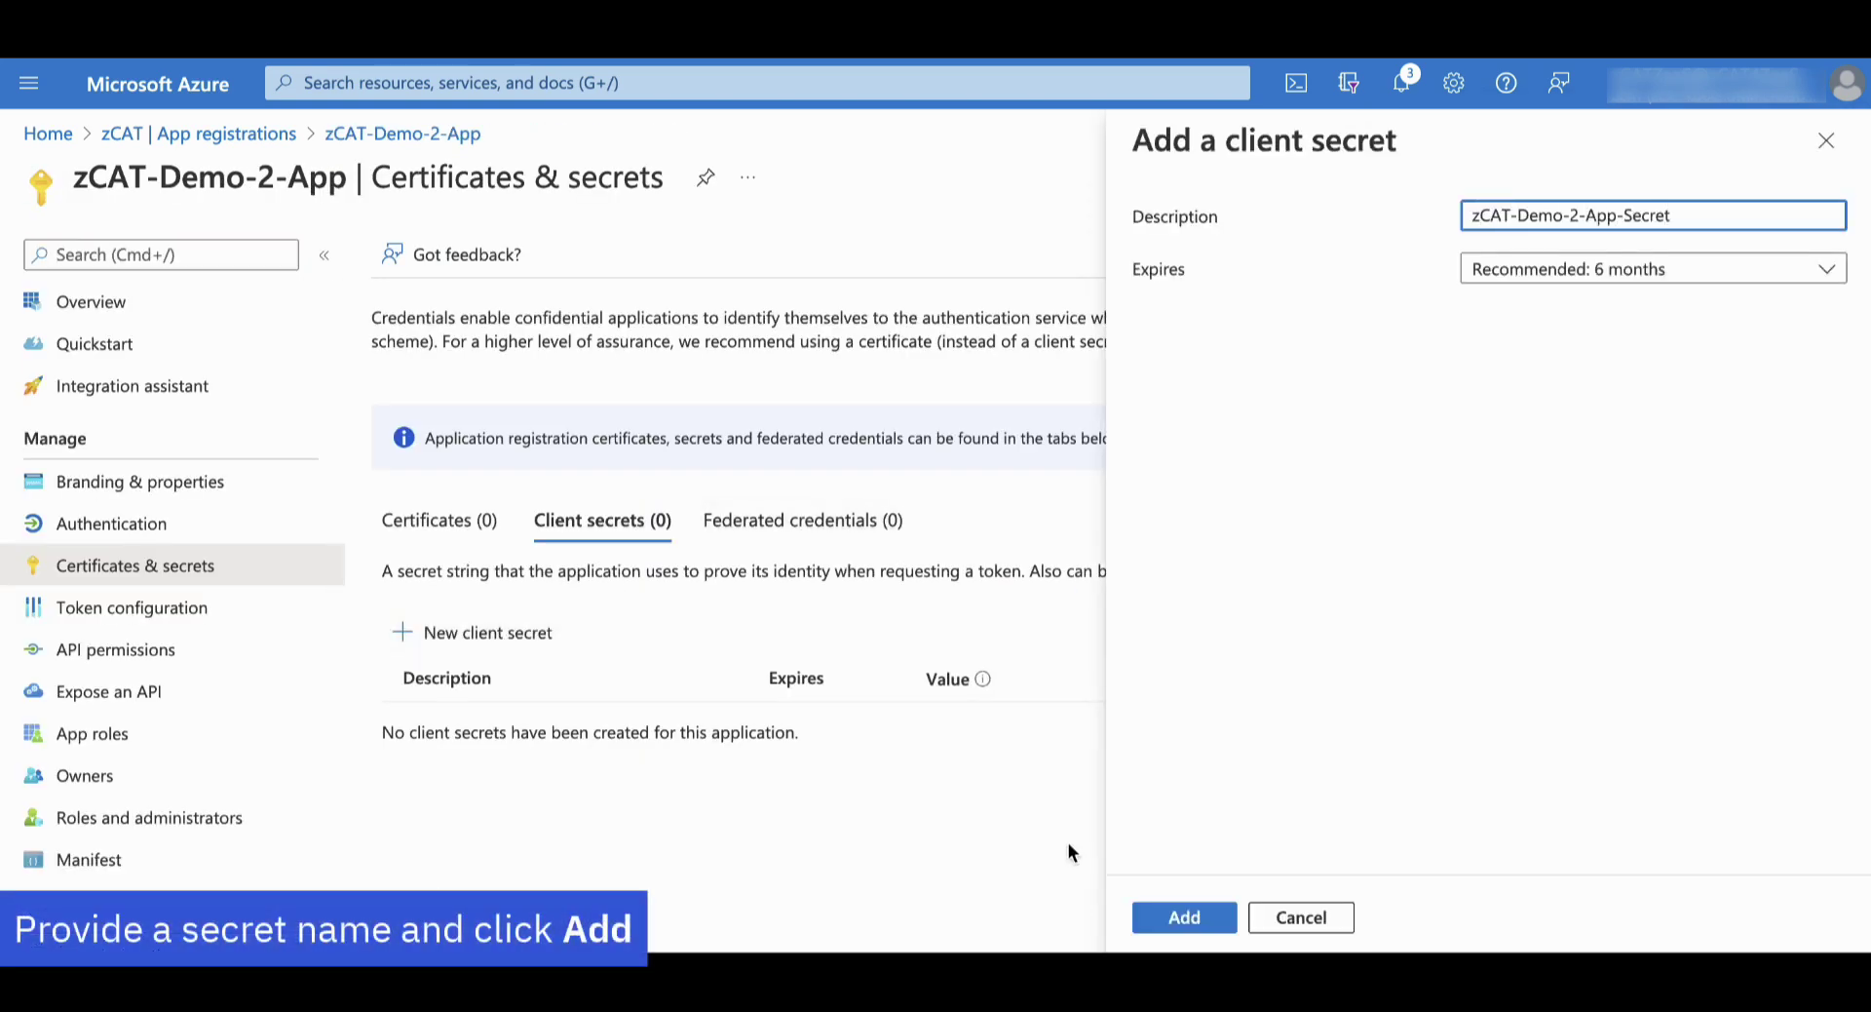
{"action": "left_click", "coordinate": [1179, 919]}
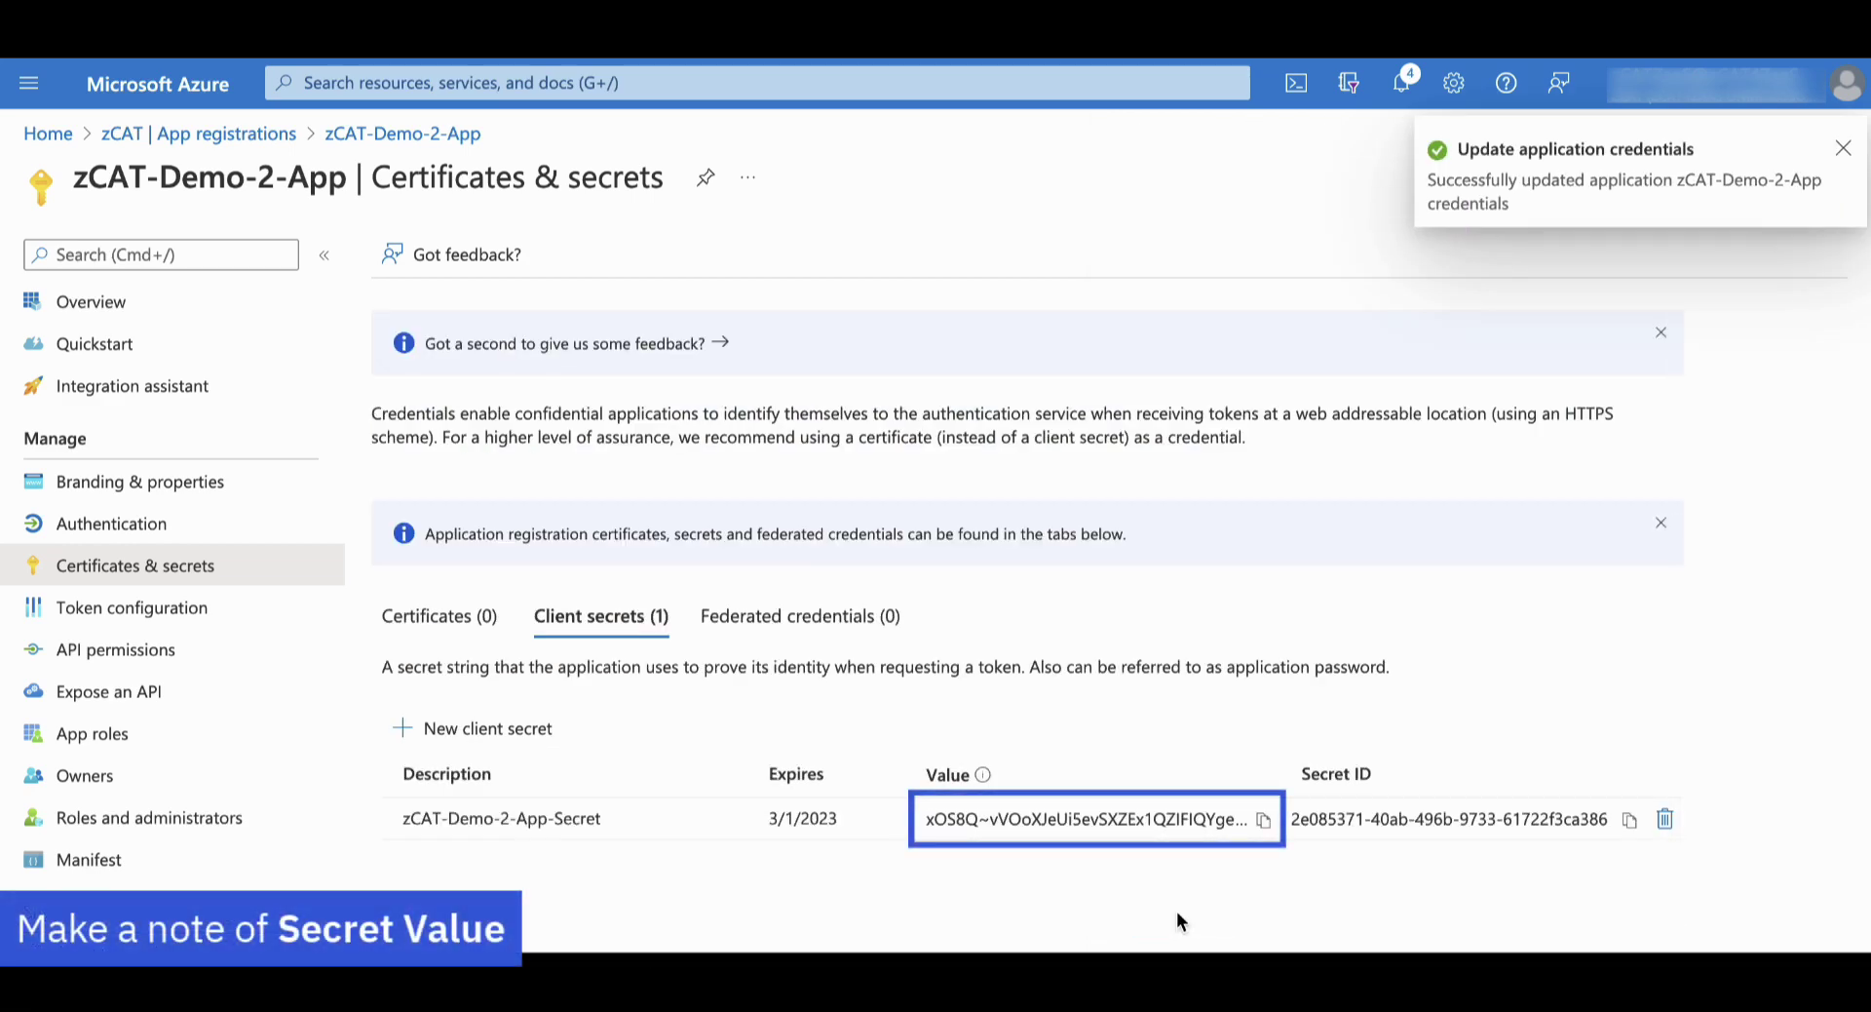
{"action": "left_click", "coordinate": [1263, 821]}
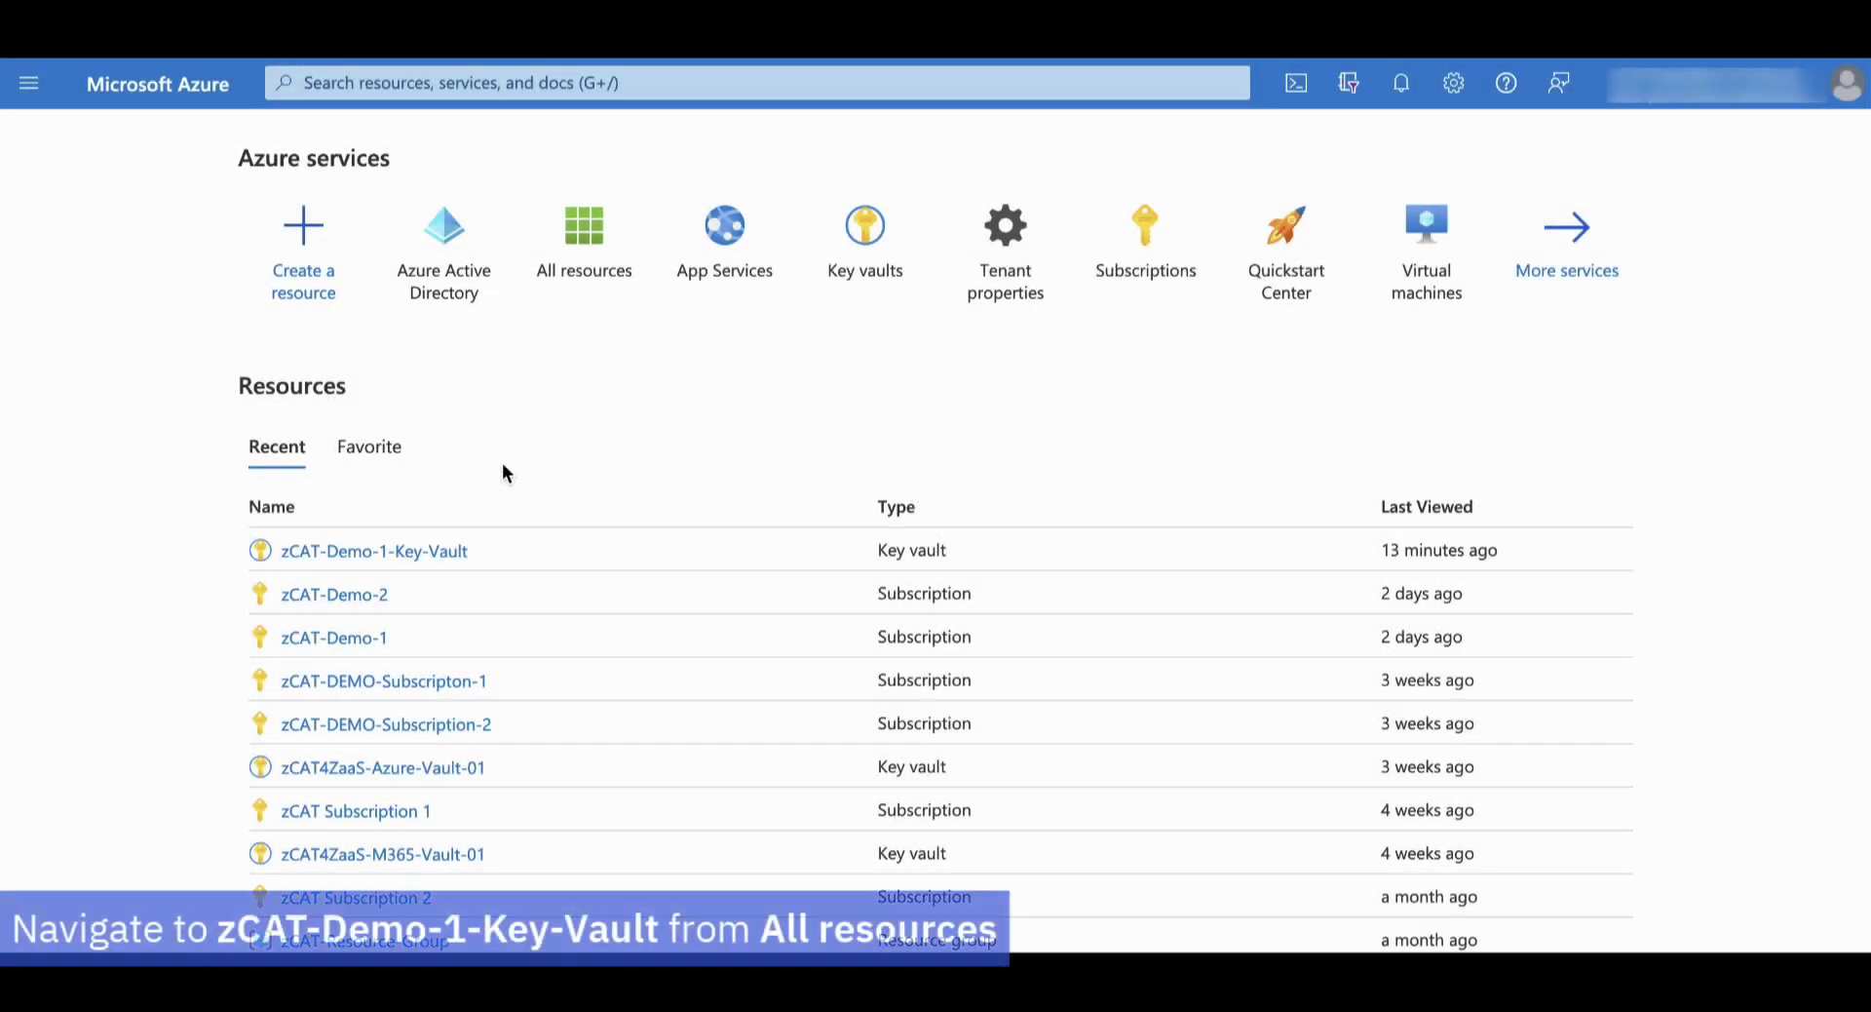
Open zCAT-Demo-1-Key-Vault's access policies and start adding a new policy
{"action": "left_click", "coordinate": [427, 551]}
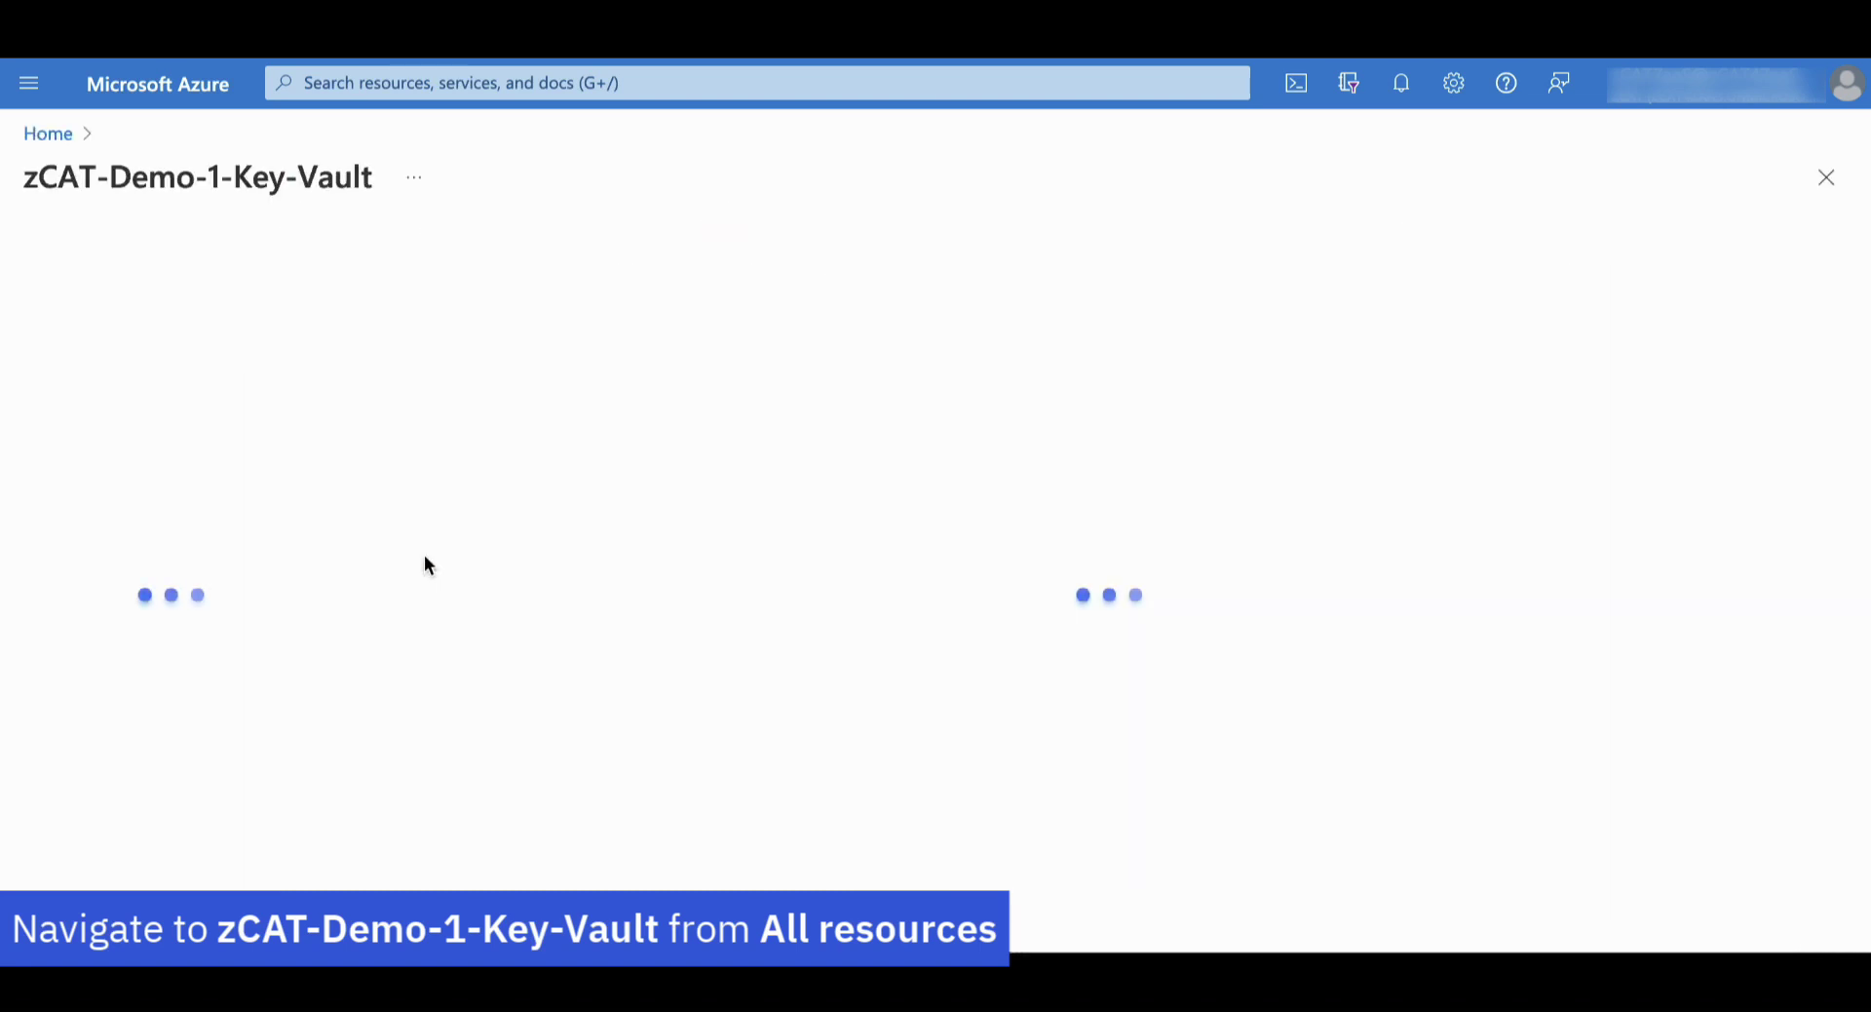
{"action": "scroll", "coordinate": [201, 585], "scroll_direction": "down", "scroll_amount": 2}
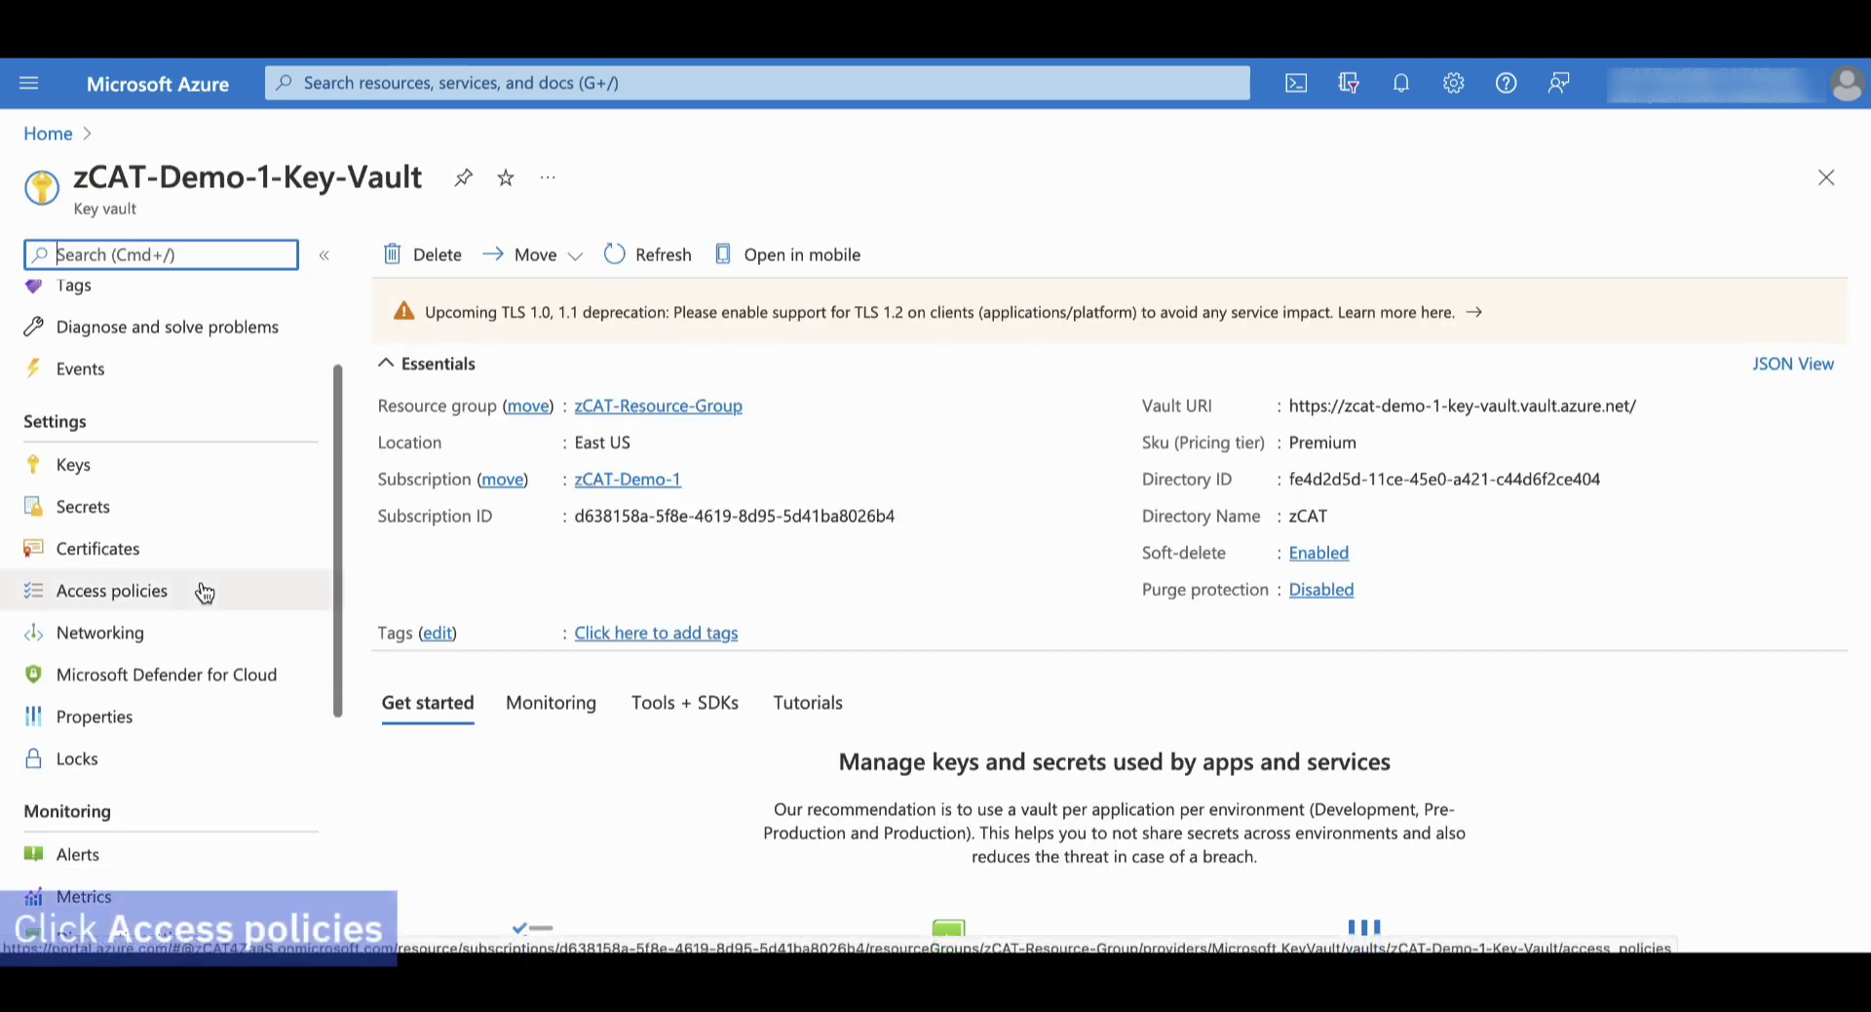
{"action": "left_click", "coordinate": [127, 596]}
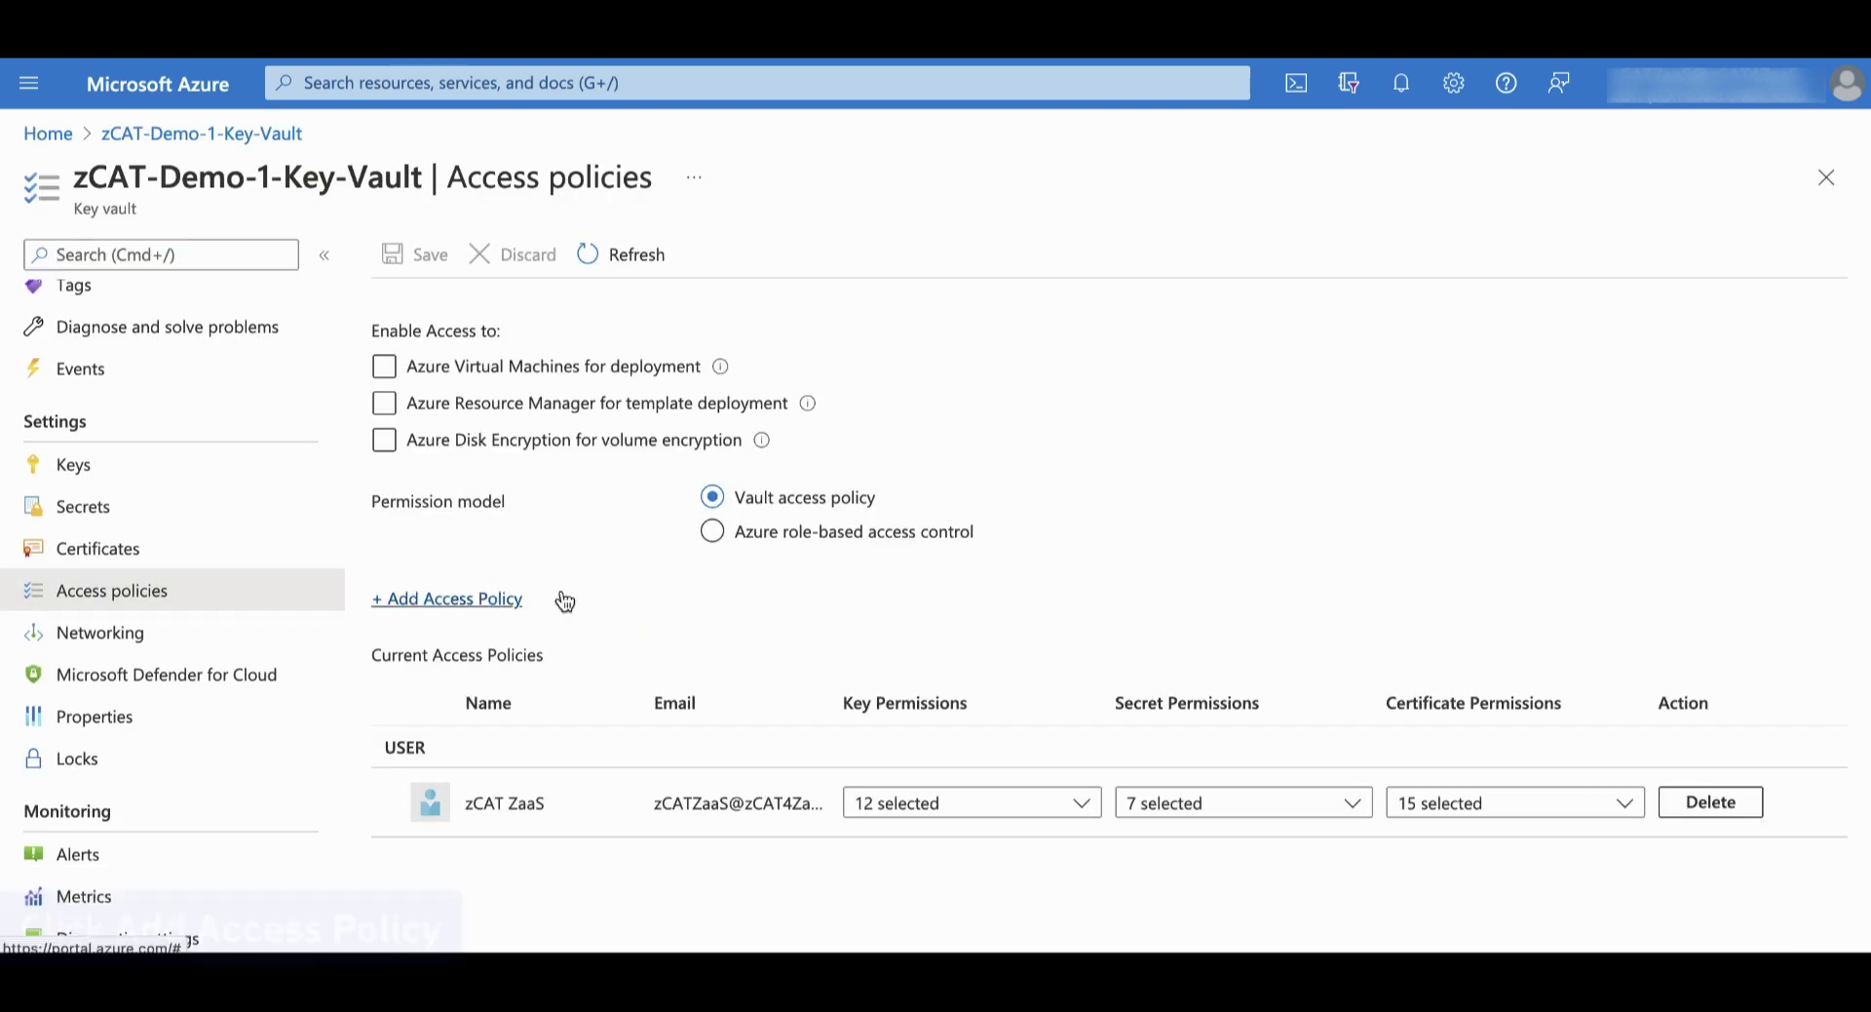
{"action": "left_click", "coordinate": [471, 602]}
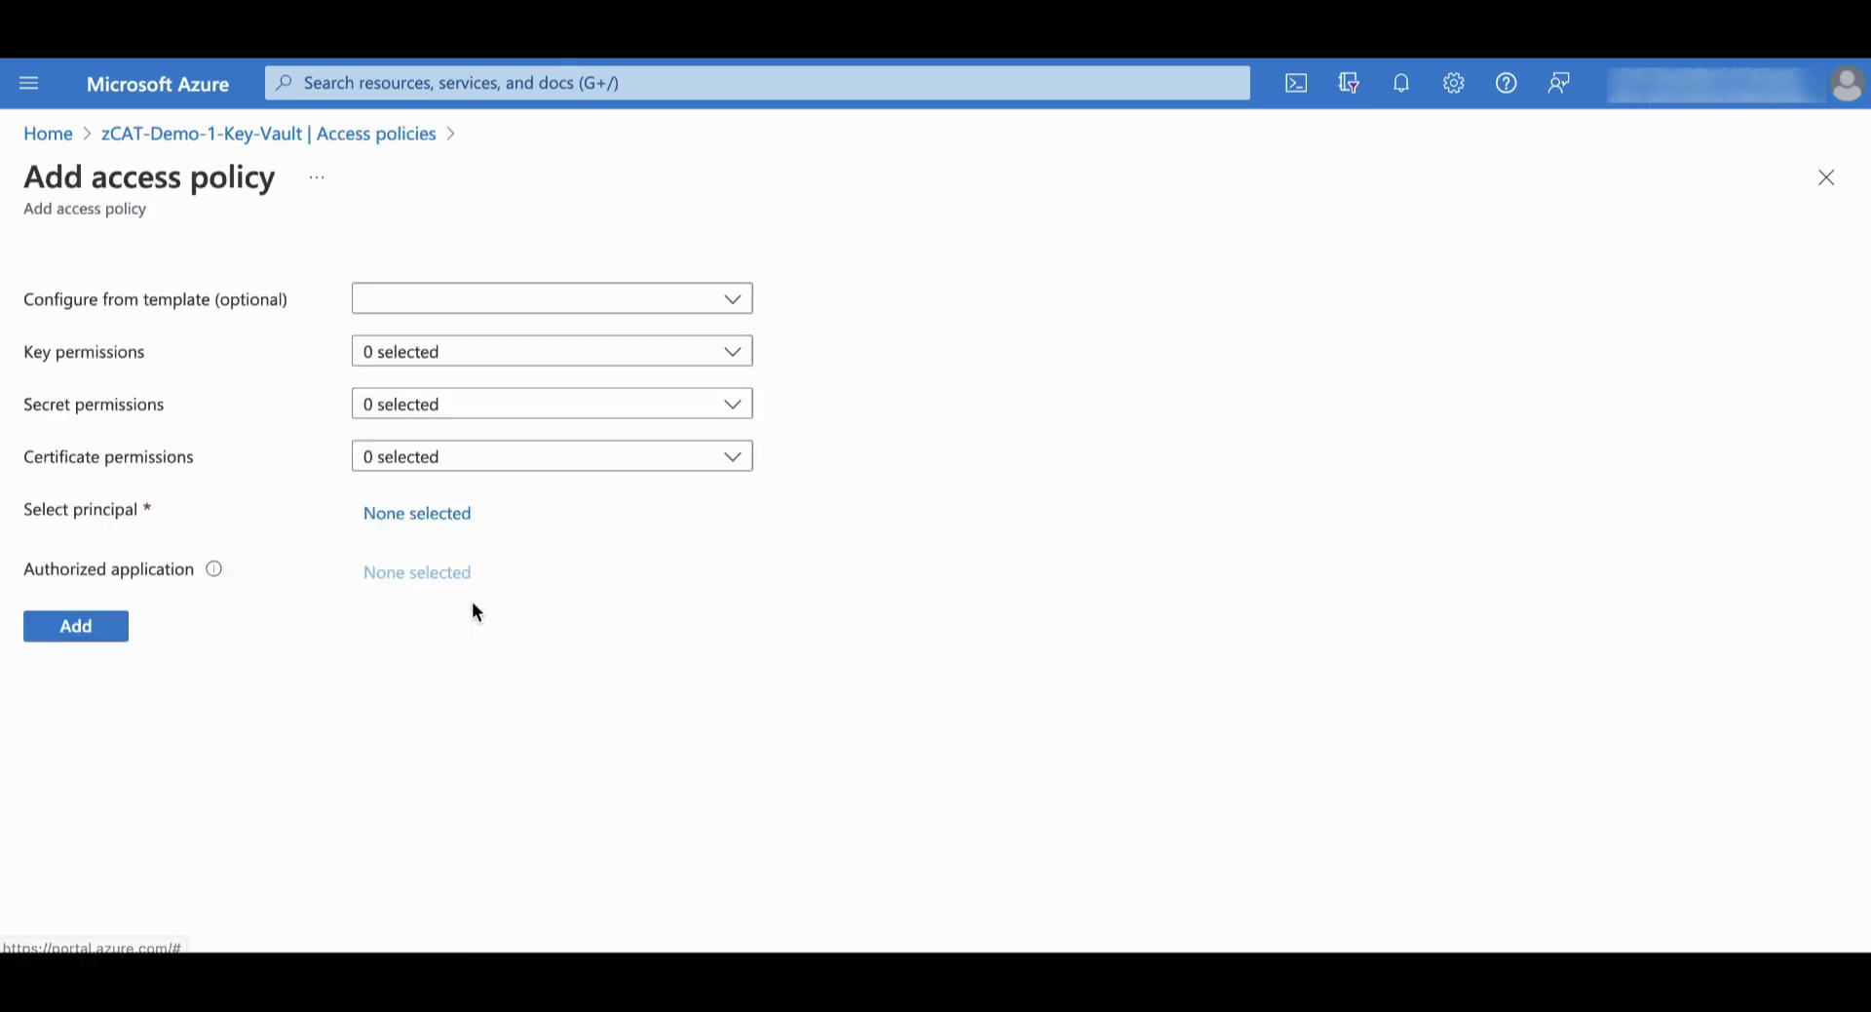
Apply the Key, Secret, & Certificate Management template and grant all key, secret and certificate permissions
{"action": "left_click", "coordinate": [681, 302]}
{"action": "left_click", "coordinate": [650, 340]}
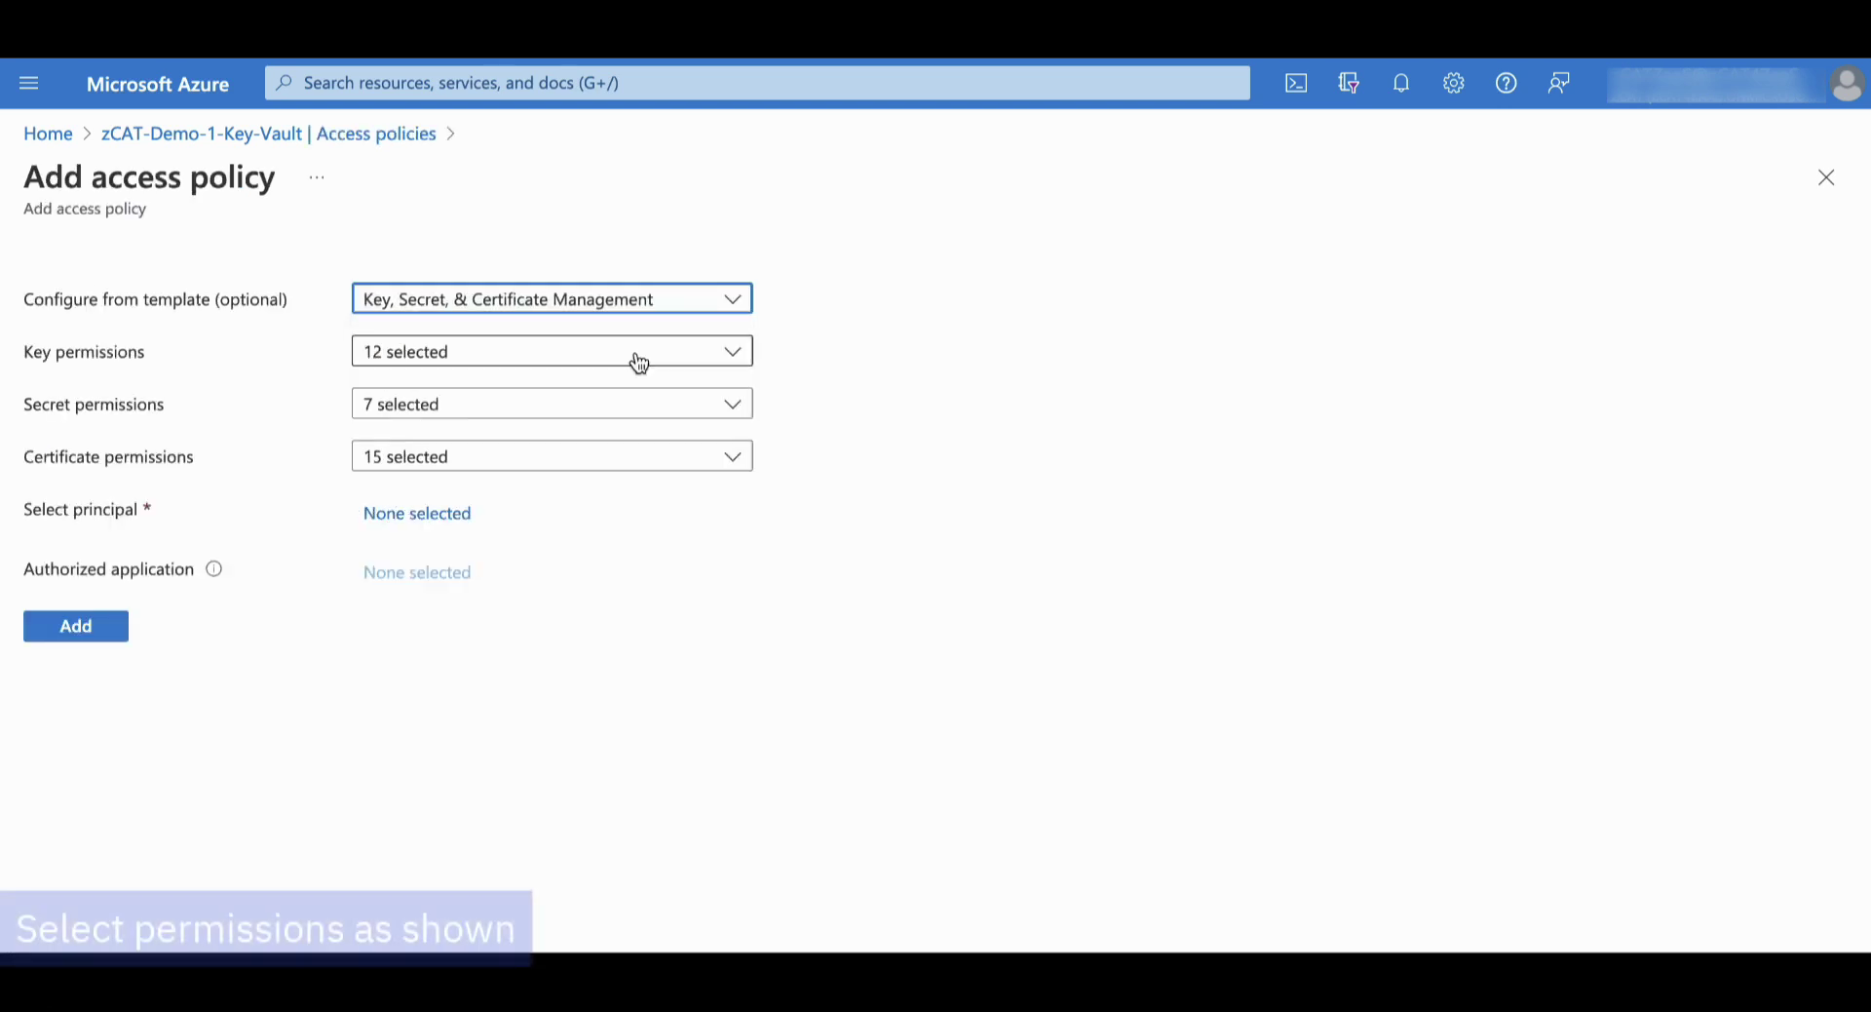
{"action": "left_click", "coordinate": [640, 353]}
{"action": "left_click", "coordinate": [598, 392]}
{"action": "left_click", "coordinate": [856, 395]}
{"action": "left_click", "coordinate": [694, 417]}
{"action": "left_click", "coordinate": [633, 438]}
{"action": "left_click", "coordinate": [844, 462]}
{"action": "left_click", "coordinate": [696, 458]}
{"action": "left_click", "coordinate": [656, 497]}
{"action": "left_click", "coordinate": [889, 472]}
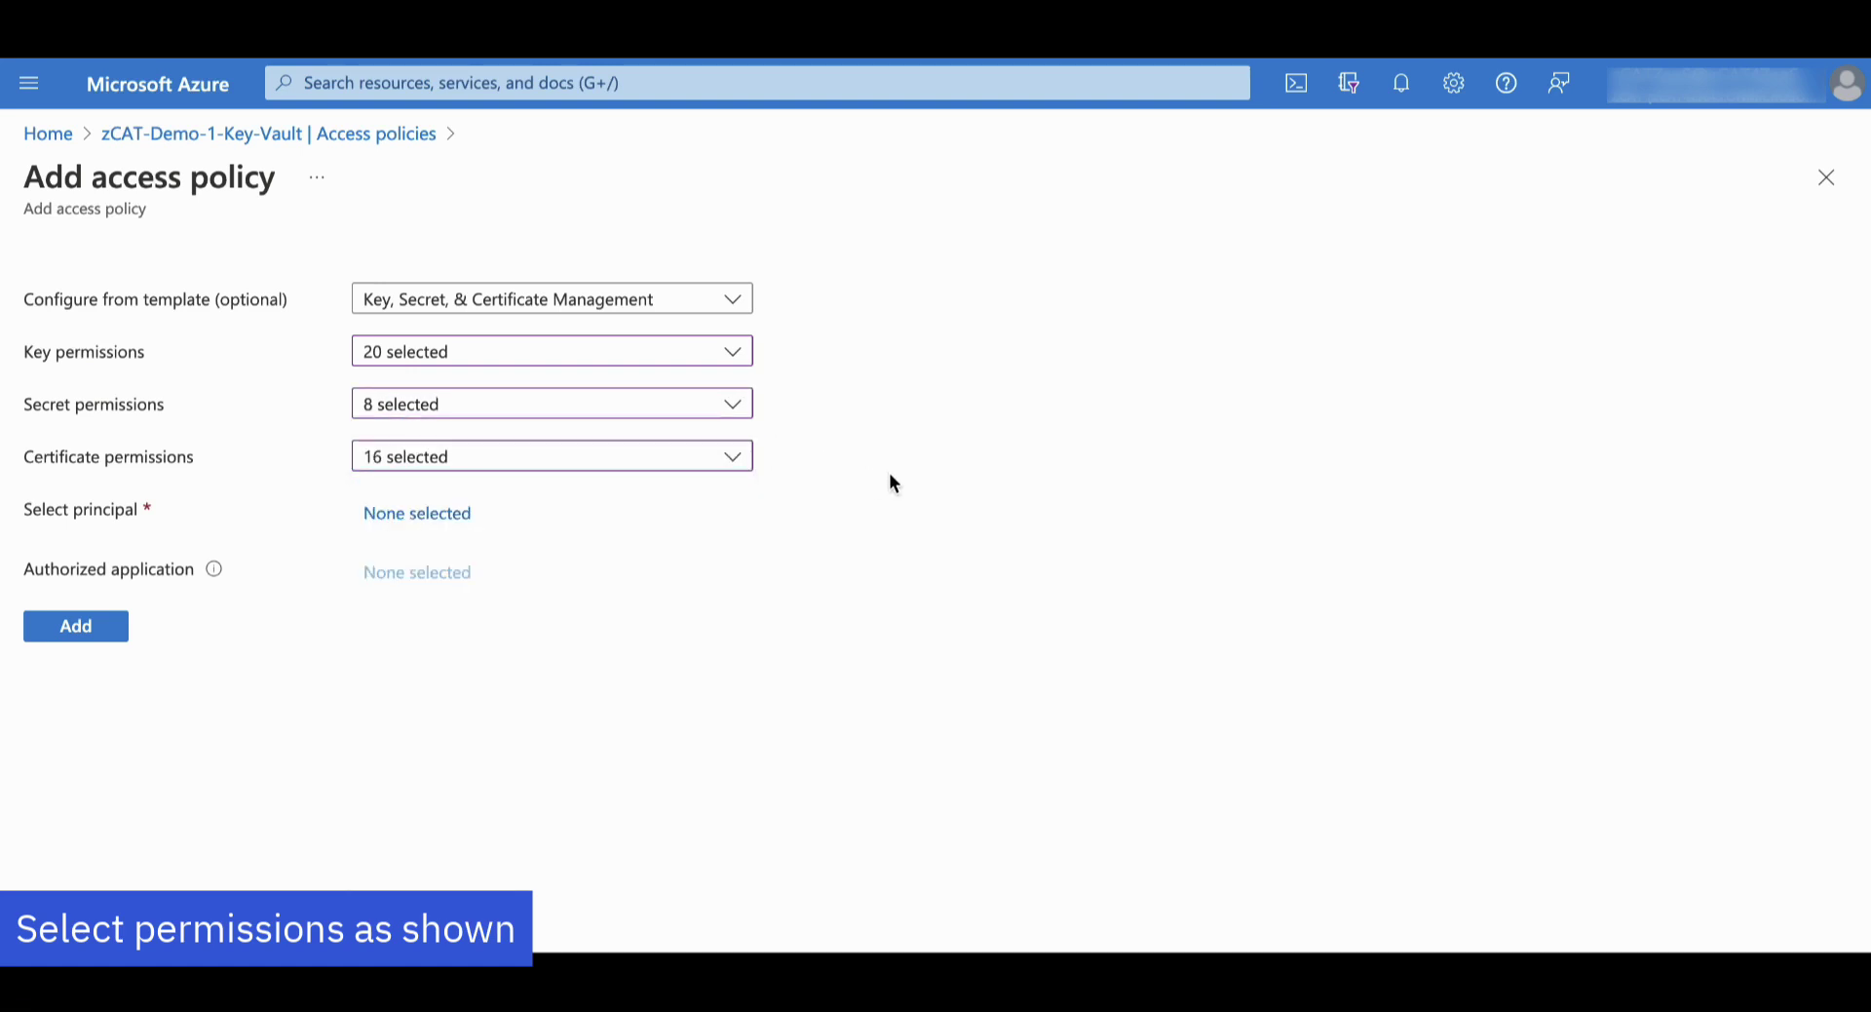
Assign zCAT-Demo-1-App as the policy principal, add the policy, and save the vault
{"action": "left_click", "coordinate": [448, 519]}
{"action": "type", "text": "zcat-demo-1"}
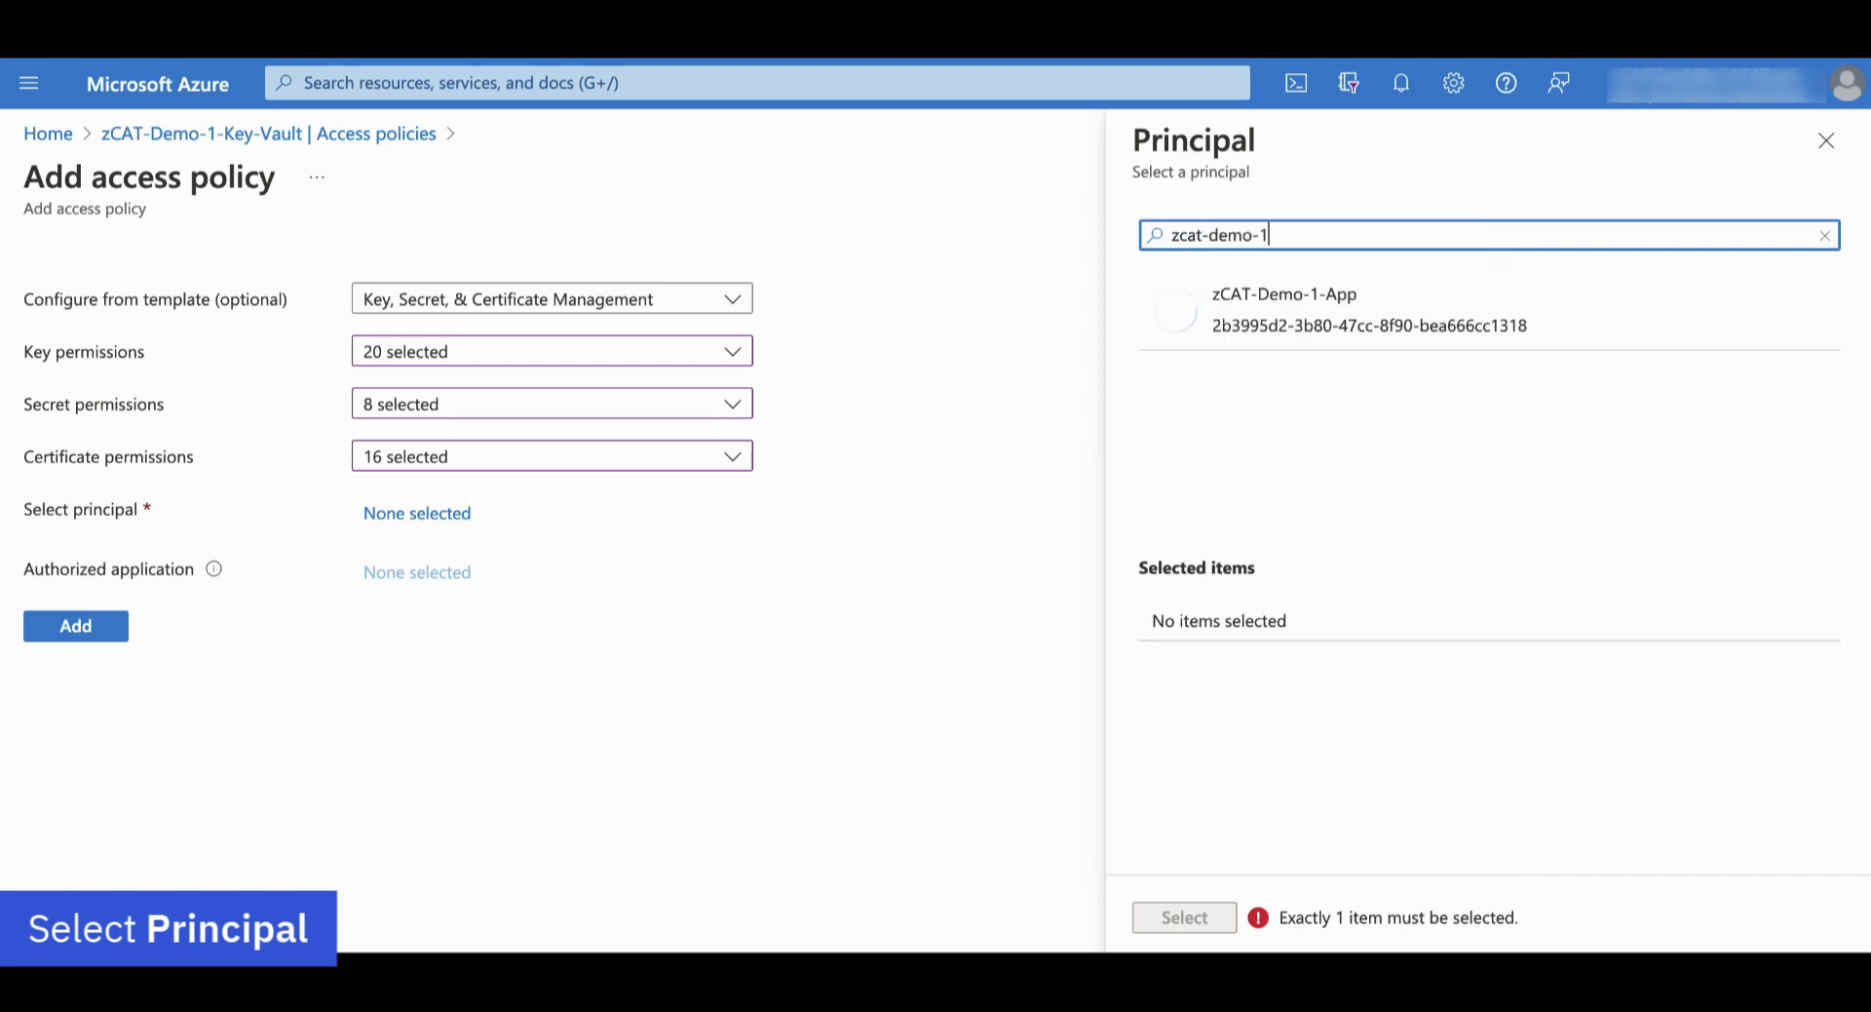
{"action": "left_click", "coordinate": [1235, 322]}
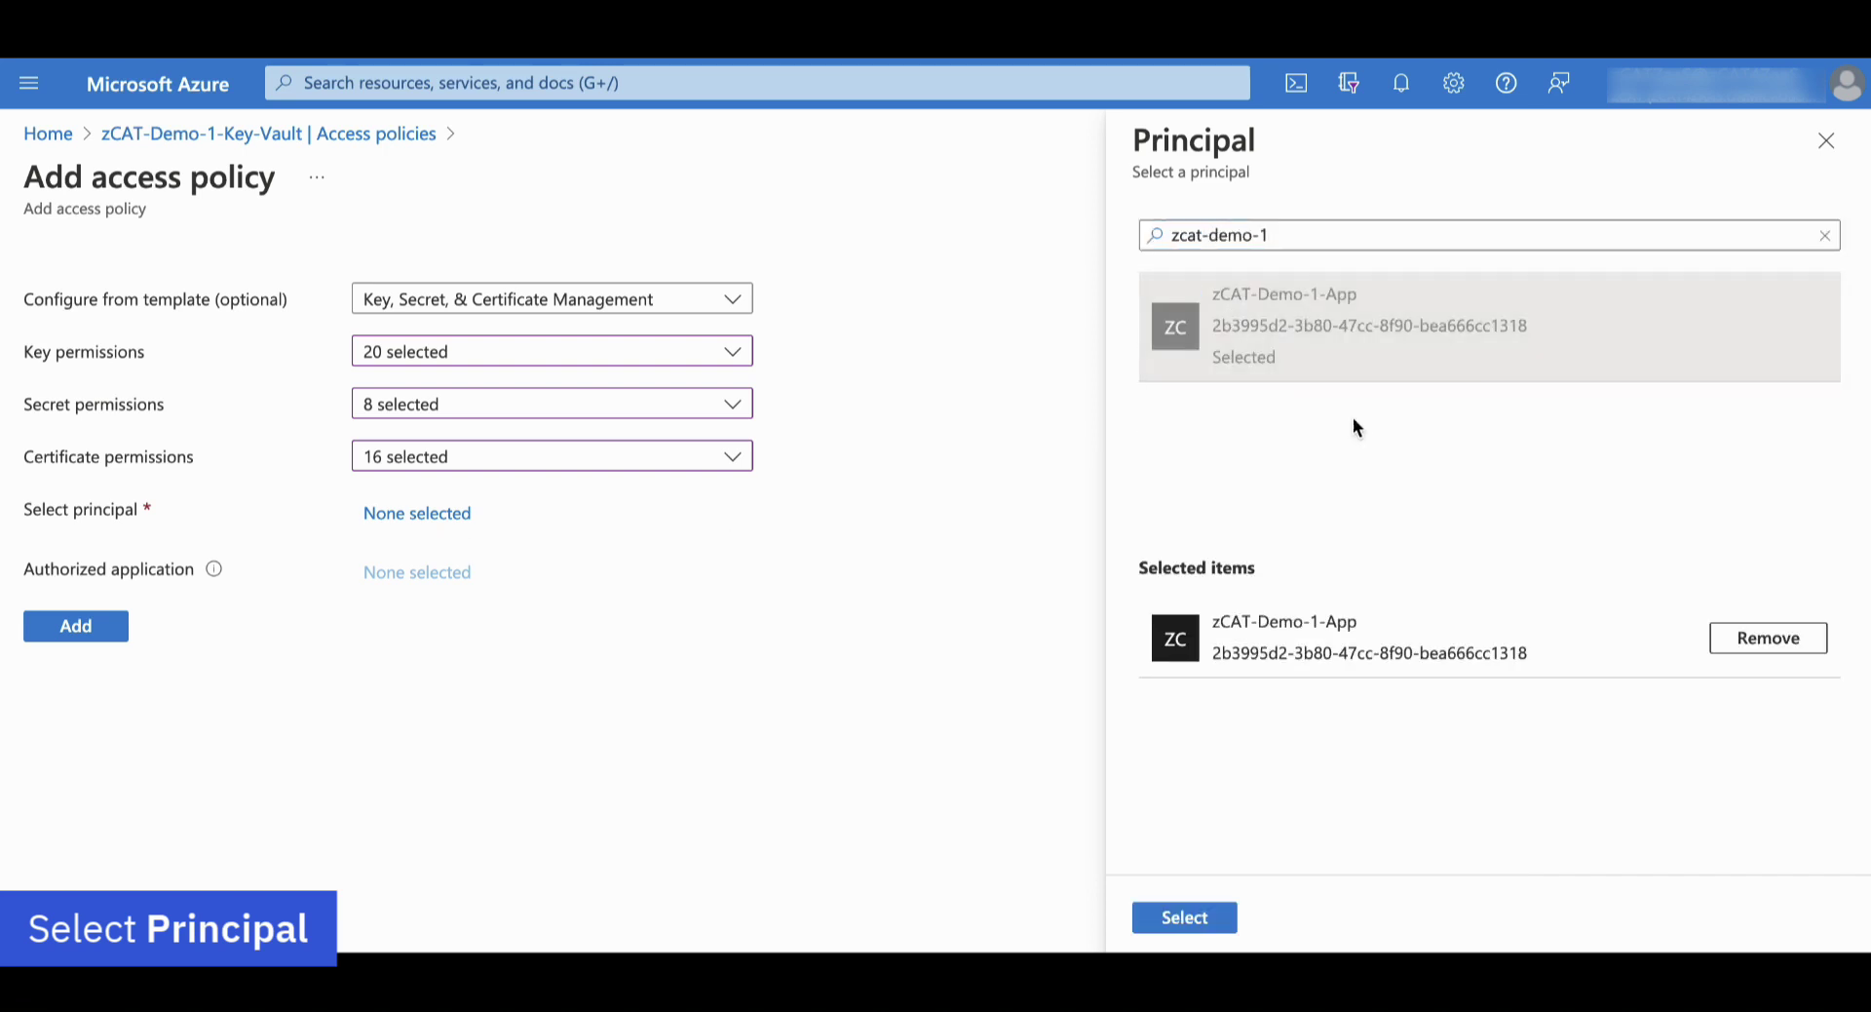
{"action": "left_click", "coordinate": [1191, 924]}
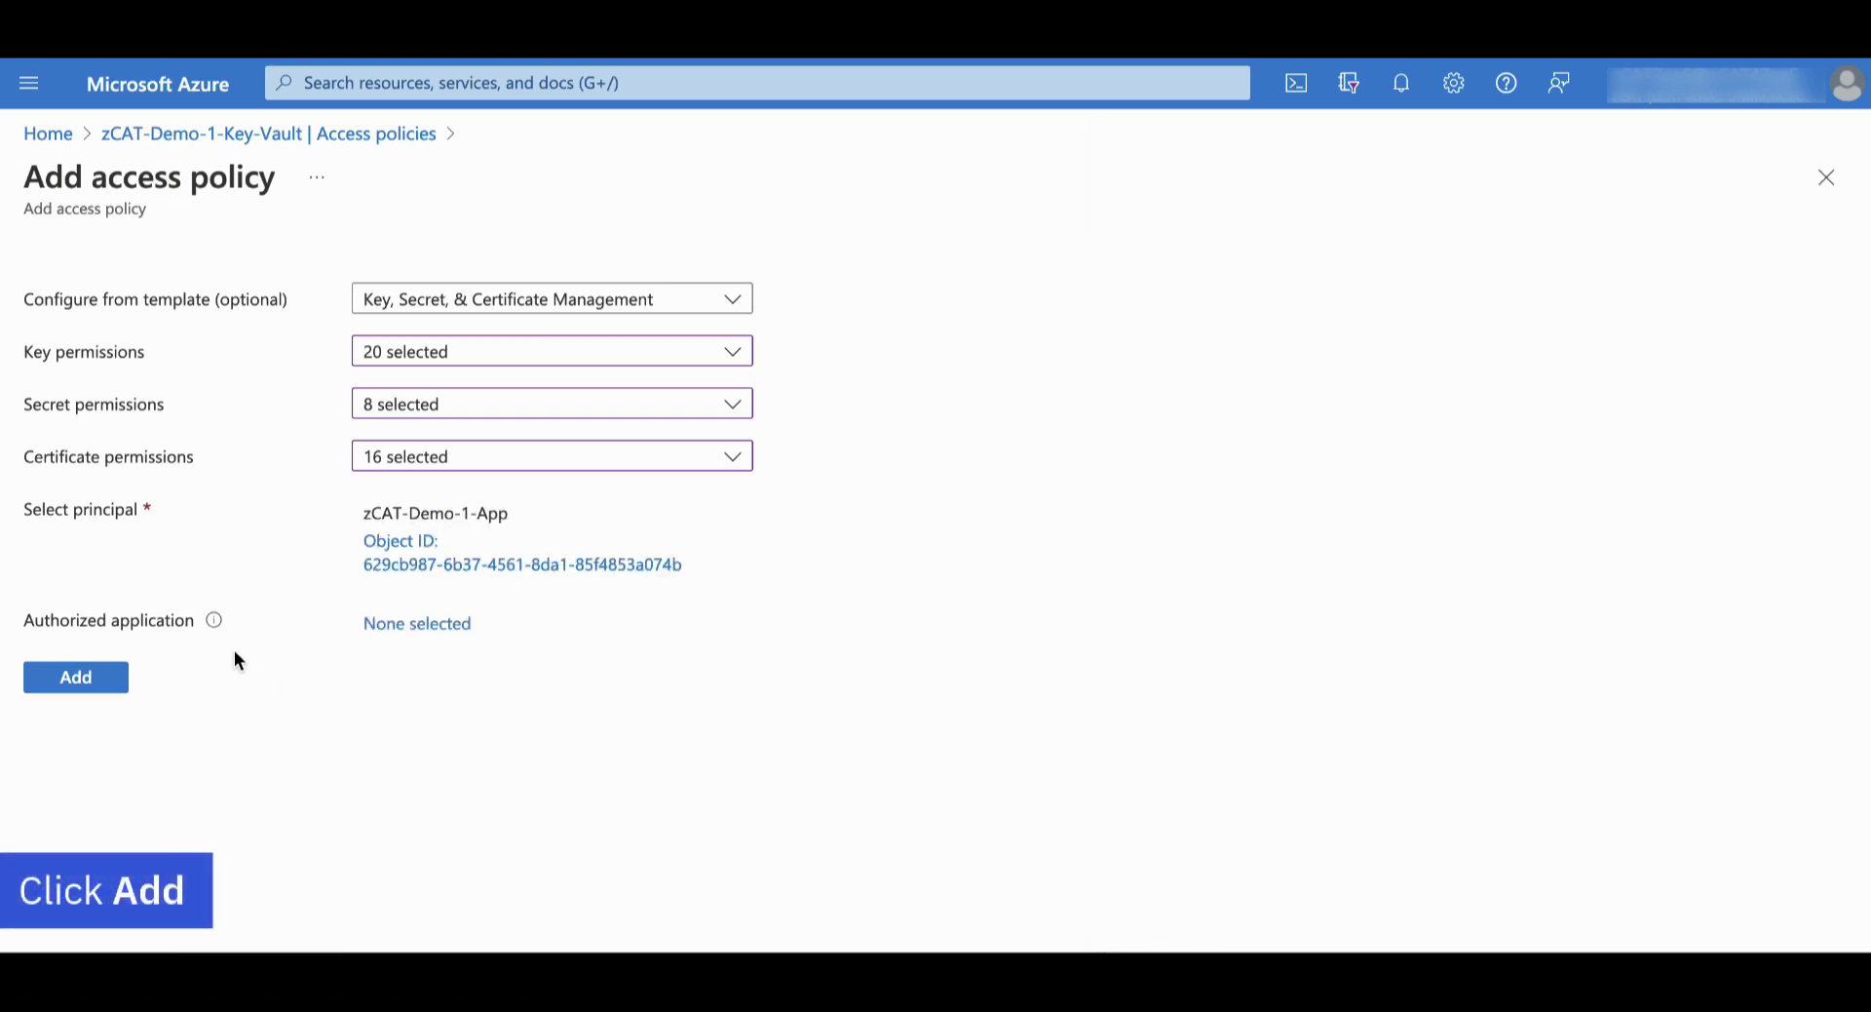
{"action": "left_click", "coordinate": [122, 687]}
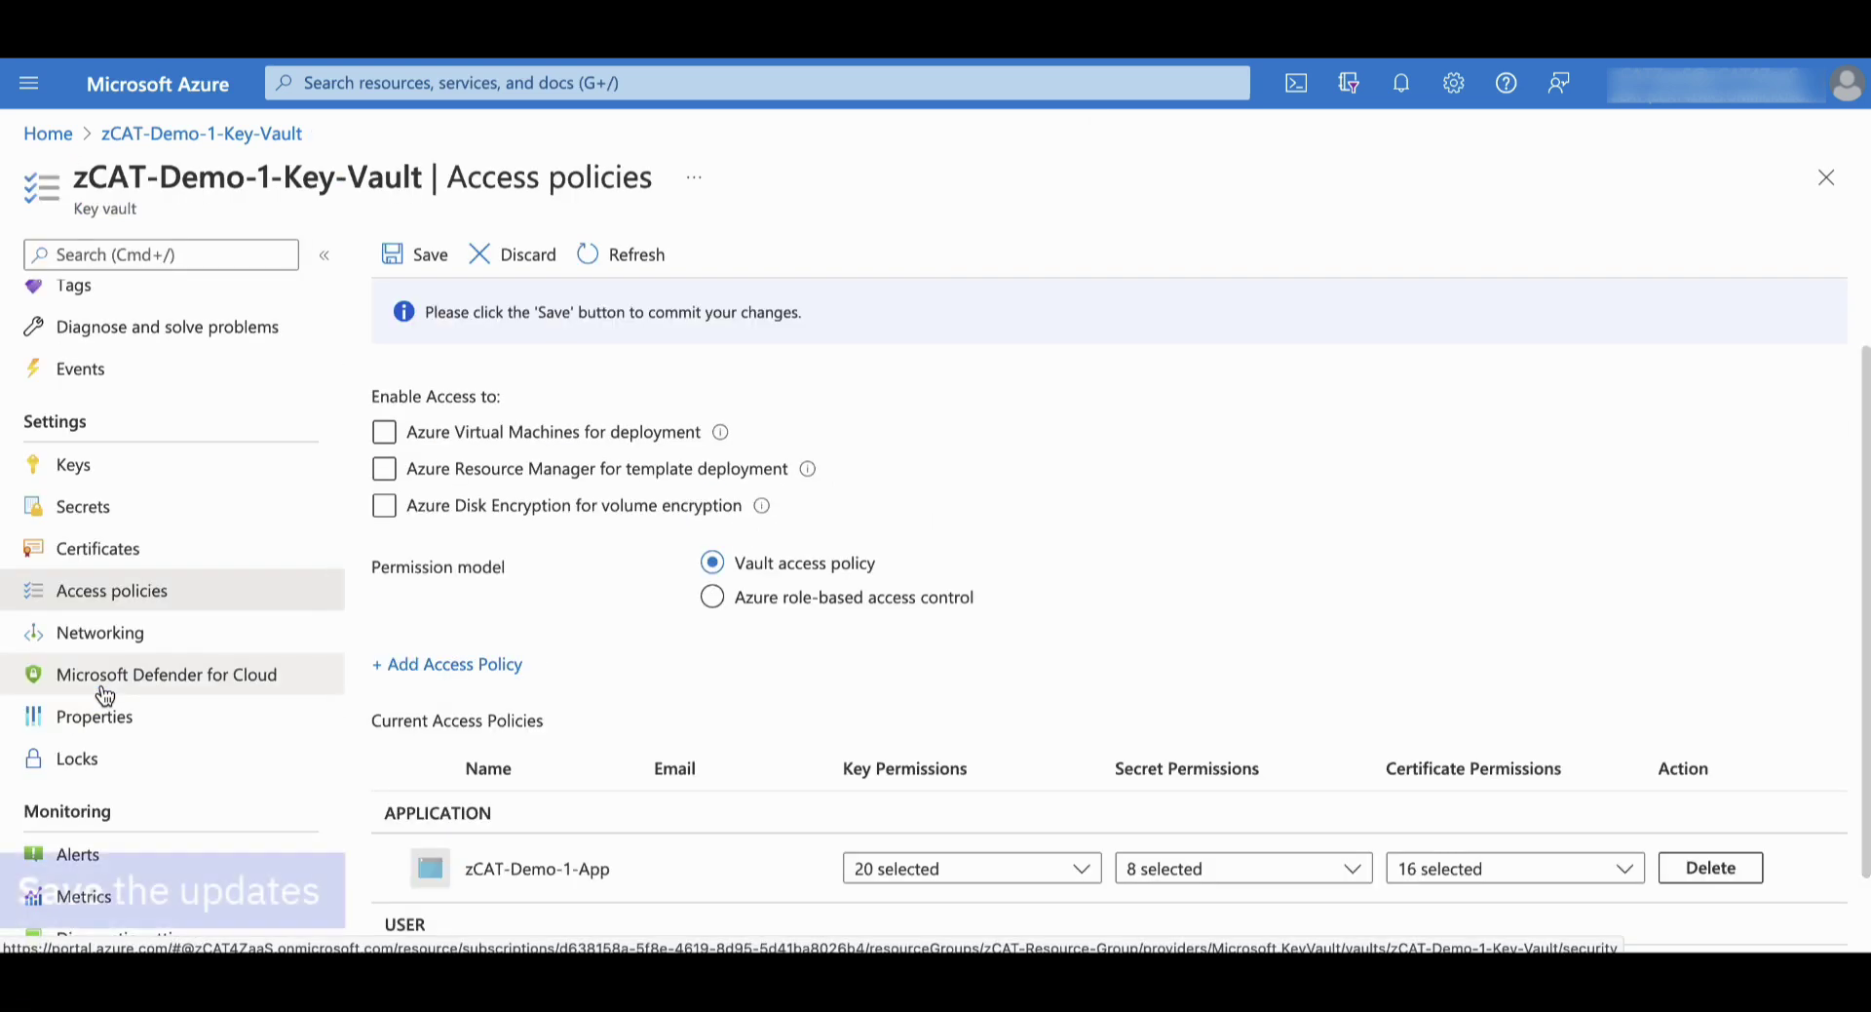
{"action": "scroll", "coordinate": [1068, 476], "scroll_direction": "down", "scroll_amount": 2}
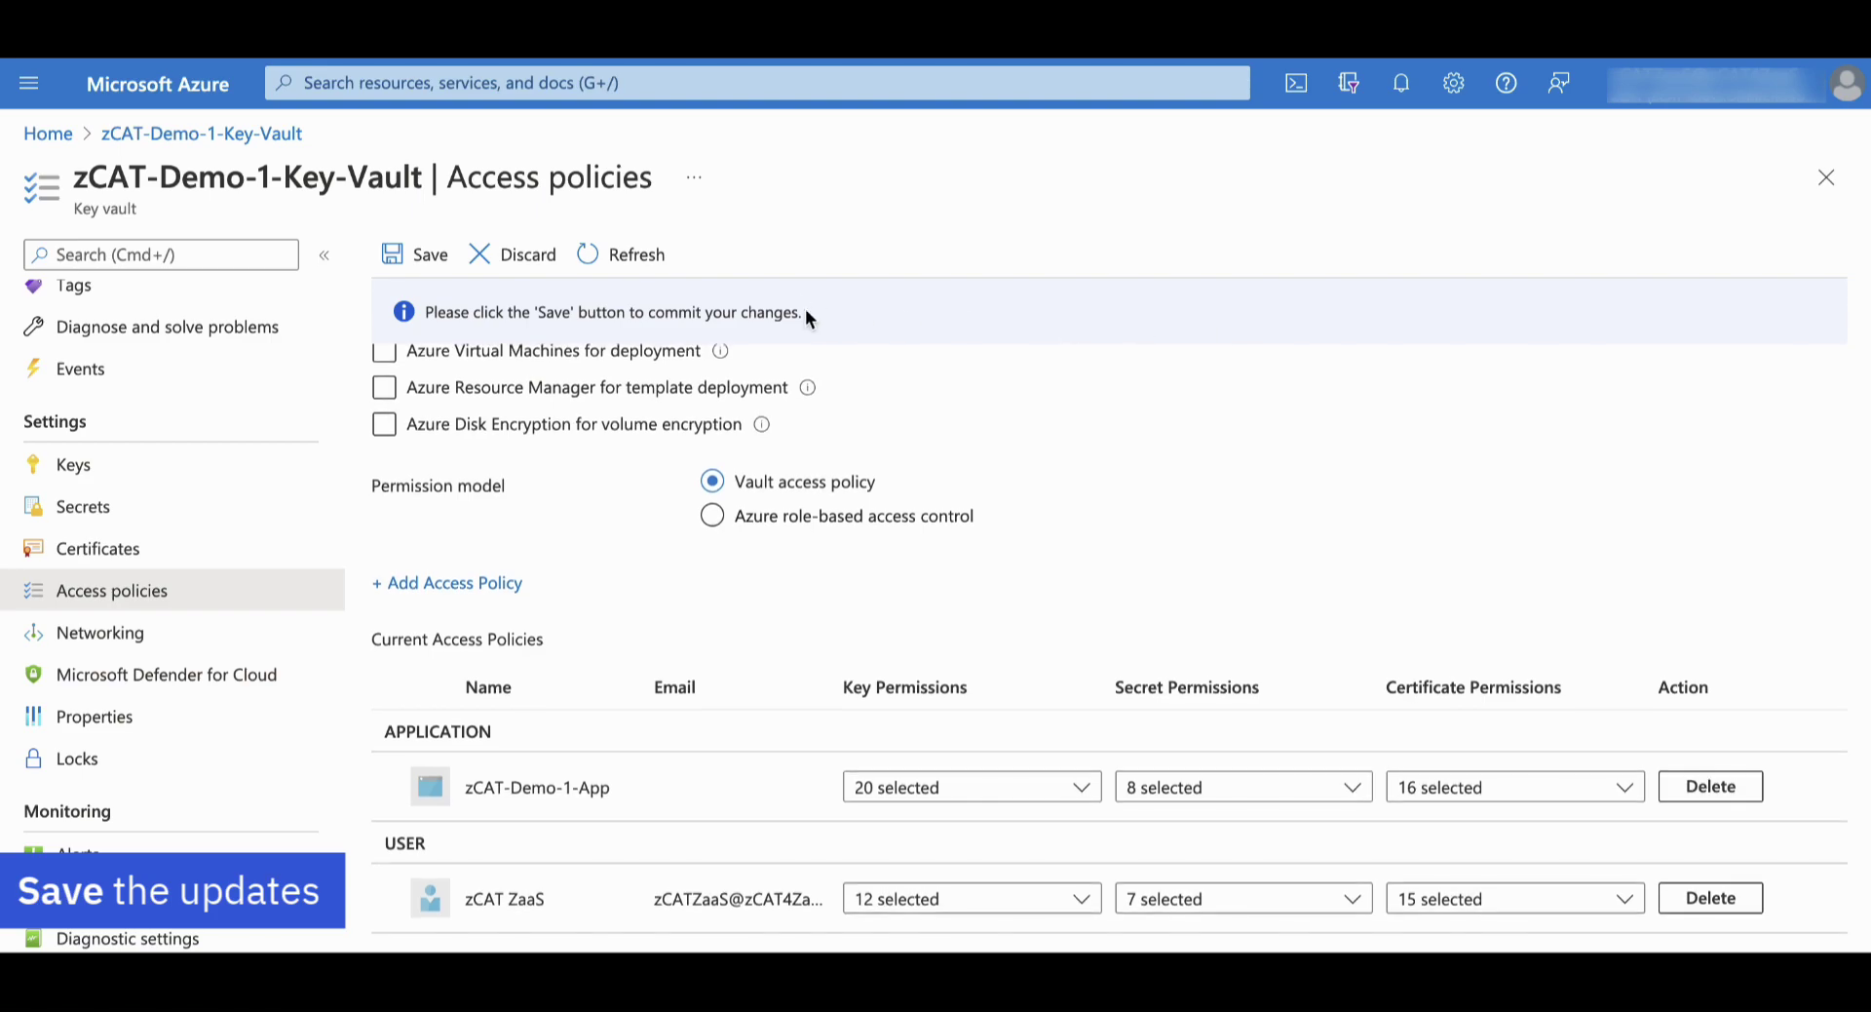
{"action": "left_click", "coordinate": [436, 256]}
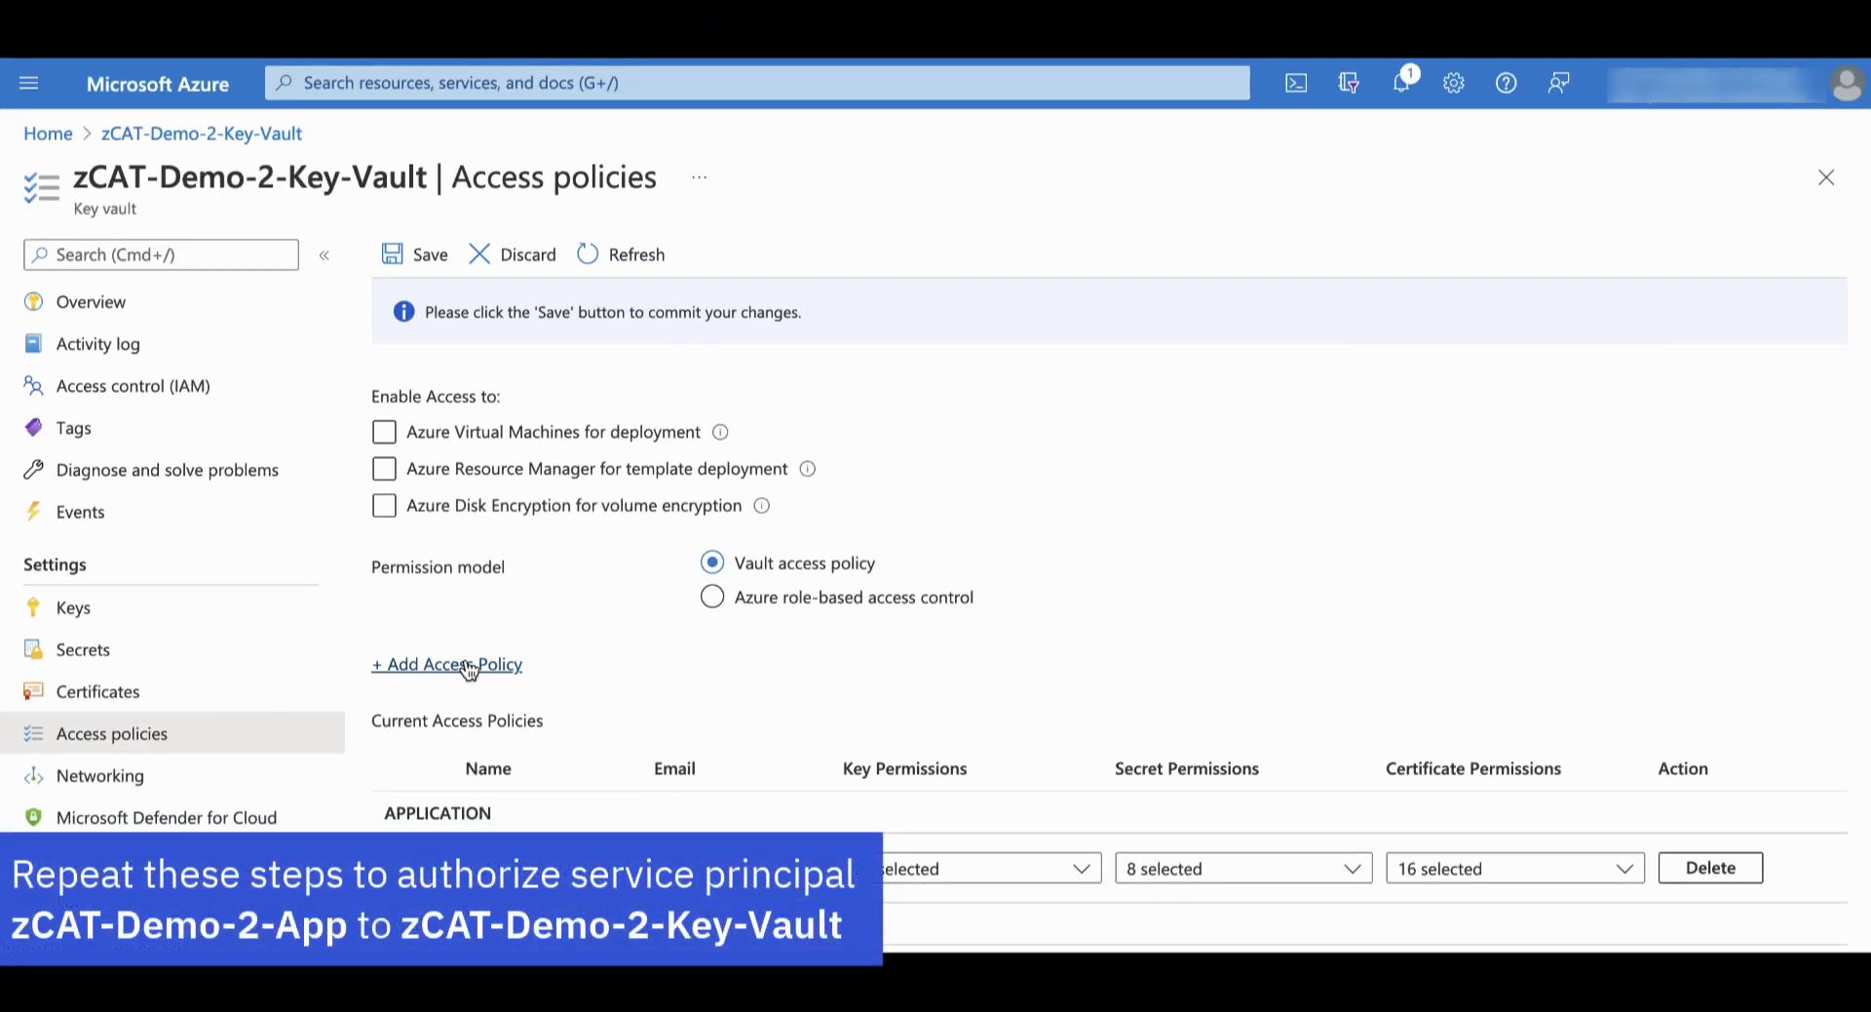
Start a zCAT-Demo-2-Key-Vault access policy with the Key, Secret, & Certificate Management template and all permissions
{"action": "left_click", "coordinate": [469, 667]}
{"action": "left_click", "coordinate": [634, 299]}
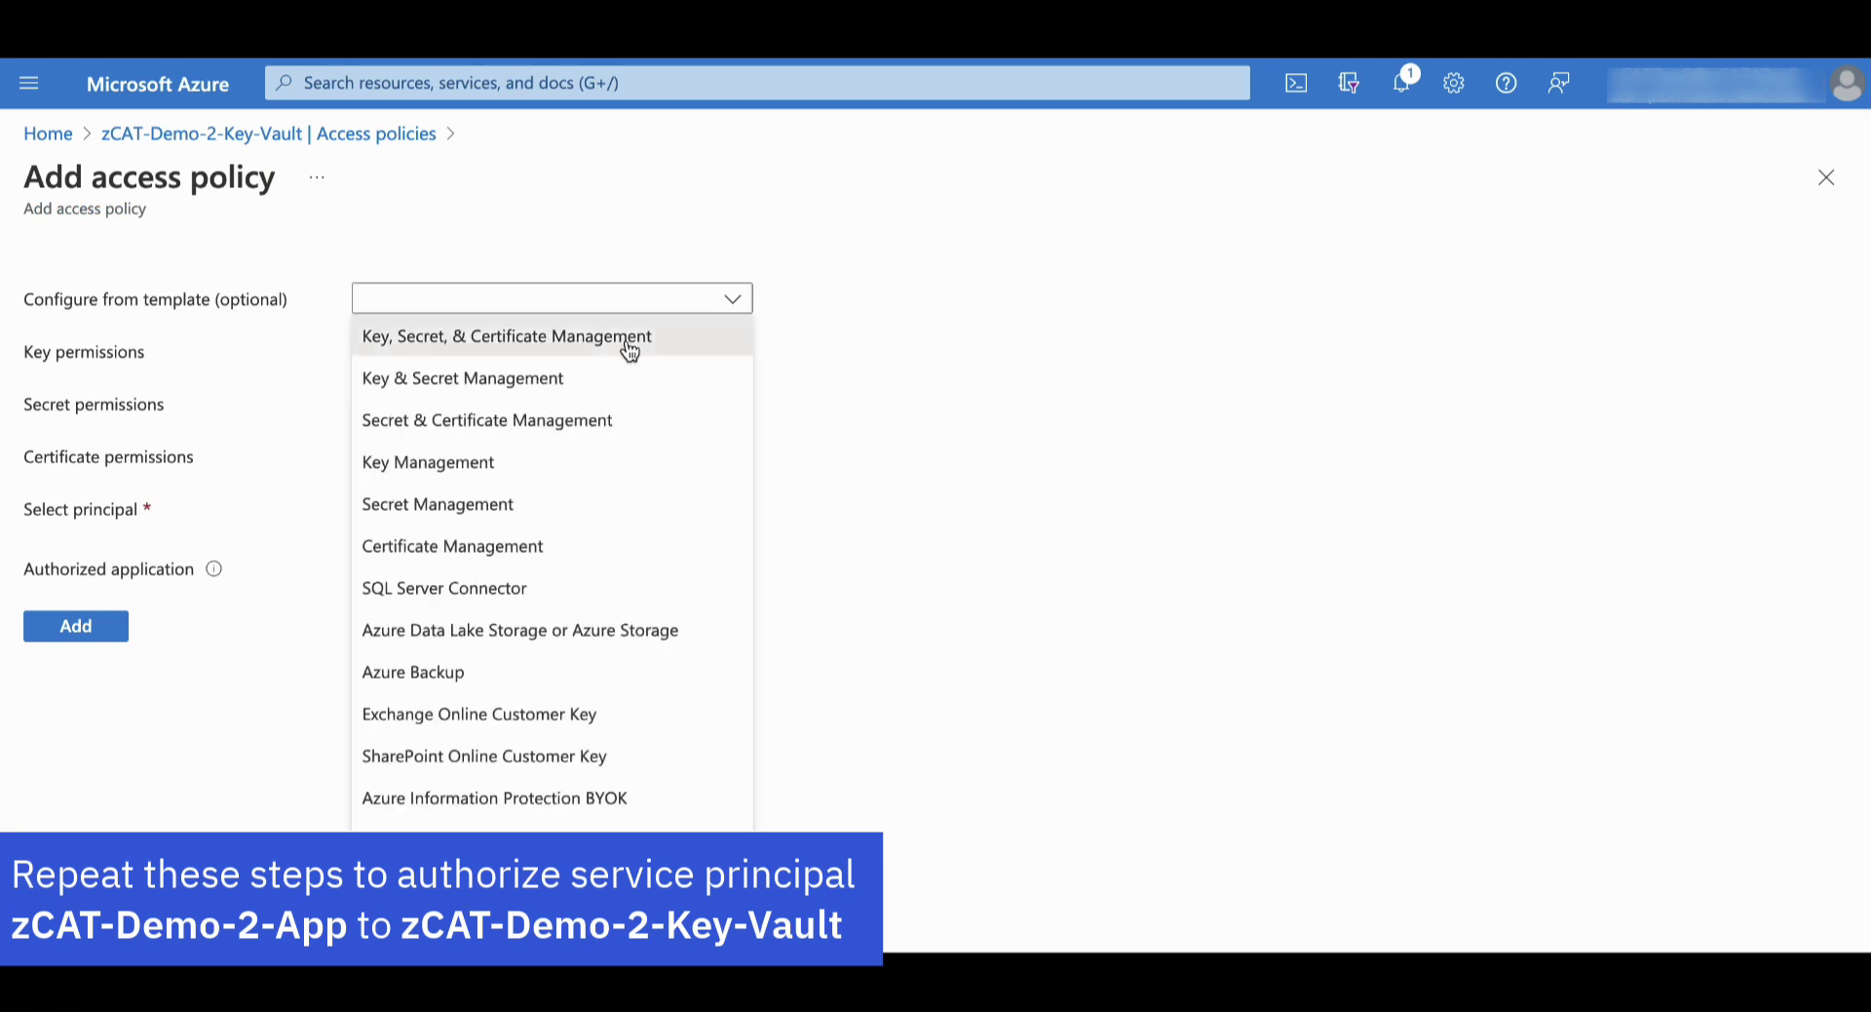
{"action": "left_click", "coordinate": [629, 343]}
{"action": "left_click", "coordinate": [626, 351]}
{"action": "left_click", "coordinate": [853, 465]}
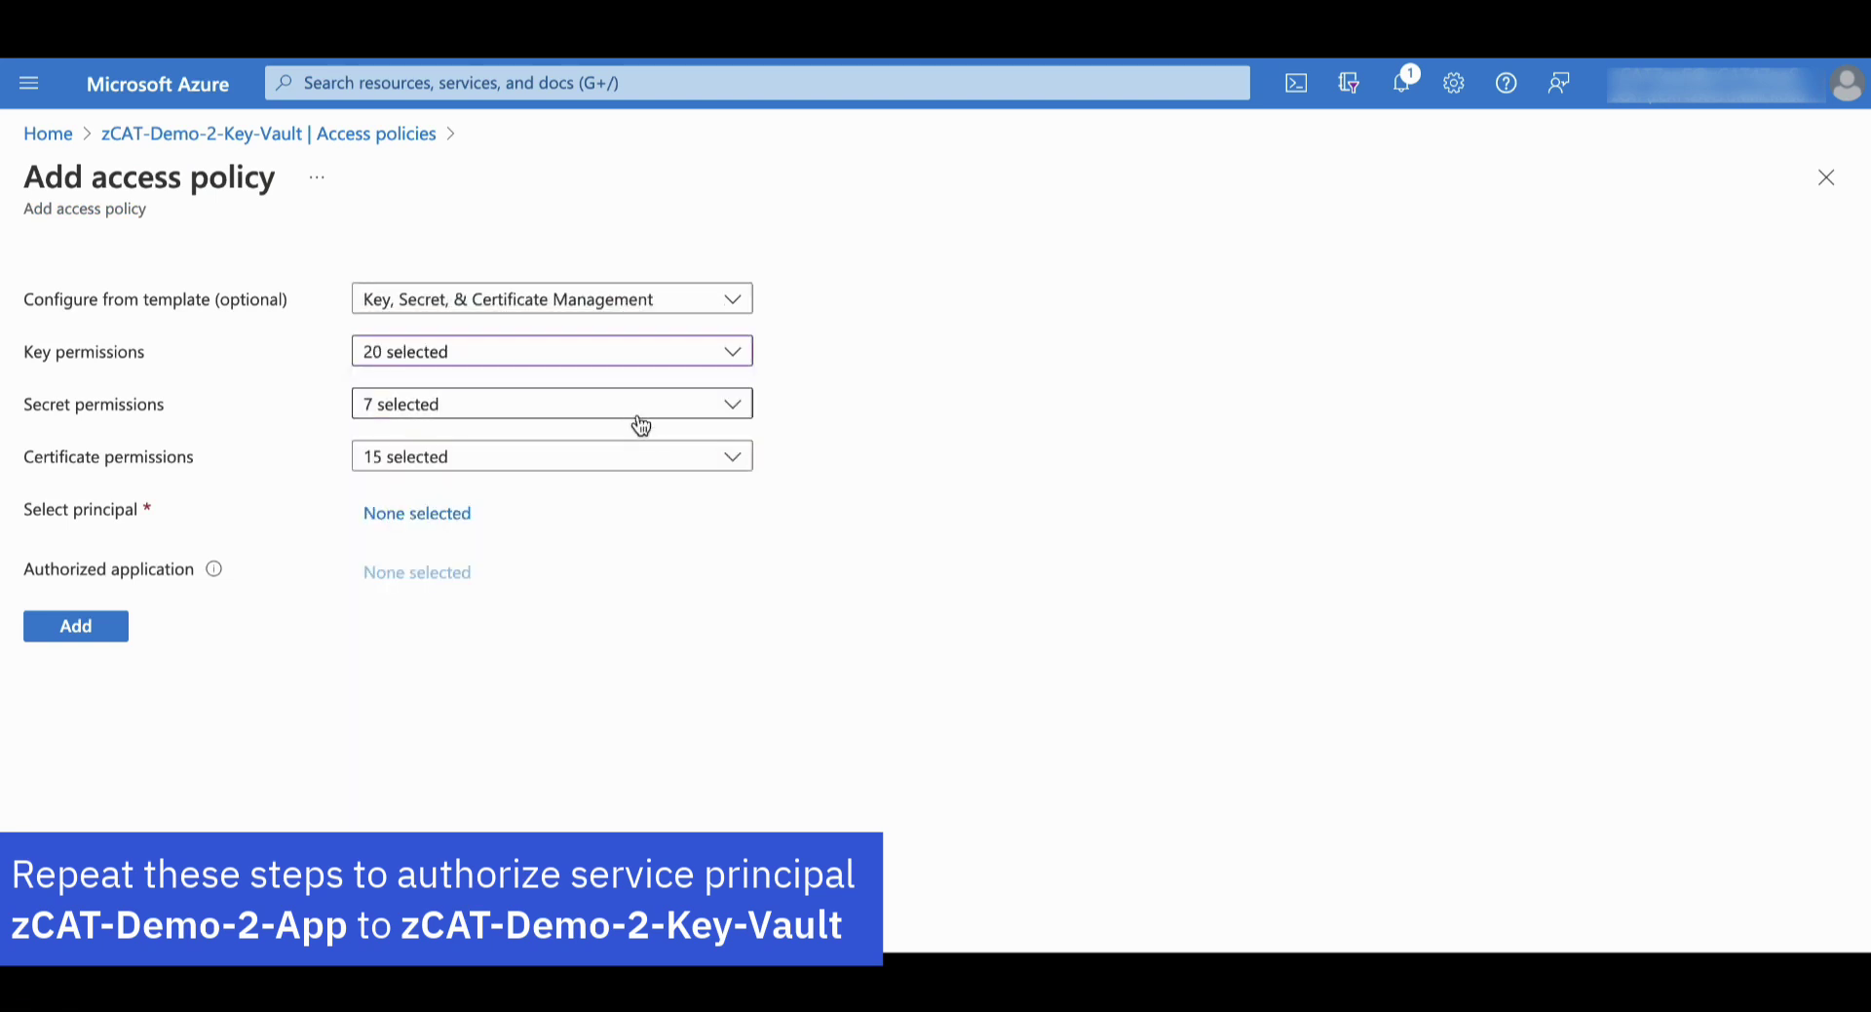
{"action": "left_click", "coordinate": [636, 407]}
{"action": "left_click", "coordinate": [618, 448]}
{"action": "left_click", "coordinate": [890, 472]}
{"action": "left_click", "coordinate": [677, 458]}
{"action": "left_click", "coordinate": [639, 499]}
{"action": "left_click", "coordinate": [911, 510]}
Assign zCAT-Demo-2-App as the principal, add the policy, and save zCAT-Demo-2-Key-Vault
{"action": "left_click", "coordinate": [430, 519]}
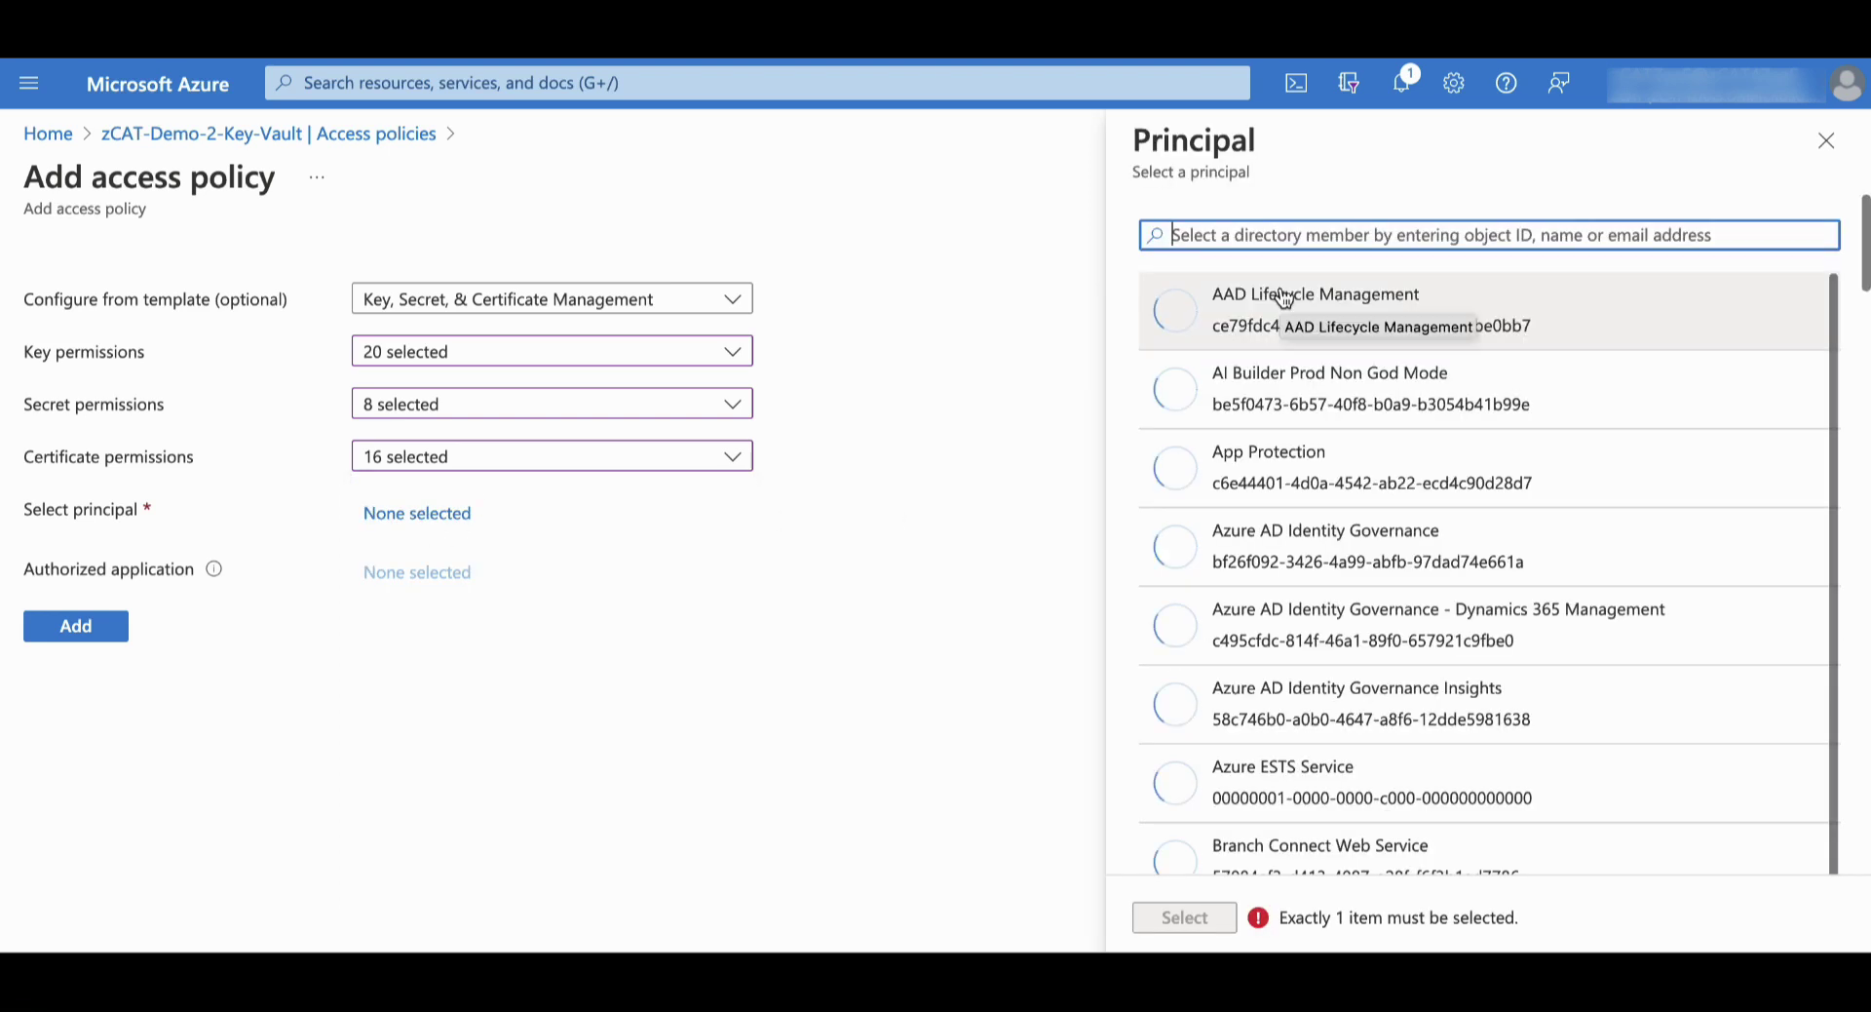
{"action": "type", "text": "zCAT-Demo-2"}
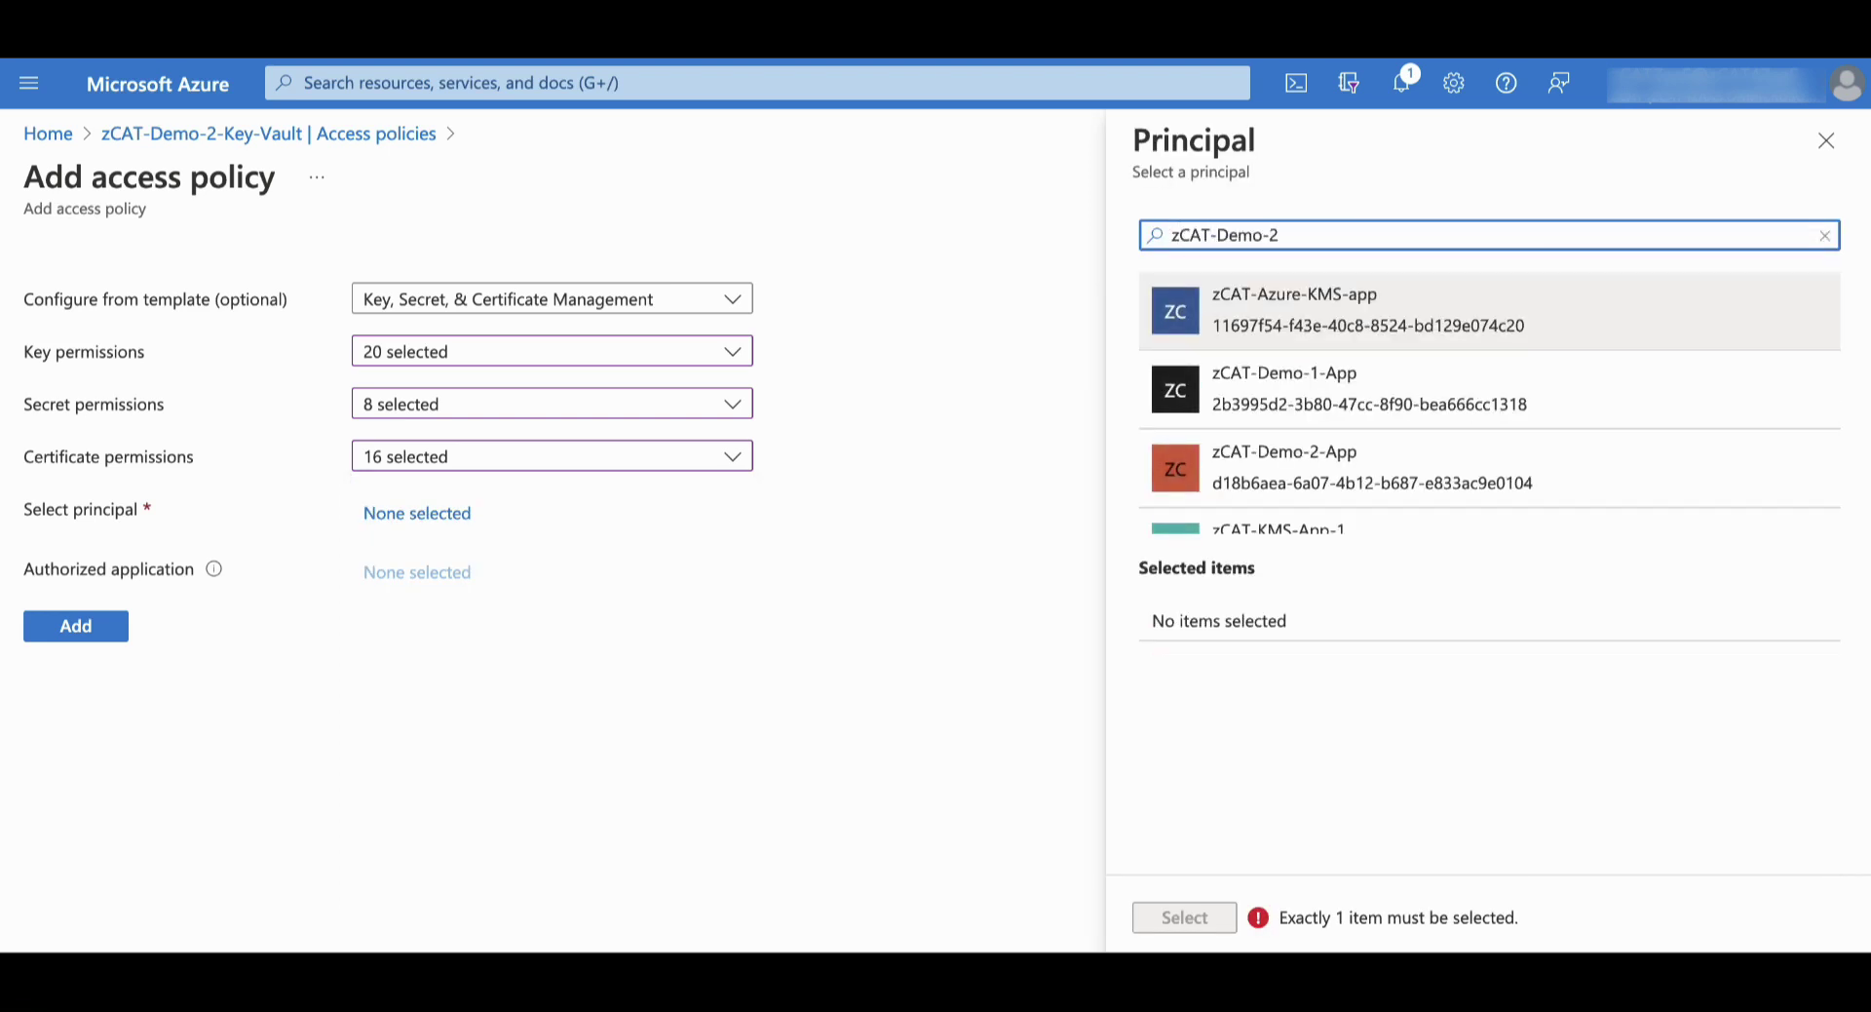
{"action": "left_click", "coordinate": [1295, 319]}
{"action": "left_click", "coordinate": [1229, 921]}
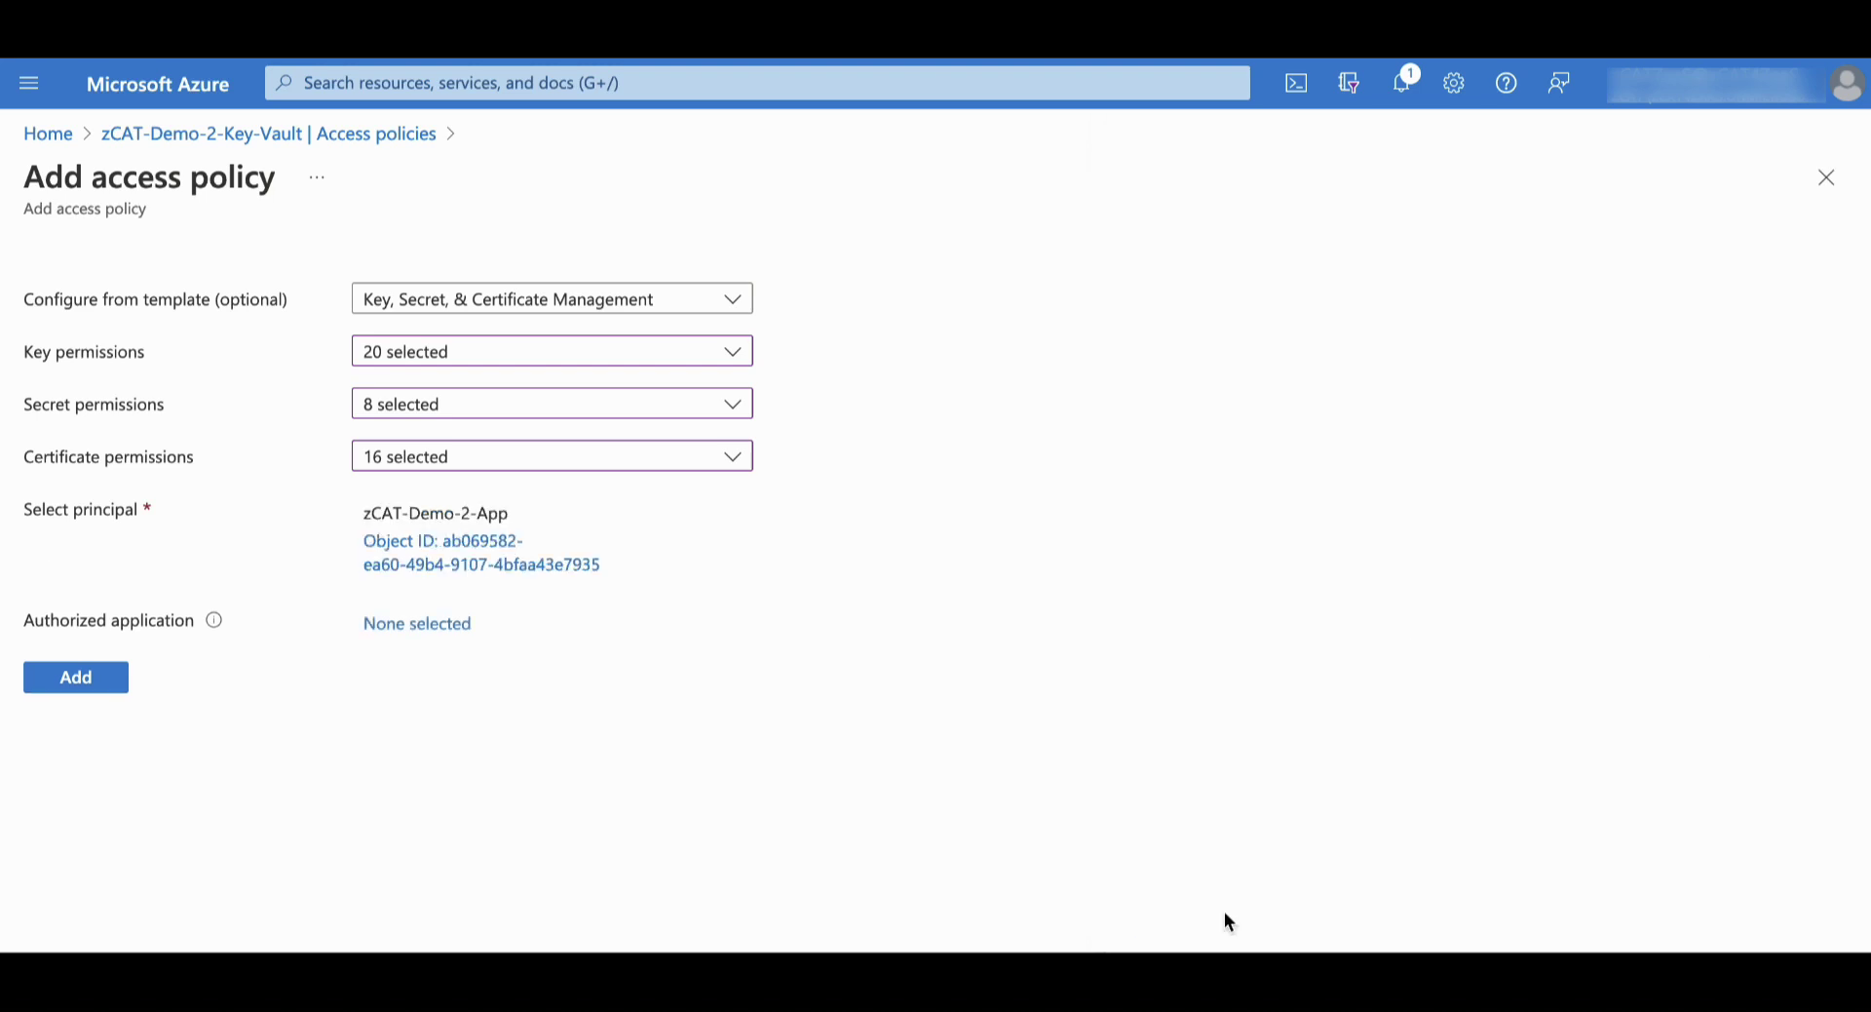
{"action": "left_click", "coordinate": [110, 688]}
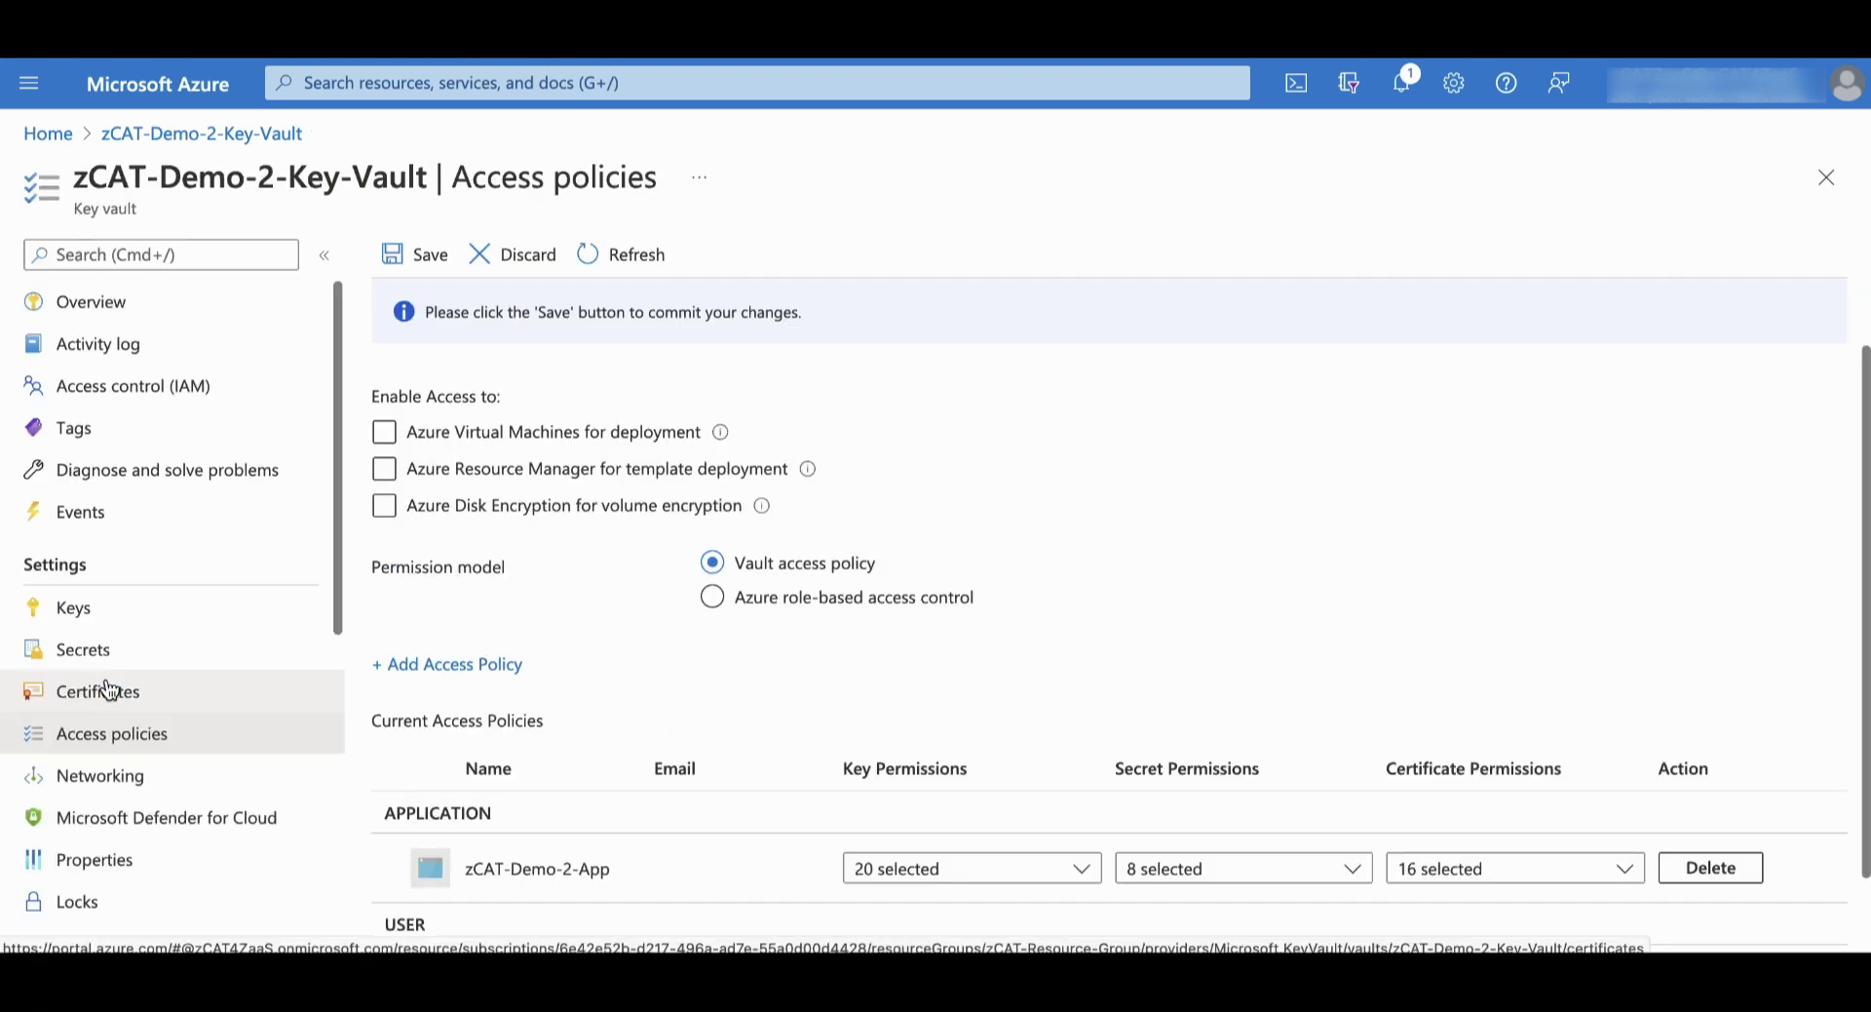
{"action": "left_click", "coordinate": [421, 257]}
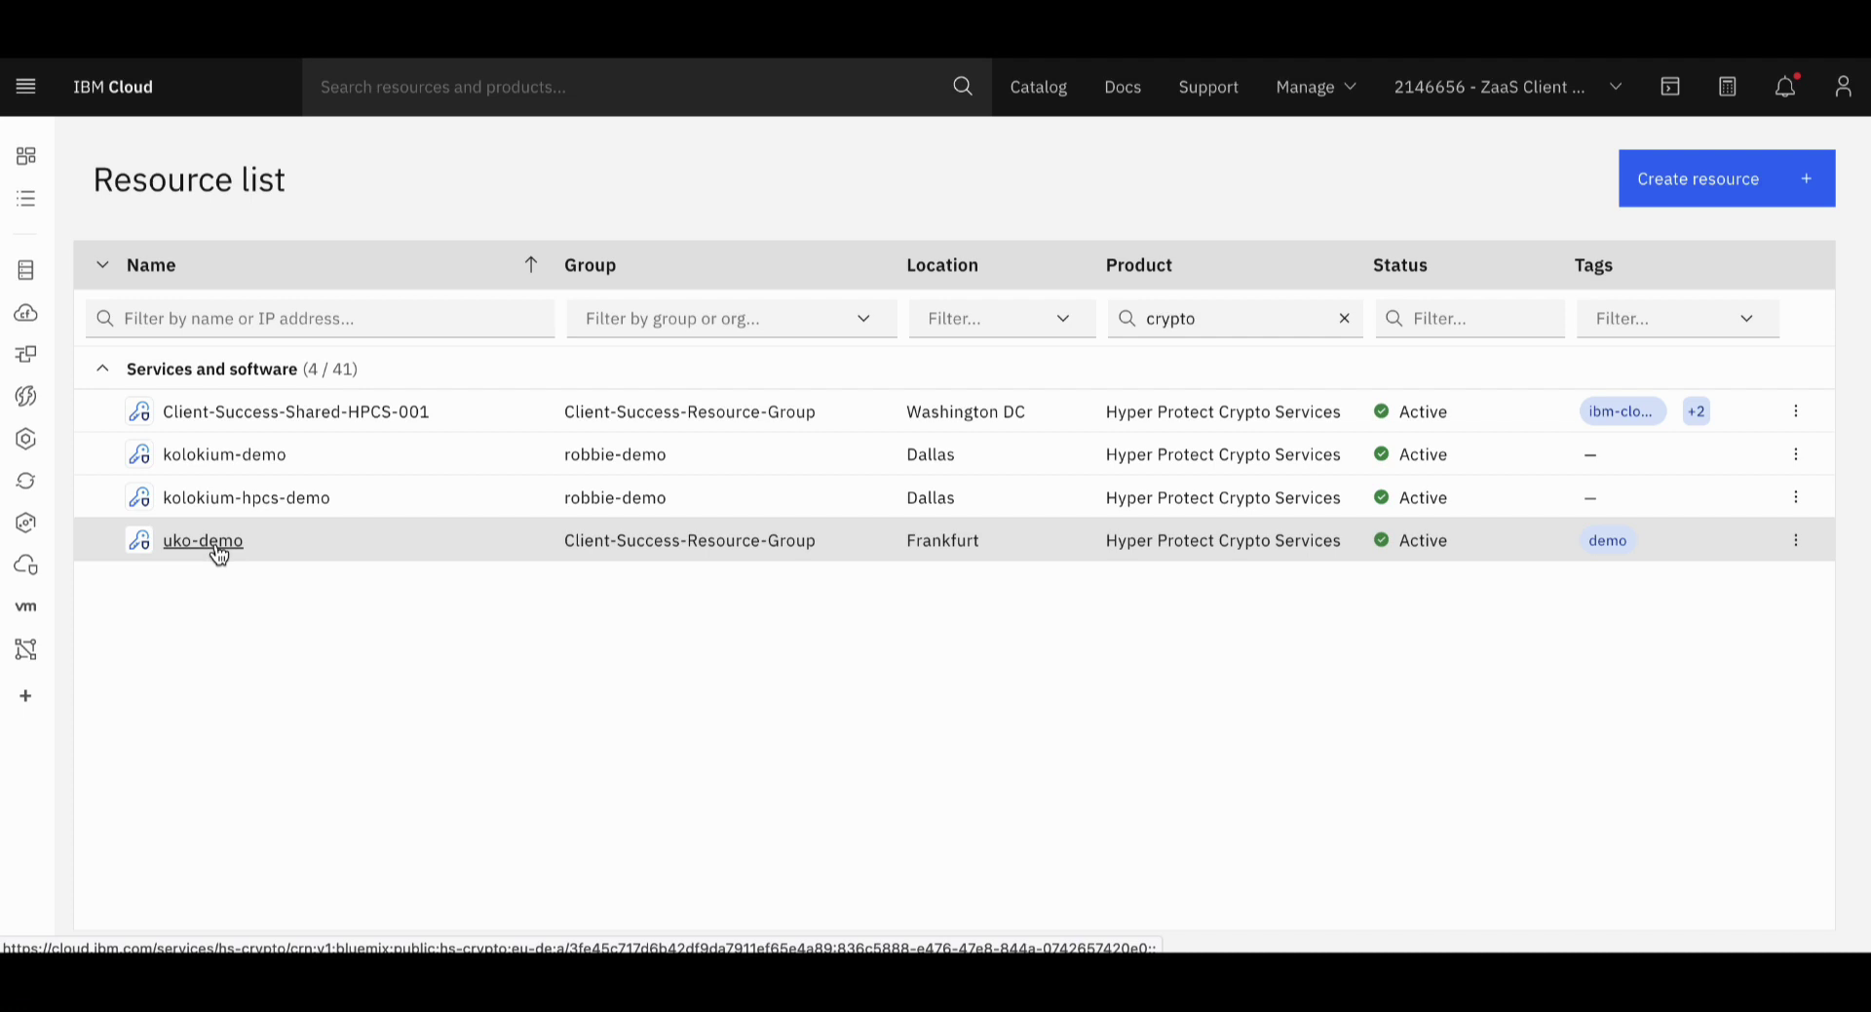
Open the uko-demo instance's Target keystores list
{"action": "left_click", "coordinate": [205, 542]}
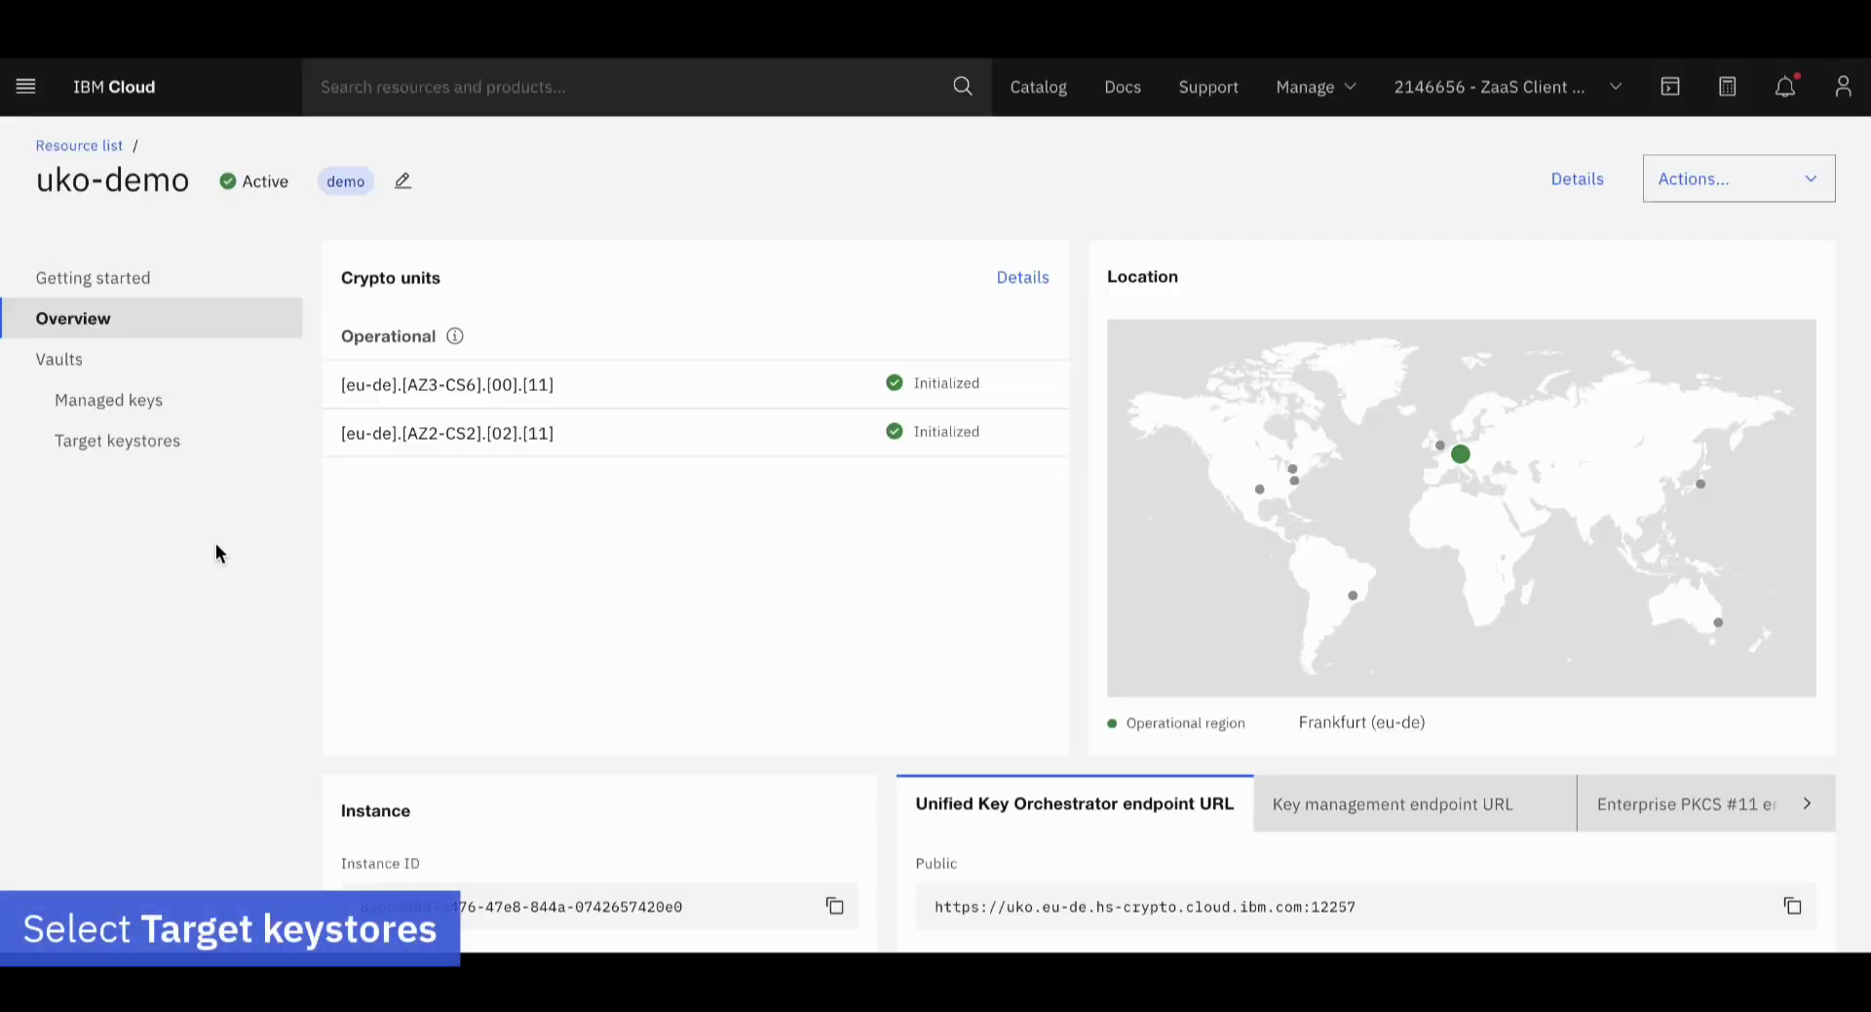
{"action": "left_click", "coordinate": [163, 447]}
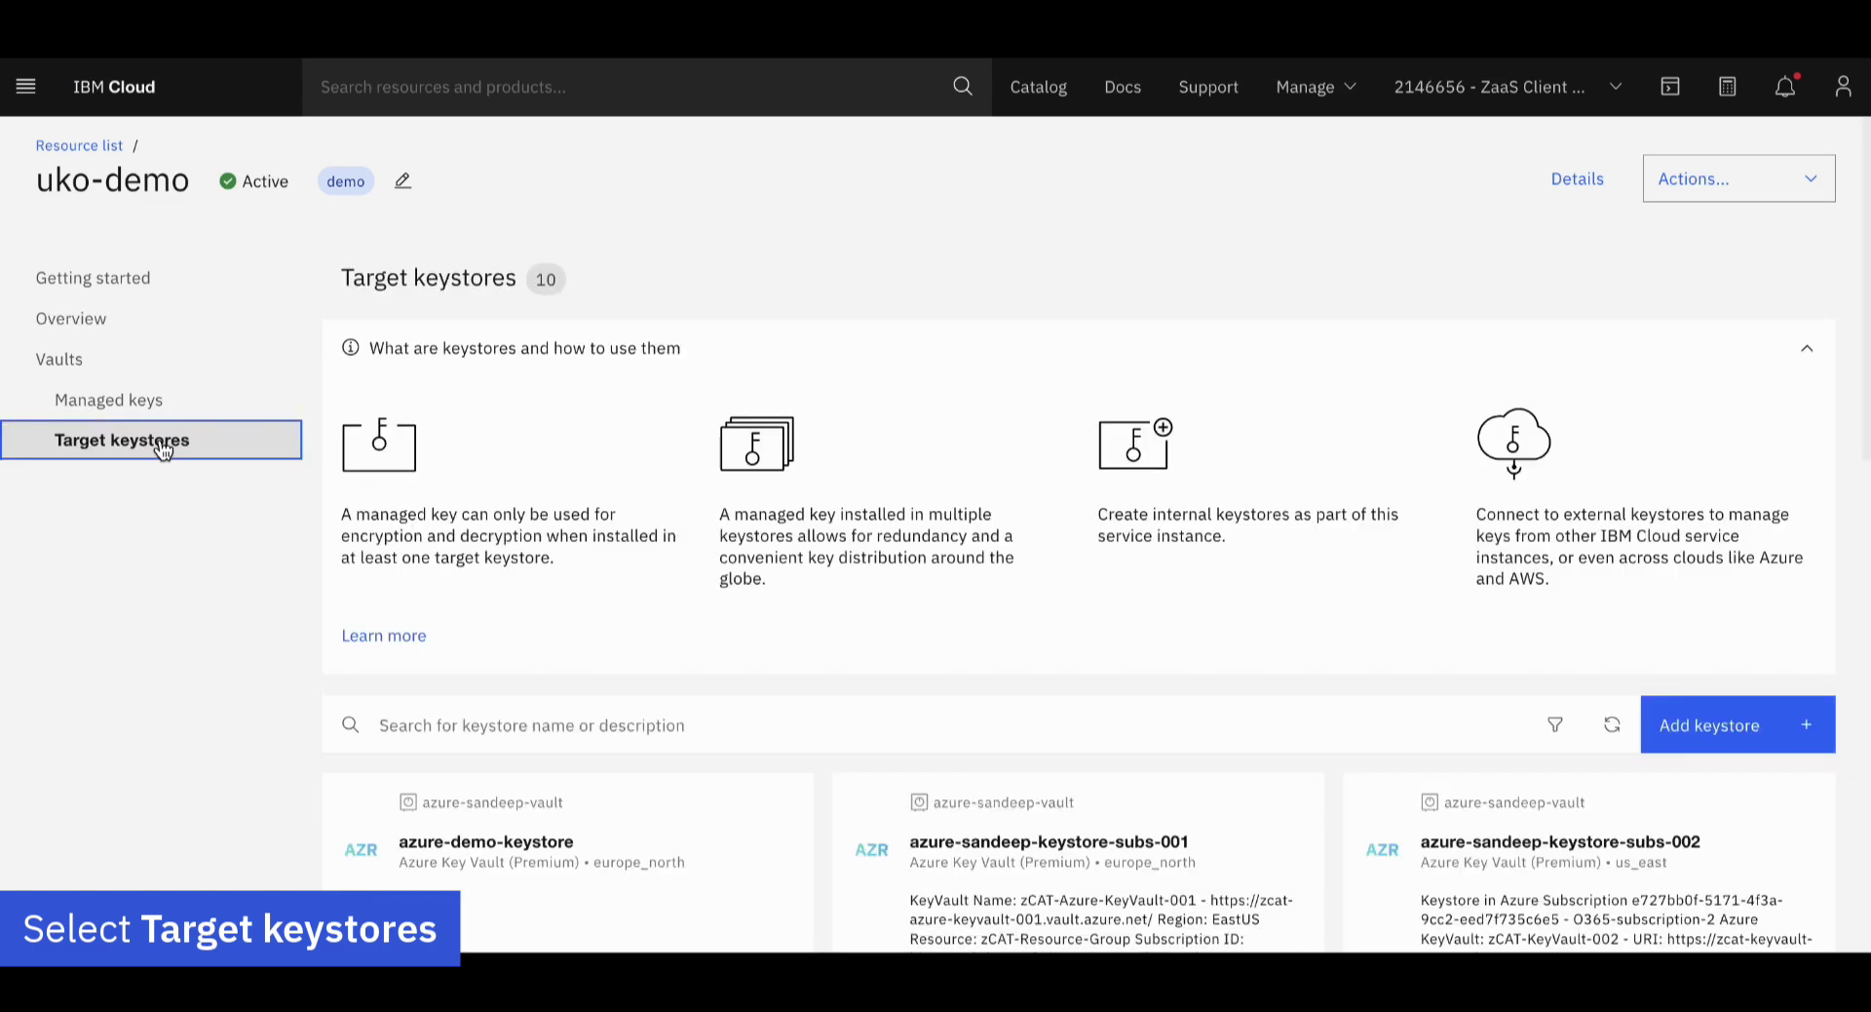
{"action": "scroll", "coordinate": [1166, 616], "scroll_direction": "down", "scroll_amount": 3}
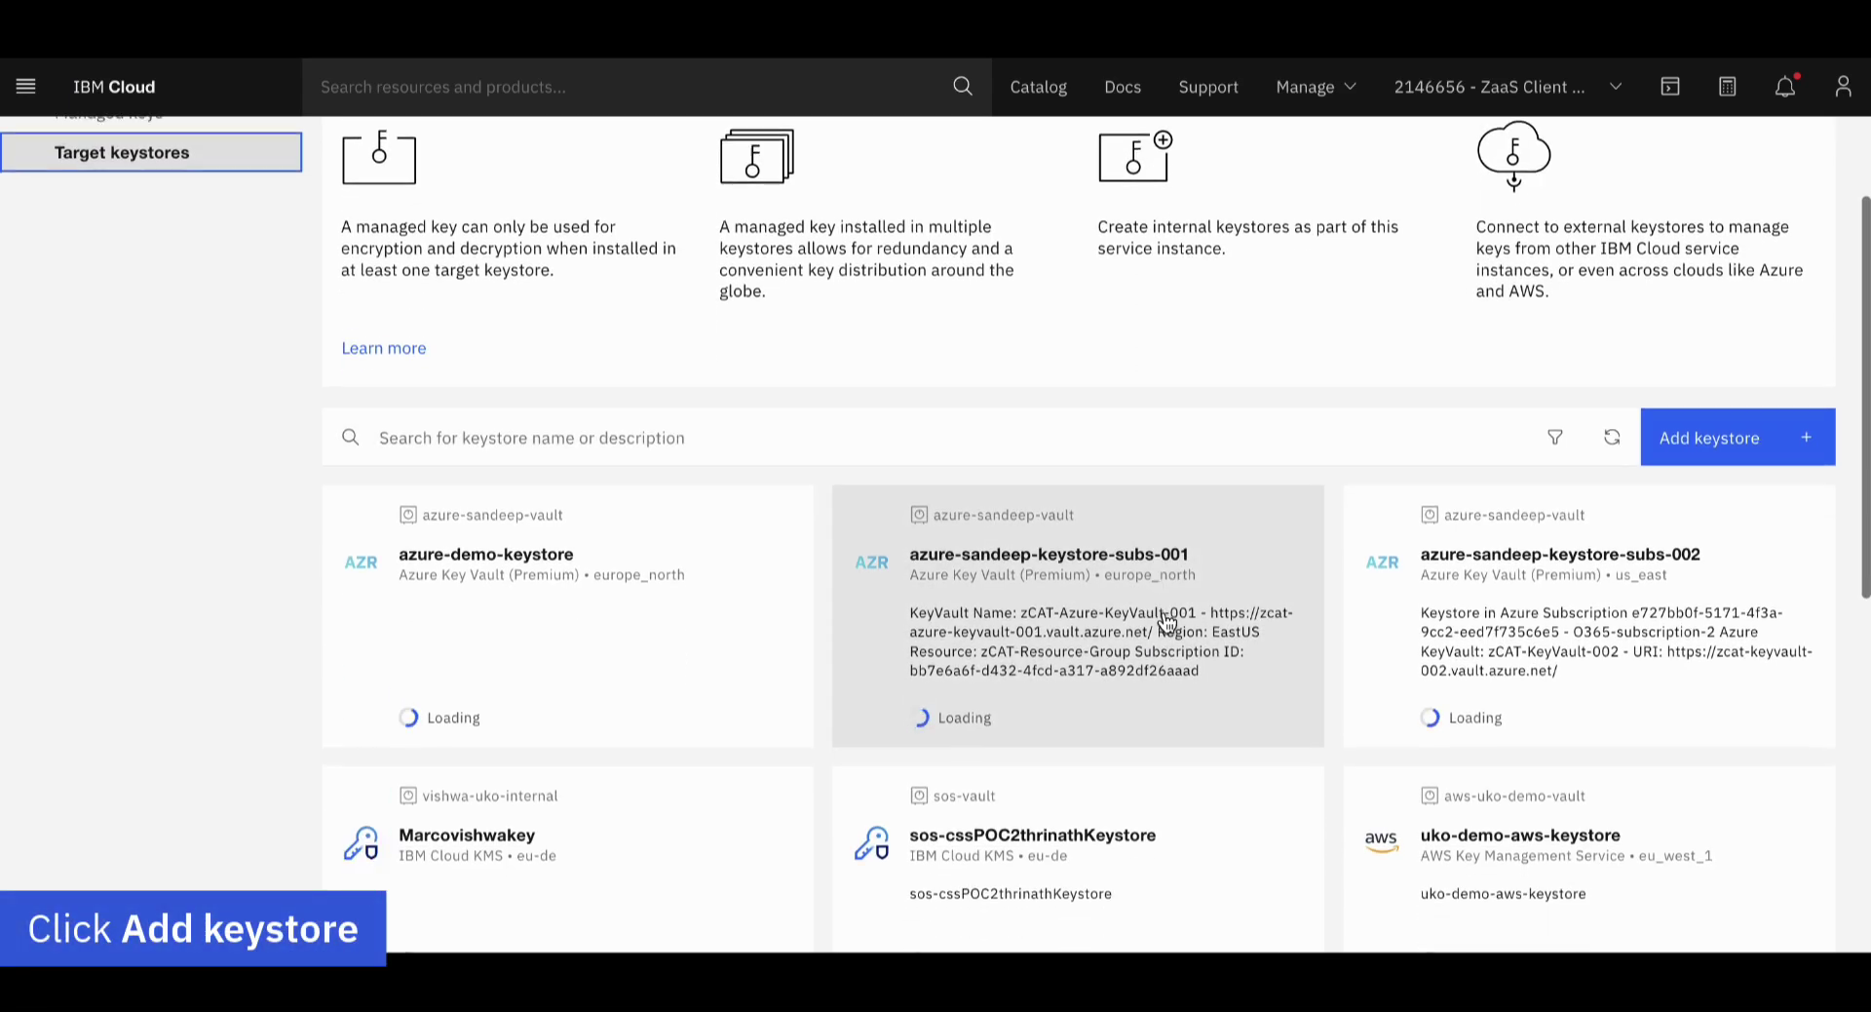
Add a keystore in zCAT Vault of type Azure Key Vault (Premium)
{"action": "left_click", "coordinate": [1667, 441]}
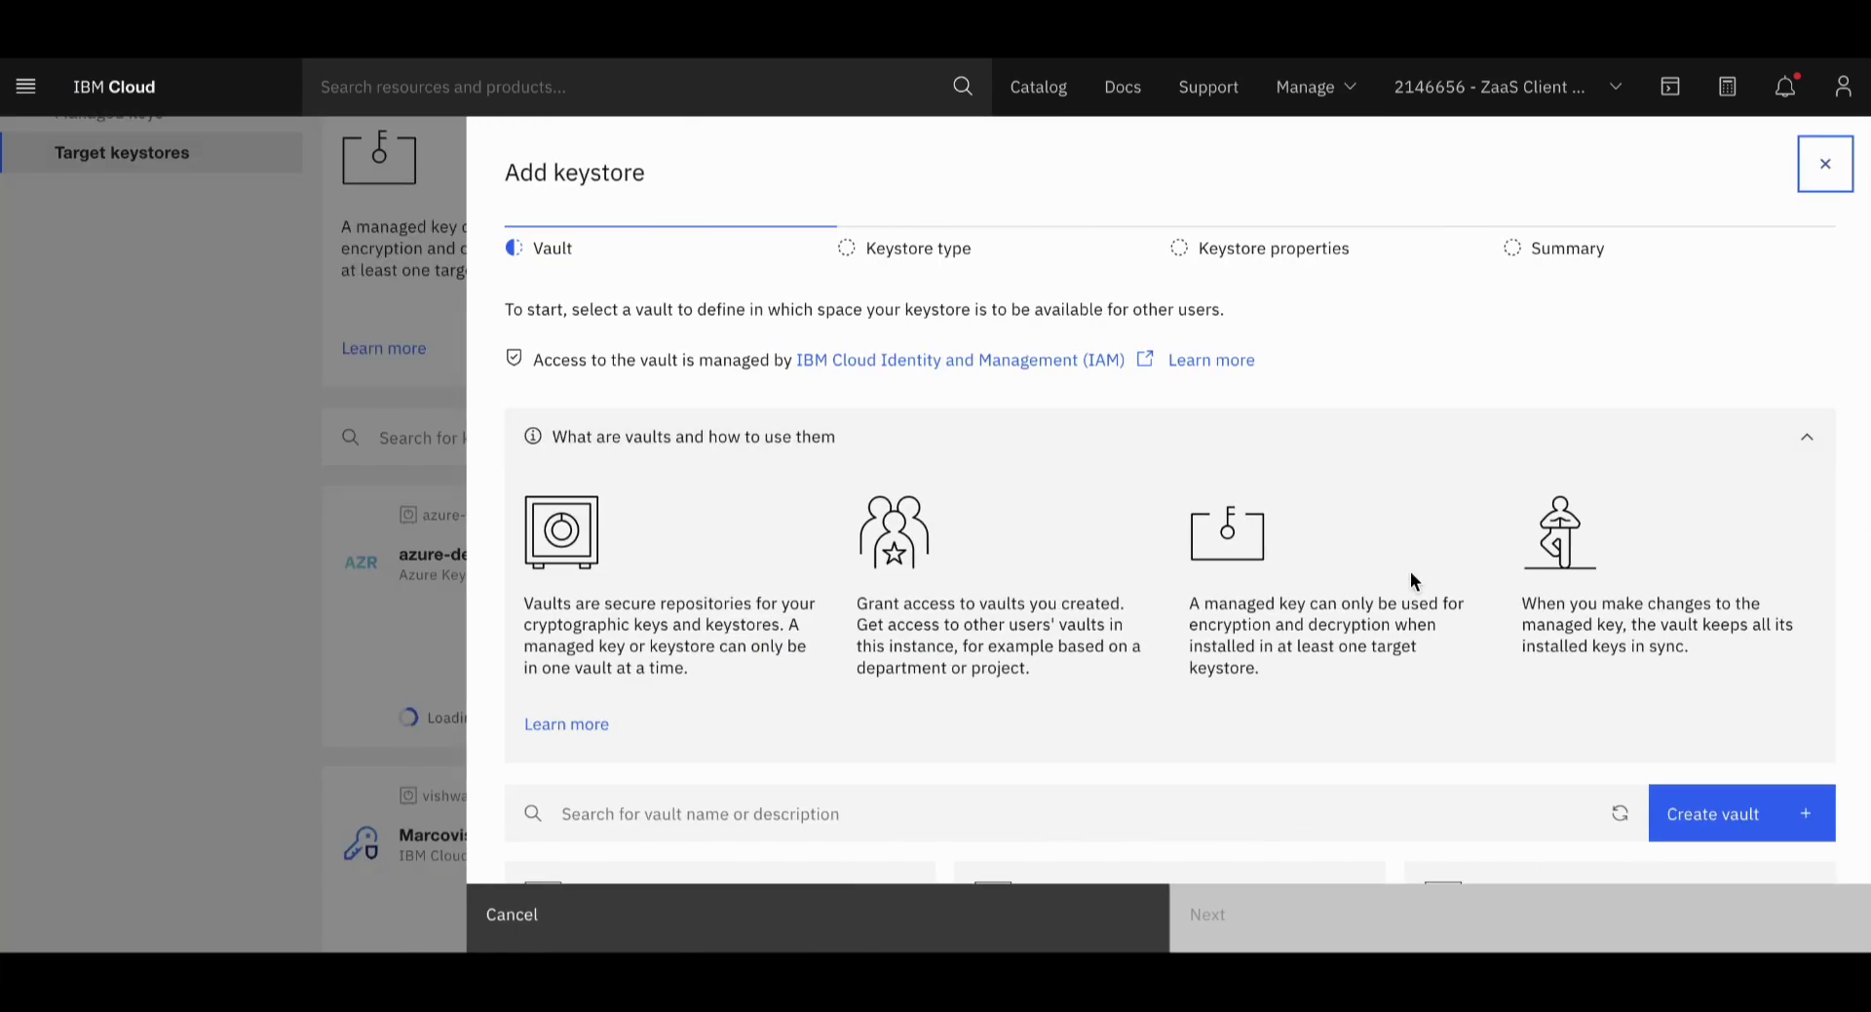
{"action": "scroll", "coordinate": [1411, 575], "scroll_direction": "down", "scroll_amount": 2}
{"action": "scroll", "coordinate": [1411, 581], "scroll_direction": "down", "scroll_amount": 4}
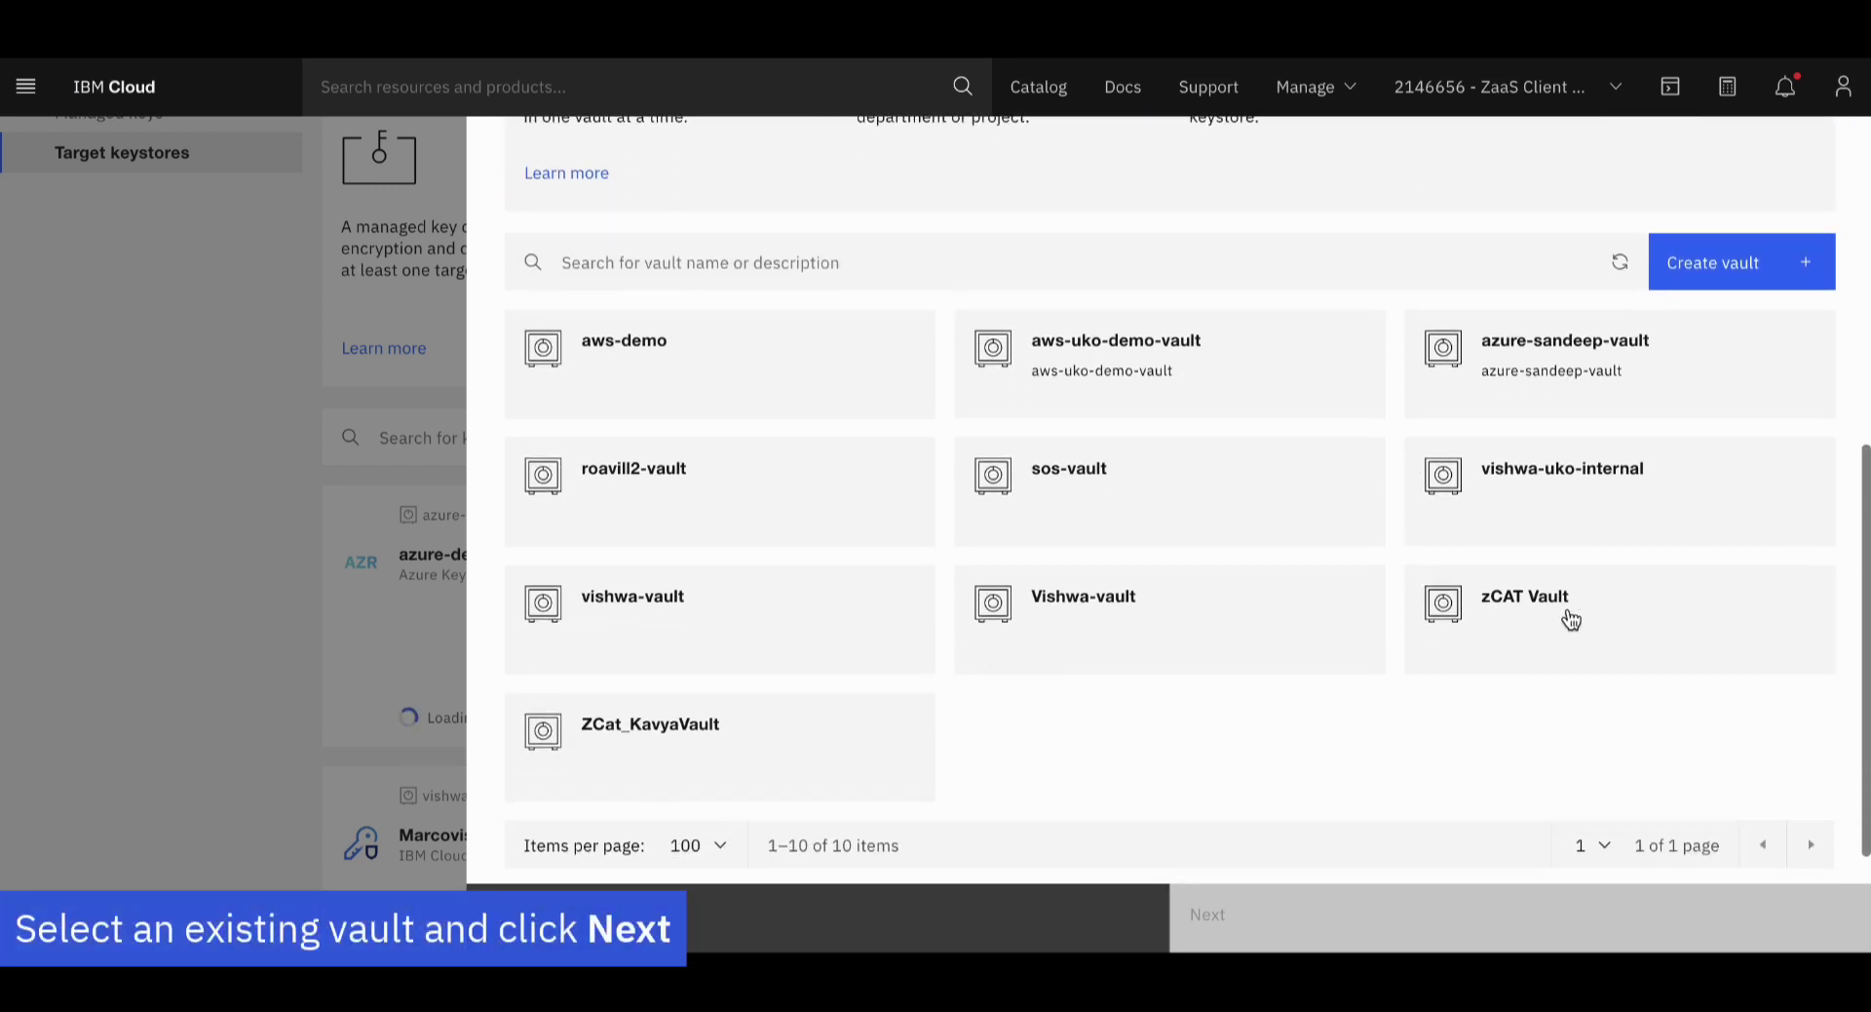
{"action": "left_click", "coordinate": [1570, 620]}
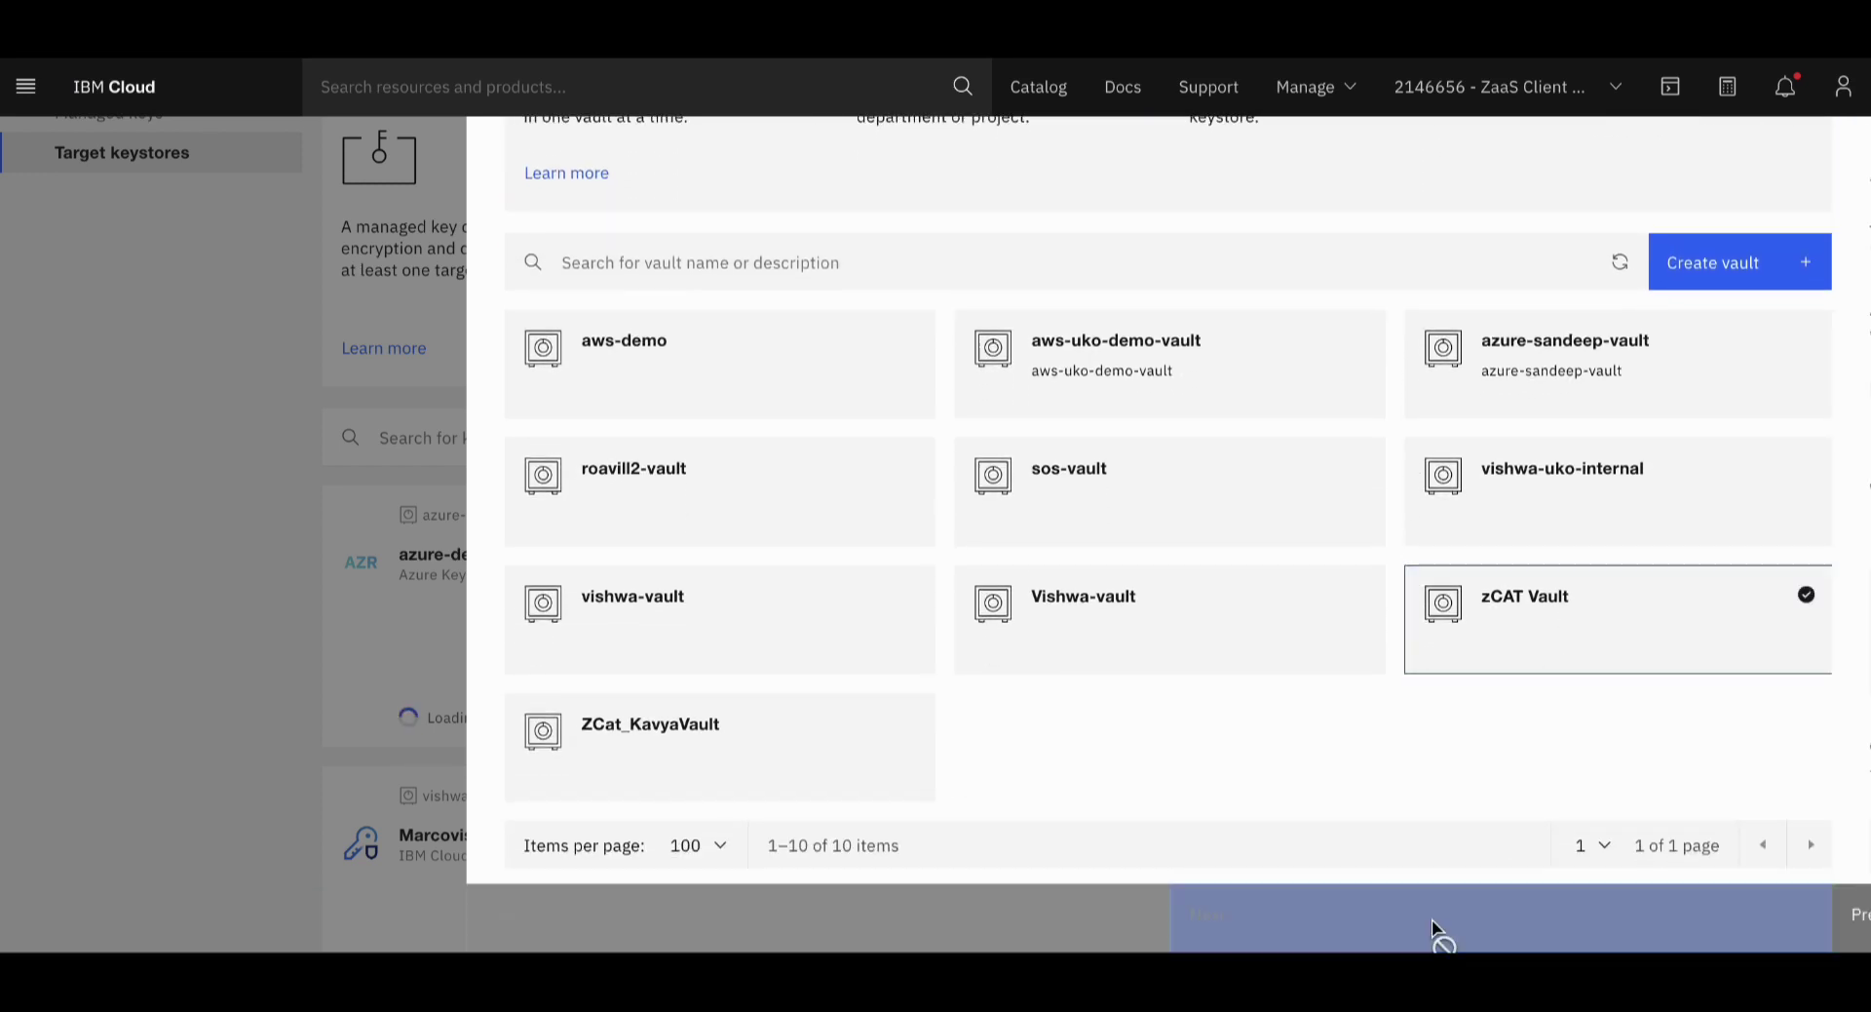
{"action": "left_click", "coordinate": [1437, 931]}
{"action": "scroll", "coordinate": [1476, 624], "scroll_direction": "down", "scroll_amount": 3}
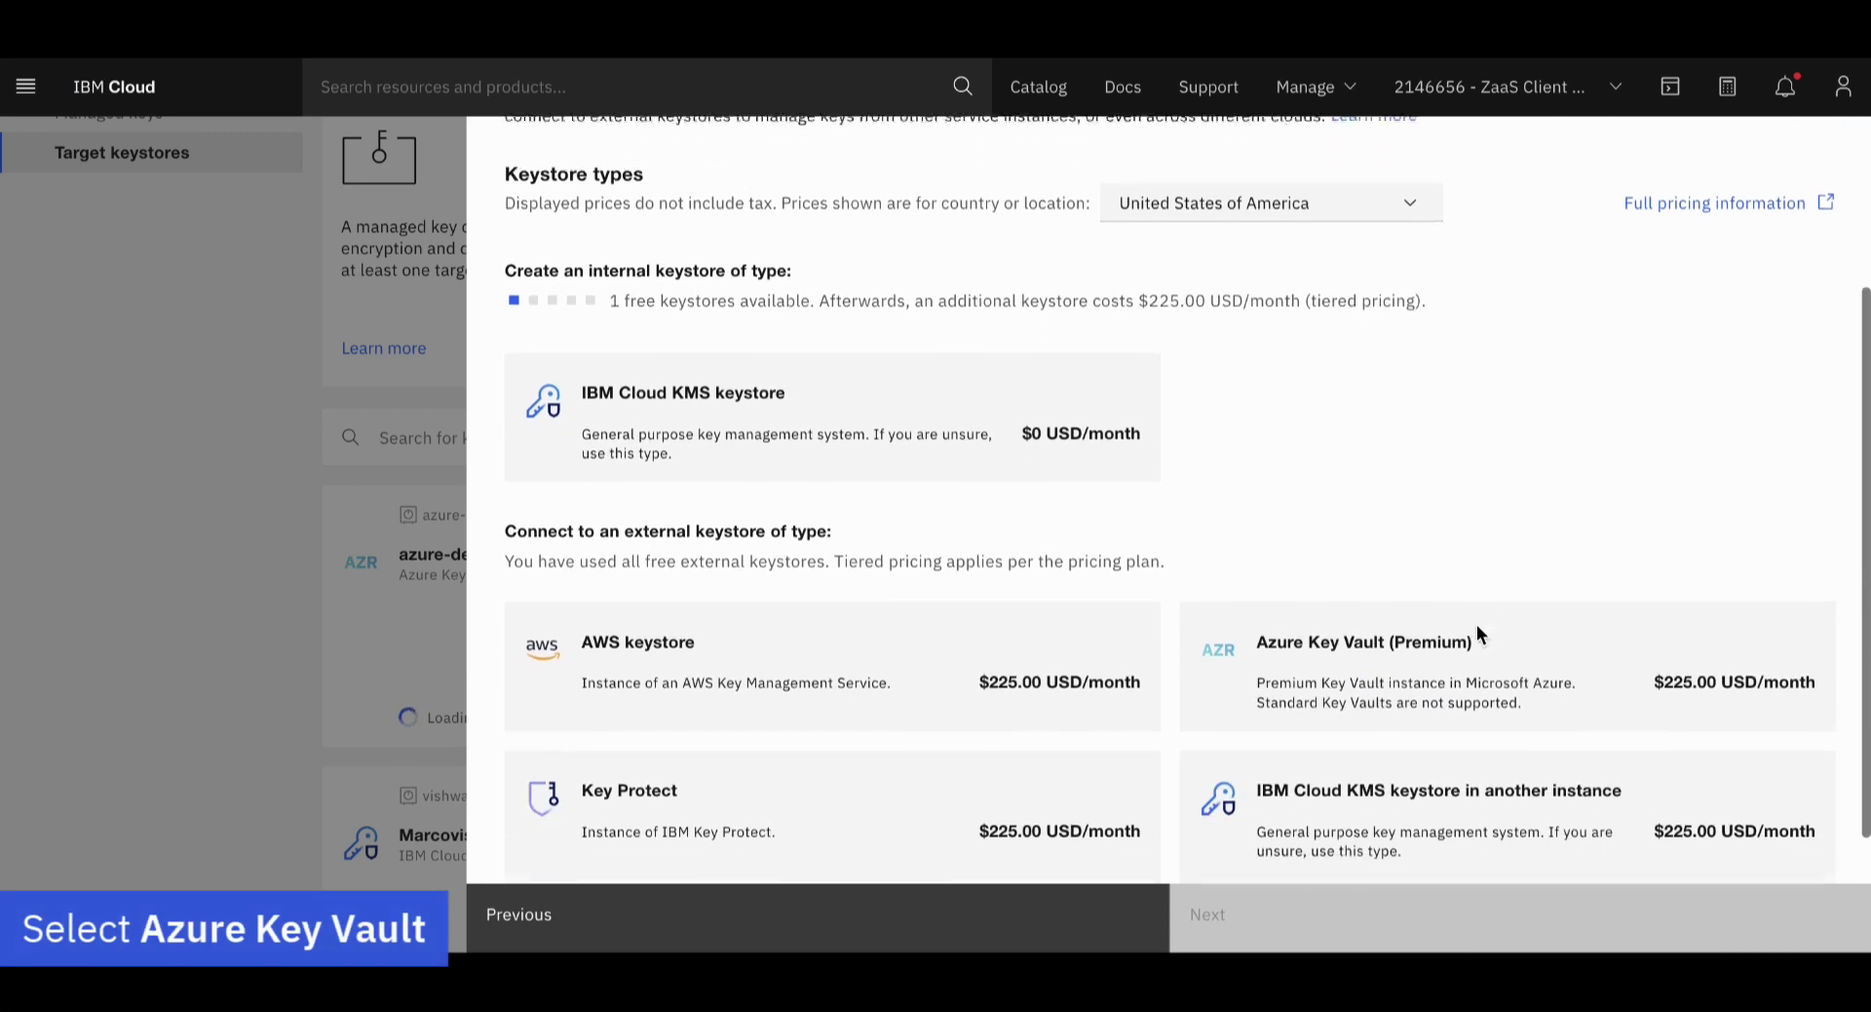
{"action": "left_click", "coordinate": [1454, 640]}
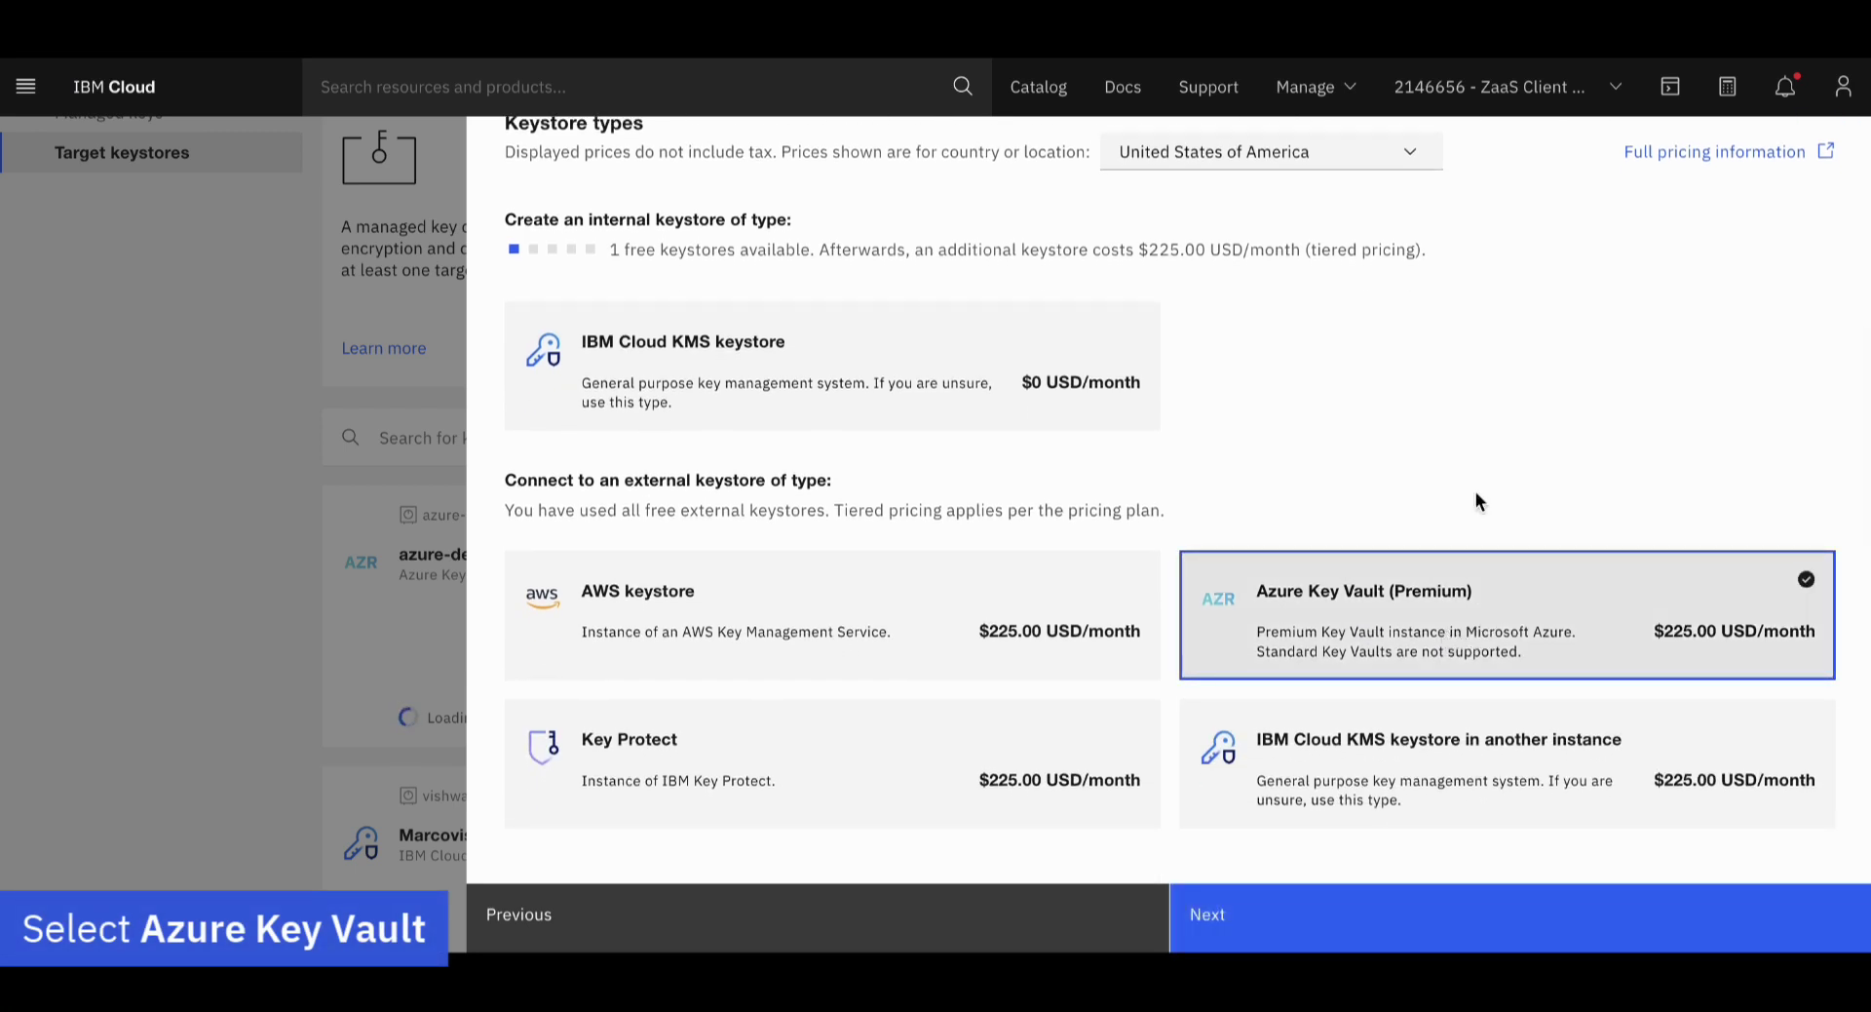
{"action": "left_click", "coordinate": [1406, 919]}
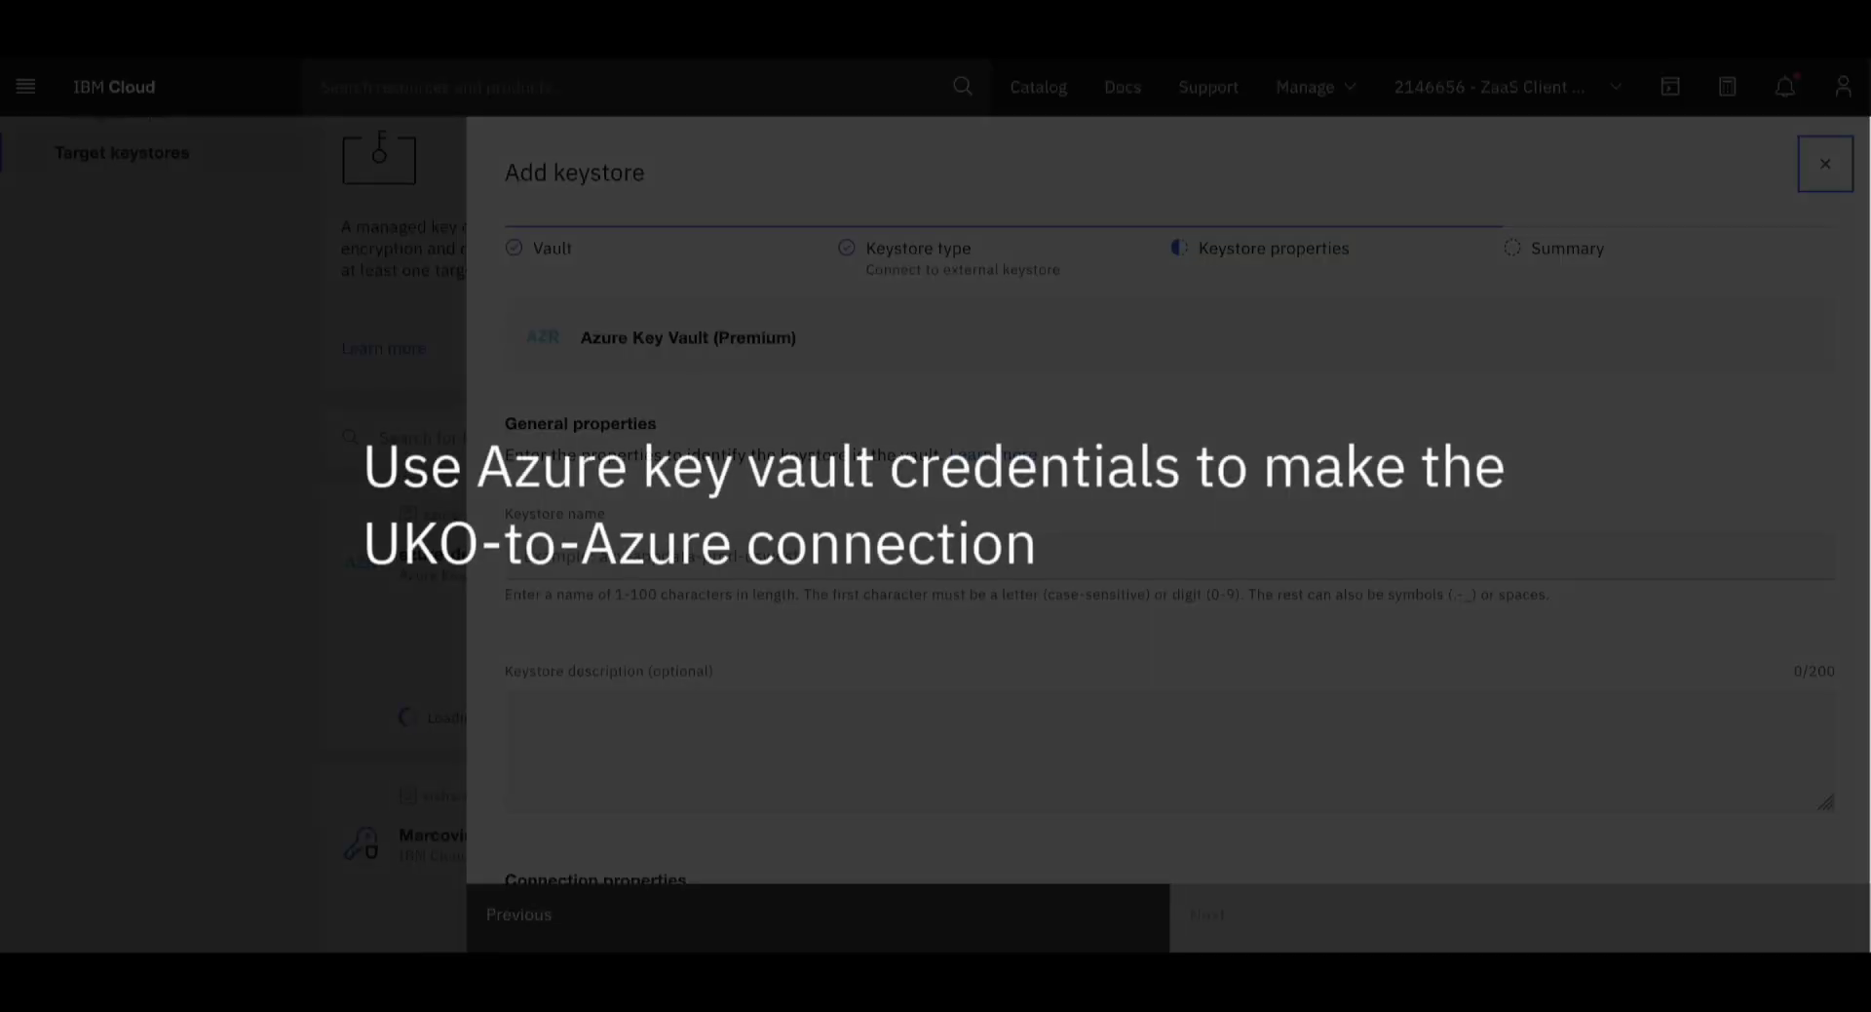
Name the keystore zCAT-UKO-Demo-1-KeyStore and reuse that name as its description
{"action": "type", "text": "zCAT-UKO-Demo-1-Key"}
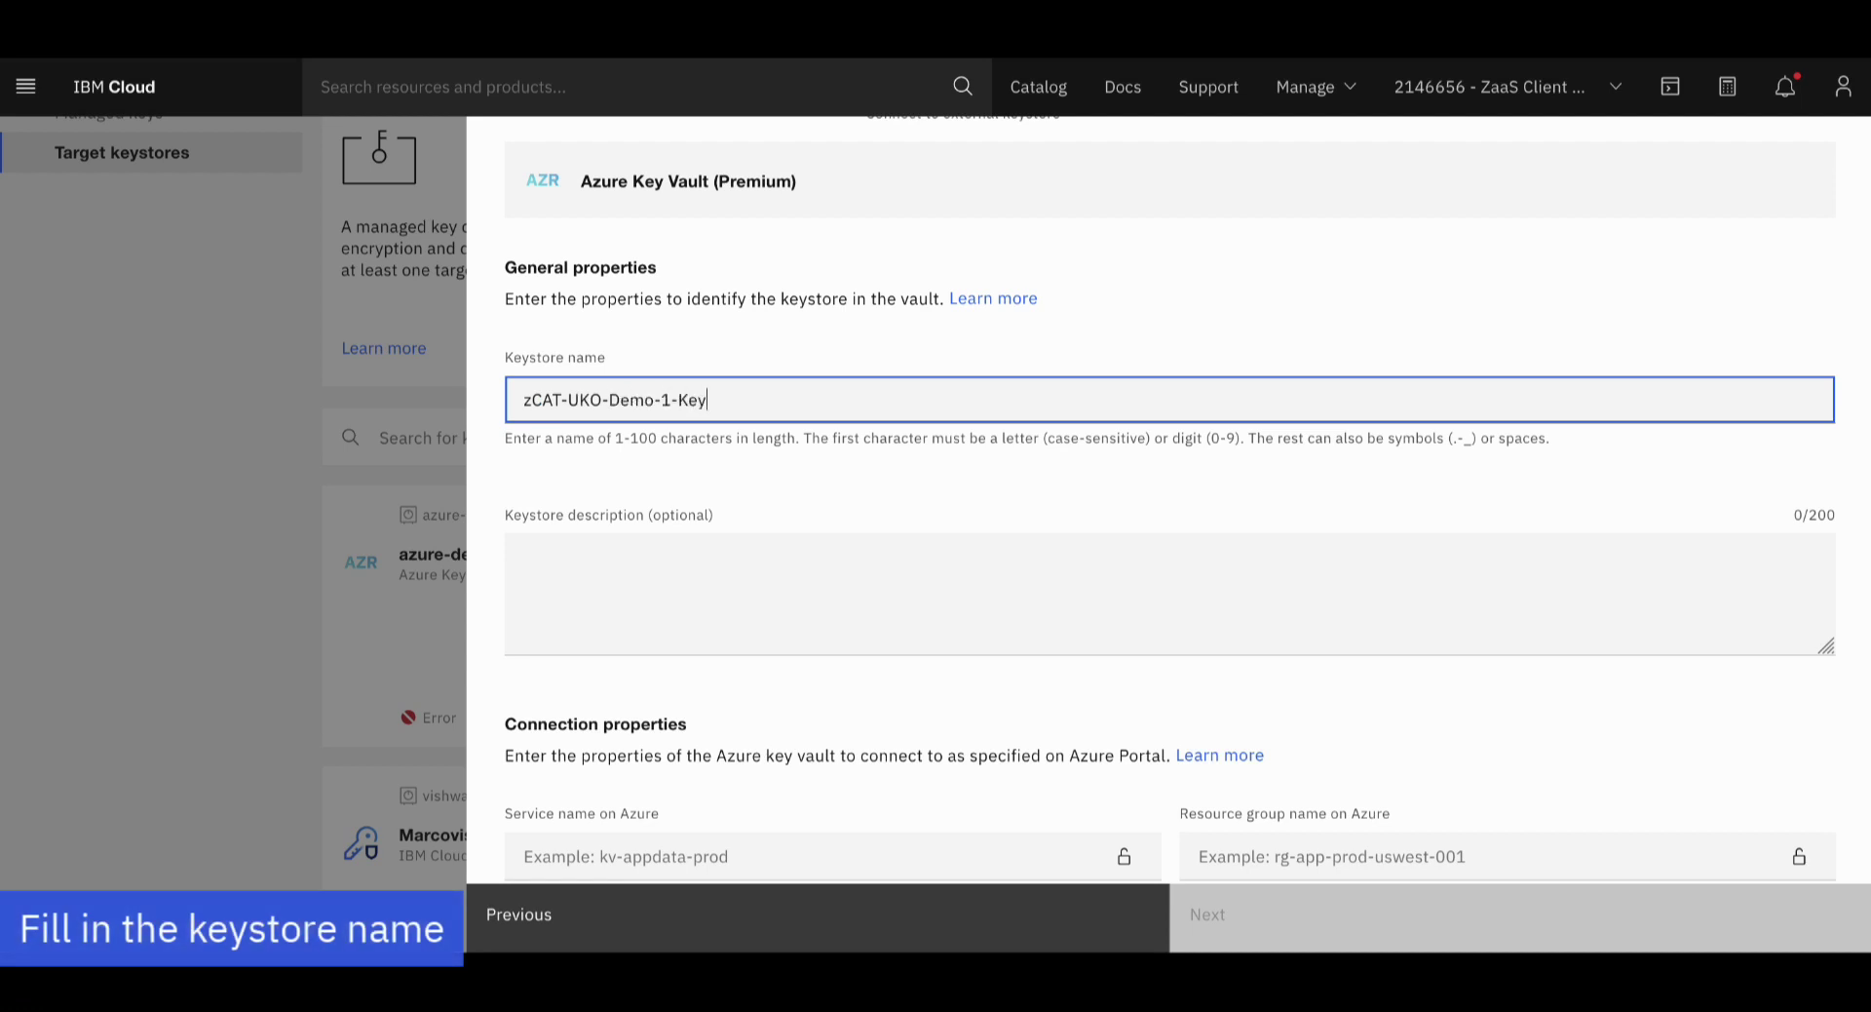
{"action": "key", "text": "ctrl+a"}
{"action": "key", "text": "ctrl+c"}
{"action": "left_click", "coordinate": [735, 543]}
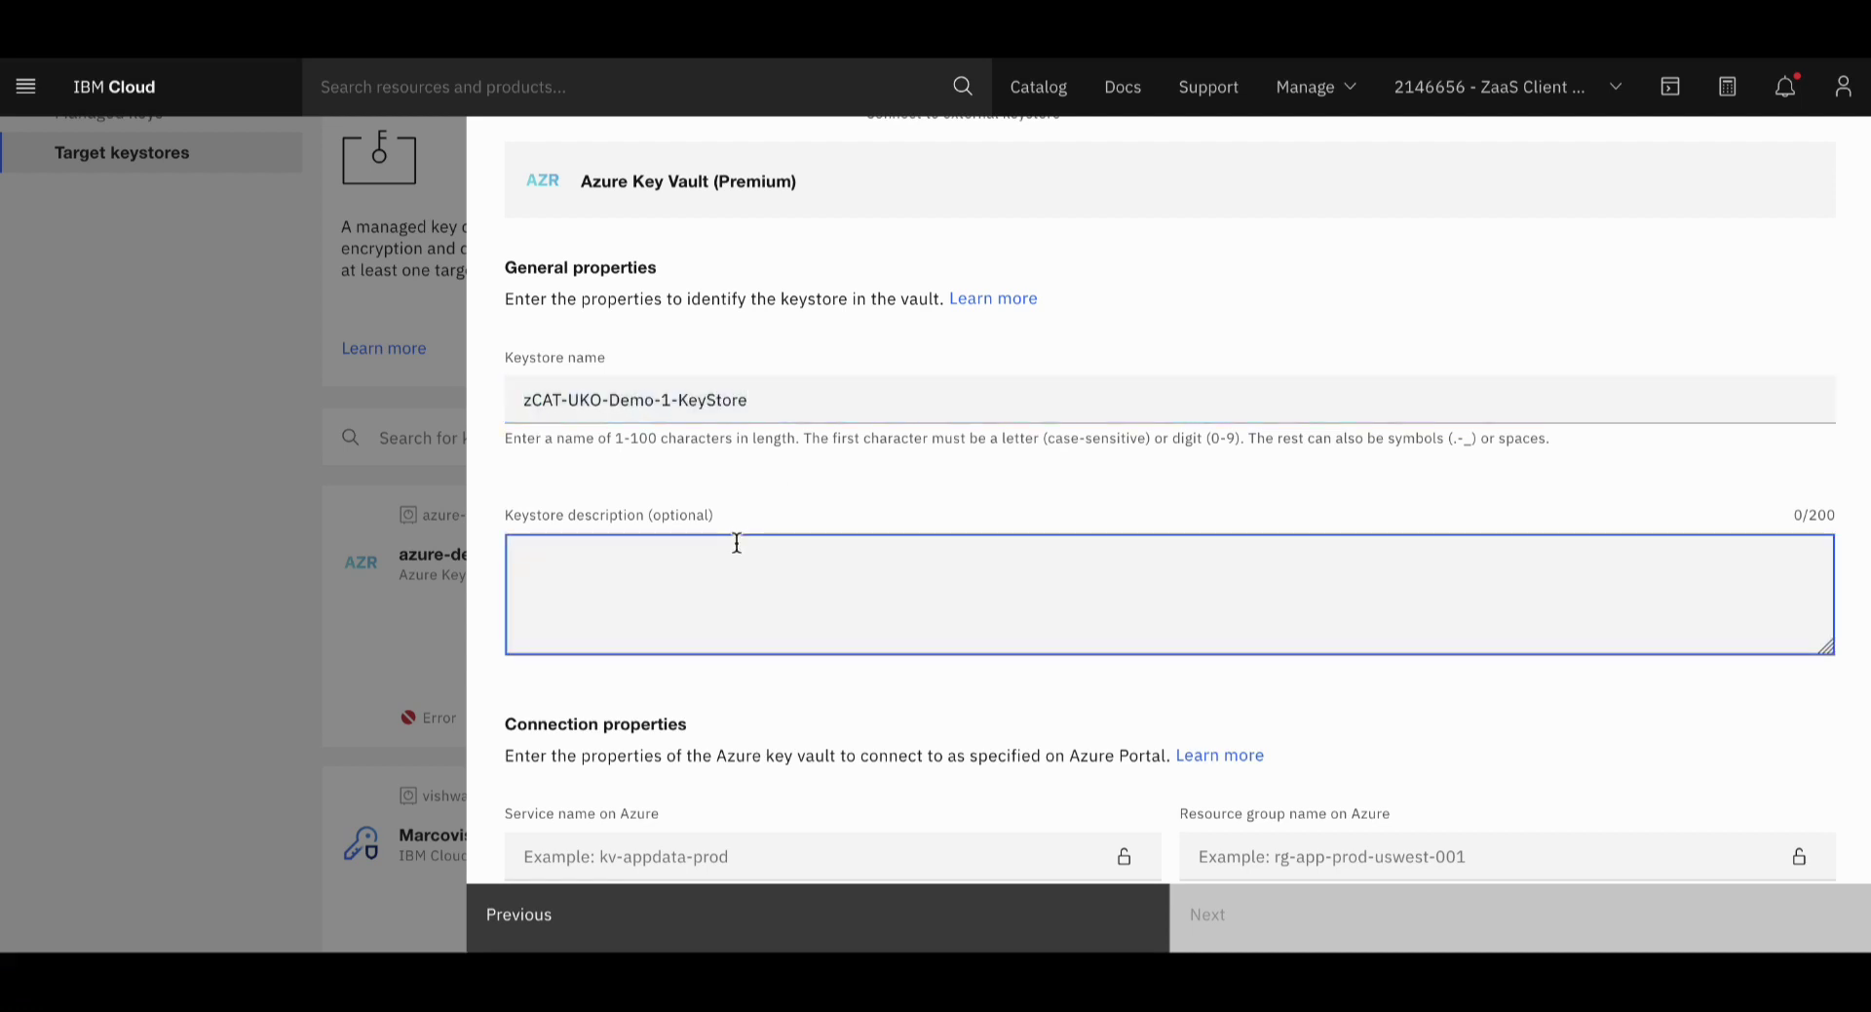
{"action": "key", "text": "ctrl+v"}
{"action": "scroll", "coordinate": [848, 576], "scroll_direction": "down", "scroll_amount": 1}
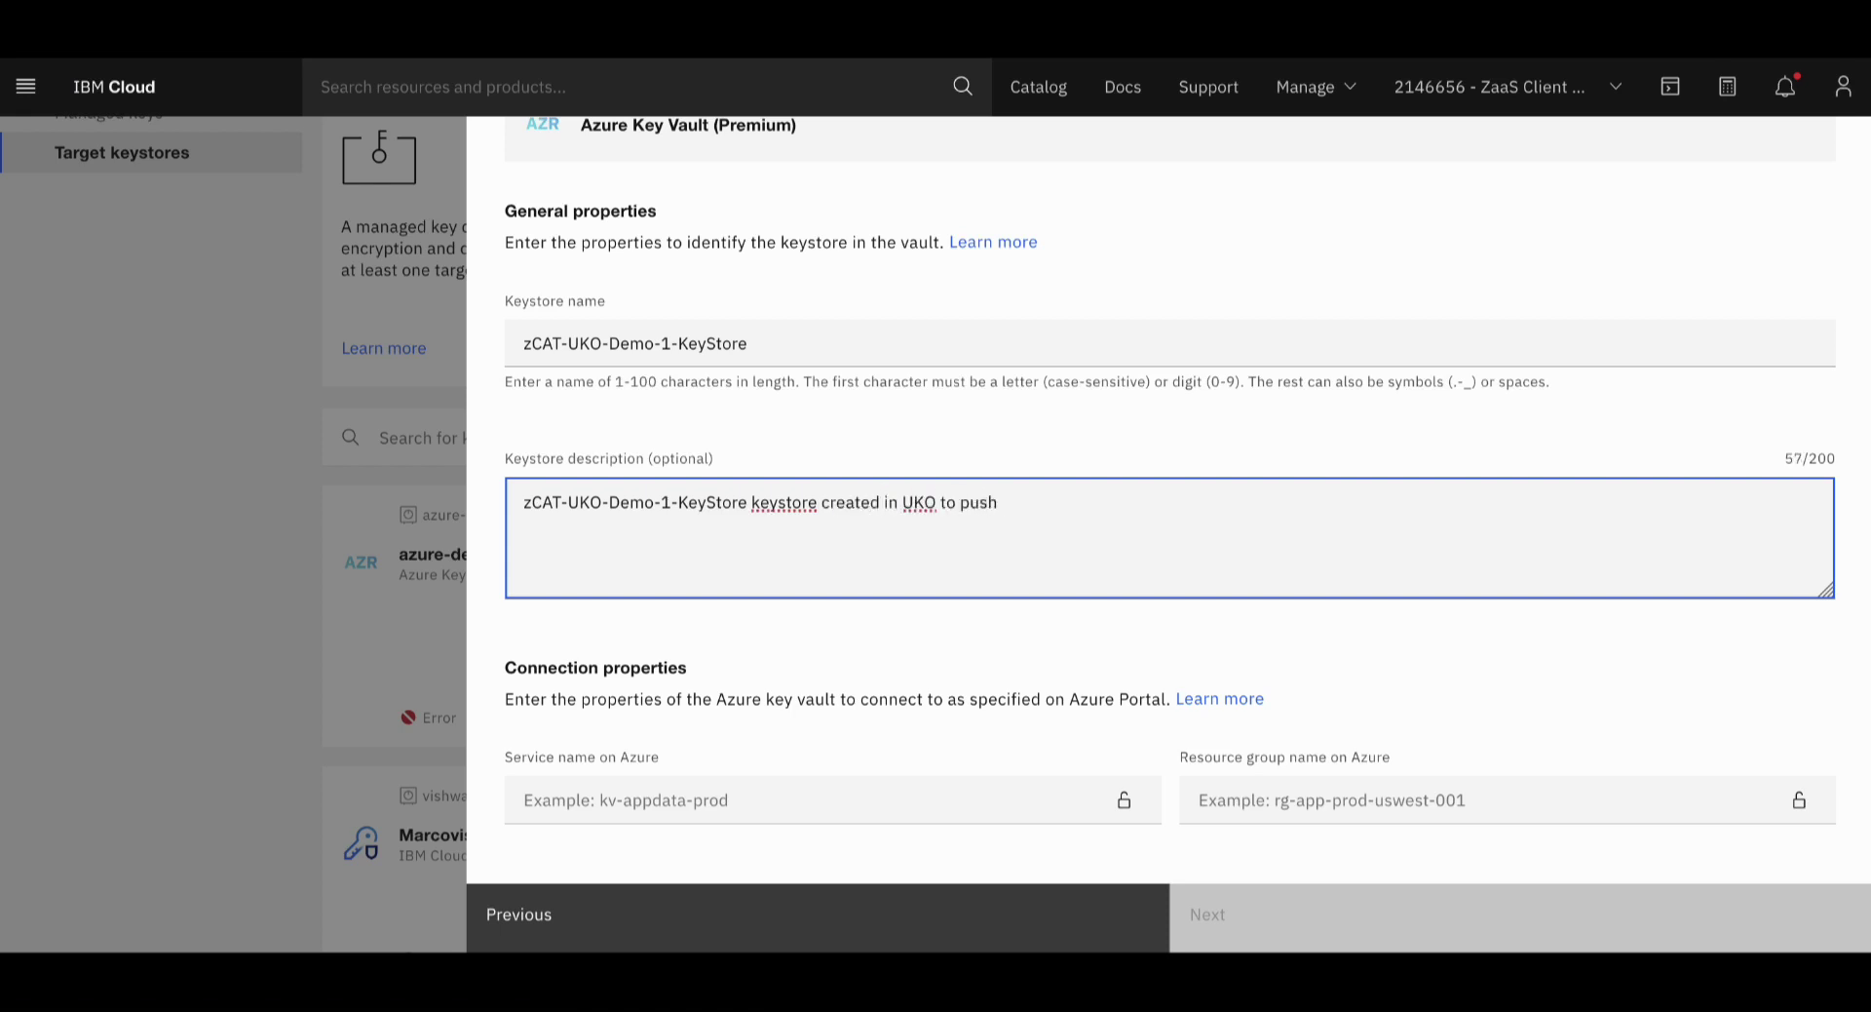
{"action": "scroll", "coordinate": [936, 606], "scroll_direction": "down", "scroll_amount": 3}
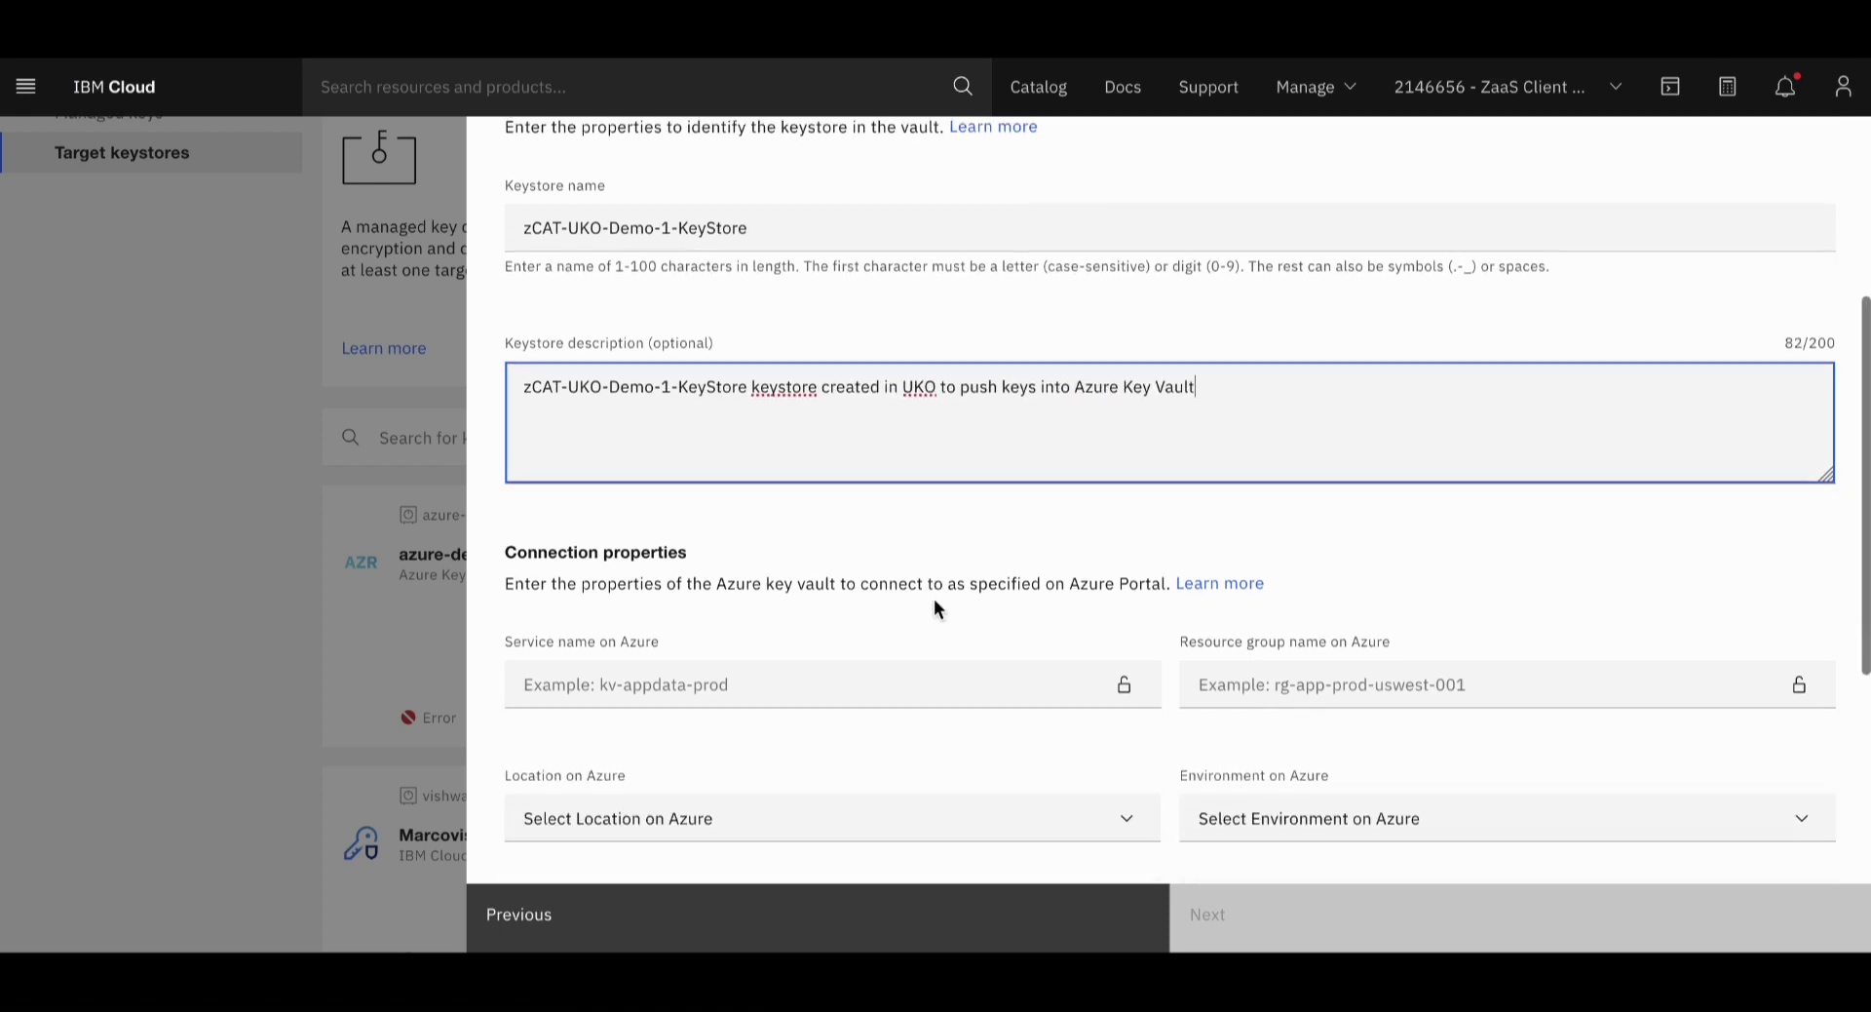
Set service zCAT-Demo-1-Key-Vault, resource group zCAT-Resource-Group, location us_east, environment azure
{"action": "left_click", "coordinate": [936, 544]}
{"action": "type", "text": "zCAT-Demo-1-Key-Vault"}
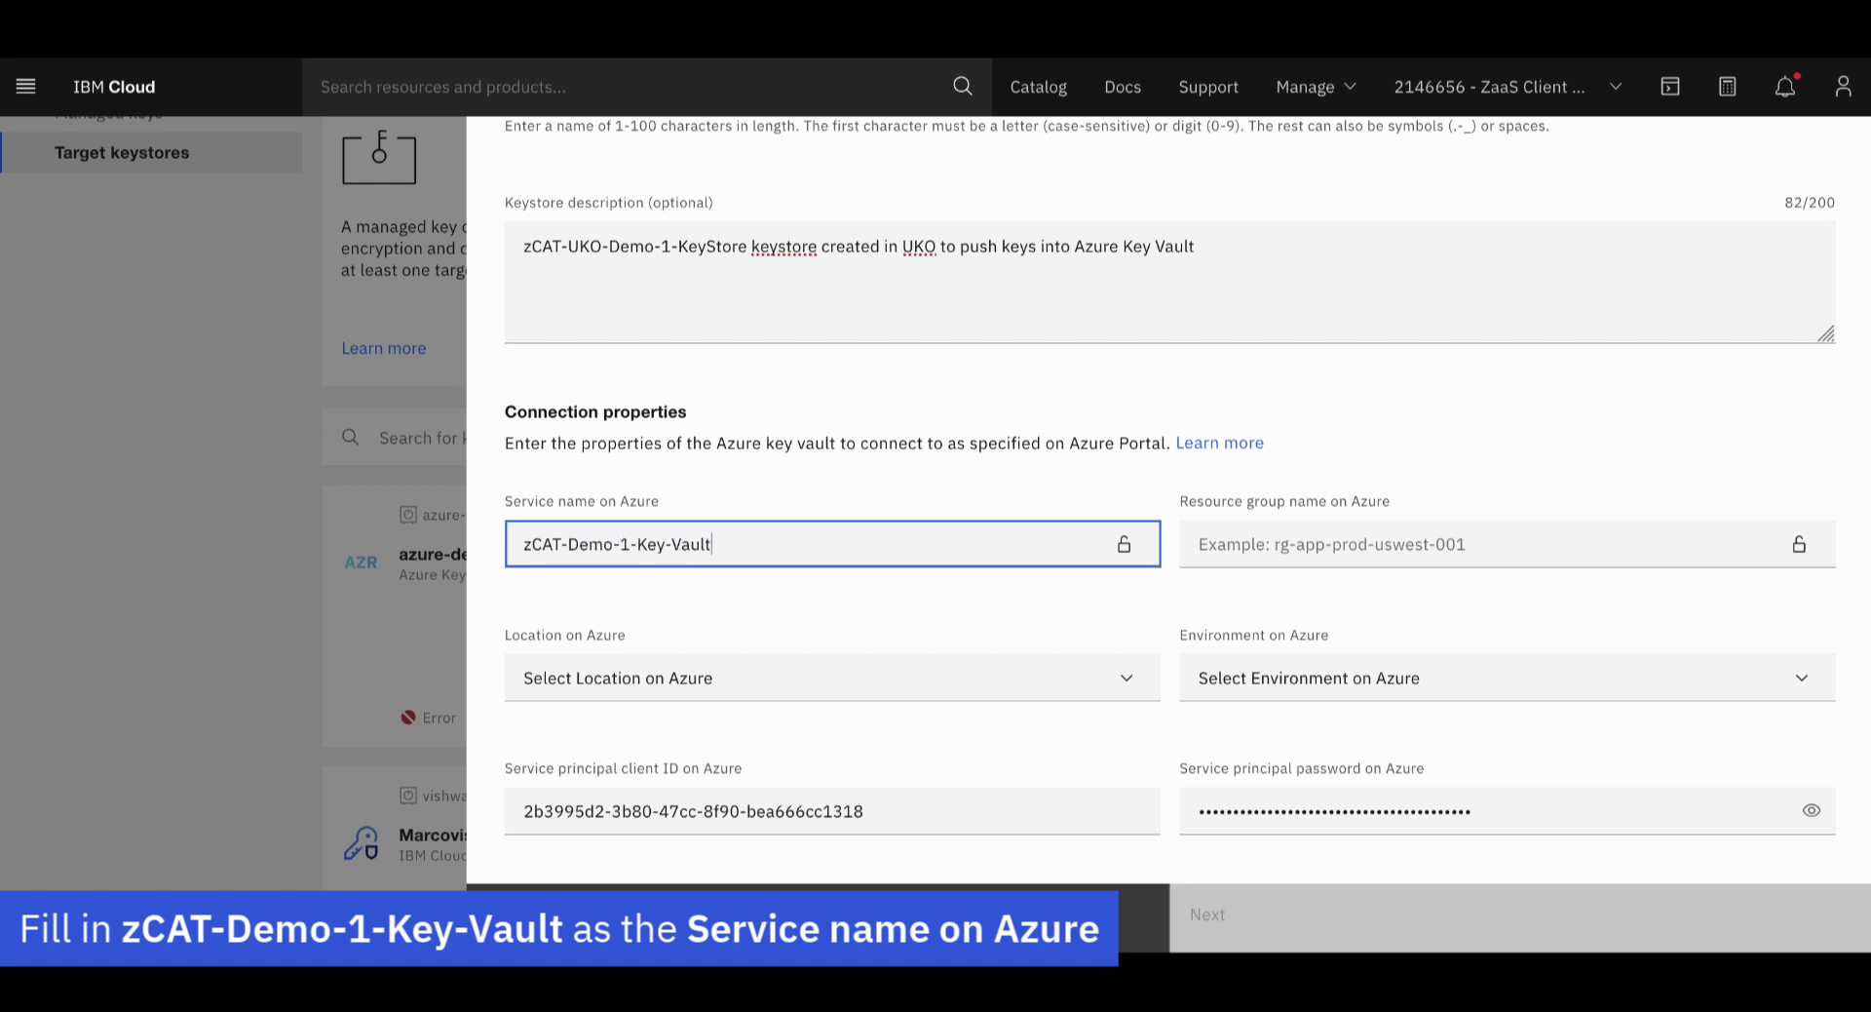
{"action": "left_click", "coordinate": [1208, 544]}
{"action": "type", "text": "zCAT-Resource-Group"}
{"action": "left_click", "coordinate": [1044, 674]}
{"action": "scroll", "coordinate": [883, 670], "scroll_direction": "down", "scroll_amount": 10}
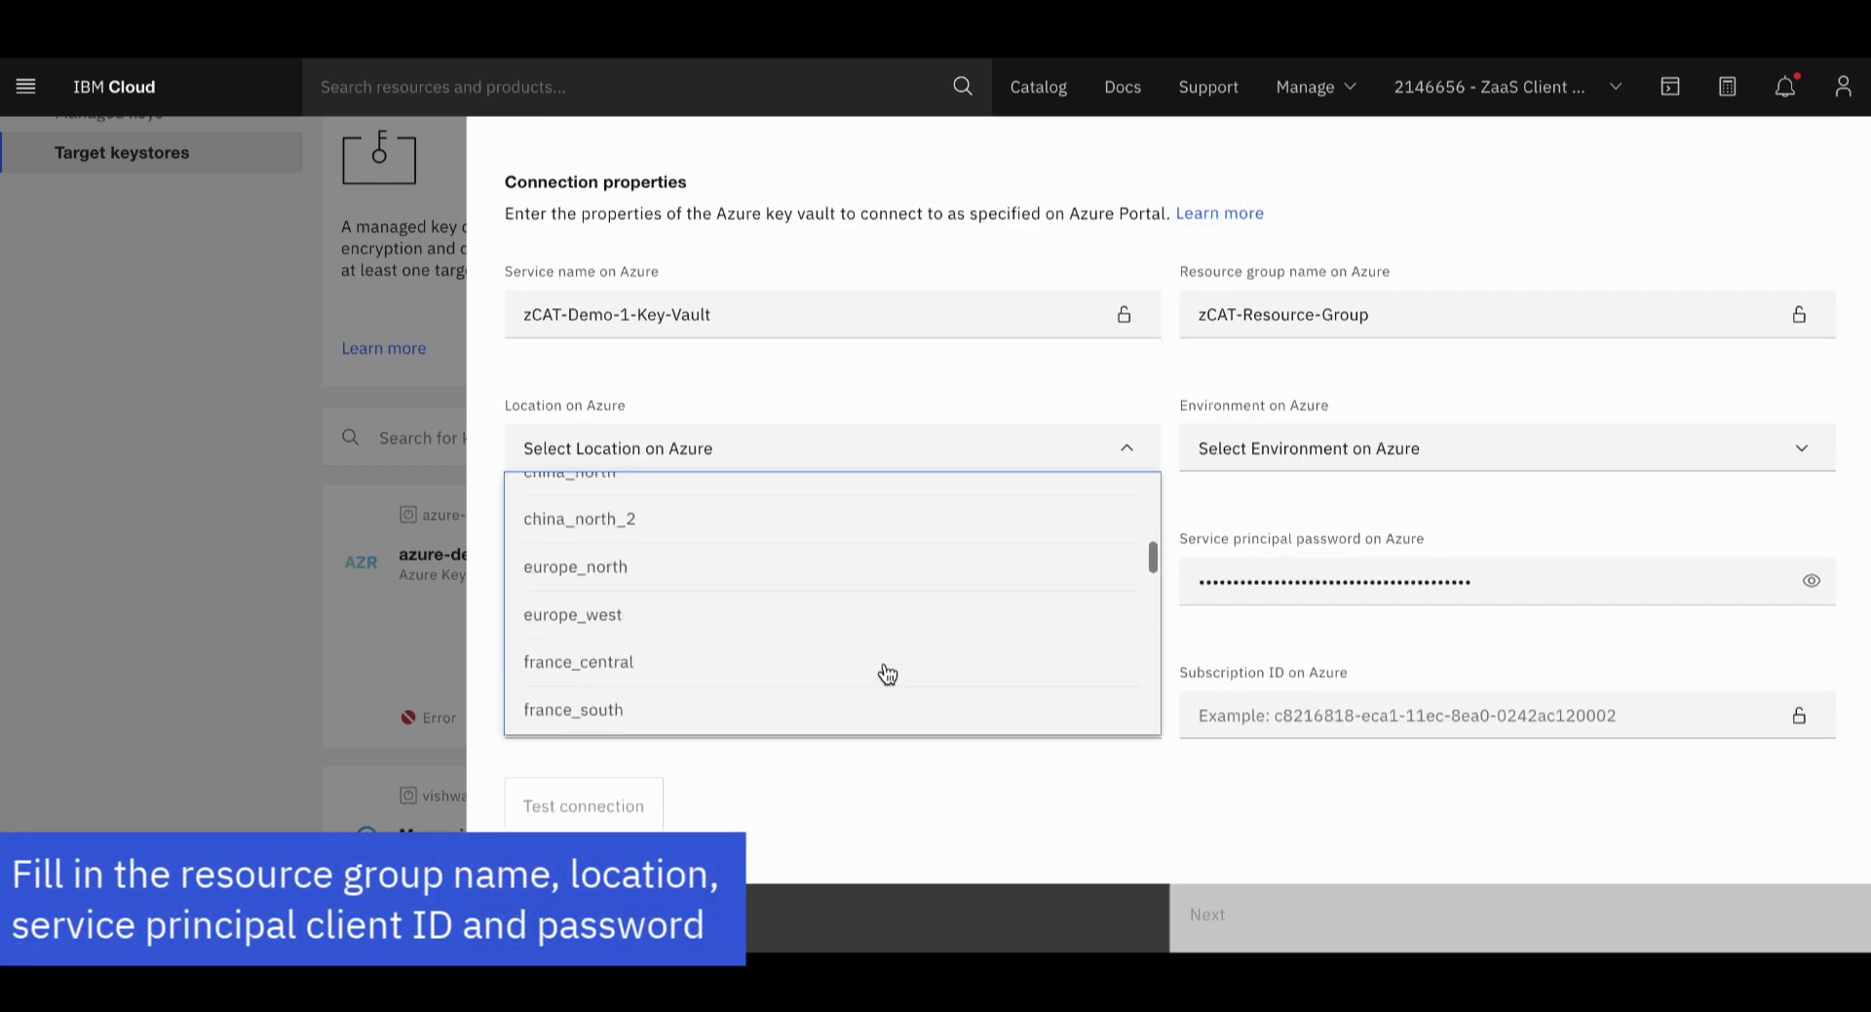
{"action": "scroll", "coordinate": [883, 670], "scroll_direction": "down", "scroll_amount": 3}
{"action": "left_click", "coordinate": [727, 608]}
{"action": "left_click", "coordinate": [1289, 447]}
{"action": "left_click", "coordinate": [1284, 495]}
Fill in the service principal client ID, password, tenant ID and subscription ID
{"action": "left_click", "coordinate": [1065, 577]}
{"action": "left_click", "coordinate": [1582, 582]}
{"action": "left_click", "coordinate": [834, 716]}
{"action": "key", "text": "ctrl+v"}
{"action": "left_click", "coordinate": [1278, 722]}
{"action": "key", "text": "ctrl+v"}
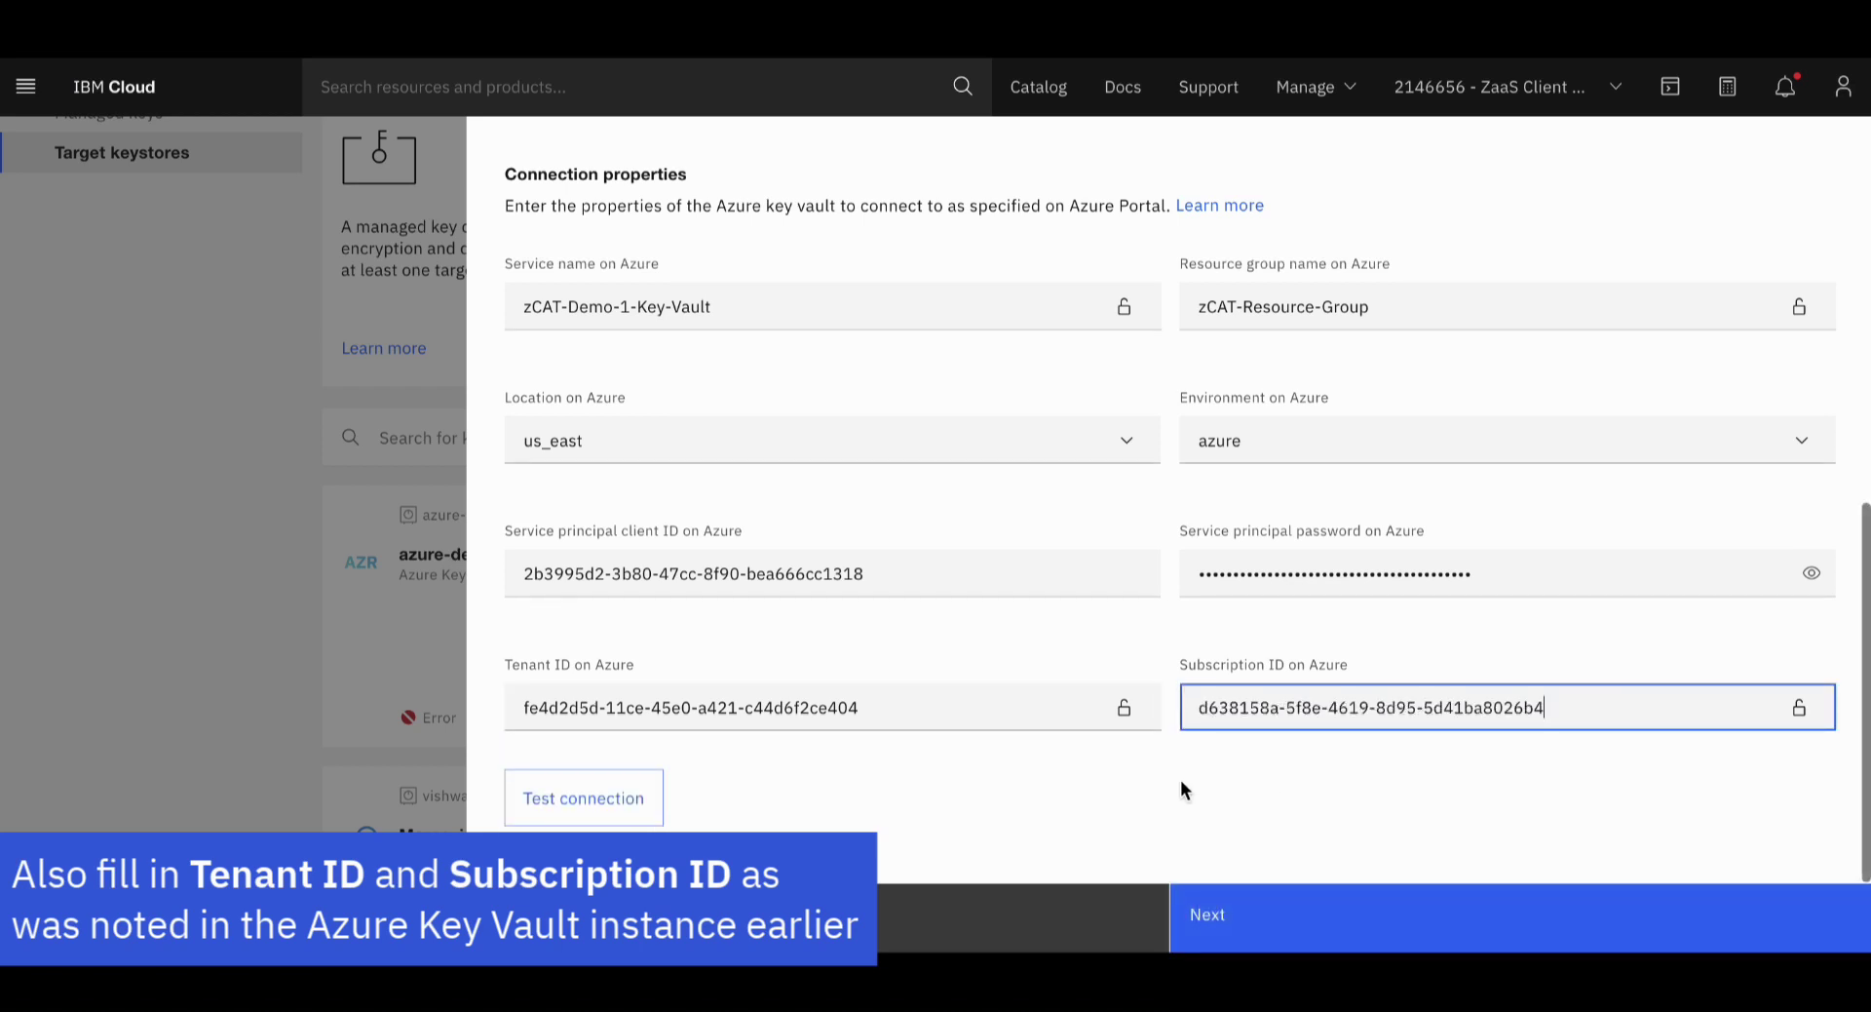
Test the Azure connection, accept the terms and add the keystore
{"action": "left_click", "coordinate": [609, 811]}
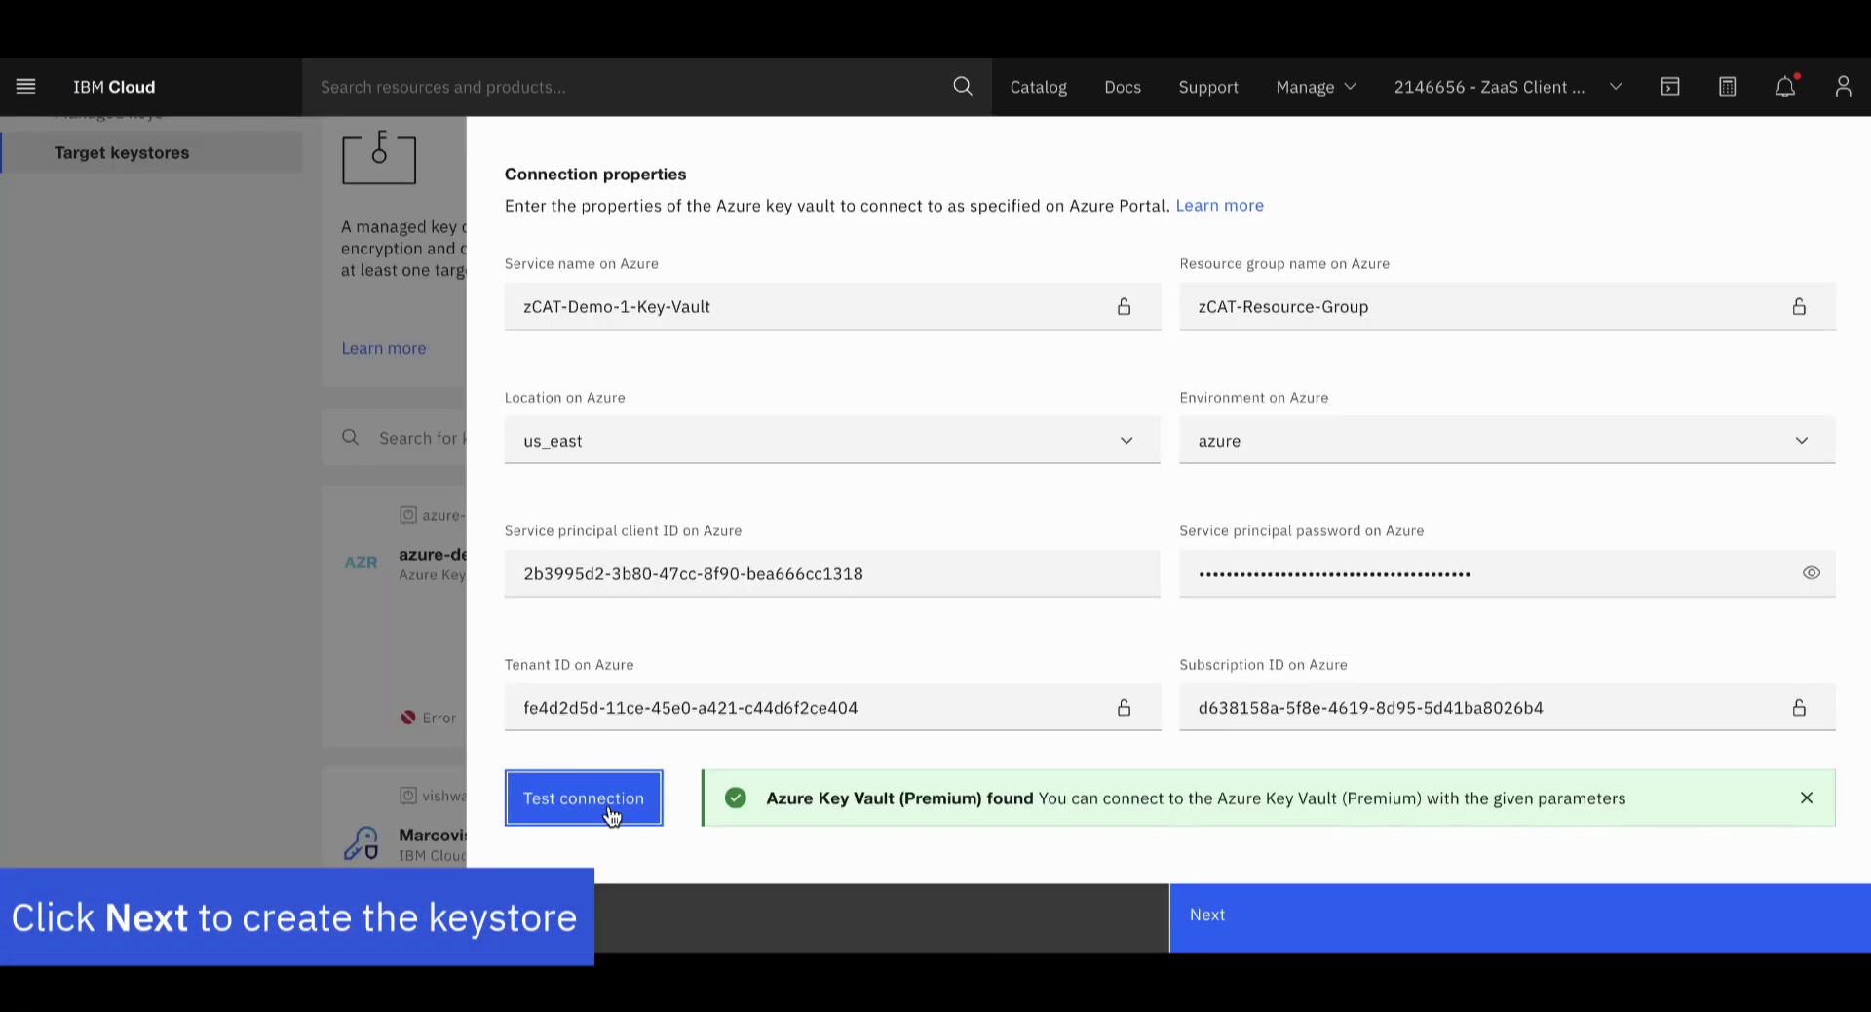
{"action": "left_click", "coordinate": [1285, 928]}
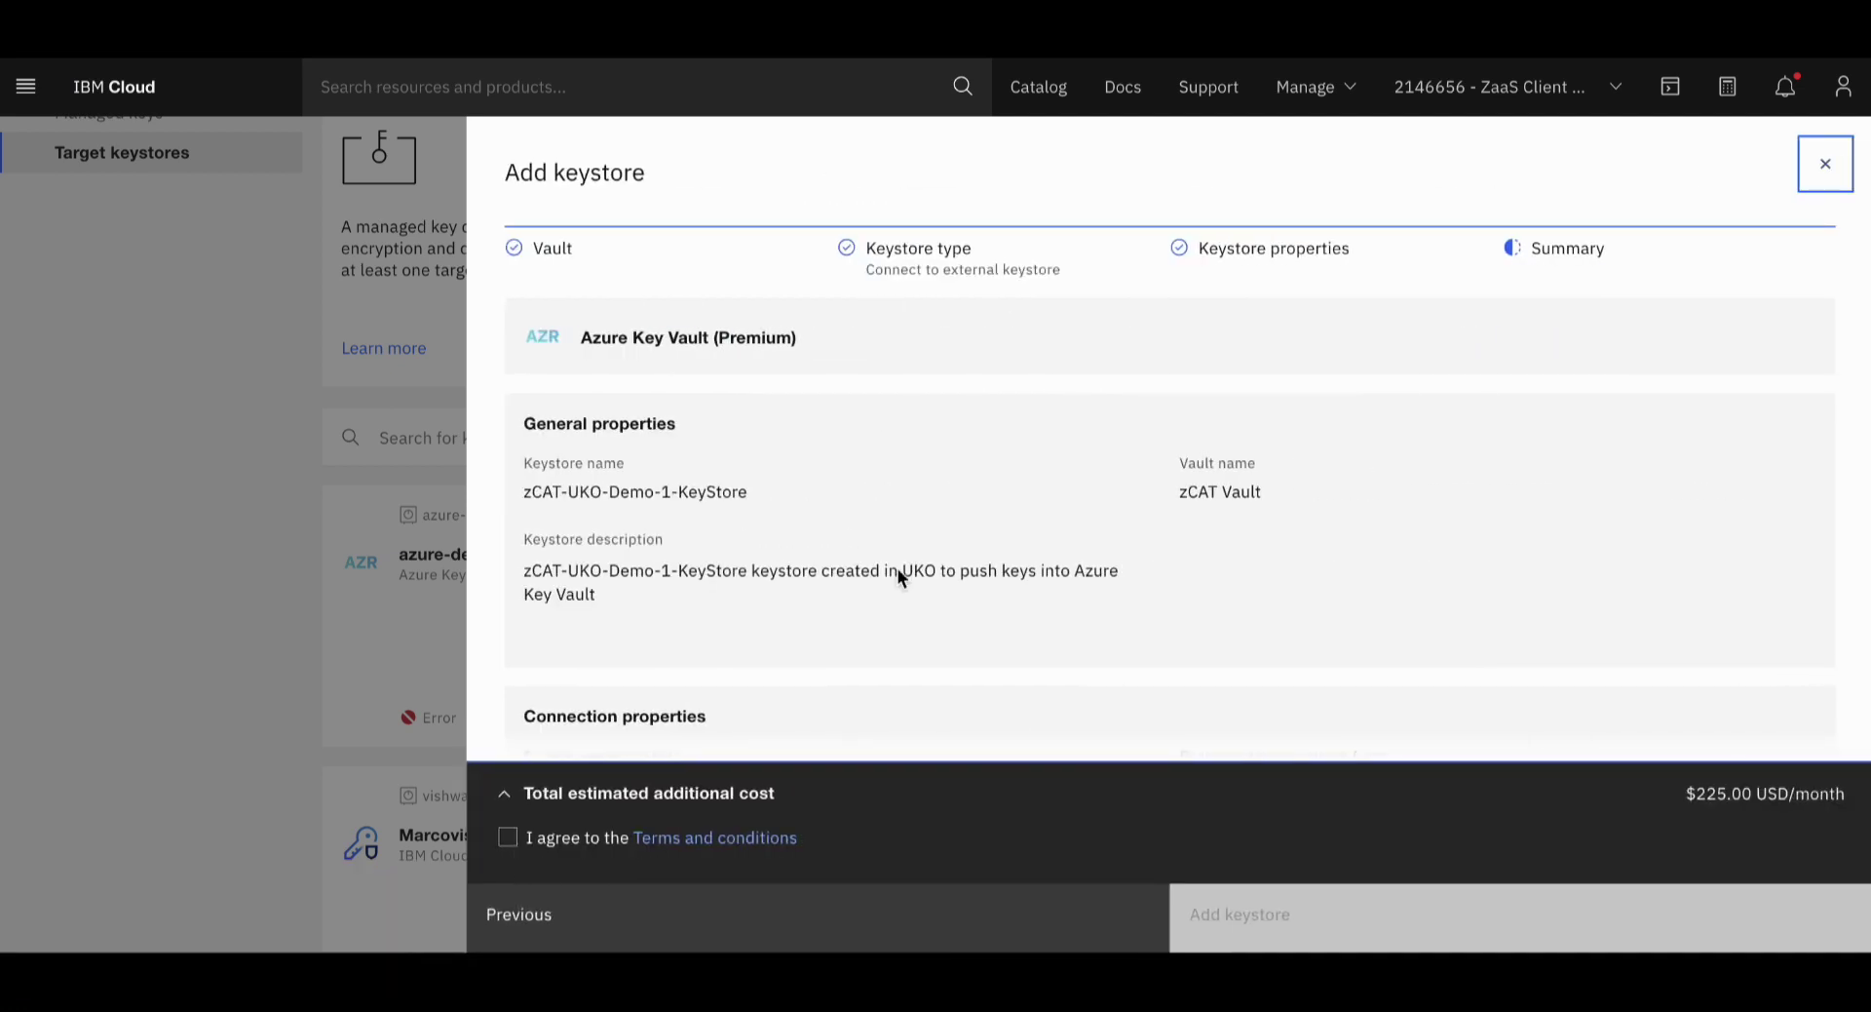
{"action": "scroll", "coordinate": [1067, 470], "scroll_direction": "down", "scroll_amount": 4}
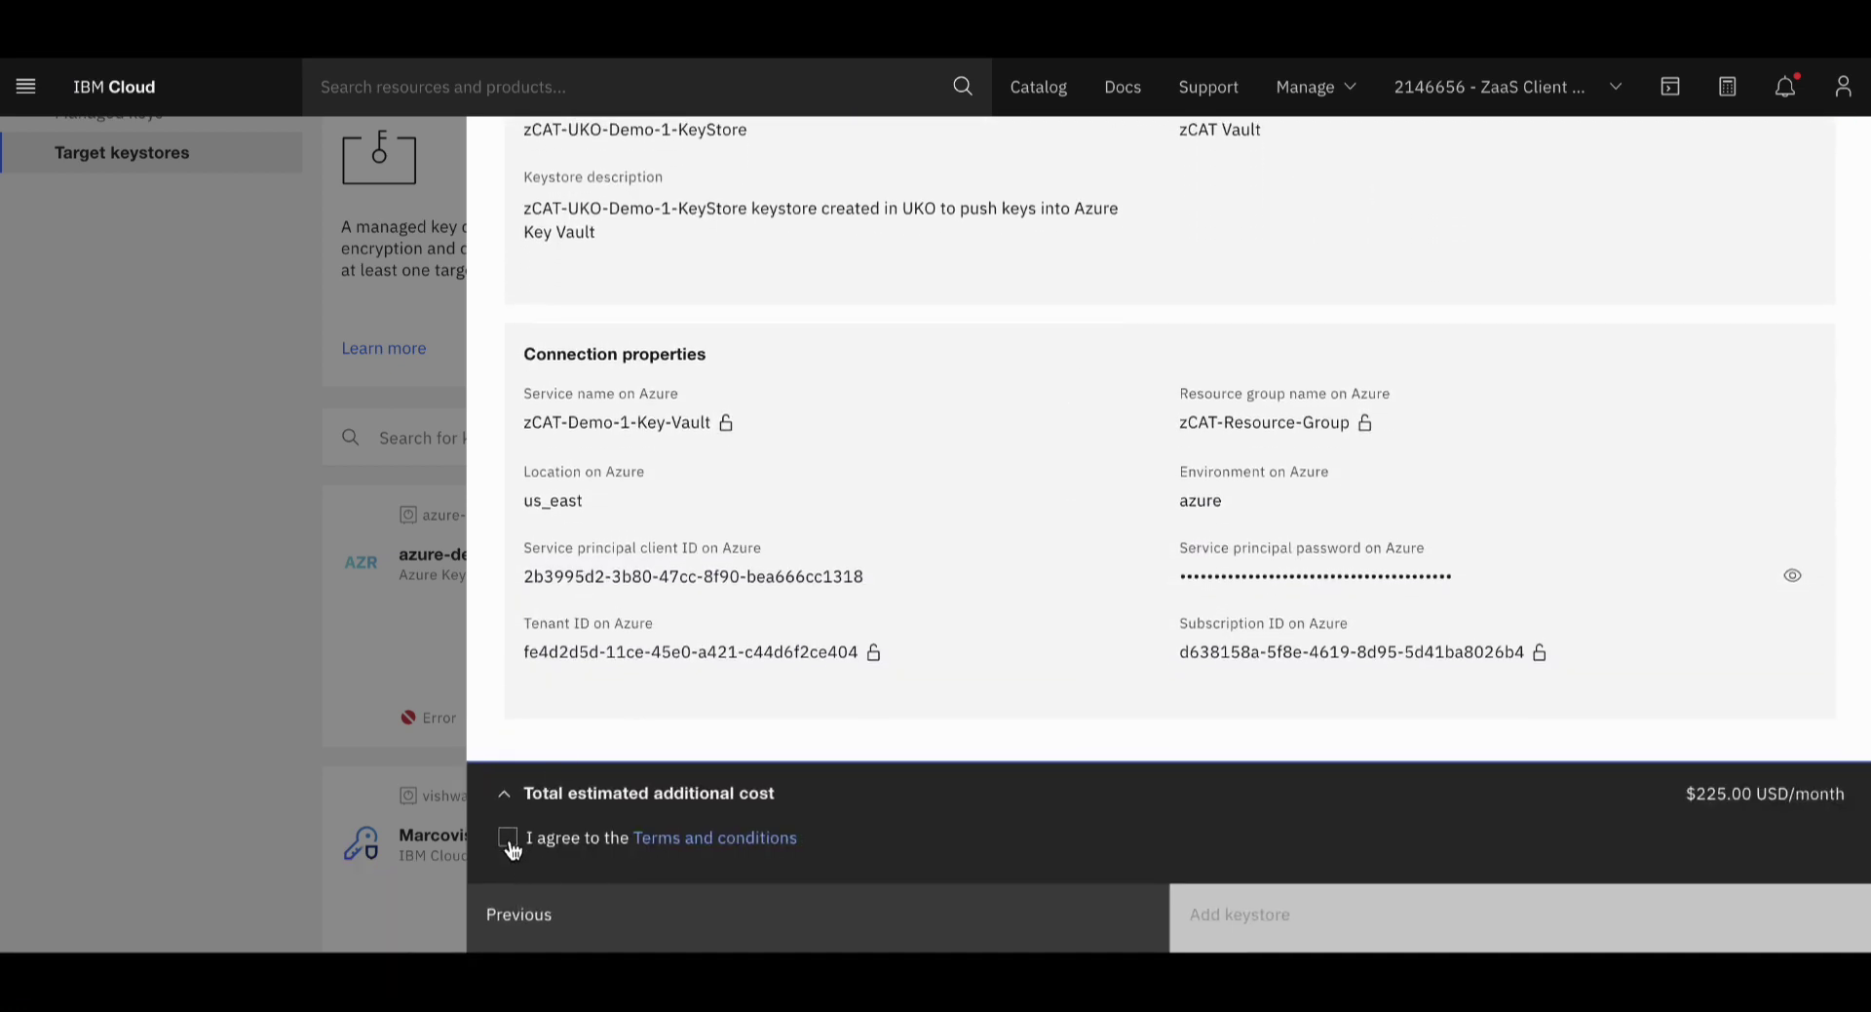
{"action": "left_click", "coordinate": [508, 840]}
{"action": "left_click", "coordinate": [1296, 926]}
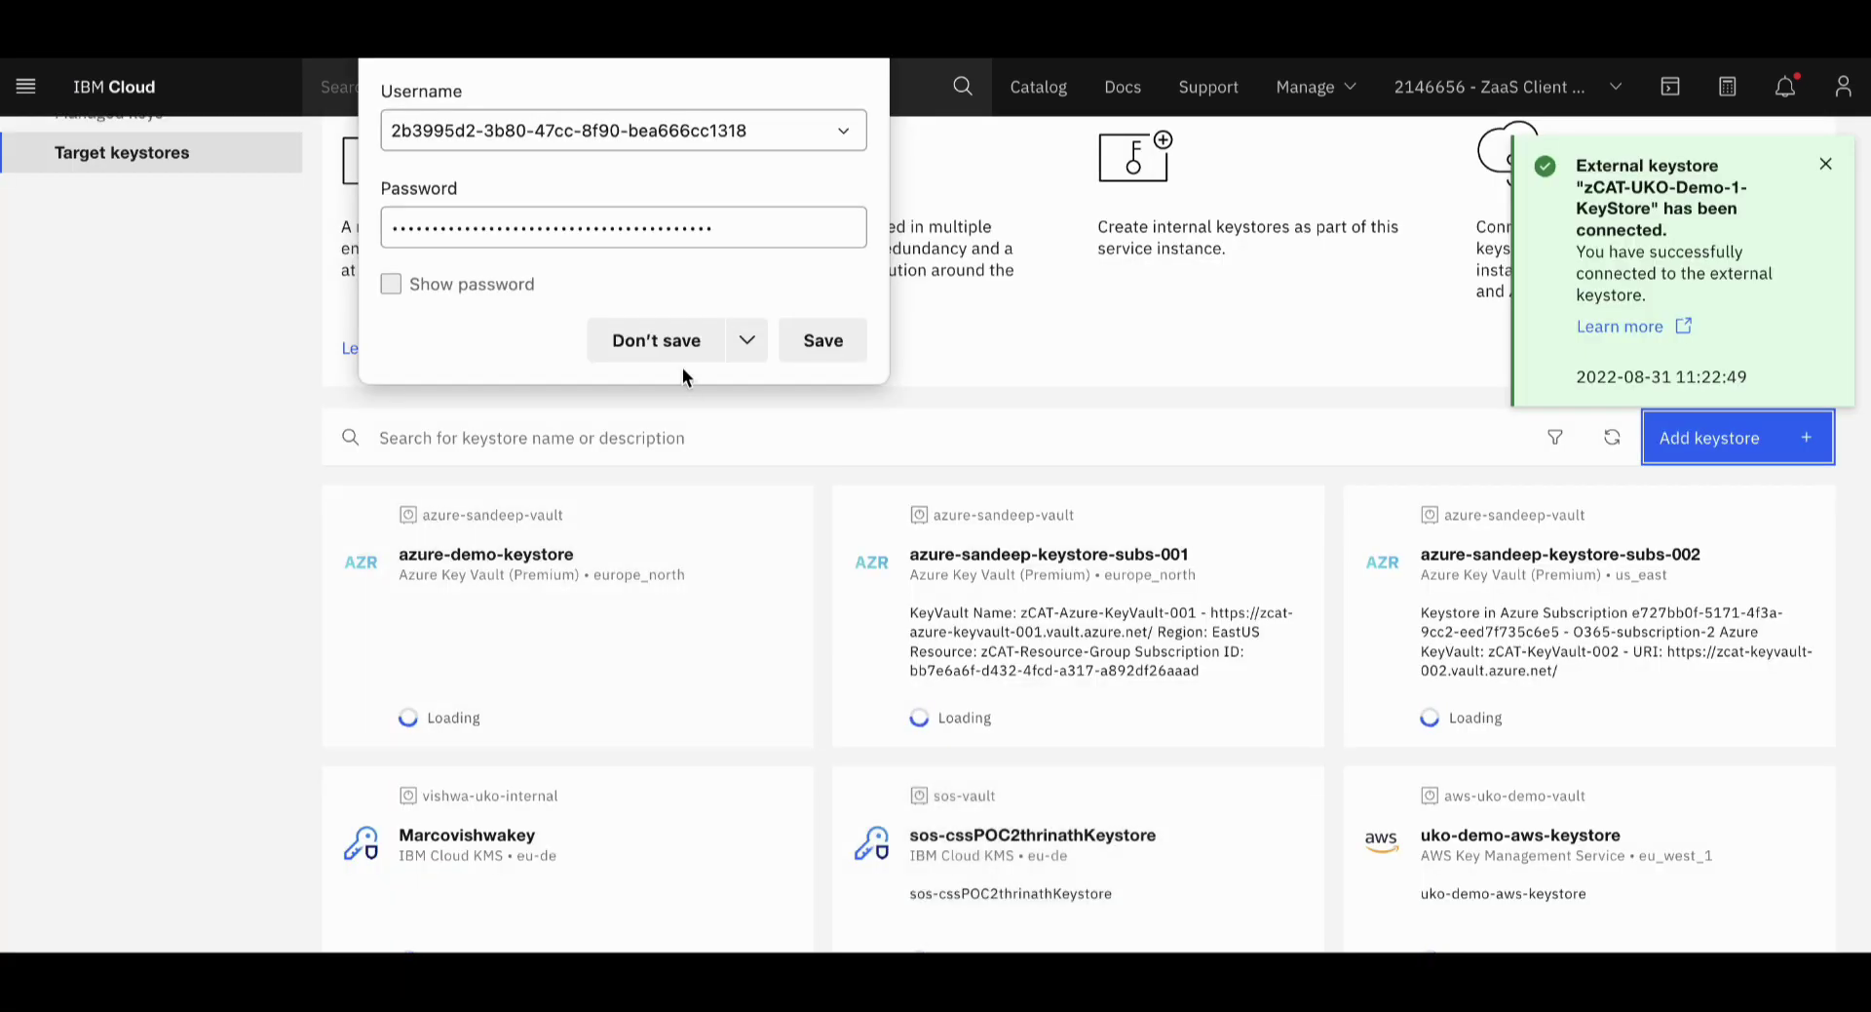
Decline the browser's save-password offer and open zCAT-UKO-Demo-1-KeyStore's details
{"action": "left_click", "coordinate": [667, 348]}
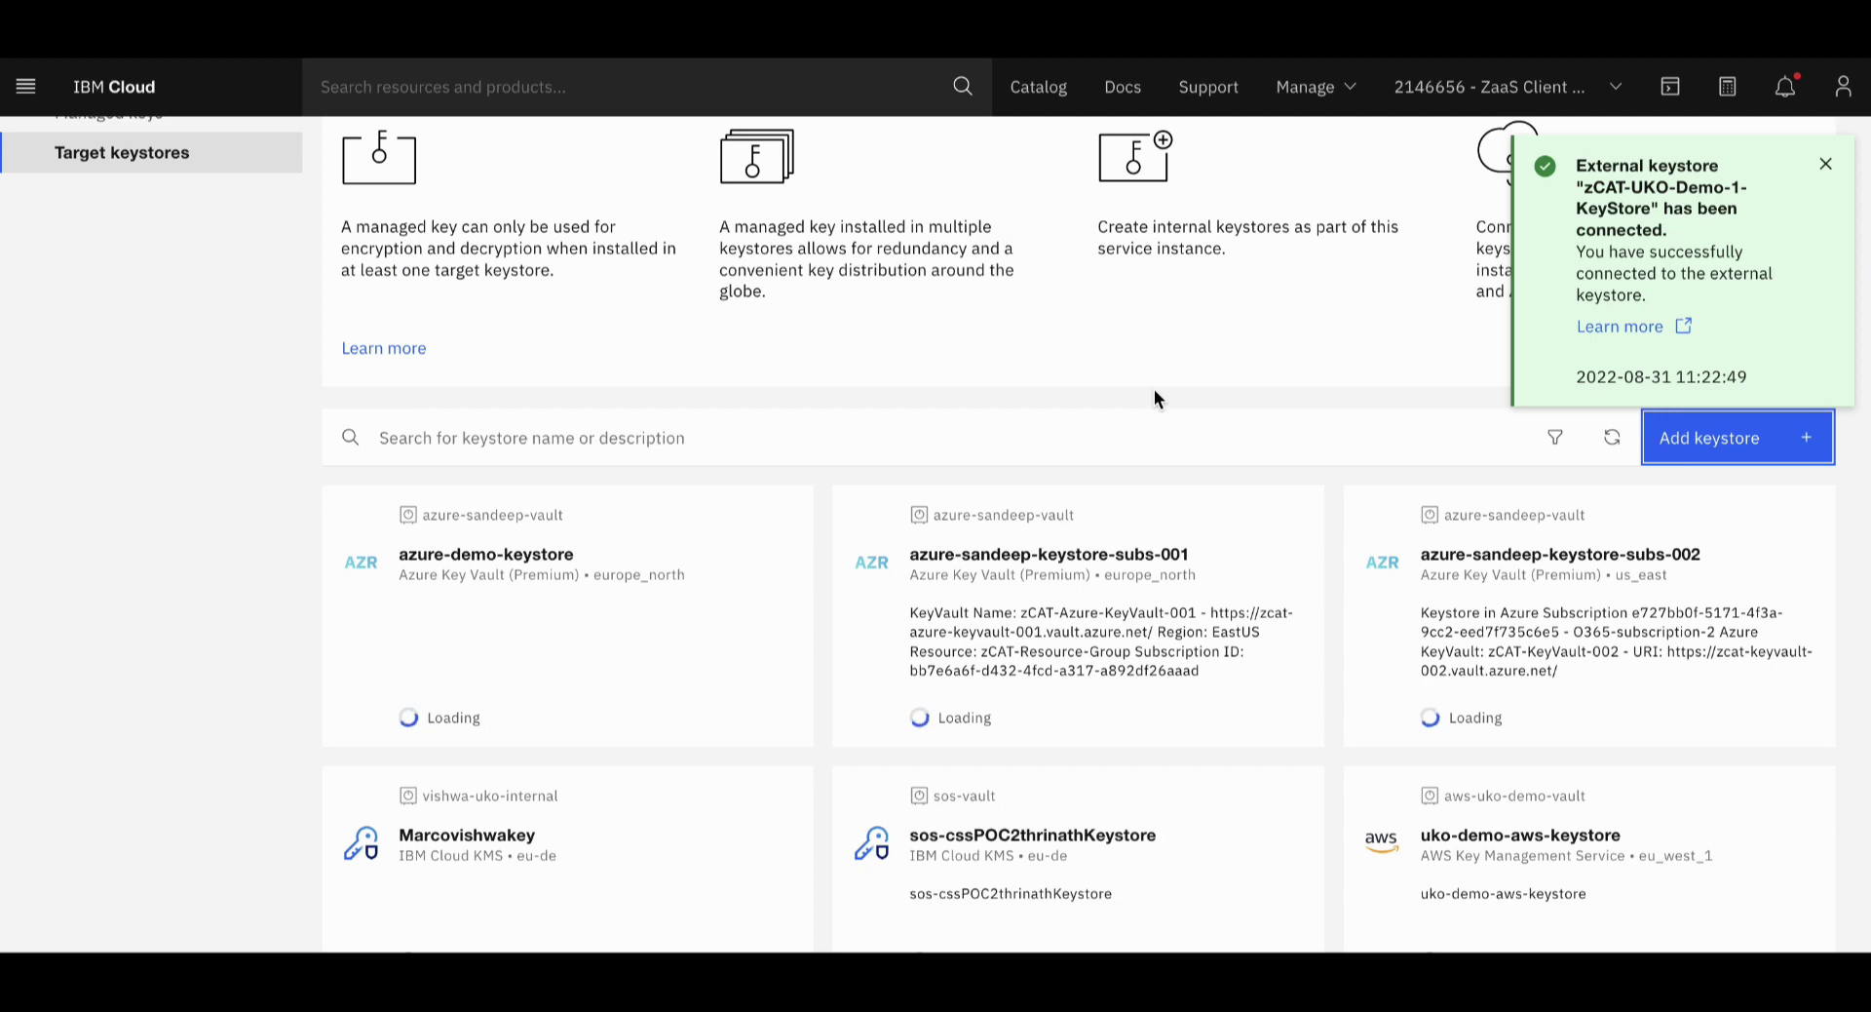
{"action": "scroll", "coordinate": [1186, 673], "scroll_direction": "down", "scroll_amount": 5}
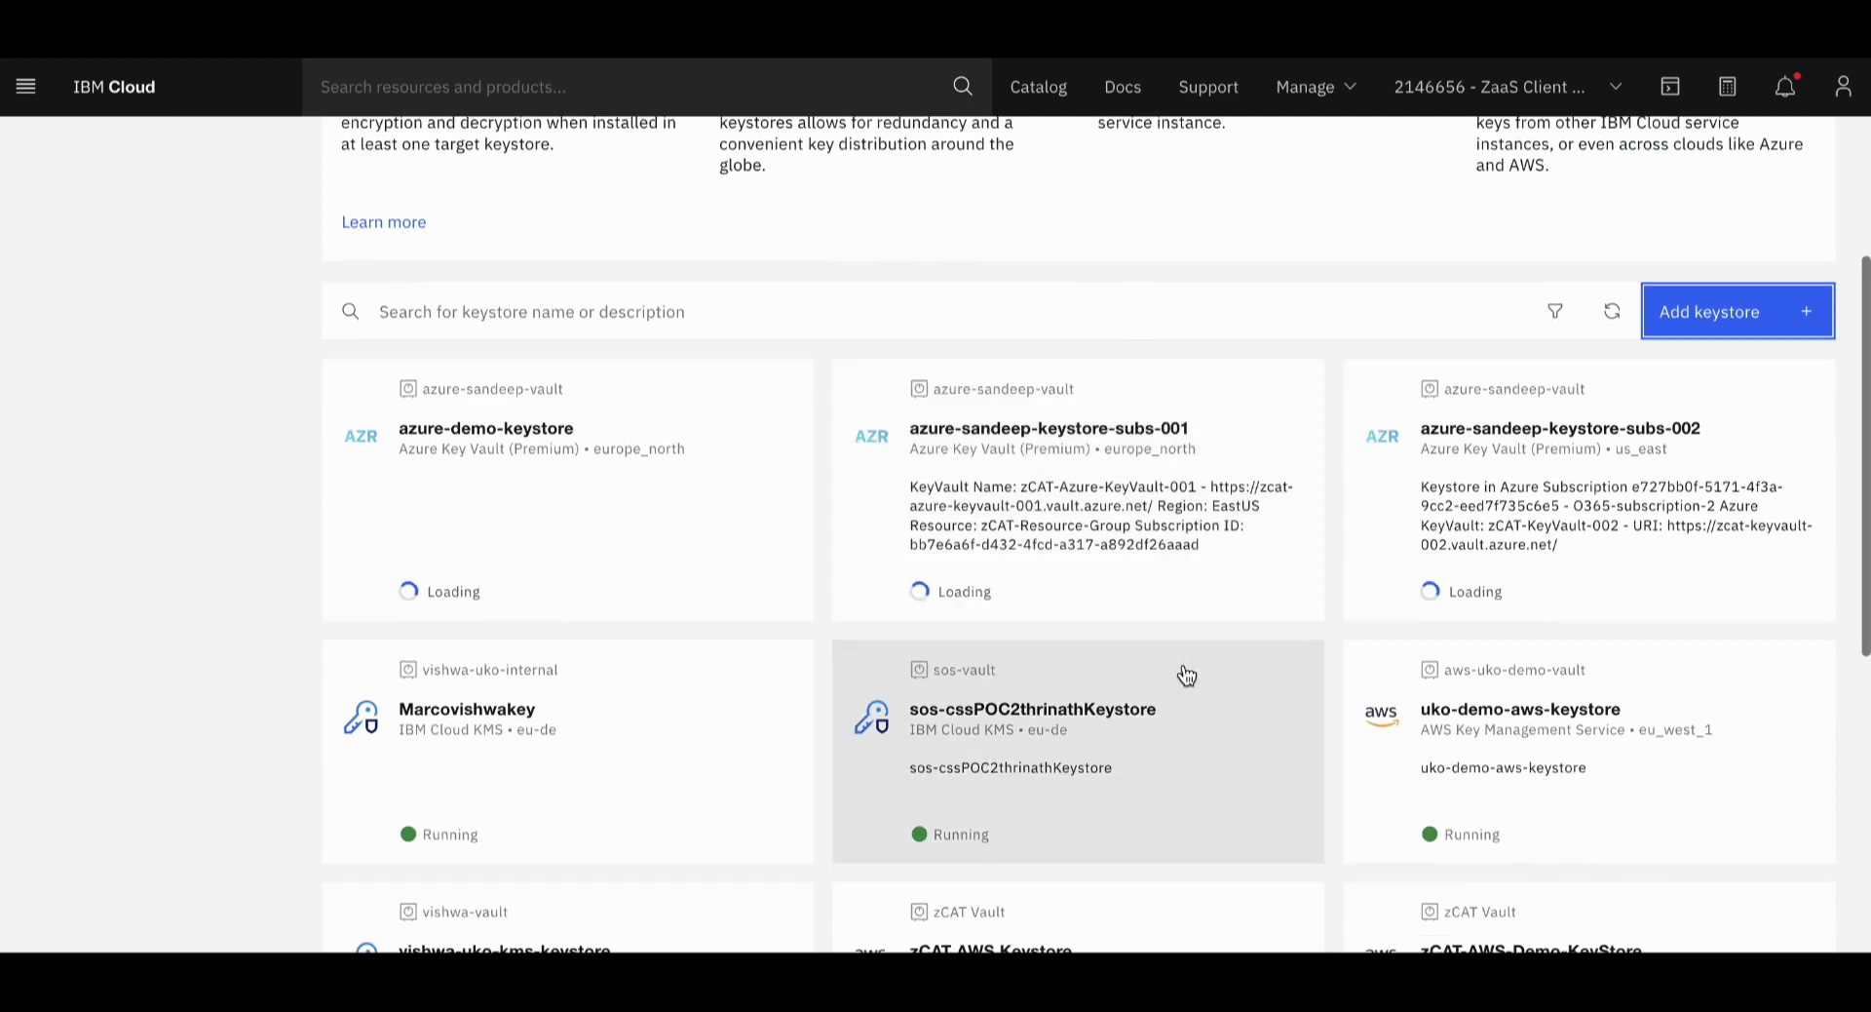
{"action": "scroll", "coordinate": [1186, 673], "scroll_direction": "down", "scroll_amount": 3}
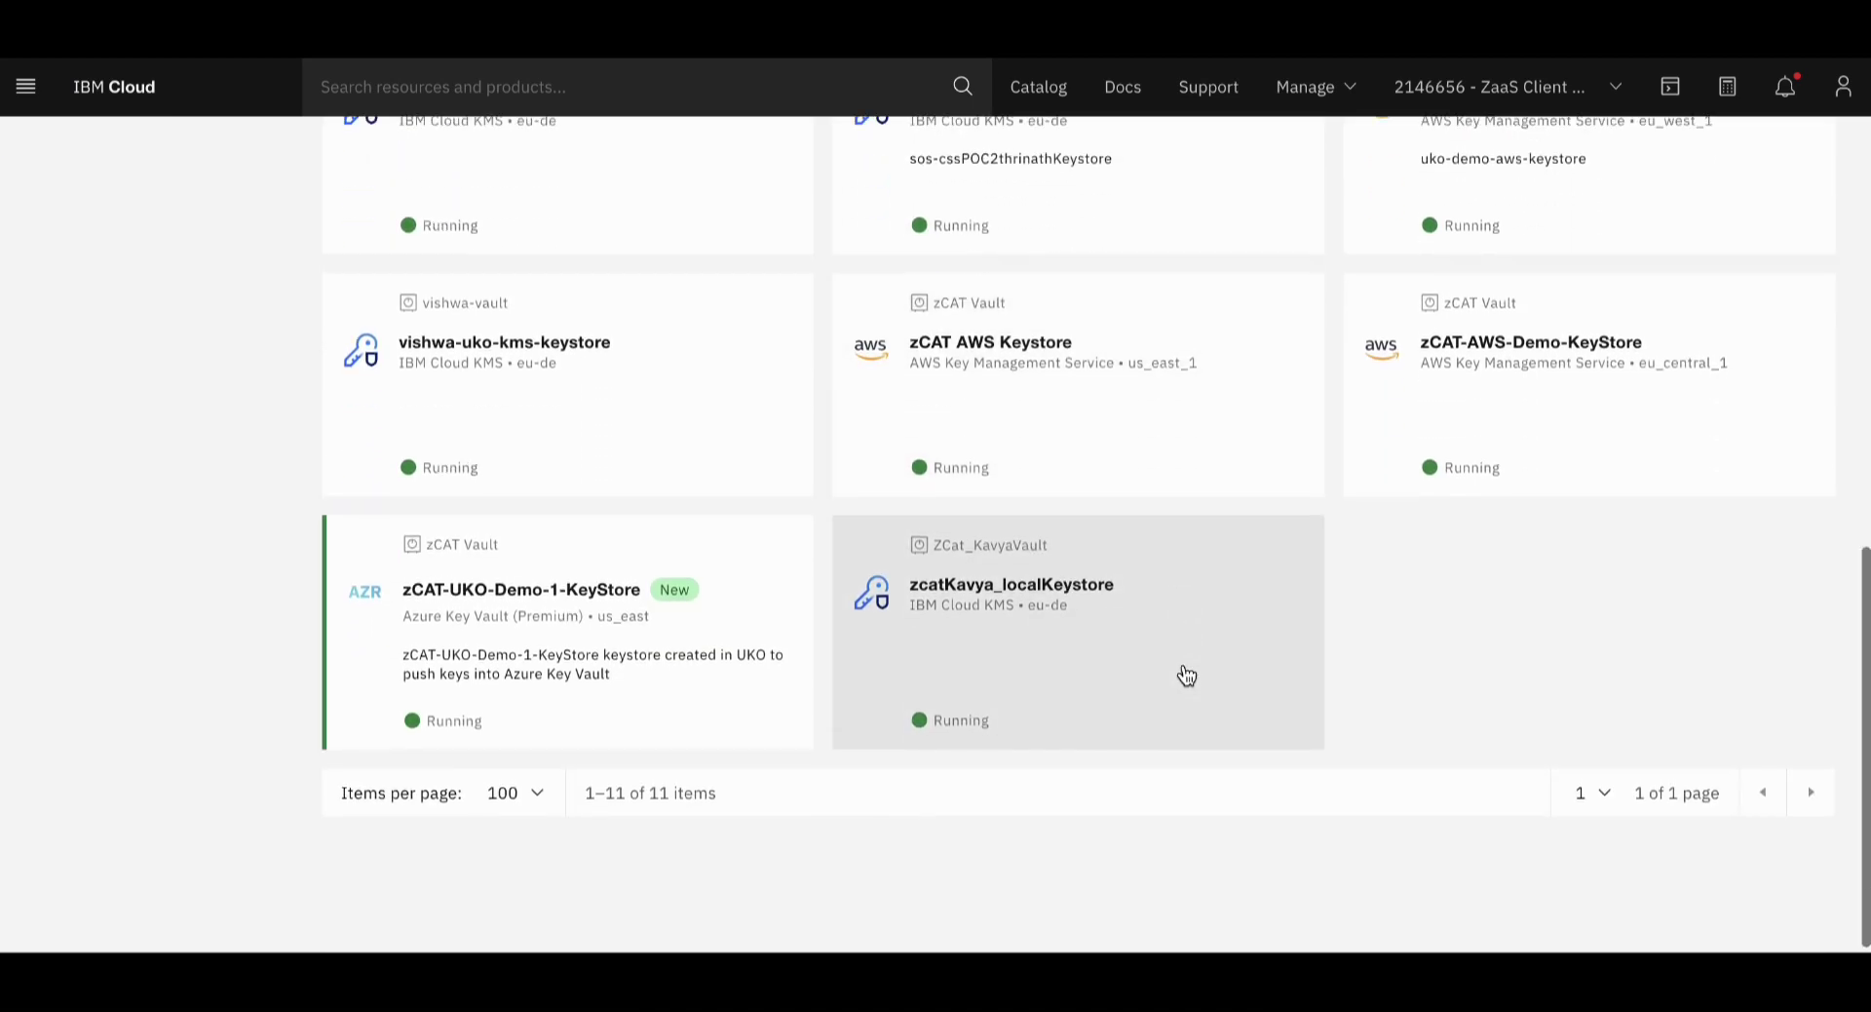
{"action": "left_click", "coordinate": [545, 639]}
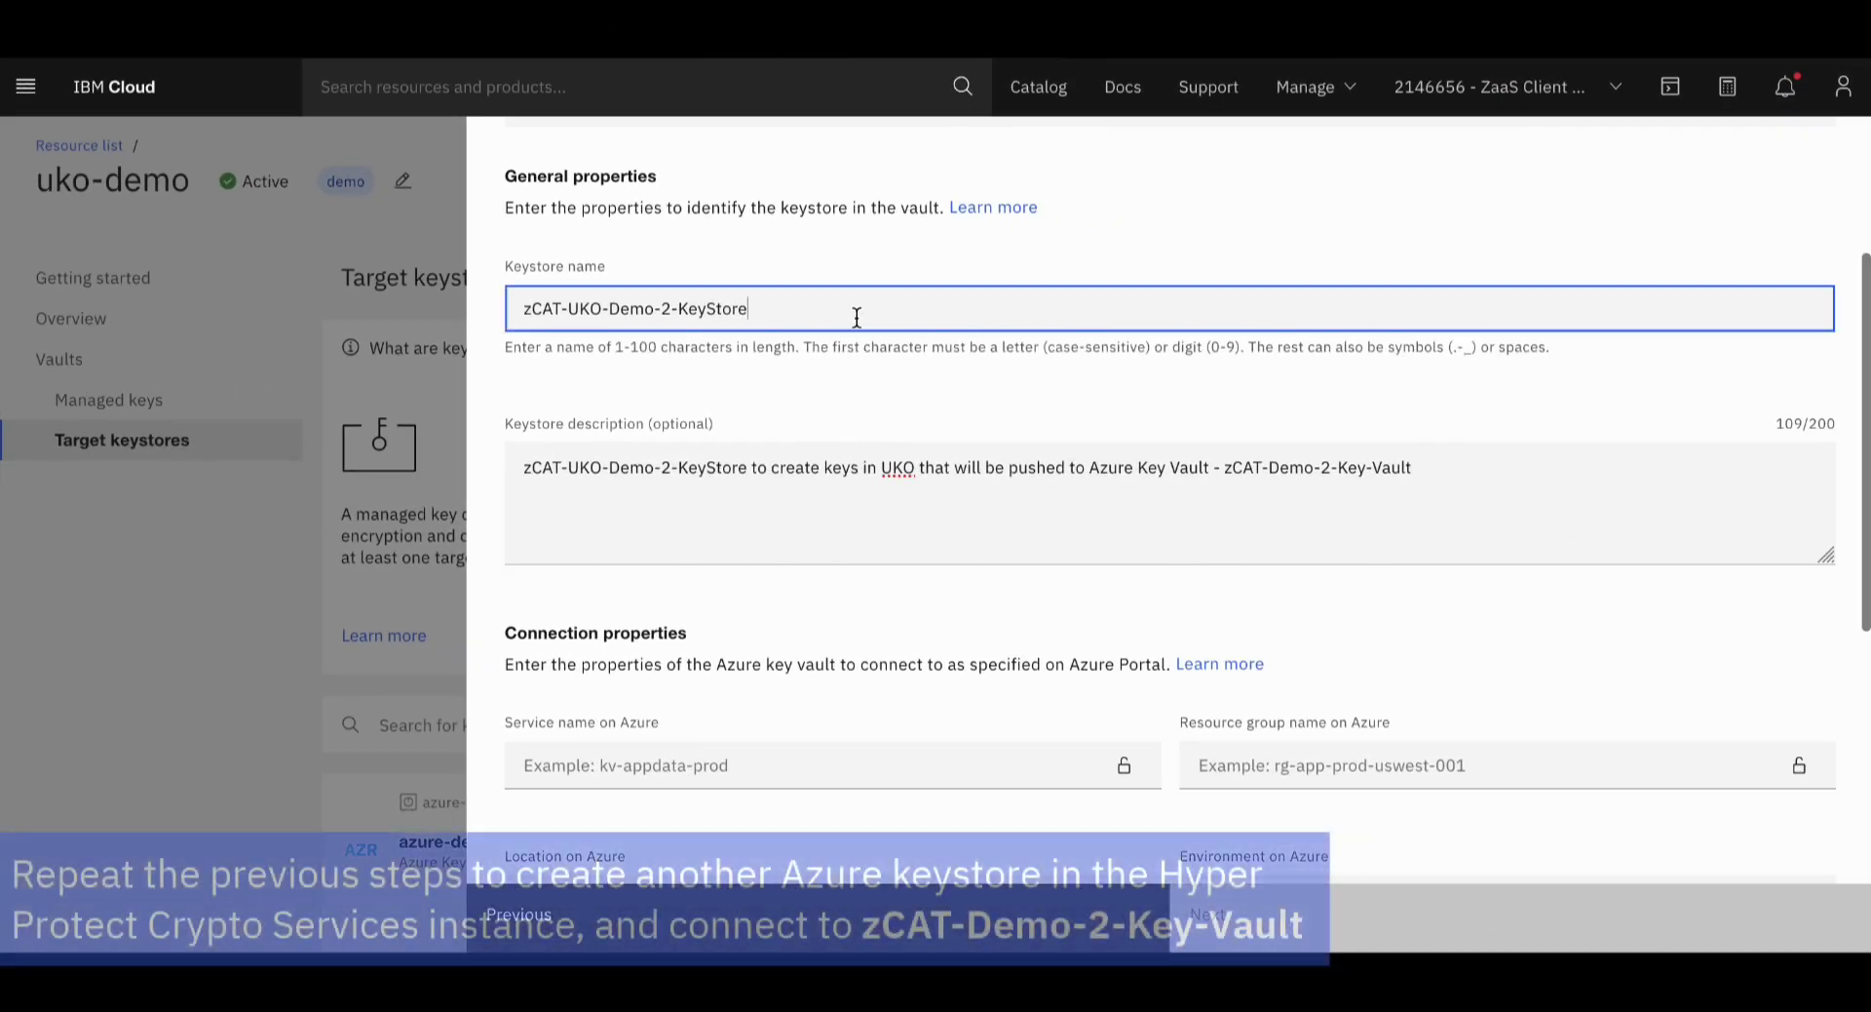
Enter service zCAT-Demo-2-Key-Vault and its resource group, location us_east, environment azure
{"action": "scroll", "coordinate": [1039, 442], "scroll_direction": "down", "scroll_amount": 4}
{"action": "left_click", "coordinate": [1010, 409]}
{"action": "type", "text": "zCAT-Demo-2-Key-Vault"}
{"action": "left_click", "coordinate": [1507, 410]}
{"action": "type", "text": "zCAT"}
{"action": "left_click", "coordinate": [1027, 546]}
{"action": "scroll", "coordinate": [840, 735], "scroll_direction": "down", "scroll_amount": 15}
{"action": "left_click", "coordinate": [843, 749]}
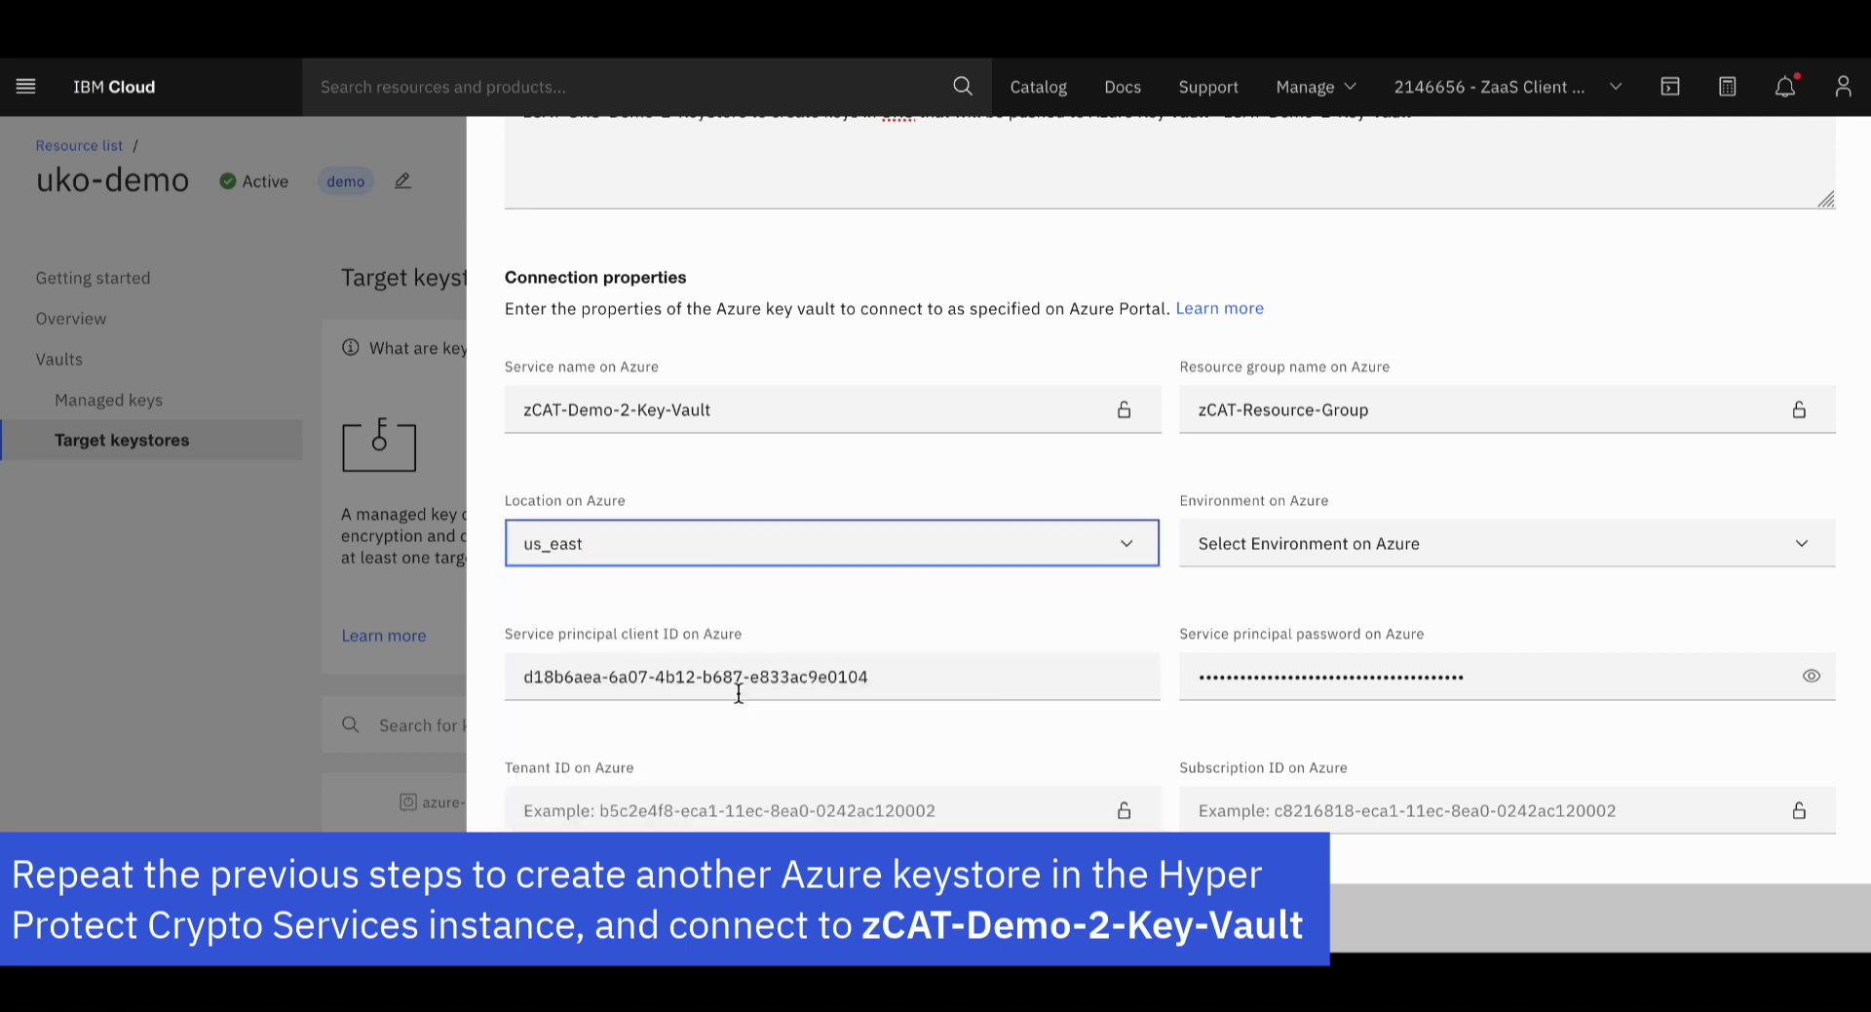
{"action": "left_click", "coordinate": [1332, 542]}
{"action": "left_click", "coordinate": [1294, 587]}
Fill in the service principal client ID, password, tenant ID and subscription ID
{"action": "scroll", "coordinate": [1031, 663], "scroll_direction": "down", "scroll_amount": 1}
{"action": "left_click", "coordinate": [961, 573]}
{"action": "left_click", "coordinate": [1512, 574]}
{"action": "left_click", "coordinate": [890, 709]}
{"action": "key", "text": "ctrl+v"}
{"action": "left_click", "coordinate": [1243, 705]}
{"action": "type", "text": "6e42e52b-d217-496a-ad7e-55a0d00d4428"}
{"action": "left_click", "coordinate": [1033, 746]}
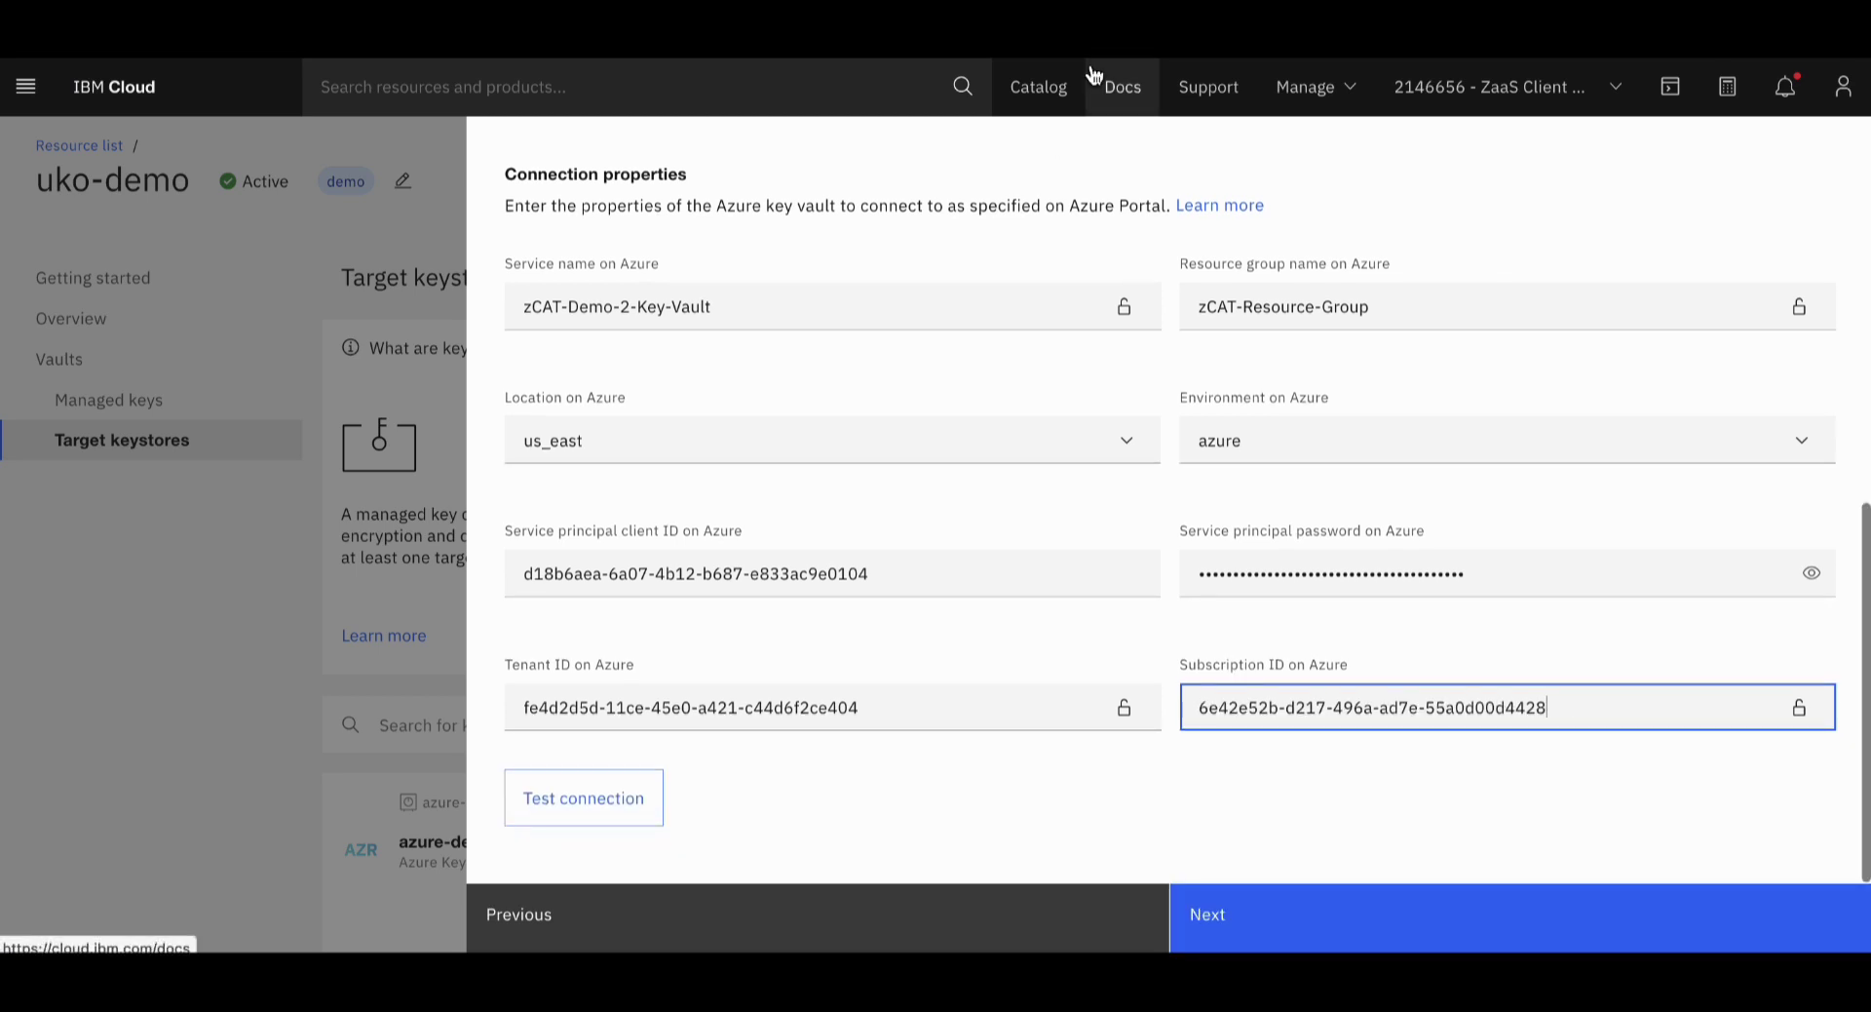
Test the connection, accept the terms and add zCAT-UKO-Demo-2-KeyStore
{"action": "left_click", "coordinate": [609, 807]}
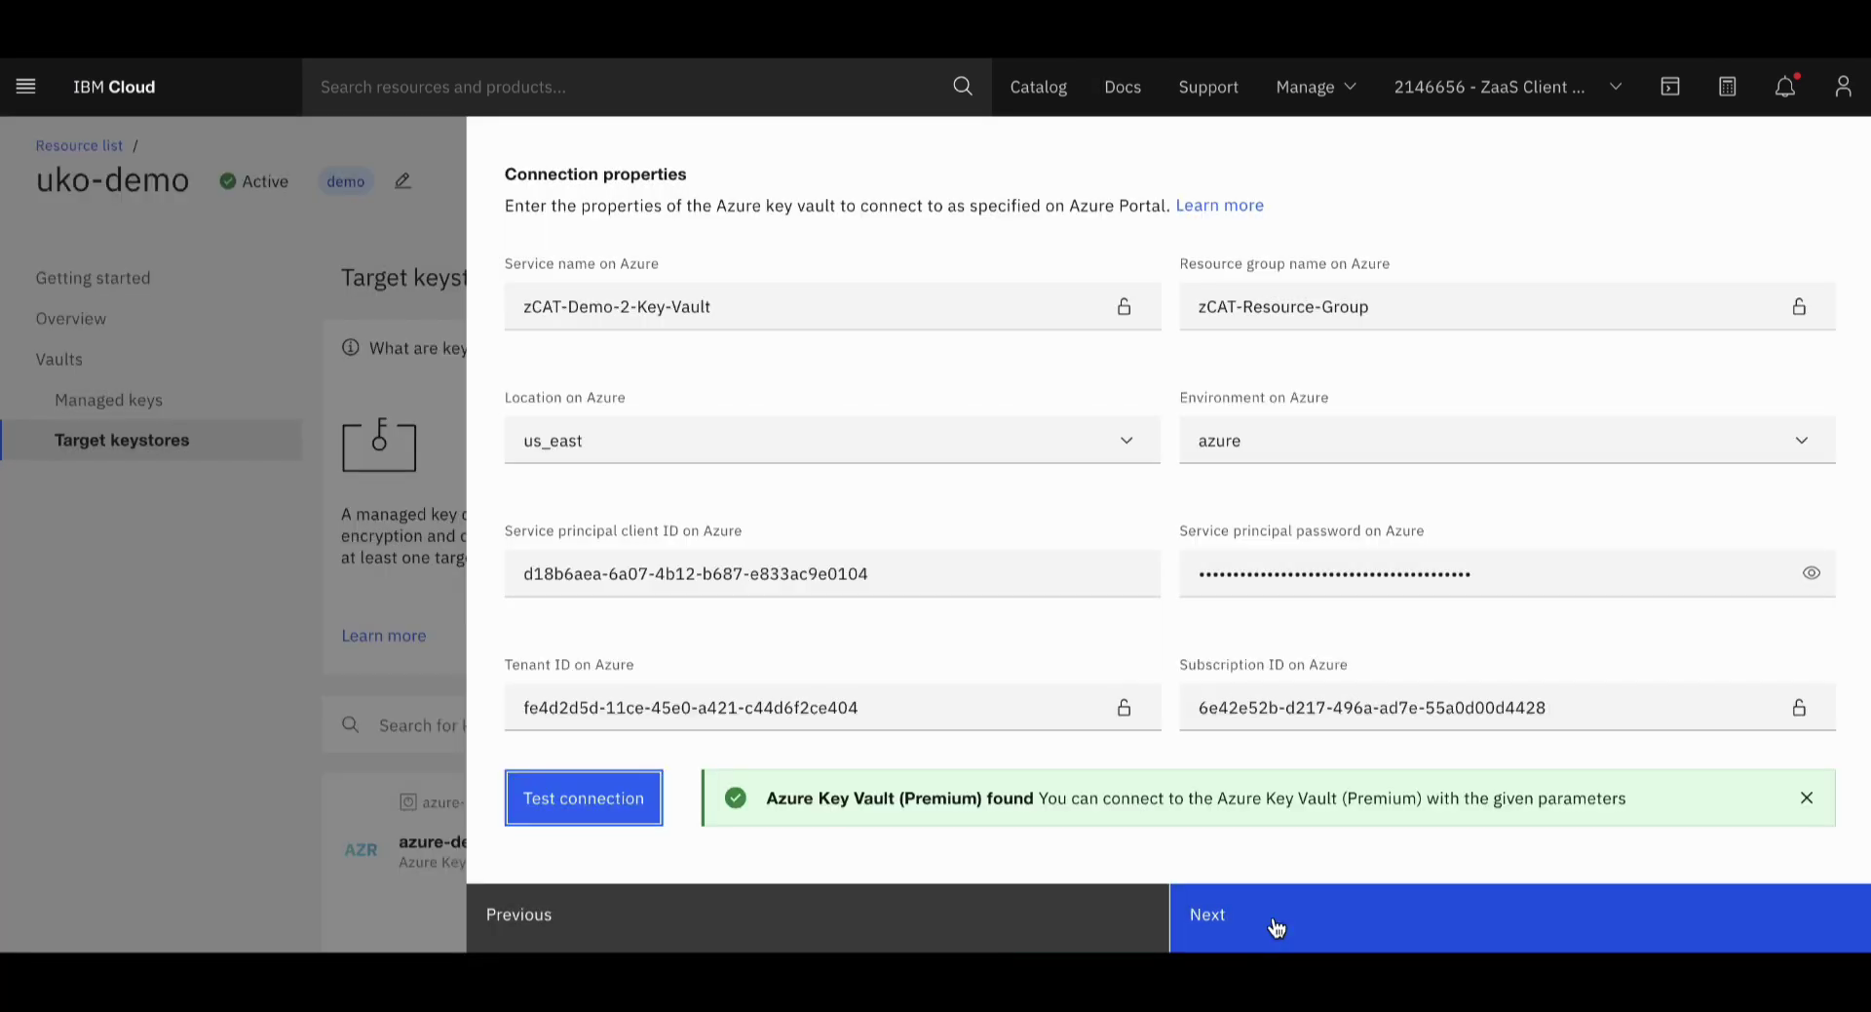
{"action": "left_click", "coordinate": [1274, 921]}
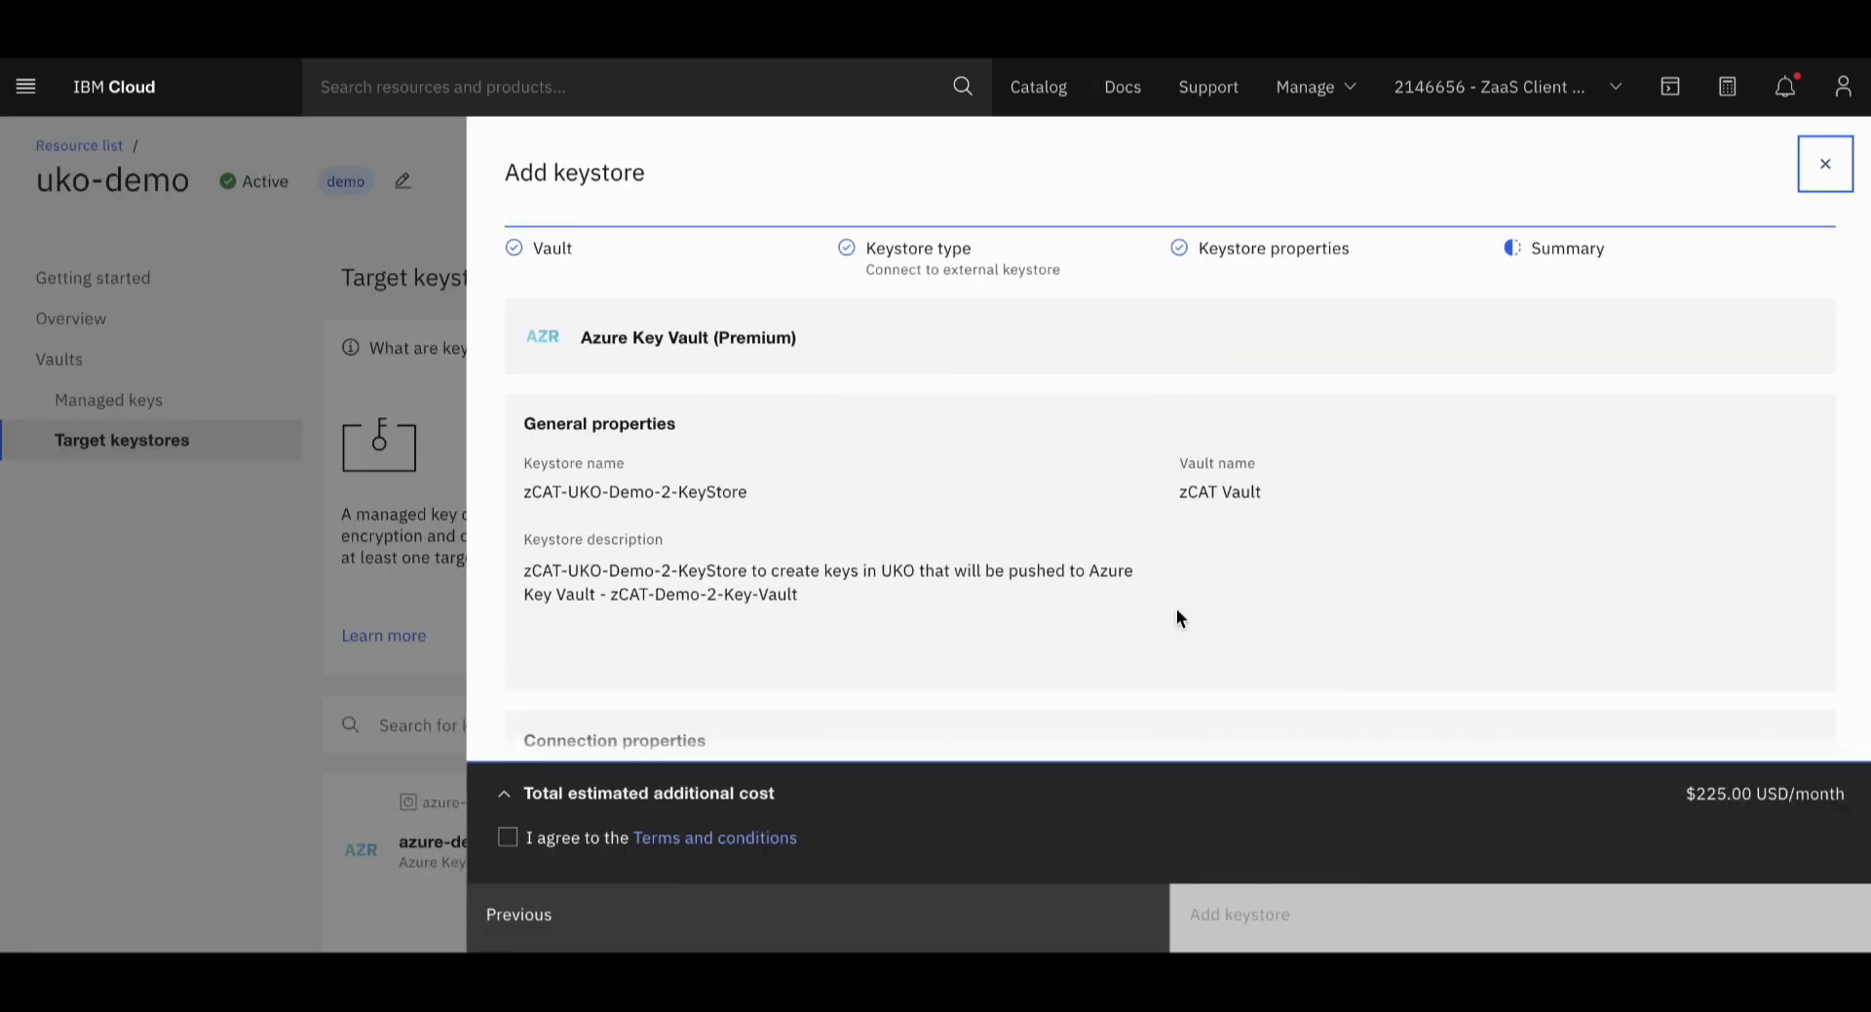
{"action": "scroll", "coordinate": [1181, 547], "scroll_direction": "down", "scroll_amount": 4}
{"action": "left_click", "coordinate": [508, 837]}
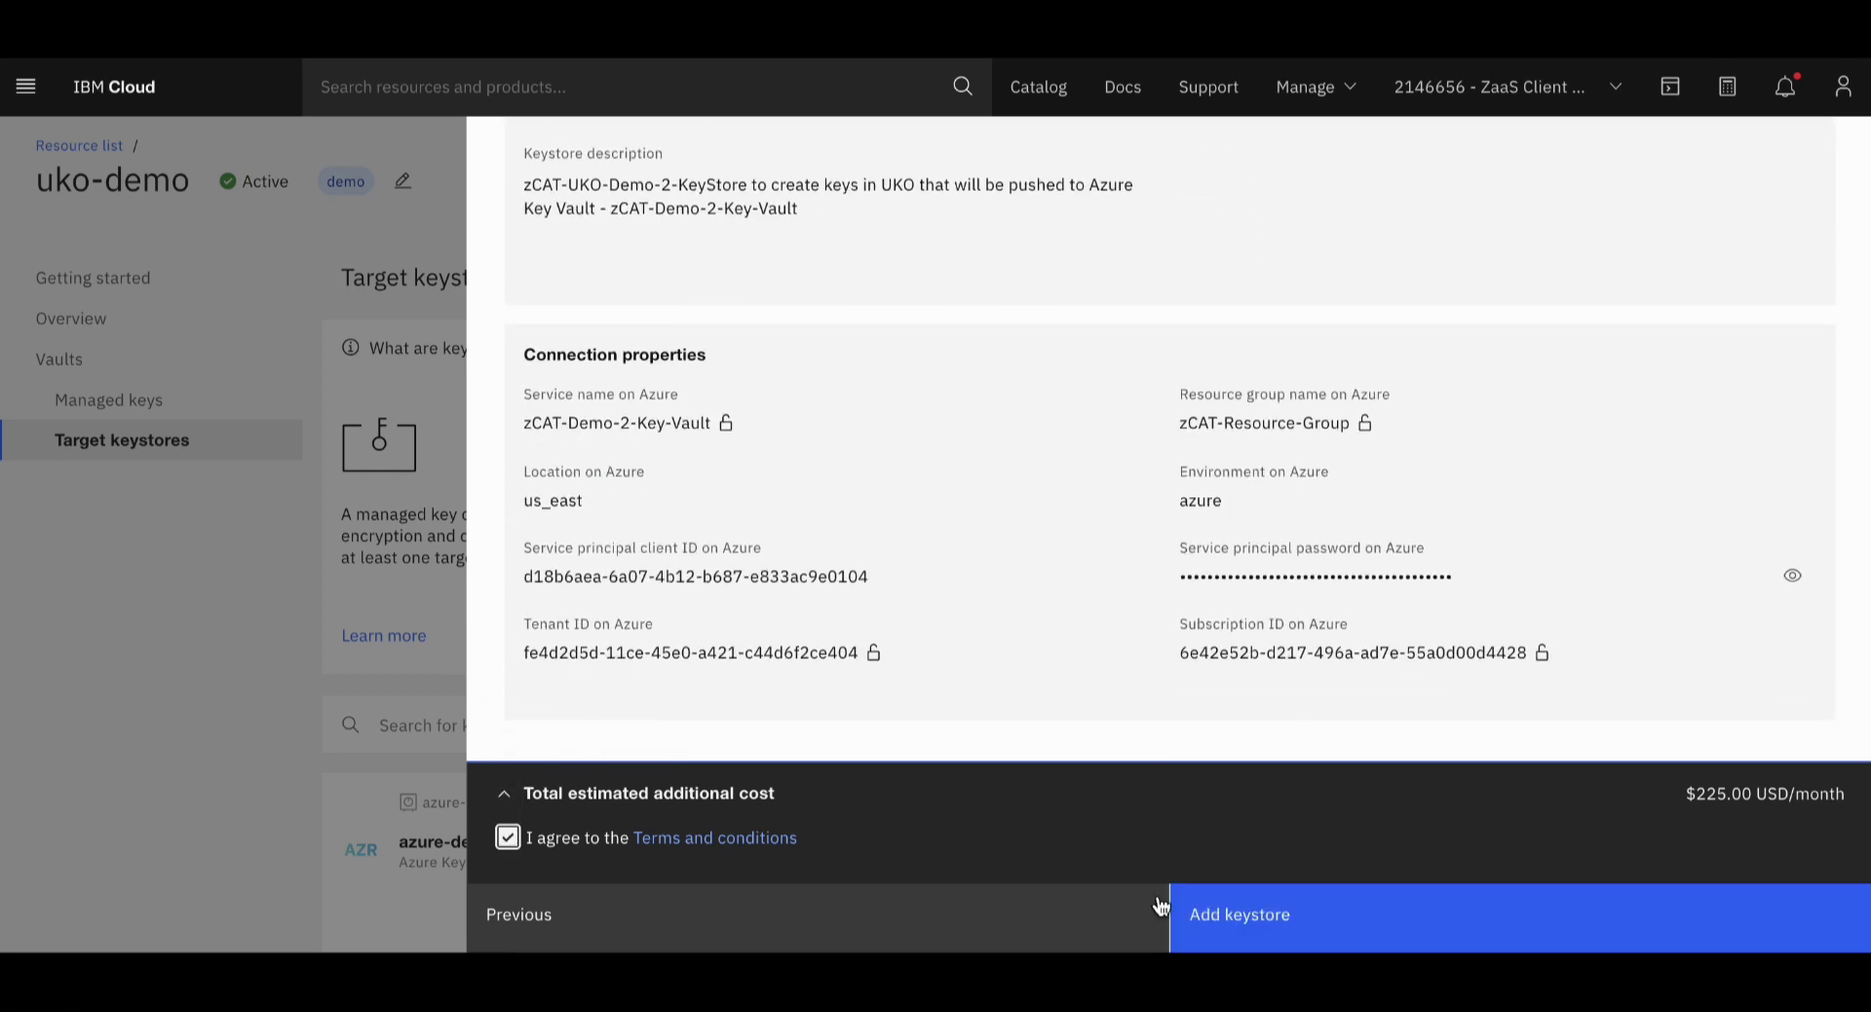
{"action": "left_click", "coordinate": [1309, 907]}
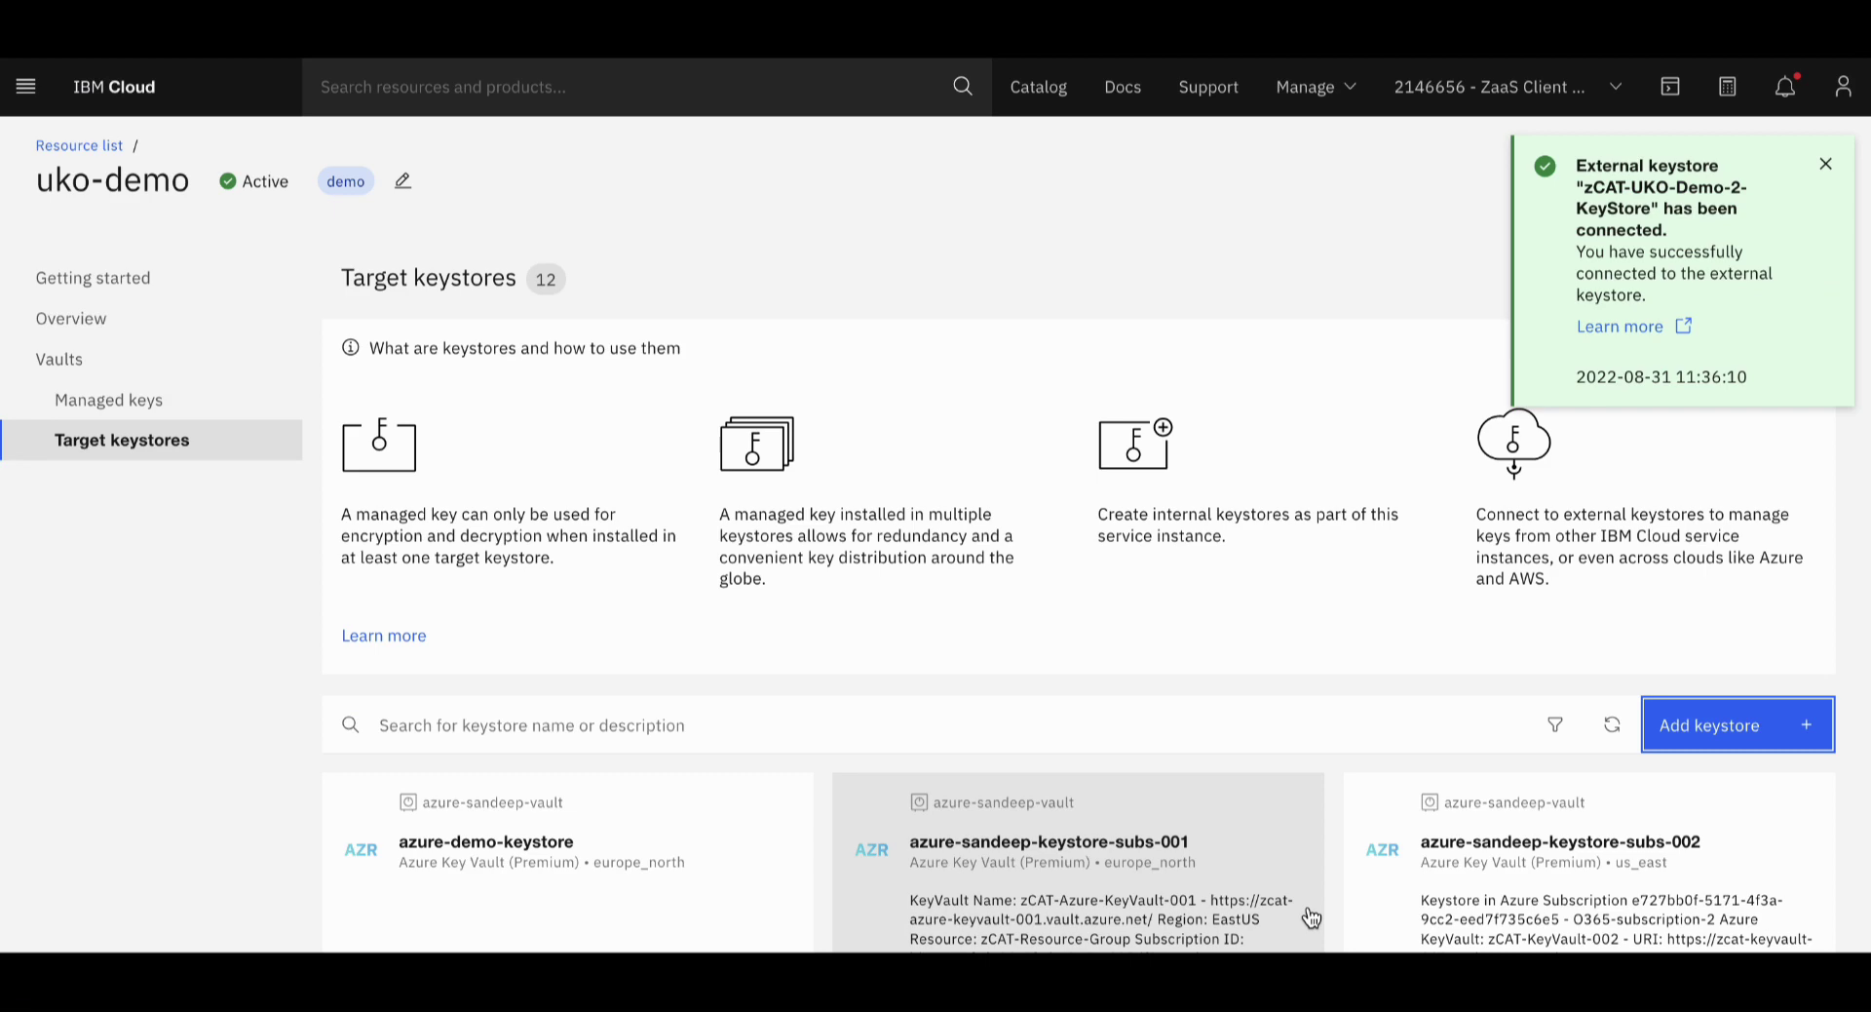
Start a new managed key in zCAT Vault for the Azure Key Vault keystore type
{"action": "scroll", "coordinate": [1218, 614], "scroll_direction": "down", "scroll_amount": 10}
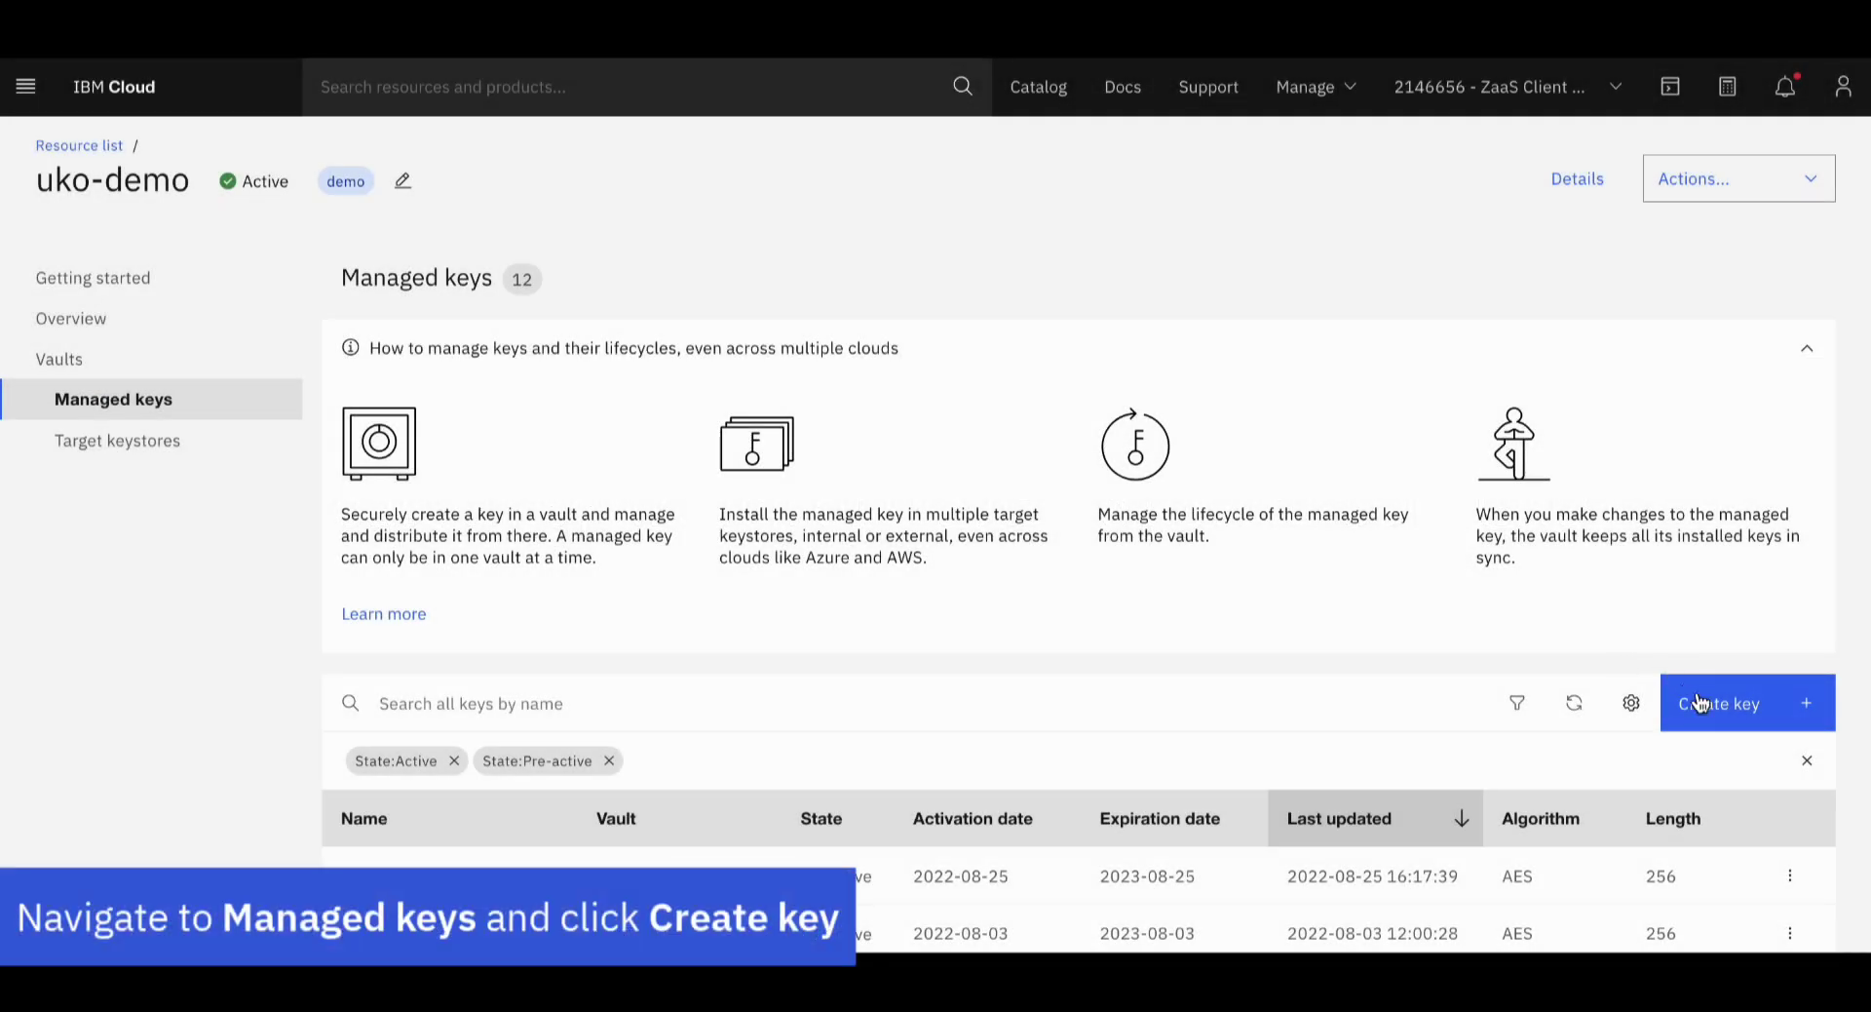
{"action": "left_click", "coordinate": [1700, 703]}
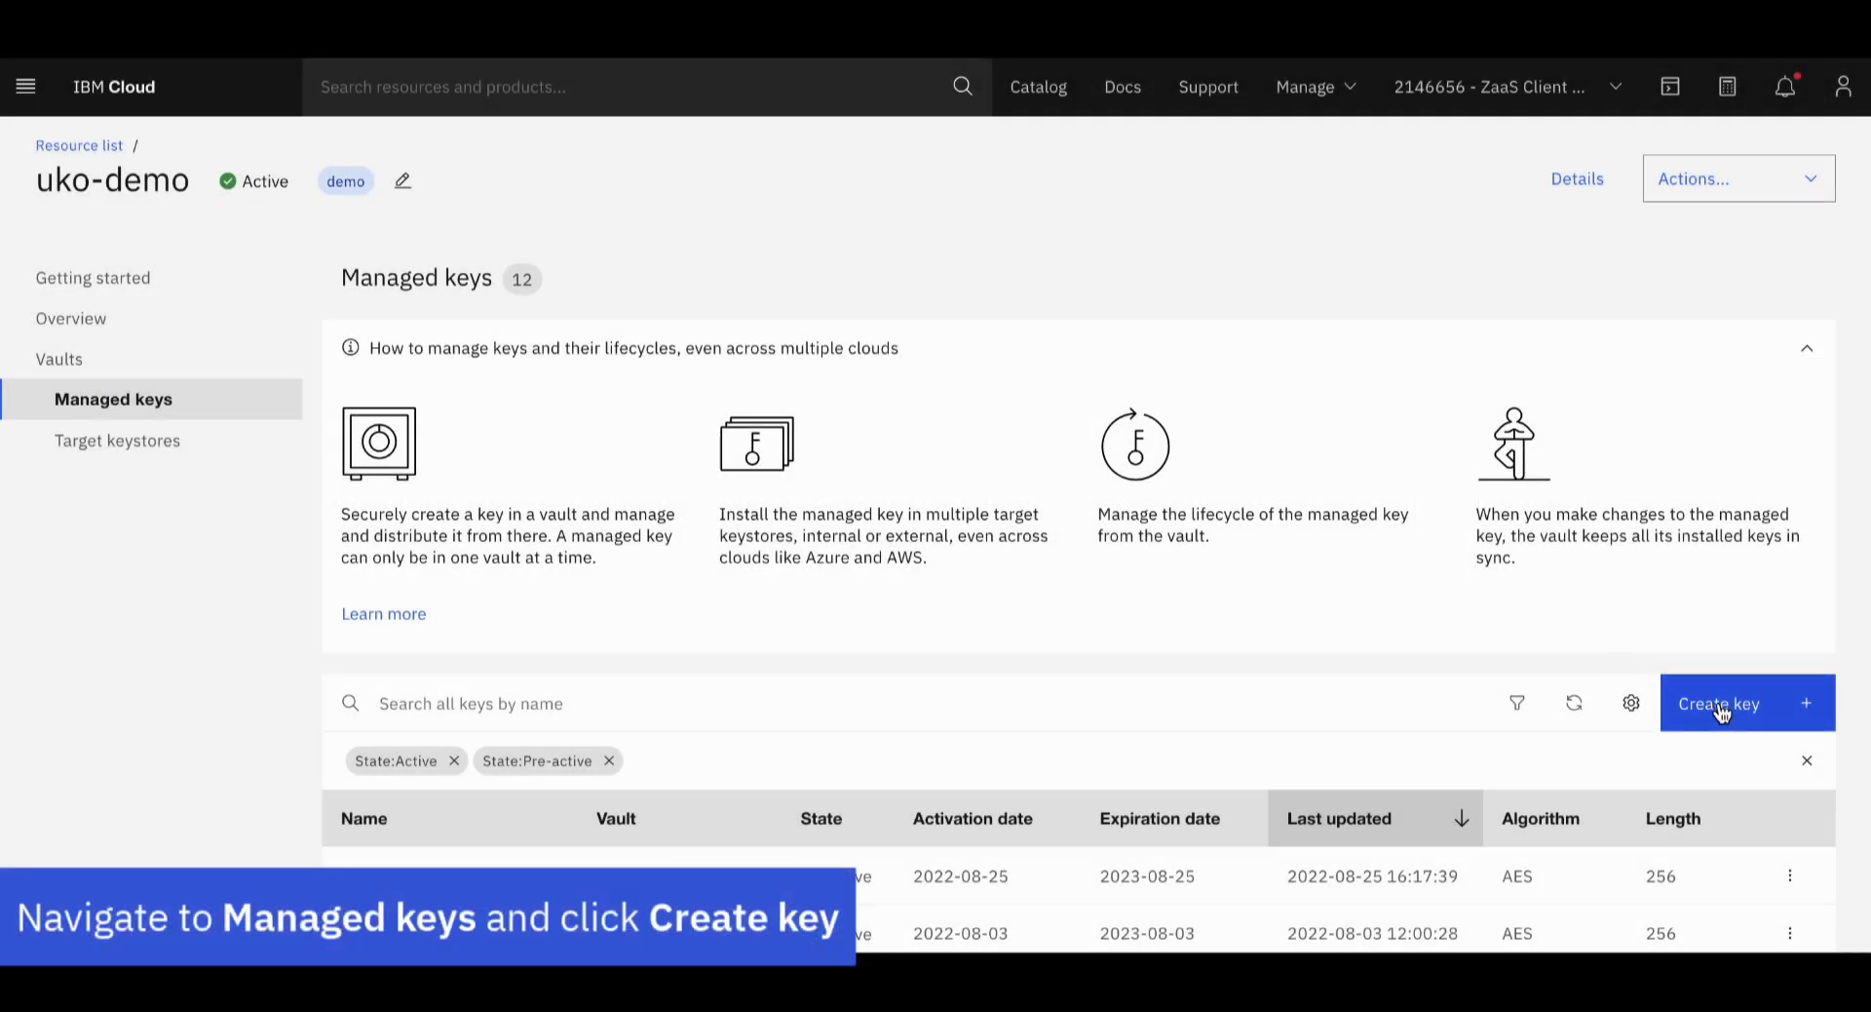
{"action": "scroll", "coordinate": [1599, 694], "scroll_direction": "down", "scroll_amount": 2}
{"action": "scroll", "coordinate": [1552, 690], "scroll_direction": "down", "scroll_amount": 3}
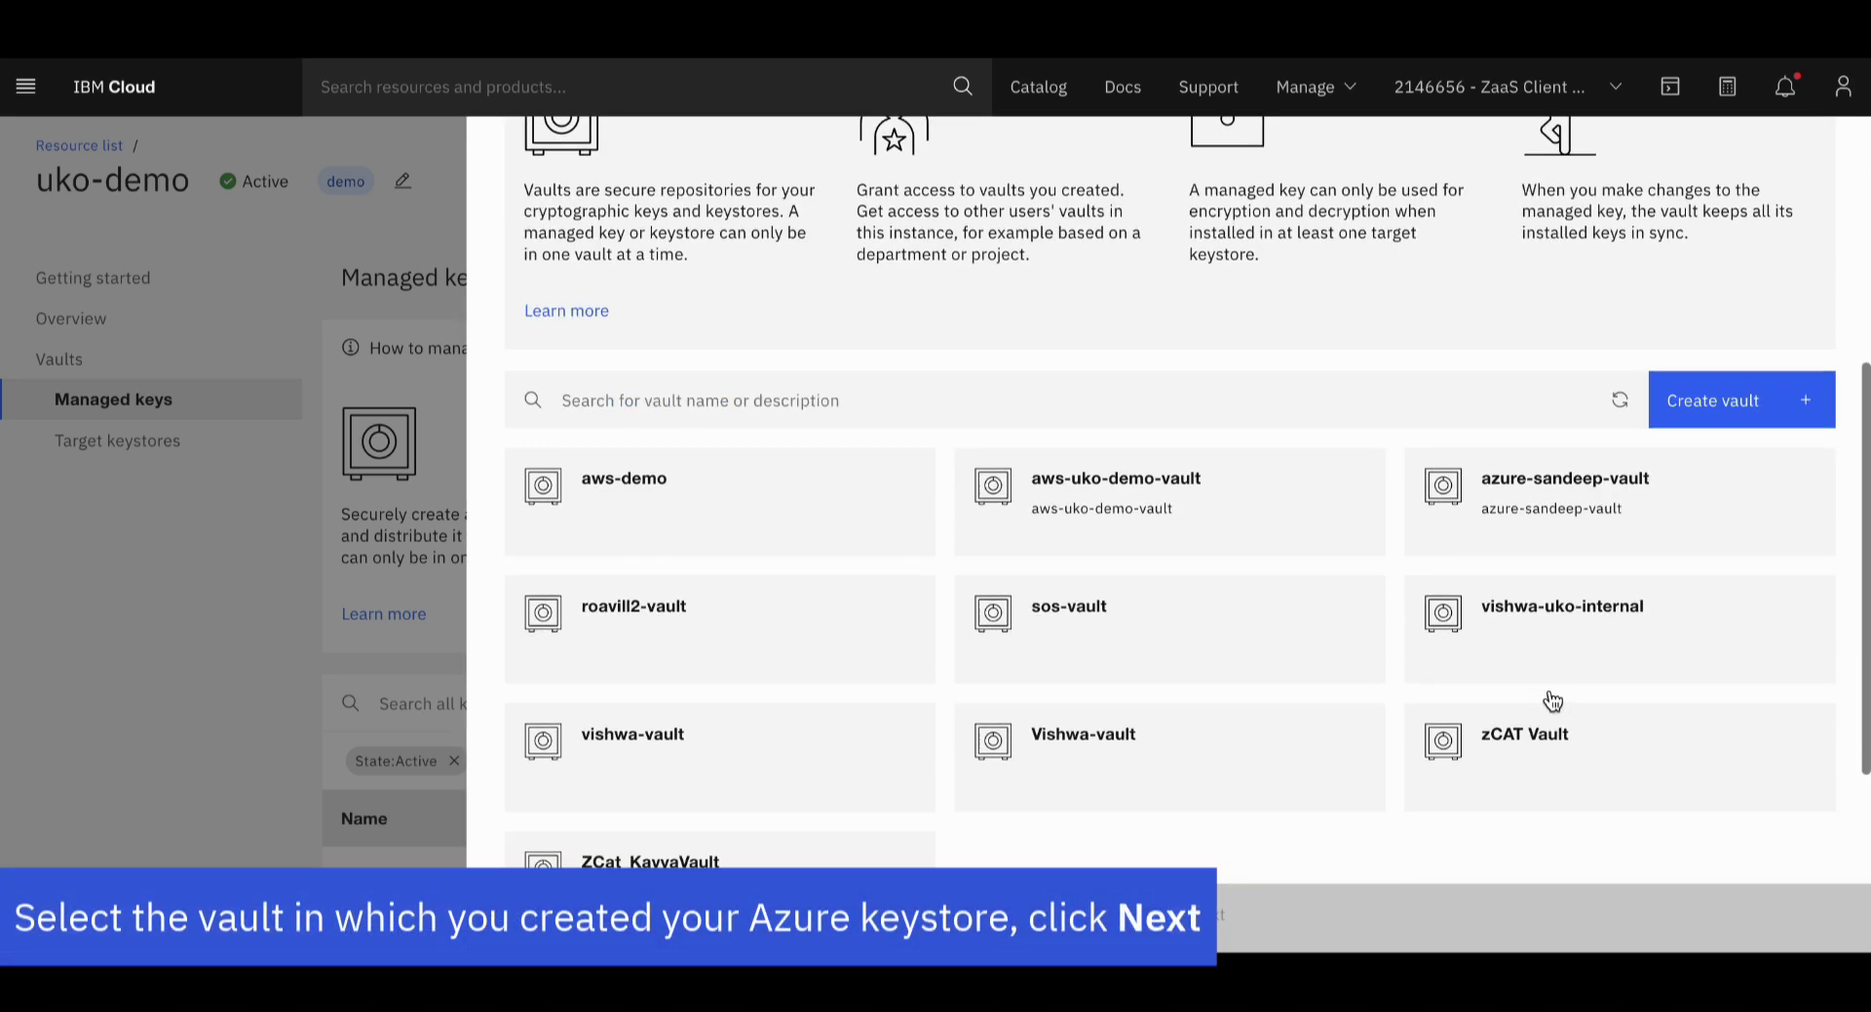
{"action": "left_click", "coordinate": [1524, 711]}
{"action": "left_click", "coordinate": [1390, 924]}
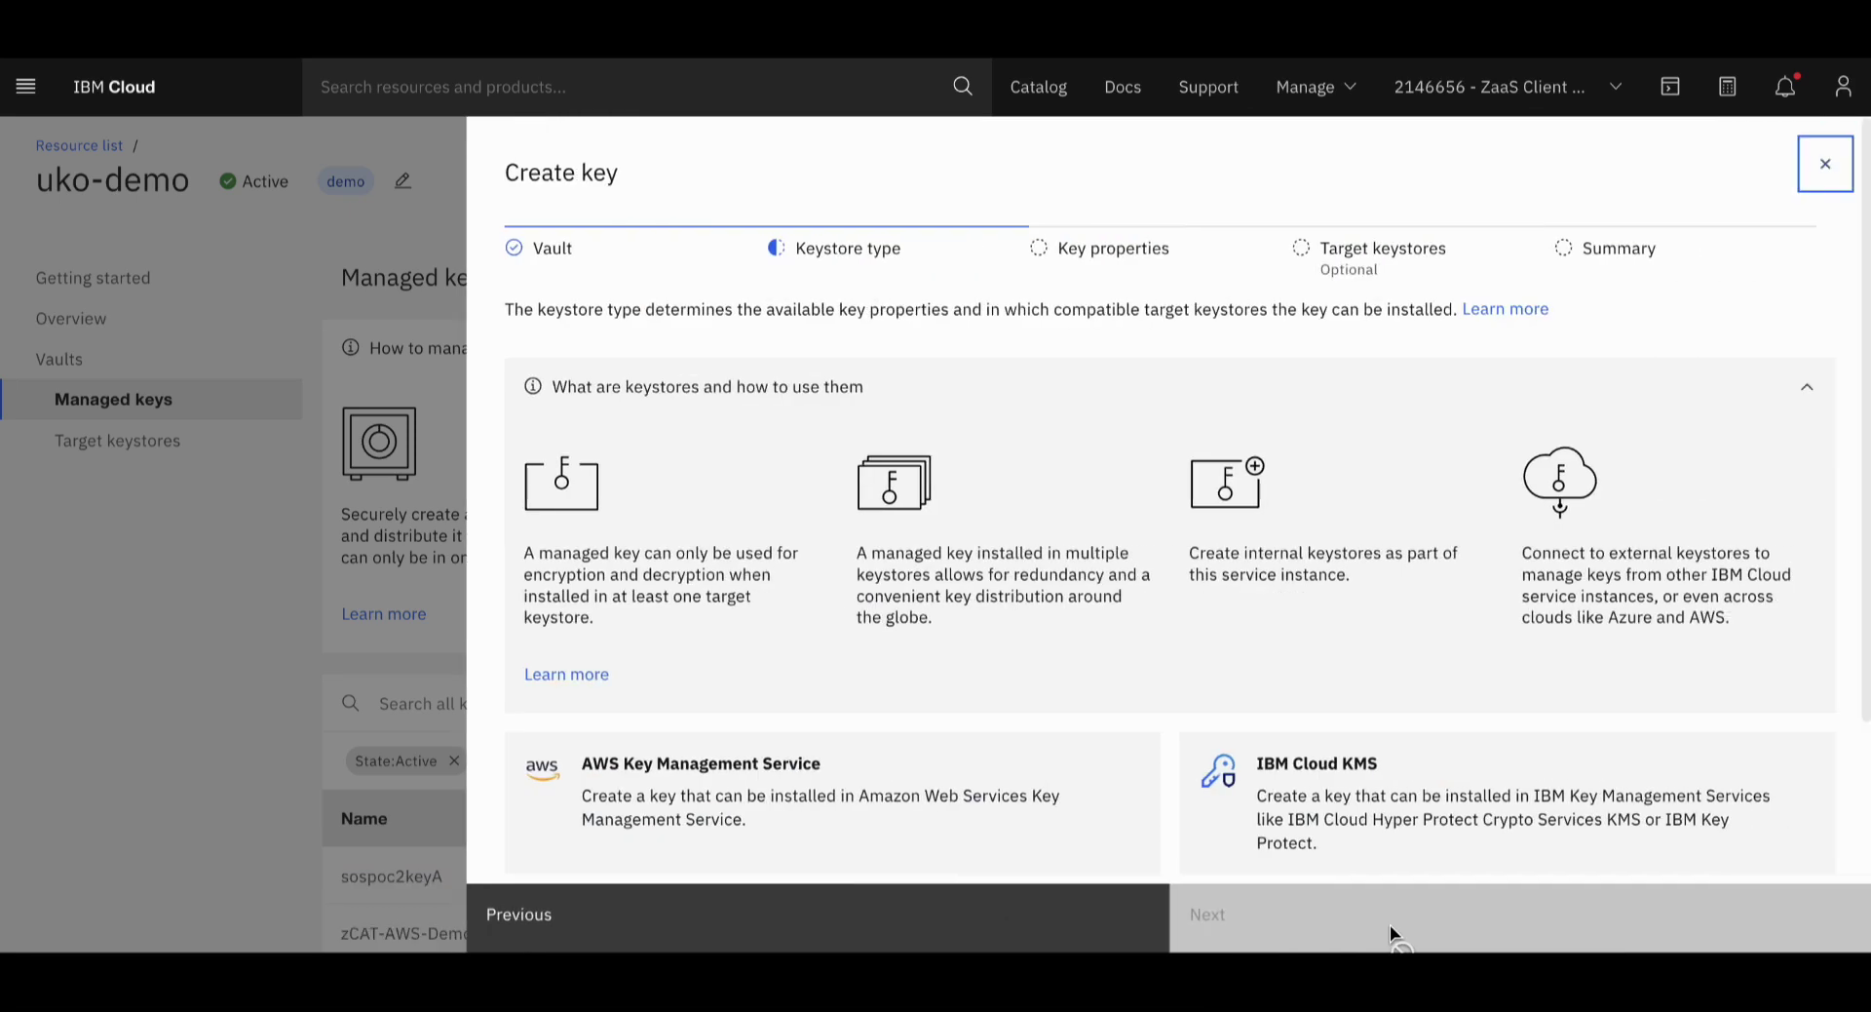
{"action": "scroll", "coordinate": [1394, 643], "scroll_direction": "down", "scroll_amount": 2}
{"action": "left_click", "coordinate": [1368, 770]}
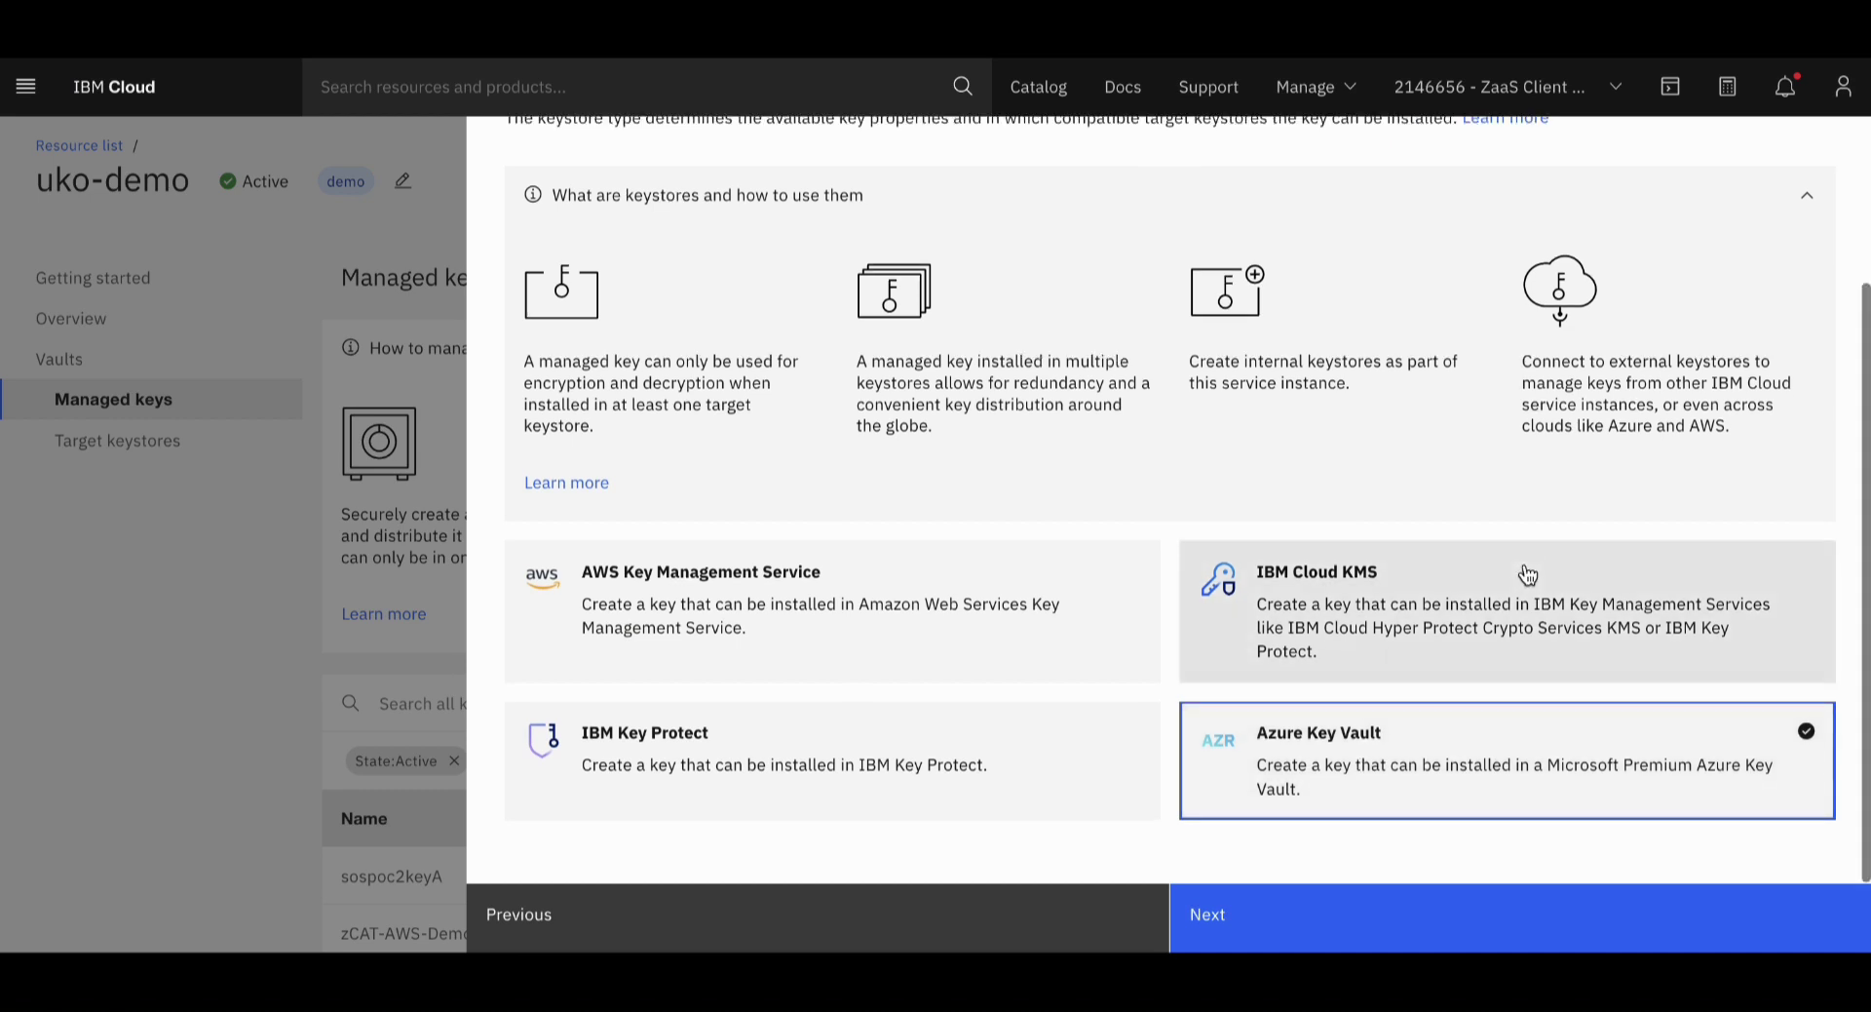
{"action": "left_click", "coordinate": [1349, 914]}
Name the key zCAT-UKO-AZ-Demo-1-Key, paste its description and make it Active
{"action": "left_click", "coordinate": [926, 421]}
{"action": "type", "text": "zCAT-UKO-AZ-Demo-1-Key"}
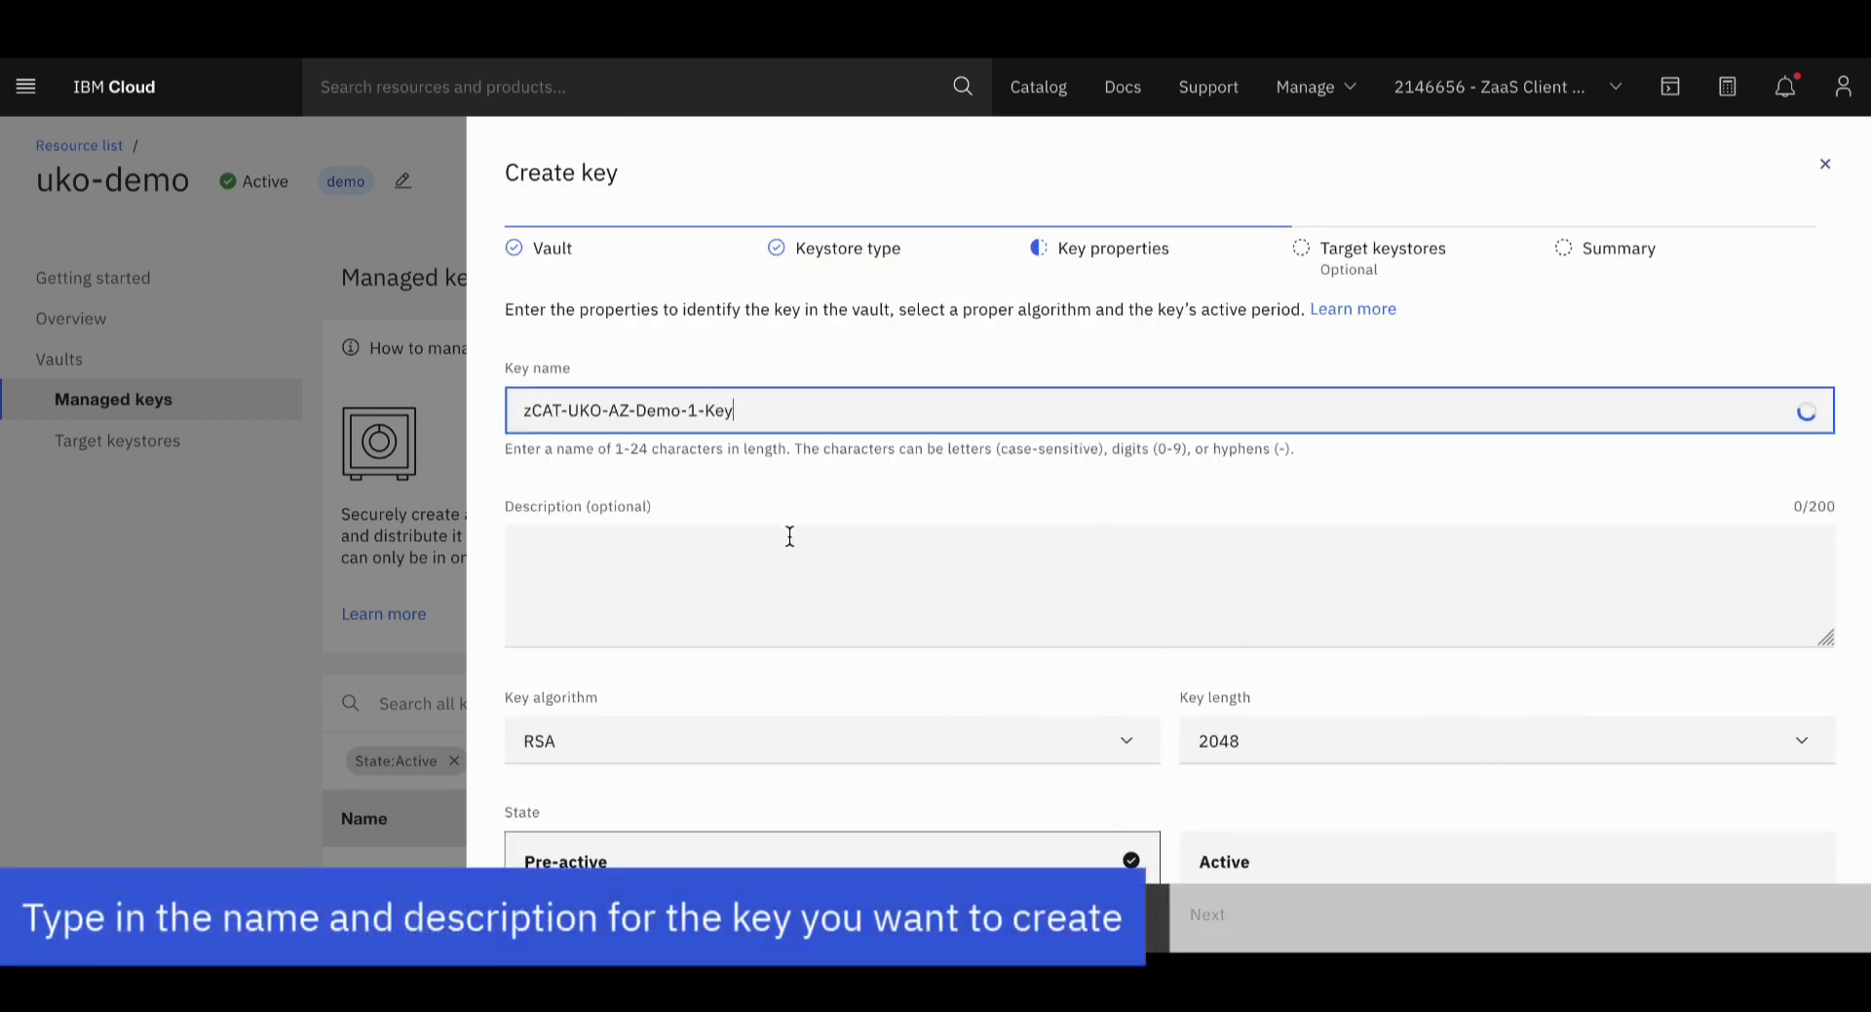
{"action": "left_click", "coordinate": [789, 536]}
{"action": "type", "text": "zCAT-UKO-AZ-Demo-1-Key - this key that is created in UKO will be installed in the Azure Key Vault zCAT-Demo-1-Key-Vault"}
{"action": "scroll", "coordinate": [1086, 564], "scroll_direction": "down", "scroll_amount": 3}
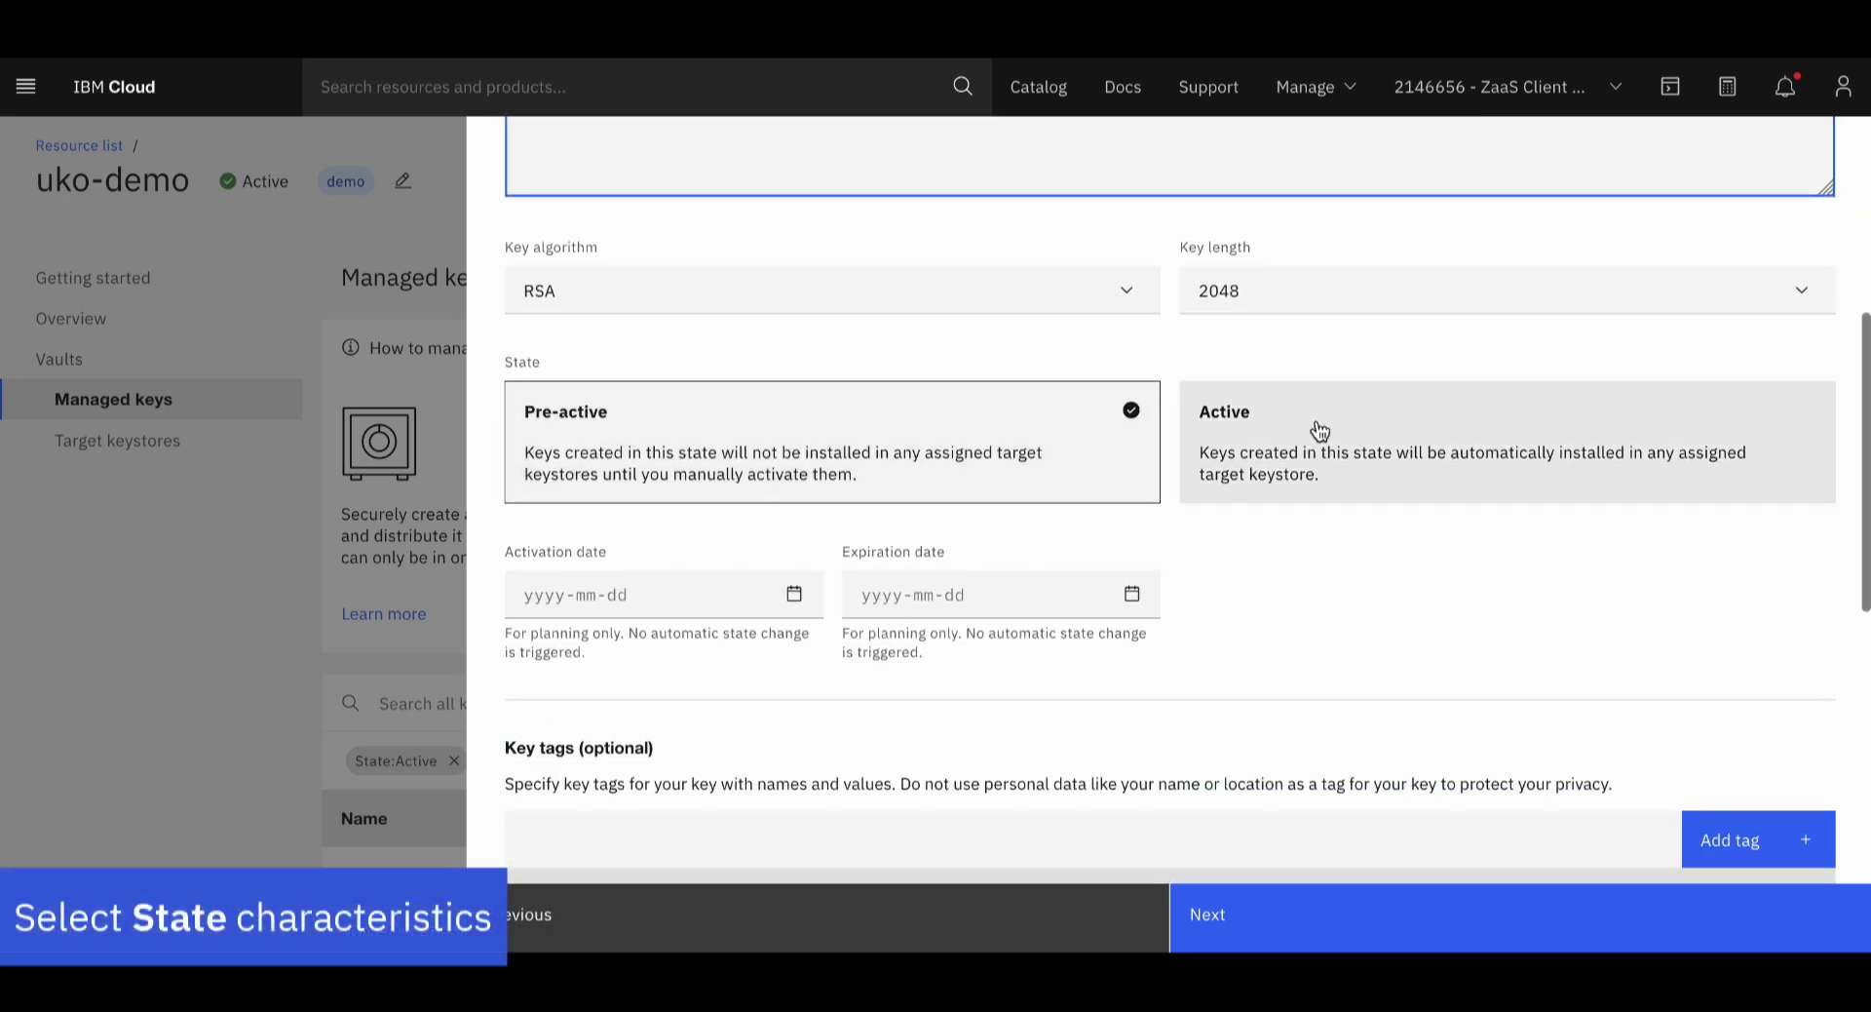
{"action": "left_click", "coordinate": [1335, 448]}
{"action": "scroll", "coordinate": [1357, 484], "scroll_direction": "down", "scroll_amount": 3}
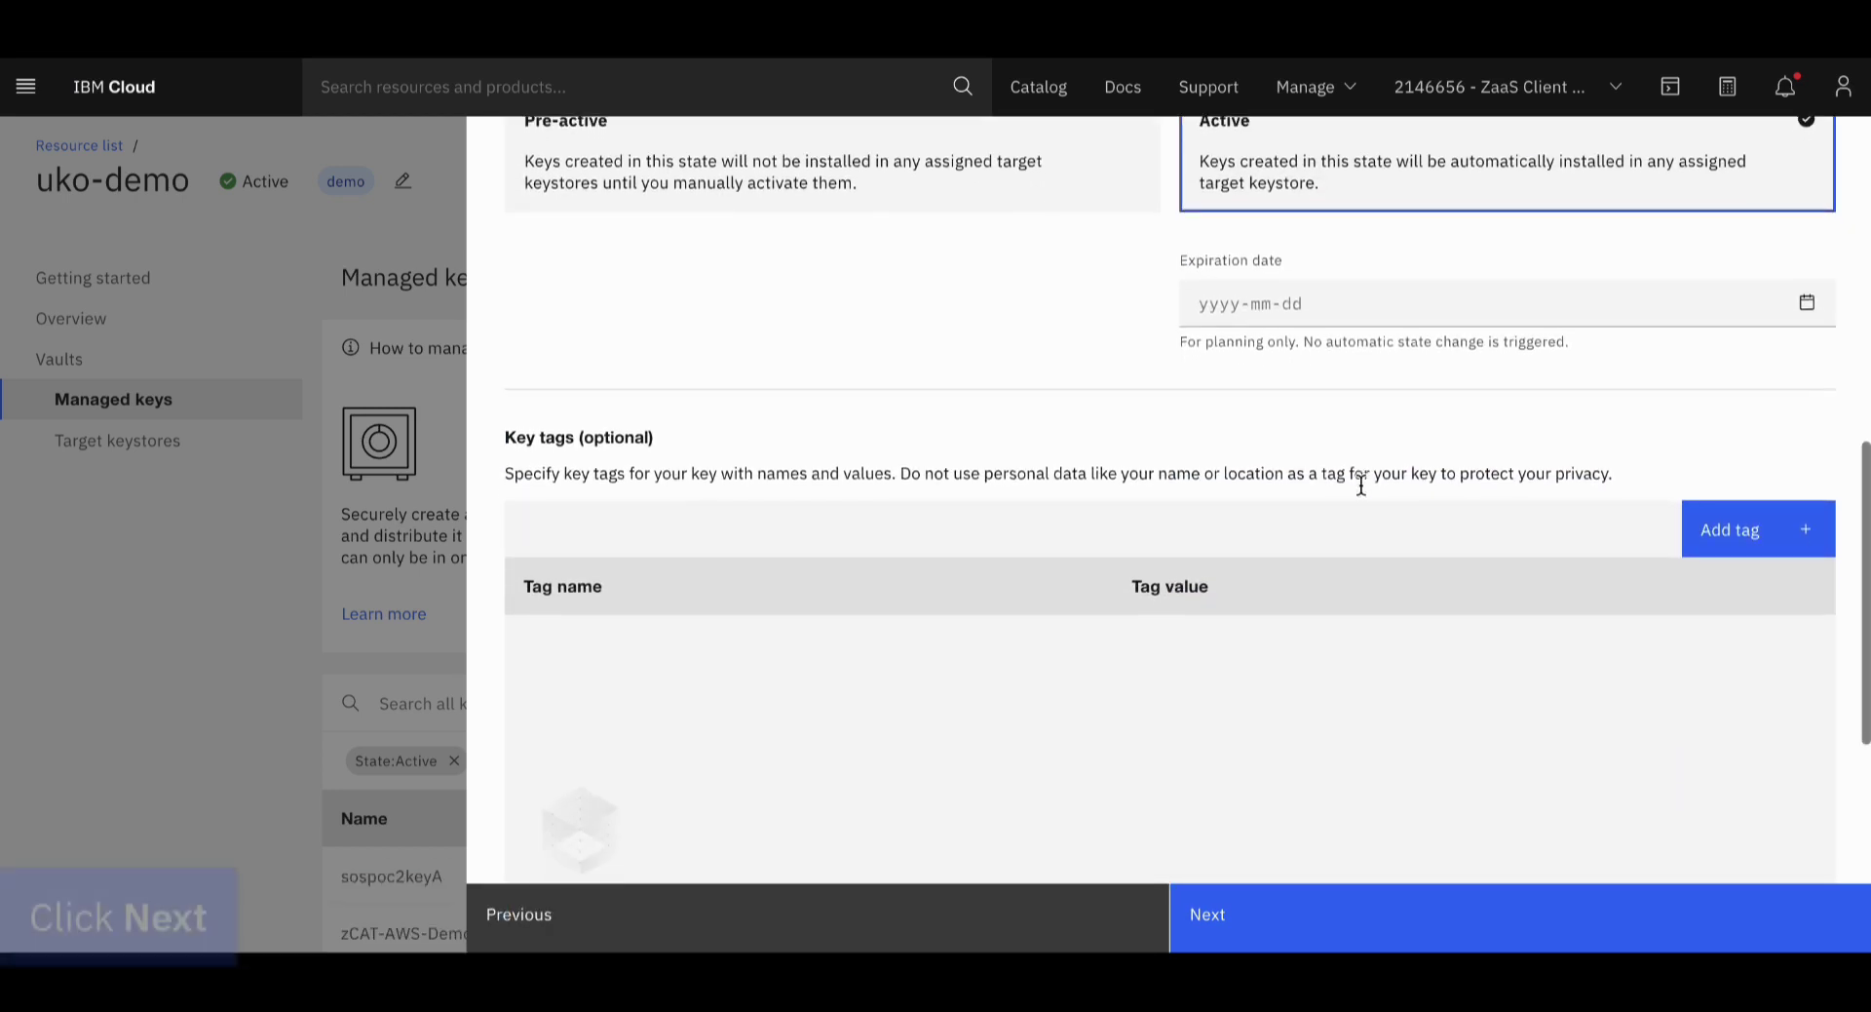
Target the key at zCAT-UKO-Demo-1-KeyStore and create it
{"action": "left_click", "coordinate": [1284, 905]}
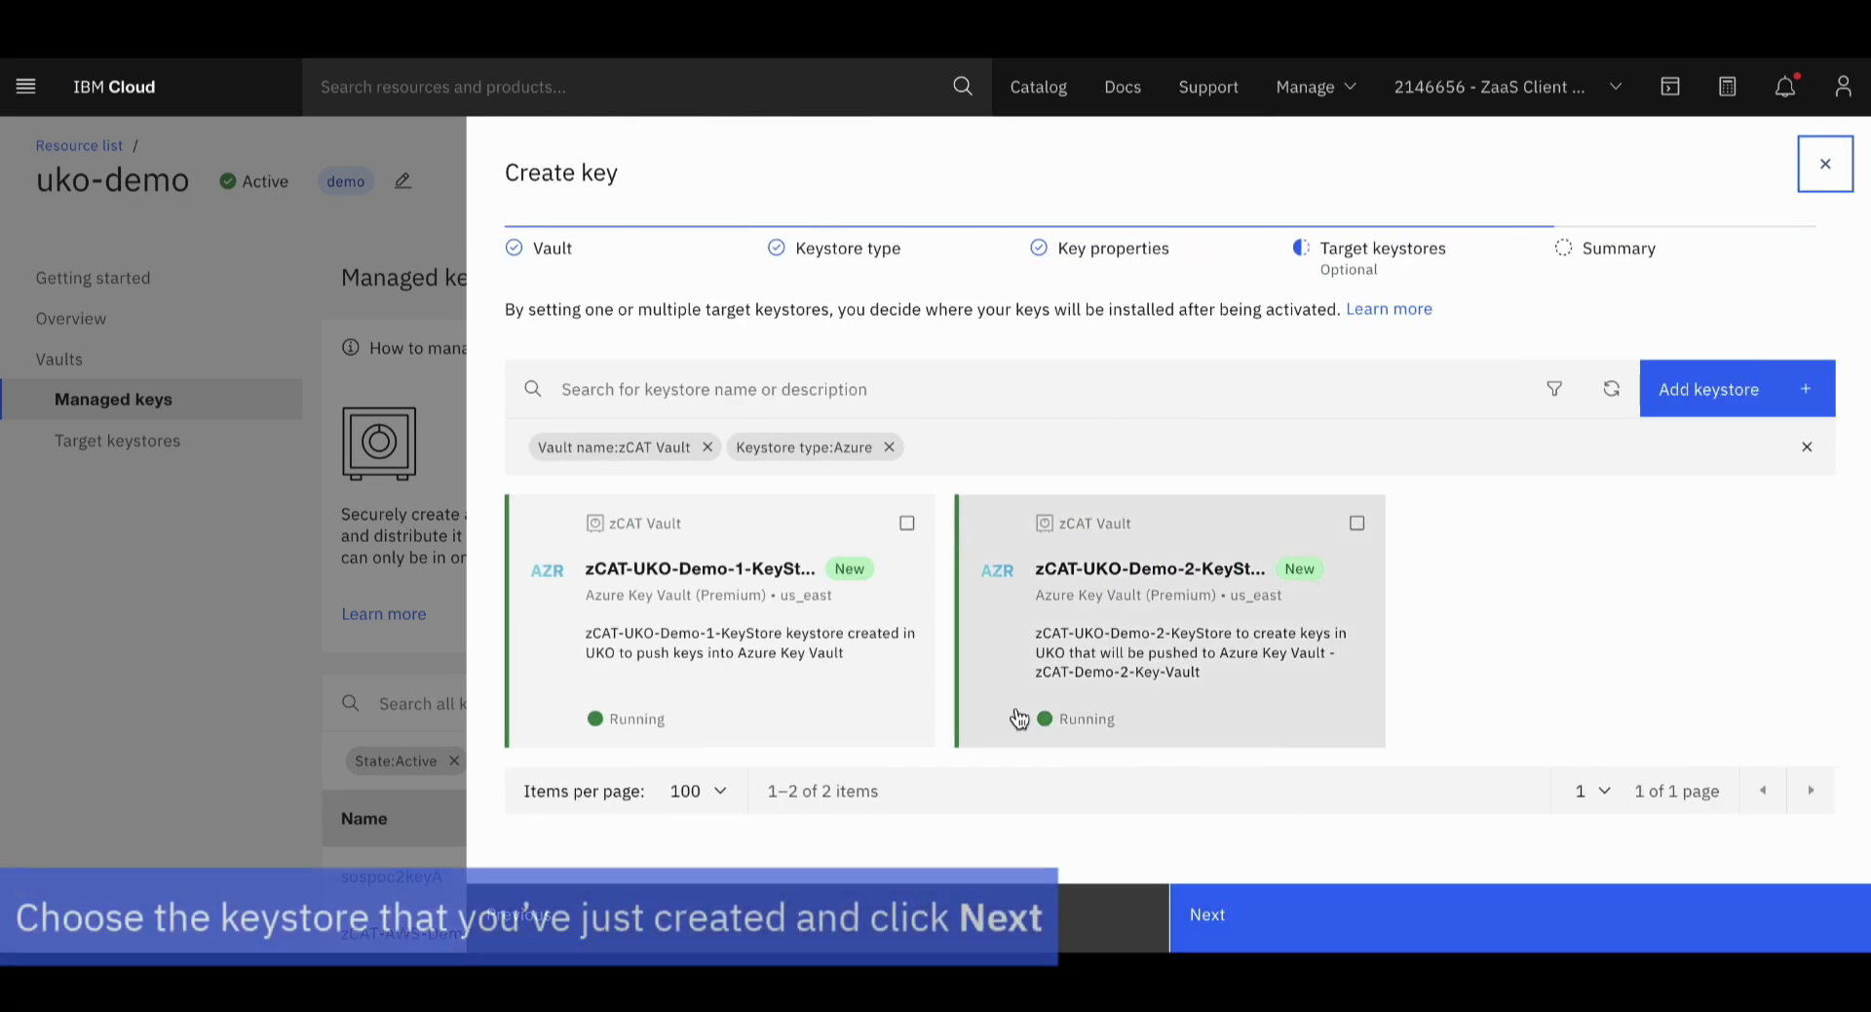
{"action": "left_click", "coordinate": [840, 653]}
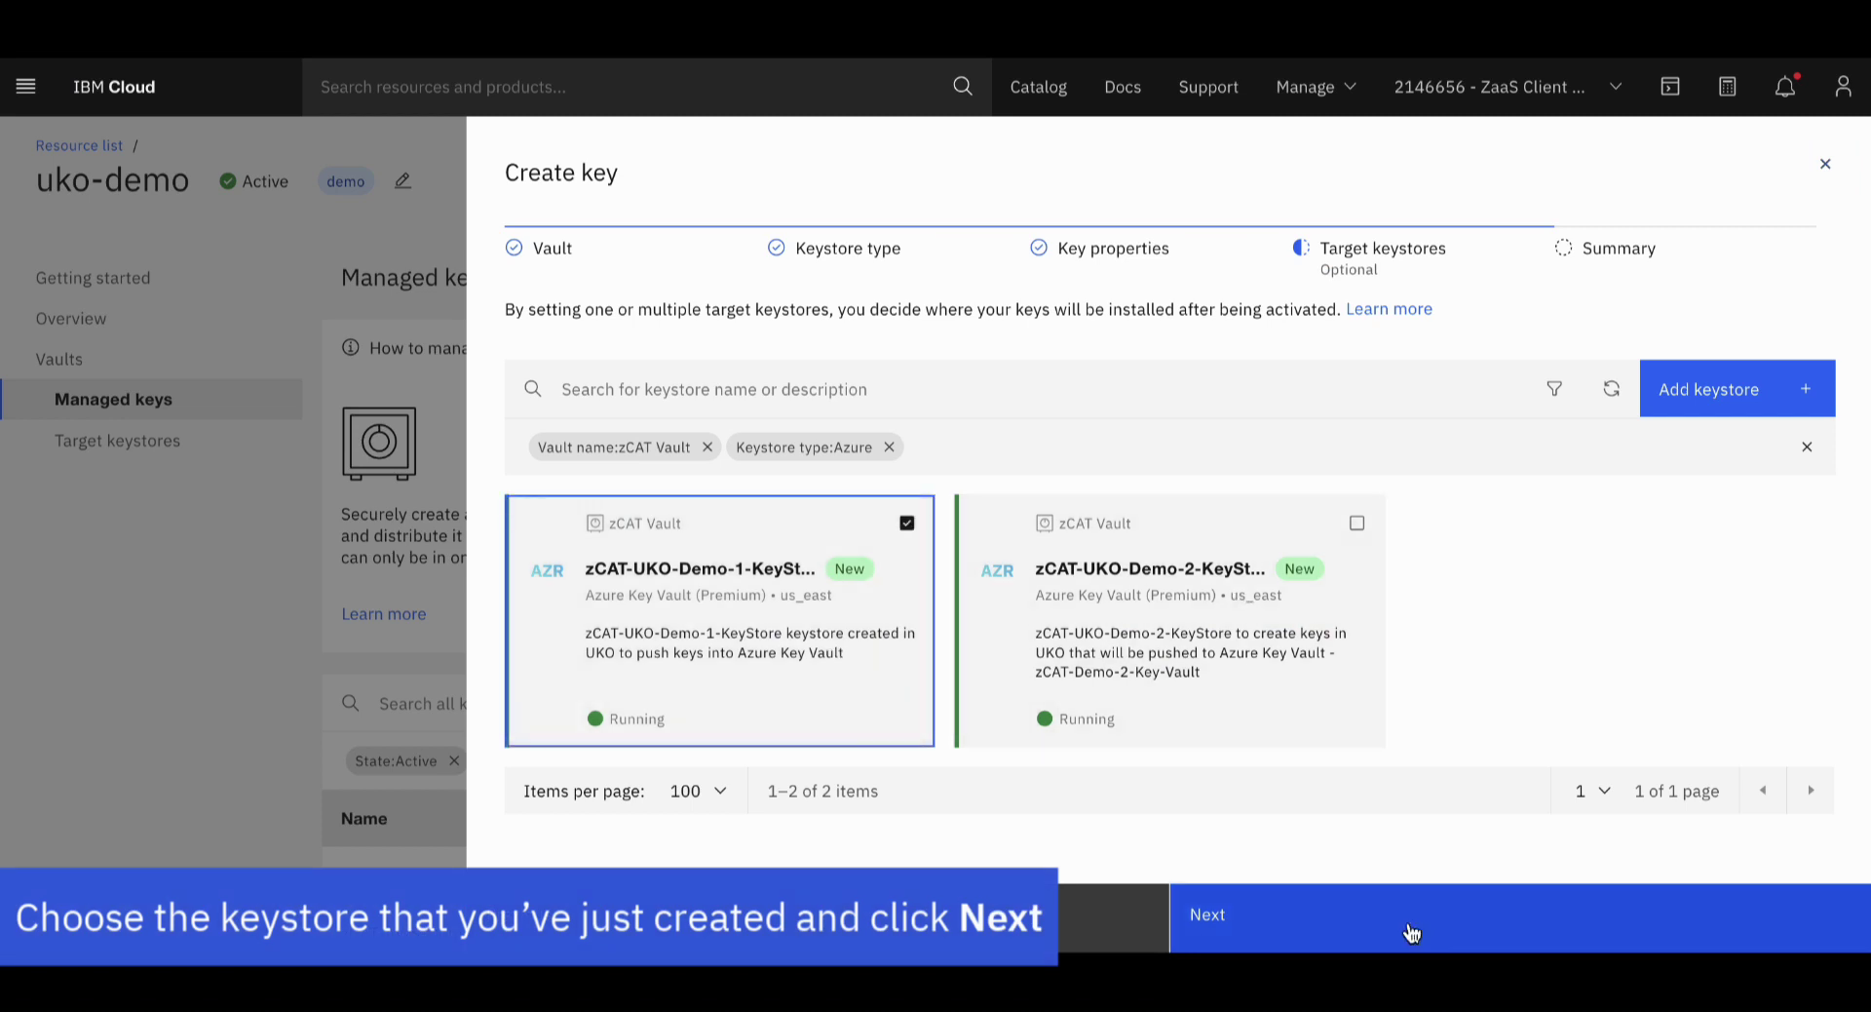
{"action": "left_click", "coordinate": [1412, 929]}
{"action": "scroll", "coordinate": [1376, 612], "scroll_direction": "down", "scroll_amount": 1}
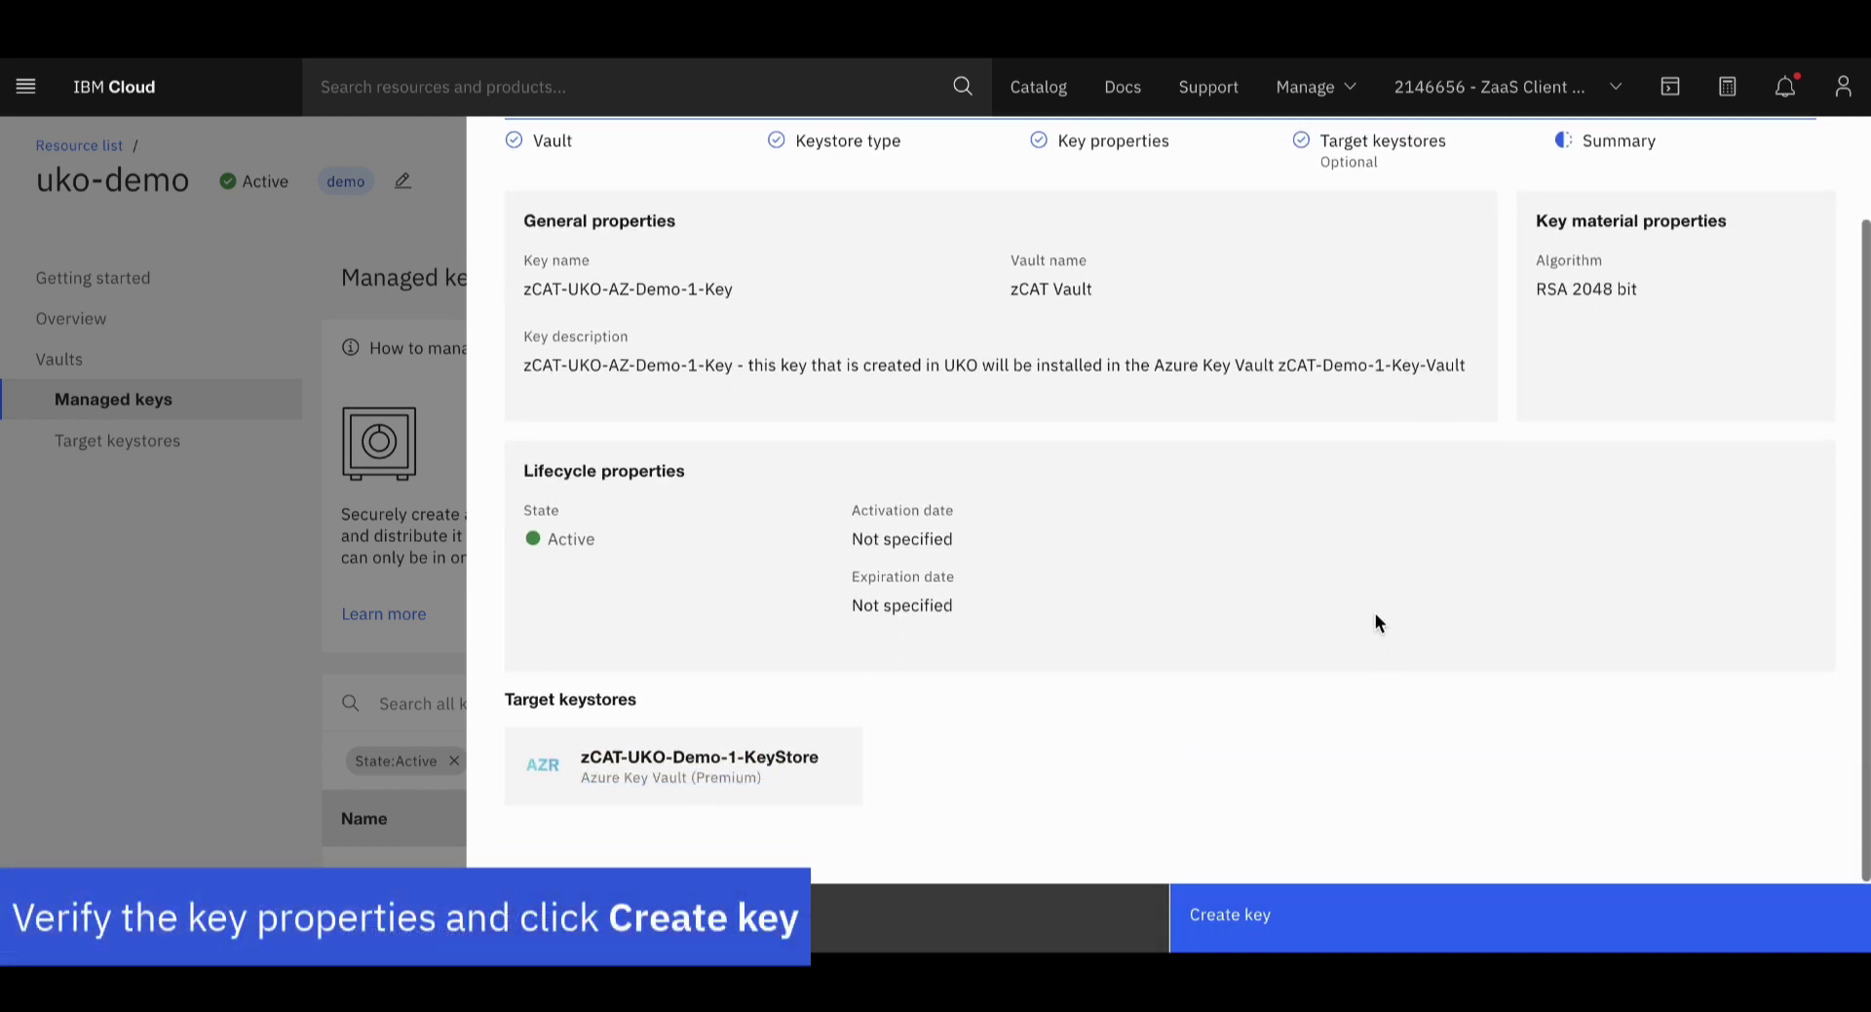
{"action": "left_click", "coordinate": [1323, 942]}
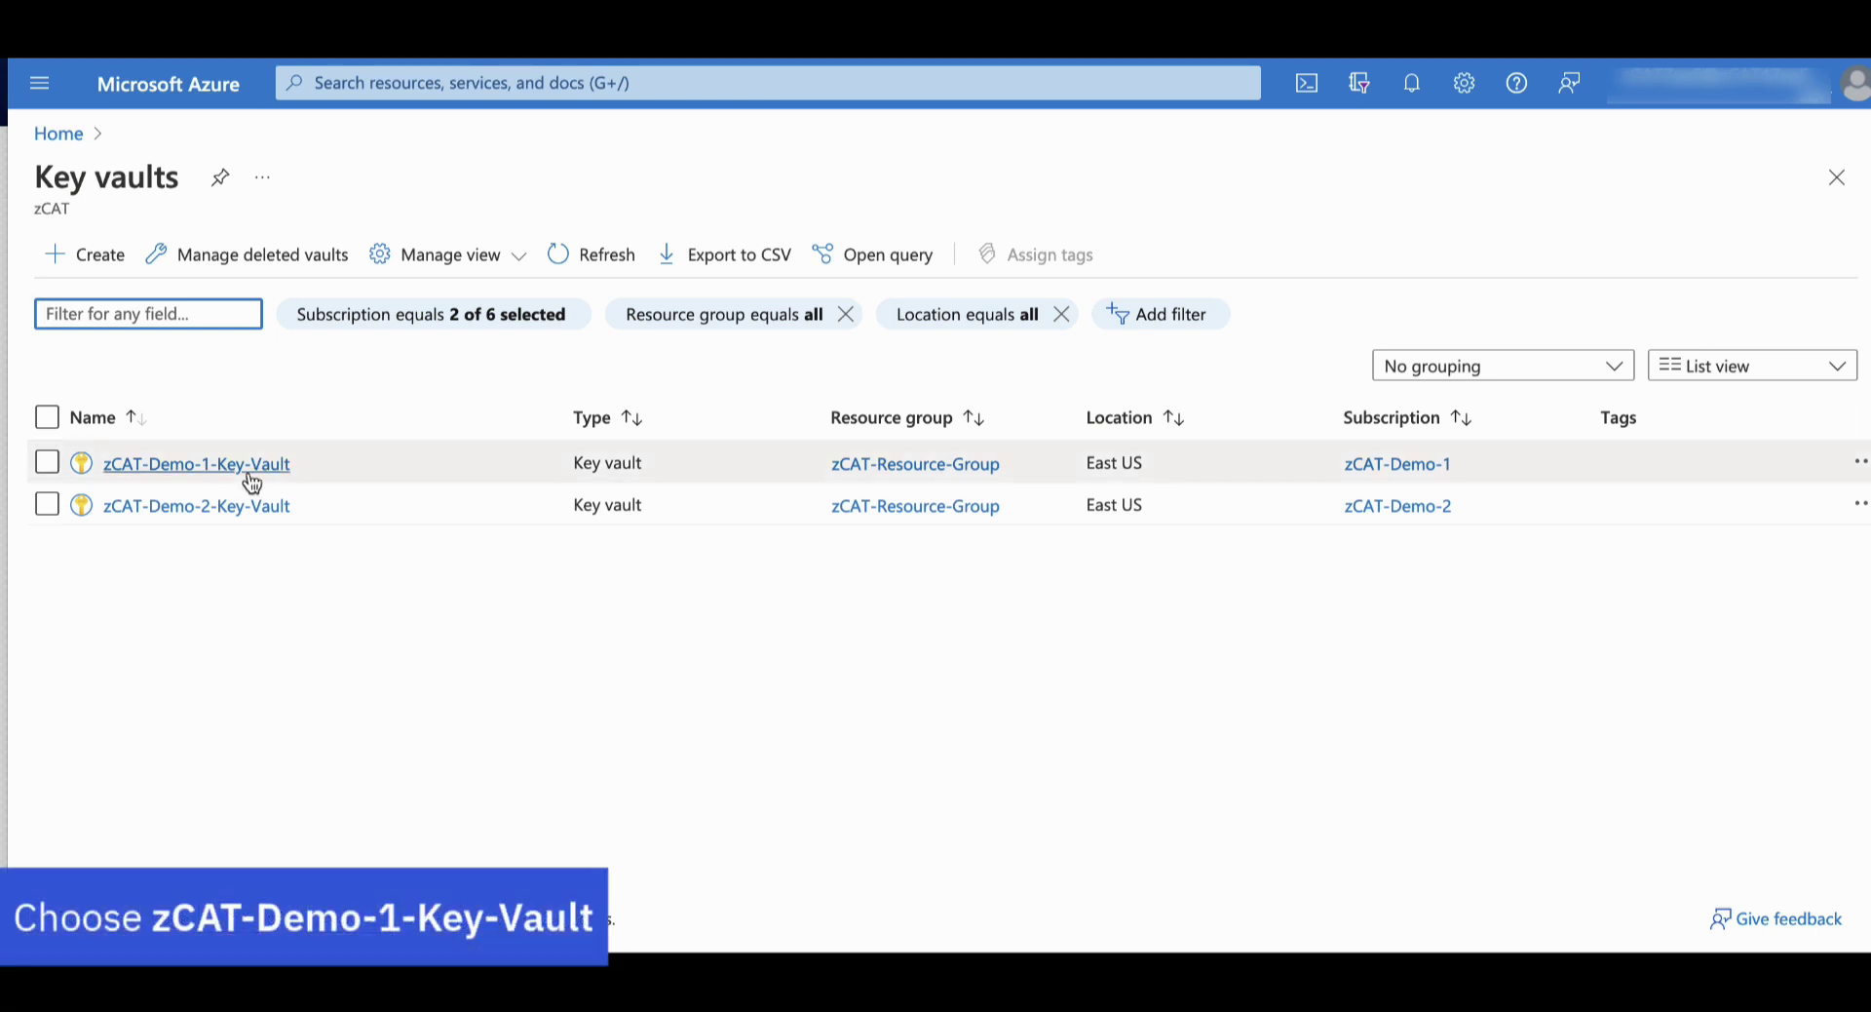
Open zCAT-UKO-AZ-Demo-1-Key's versions in zCAT-Demo-1-Key-Vault's Keys list
{"action": "left_click", "coordinate": [246, 464]}
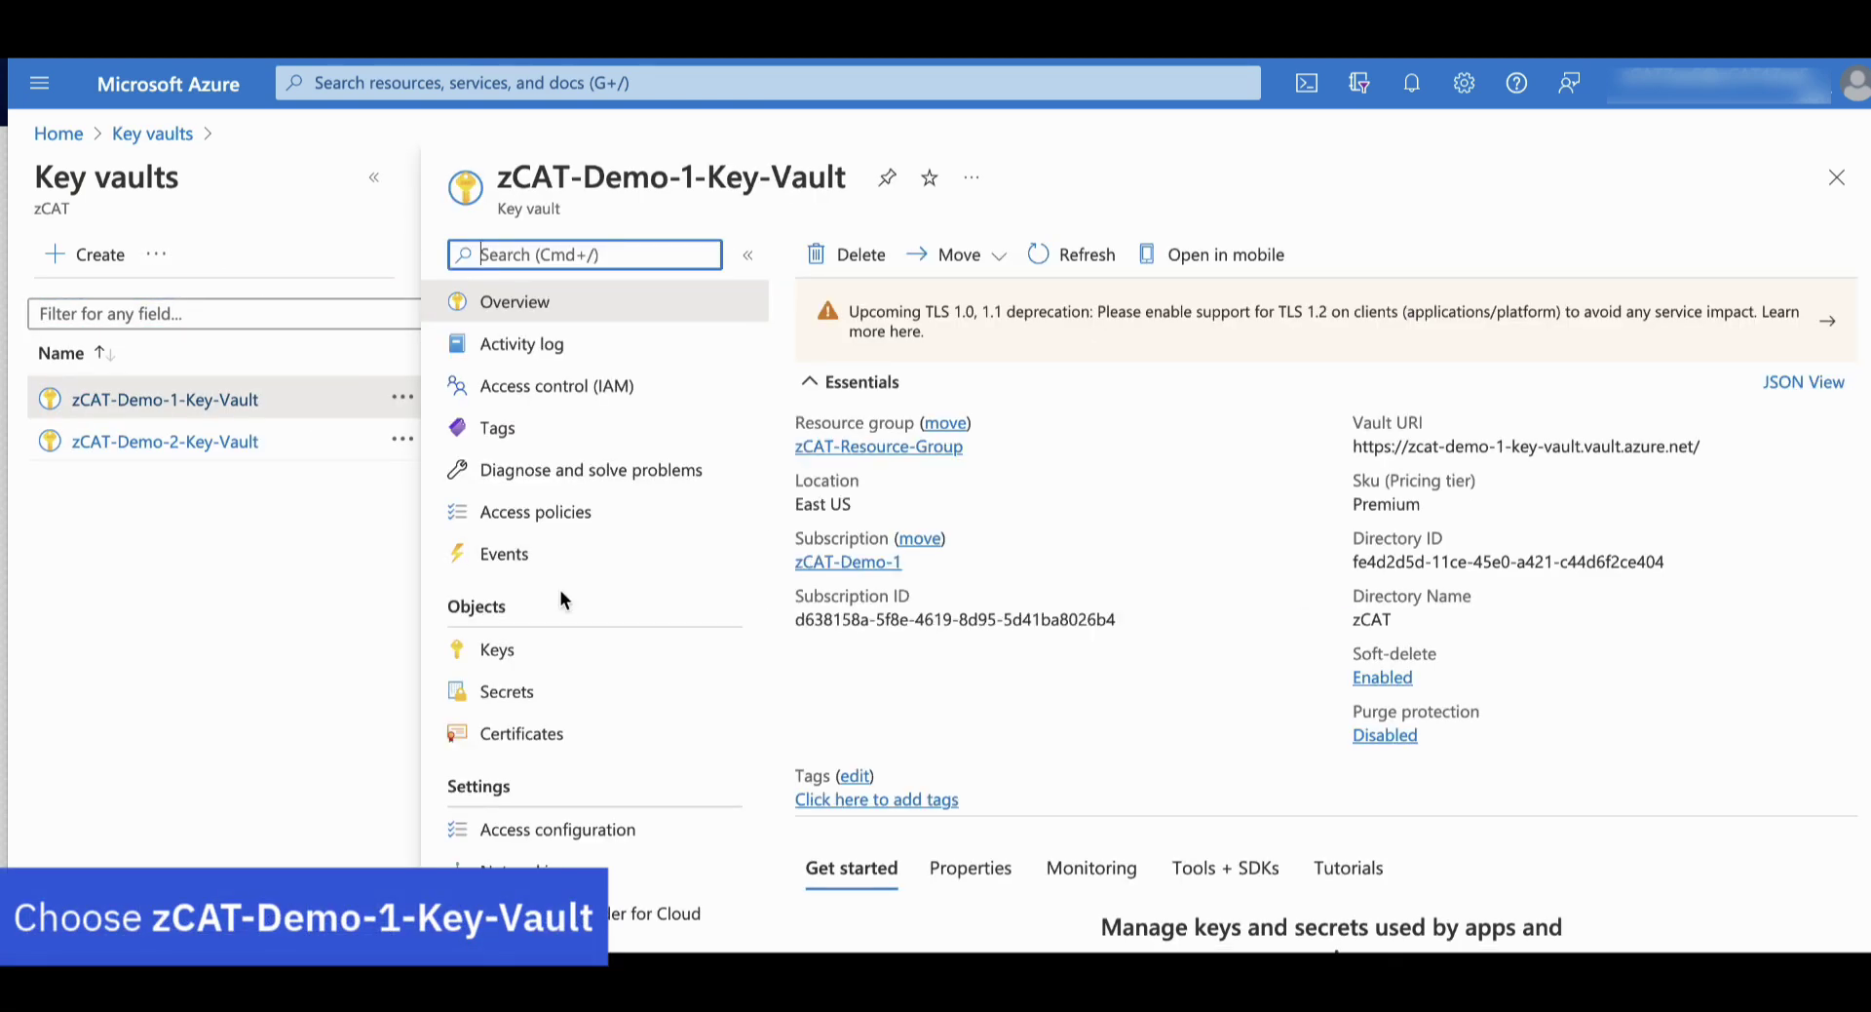
{"action": "left_click", "coordinate": [559, 666]}
{"action": "left_click", "coordinate": [559, 666]}
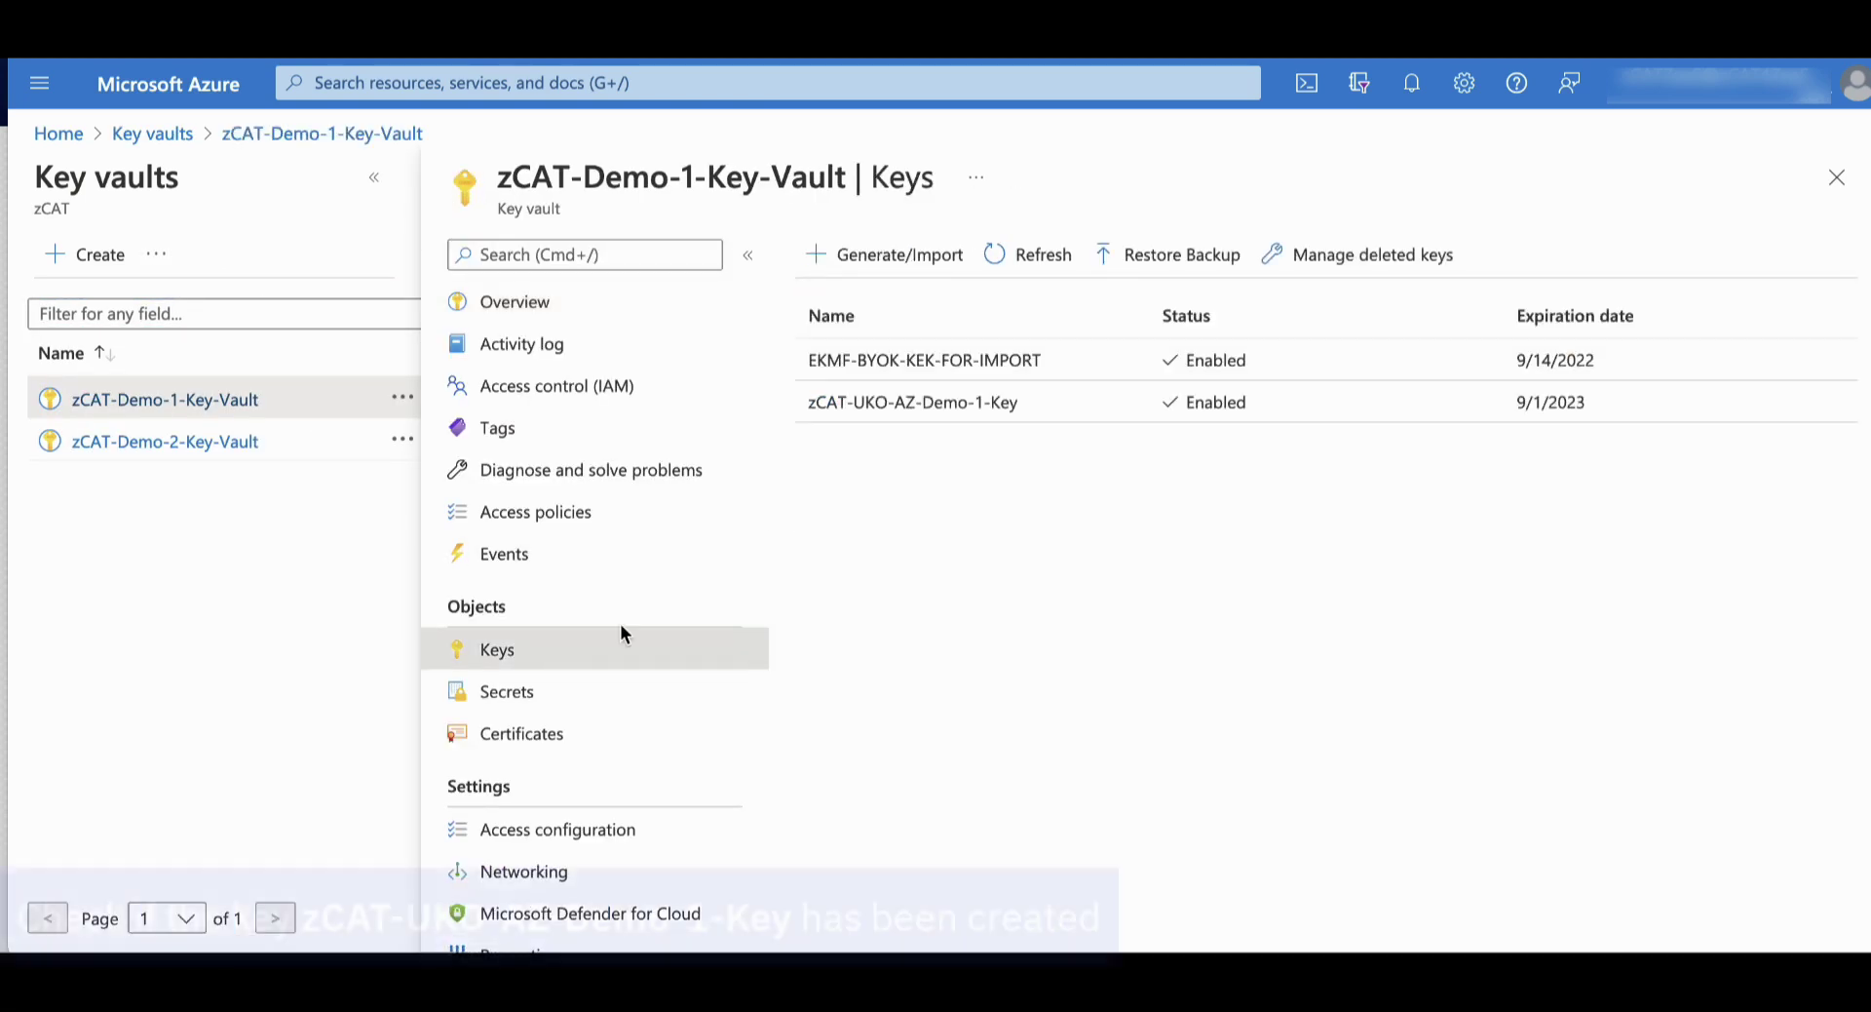
{"action": "left_click", "coordinate": [1091, 409]}
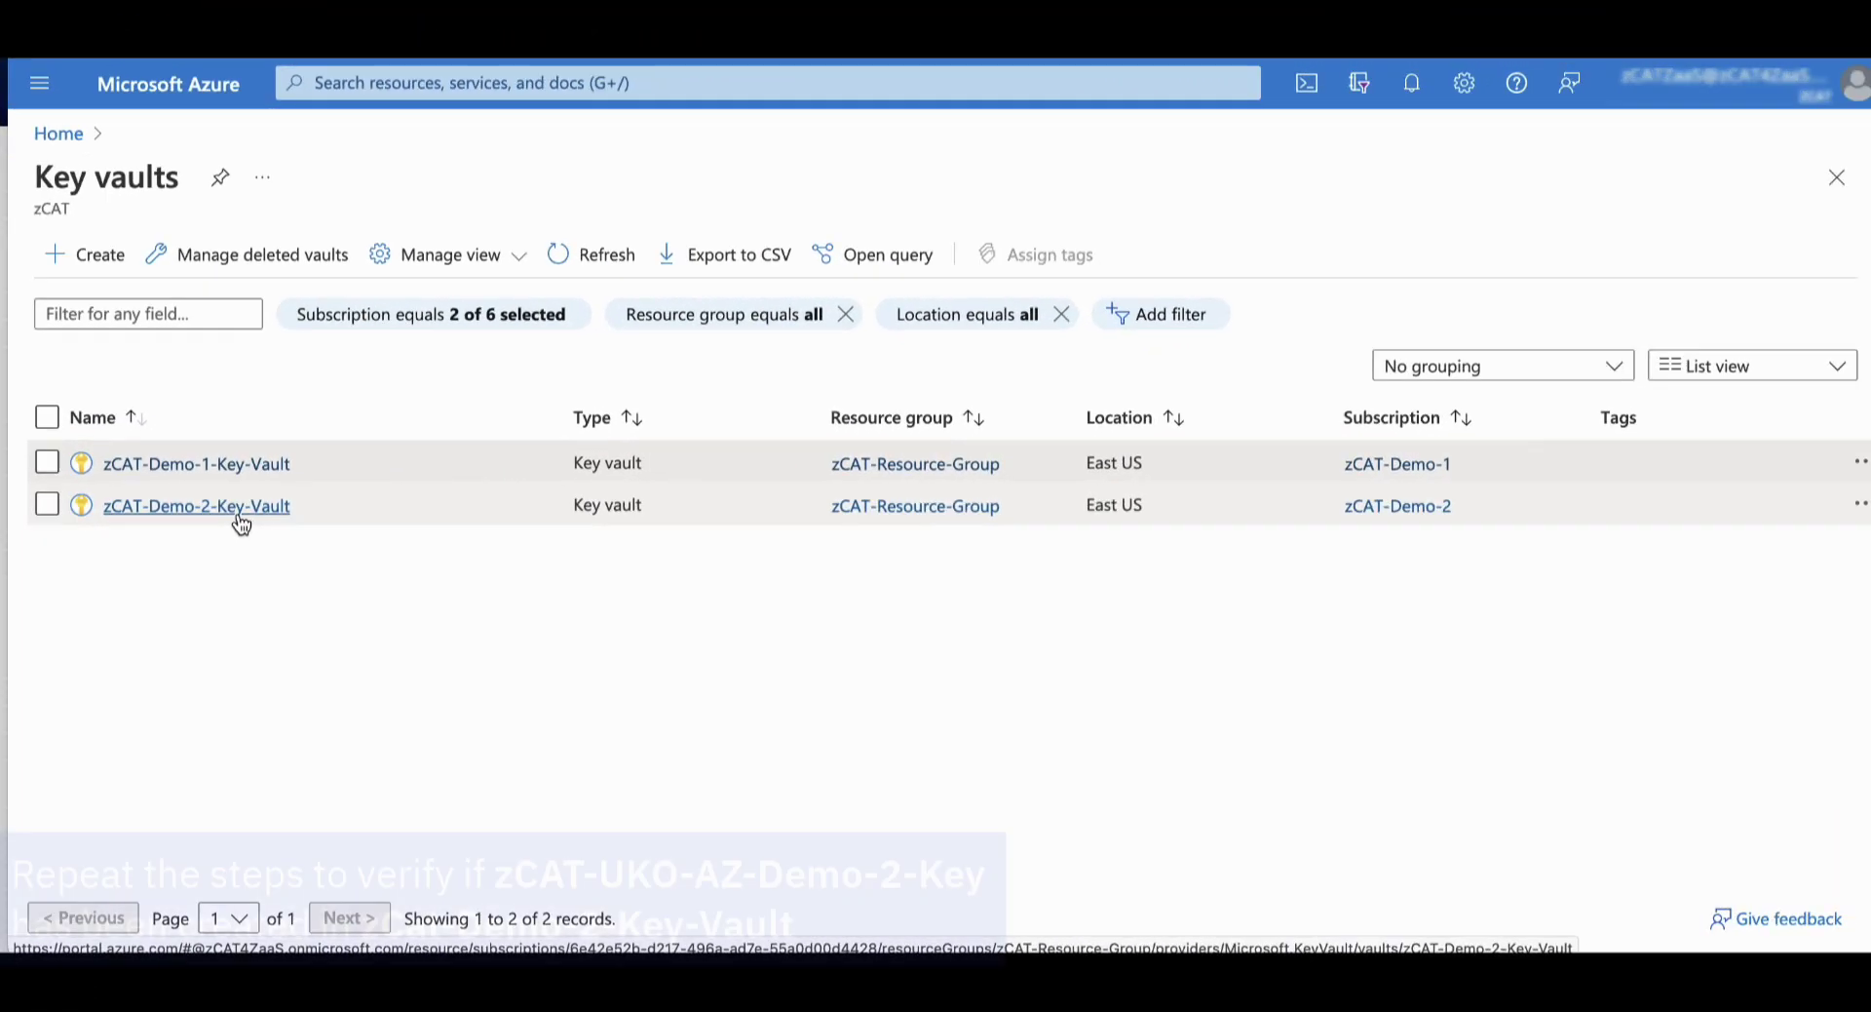
Open zCAT-UKO-AZ-Demo-2-Key's versions in zCAT-Demo-2-Key-Vault's Keys list
{"action": "left_click", "coordinate": [242, 511]}
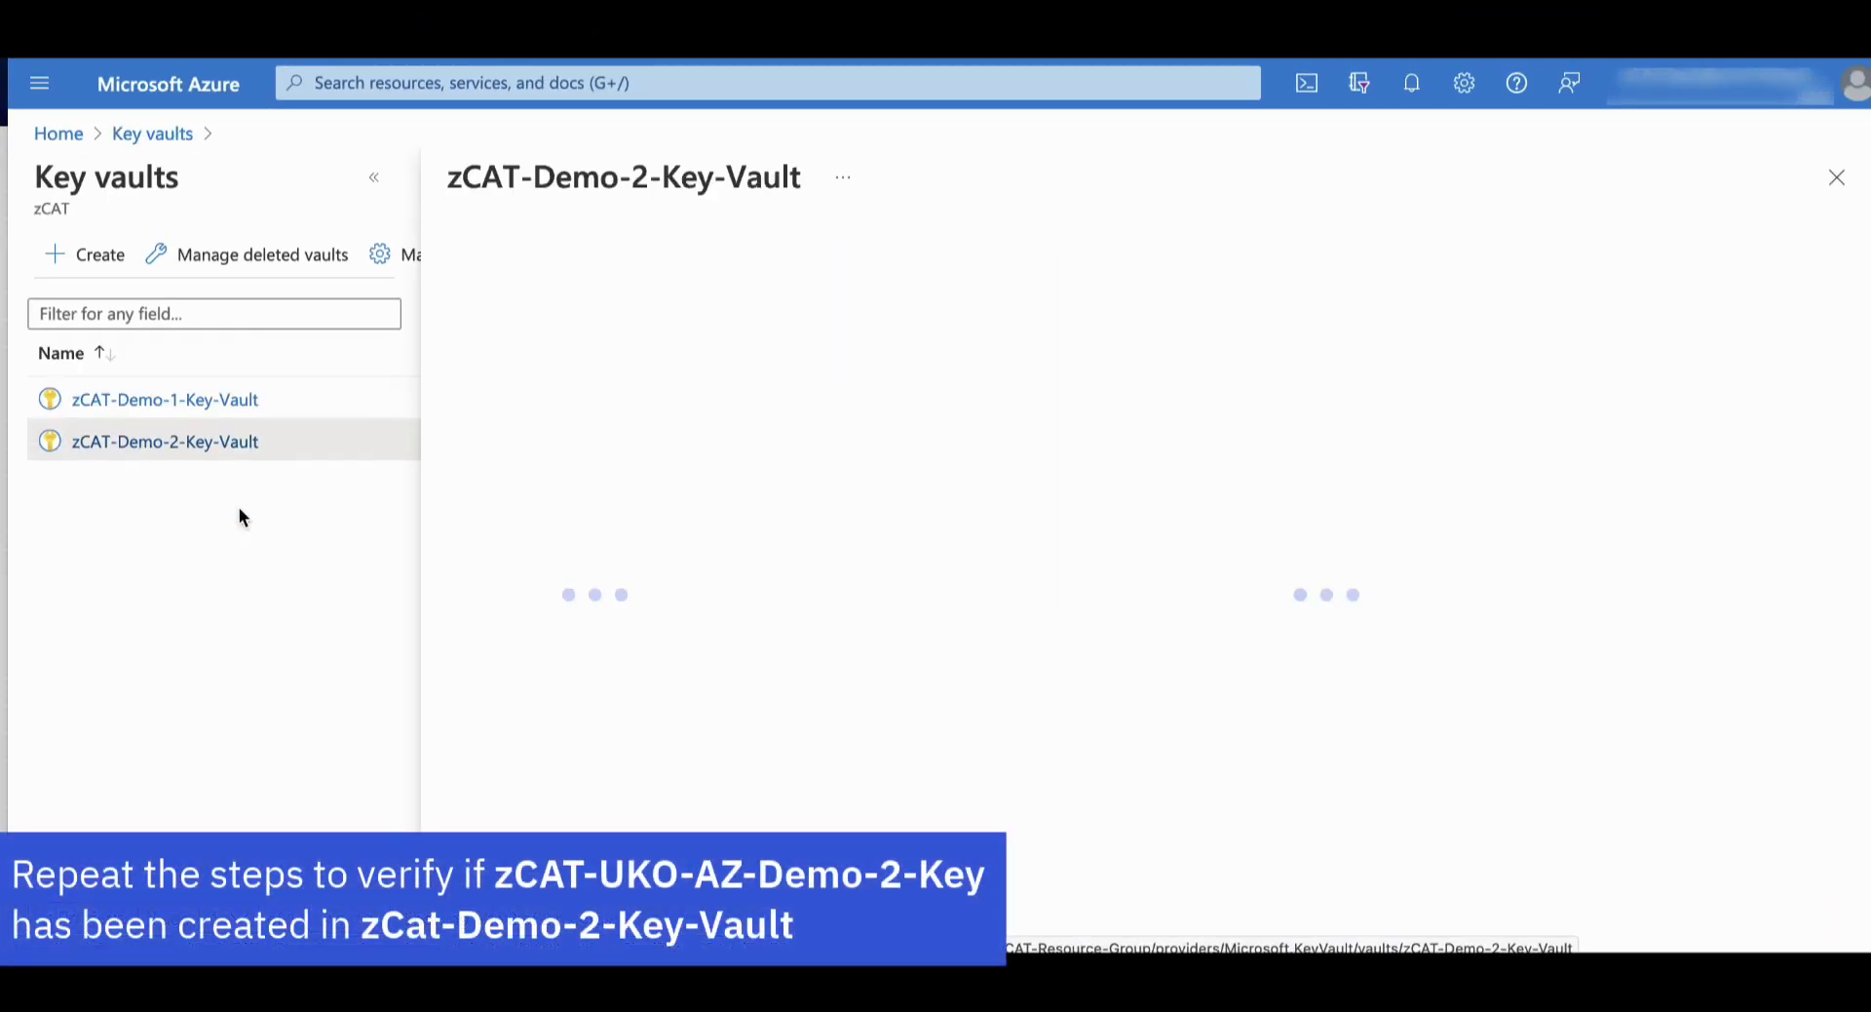
{"action": "left_click", "coordinate": [532, 661]}
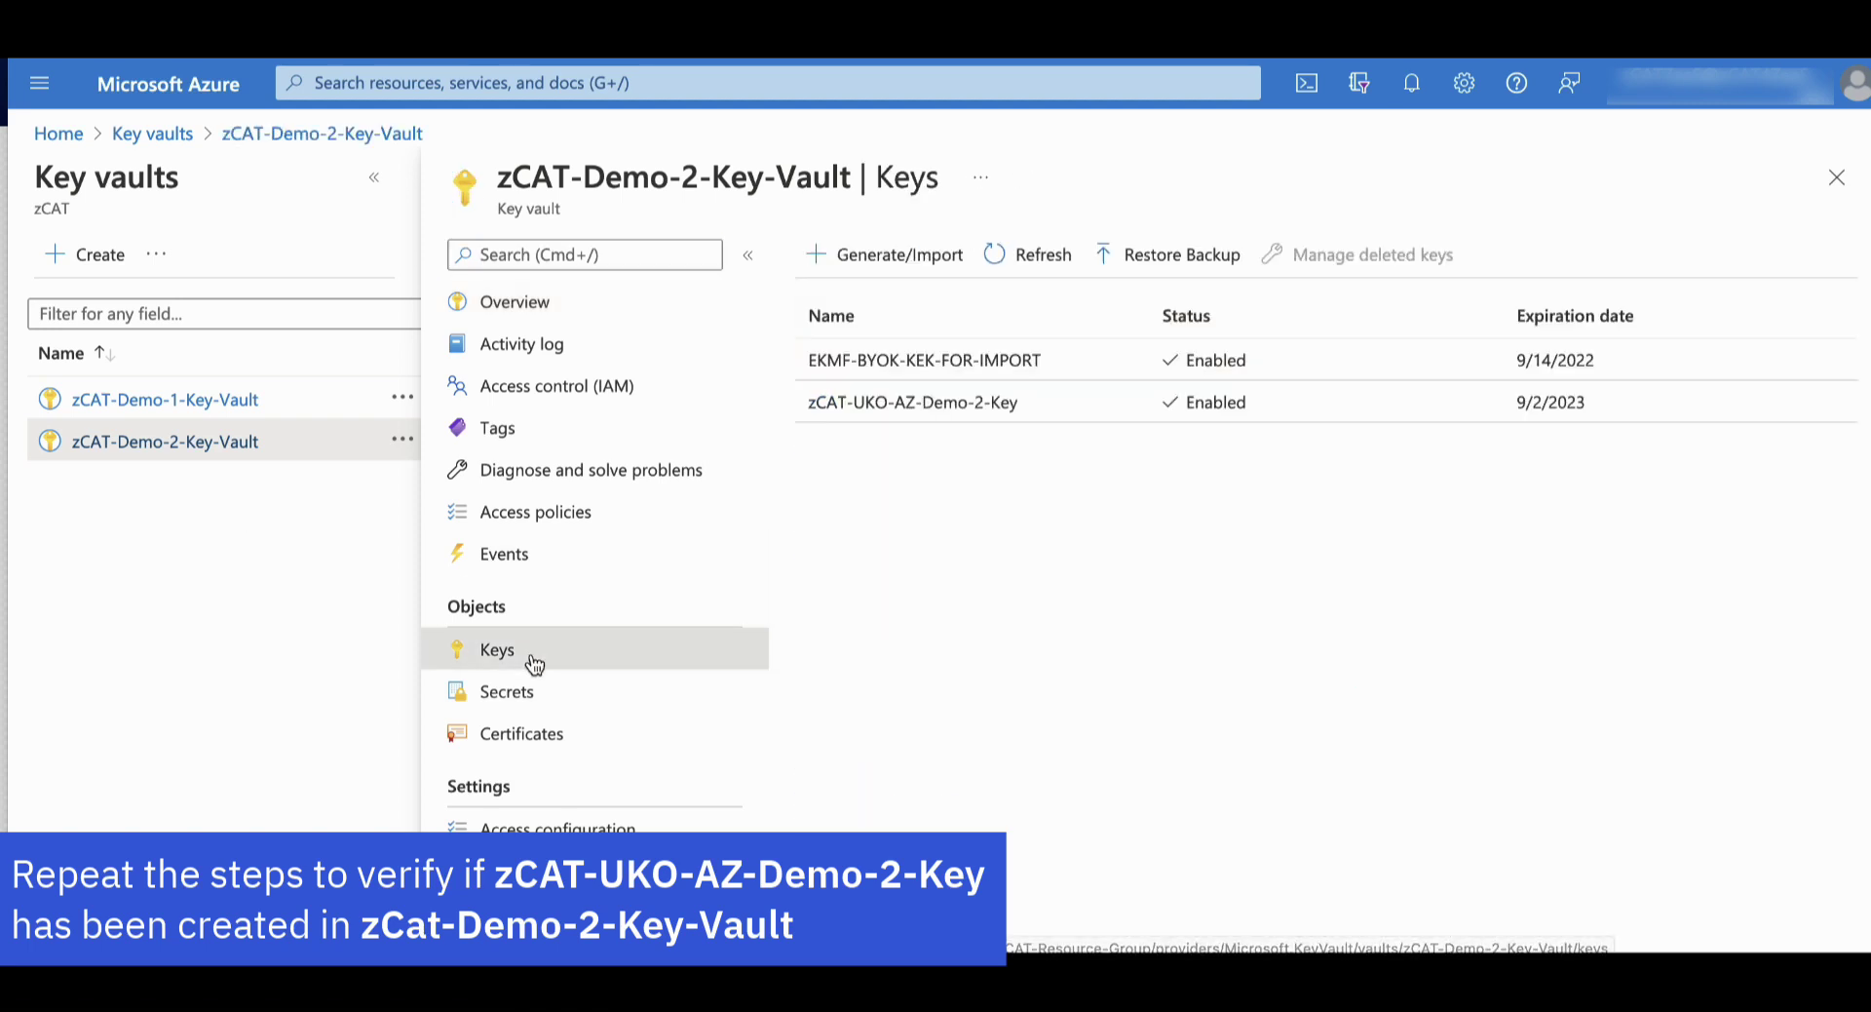
{"action": "left_click", "coordinate": [1069, 409]}
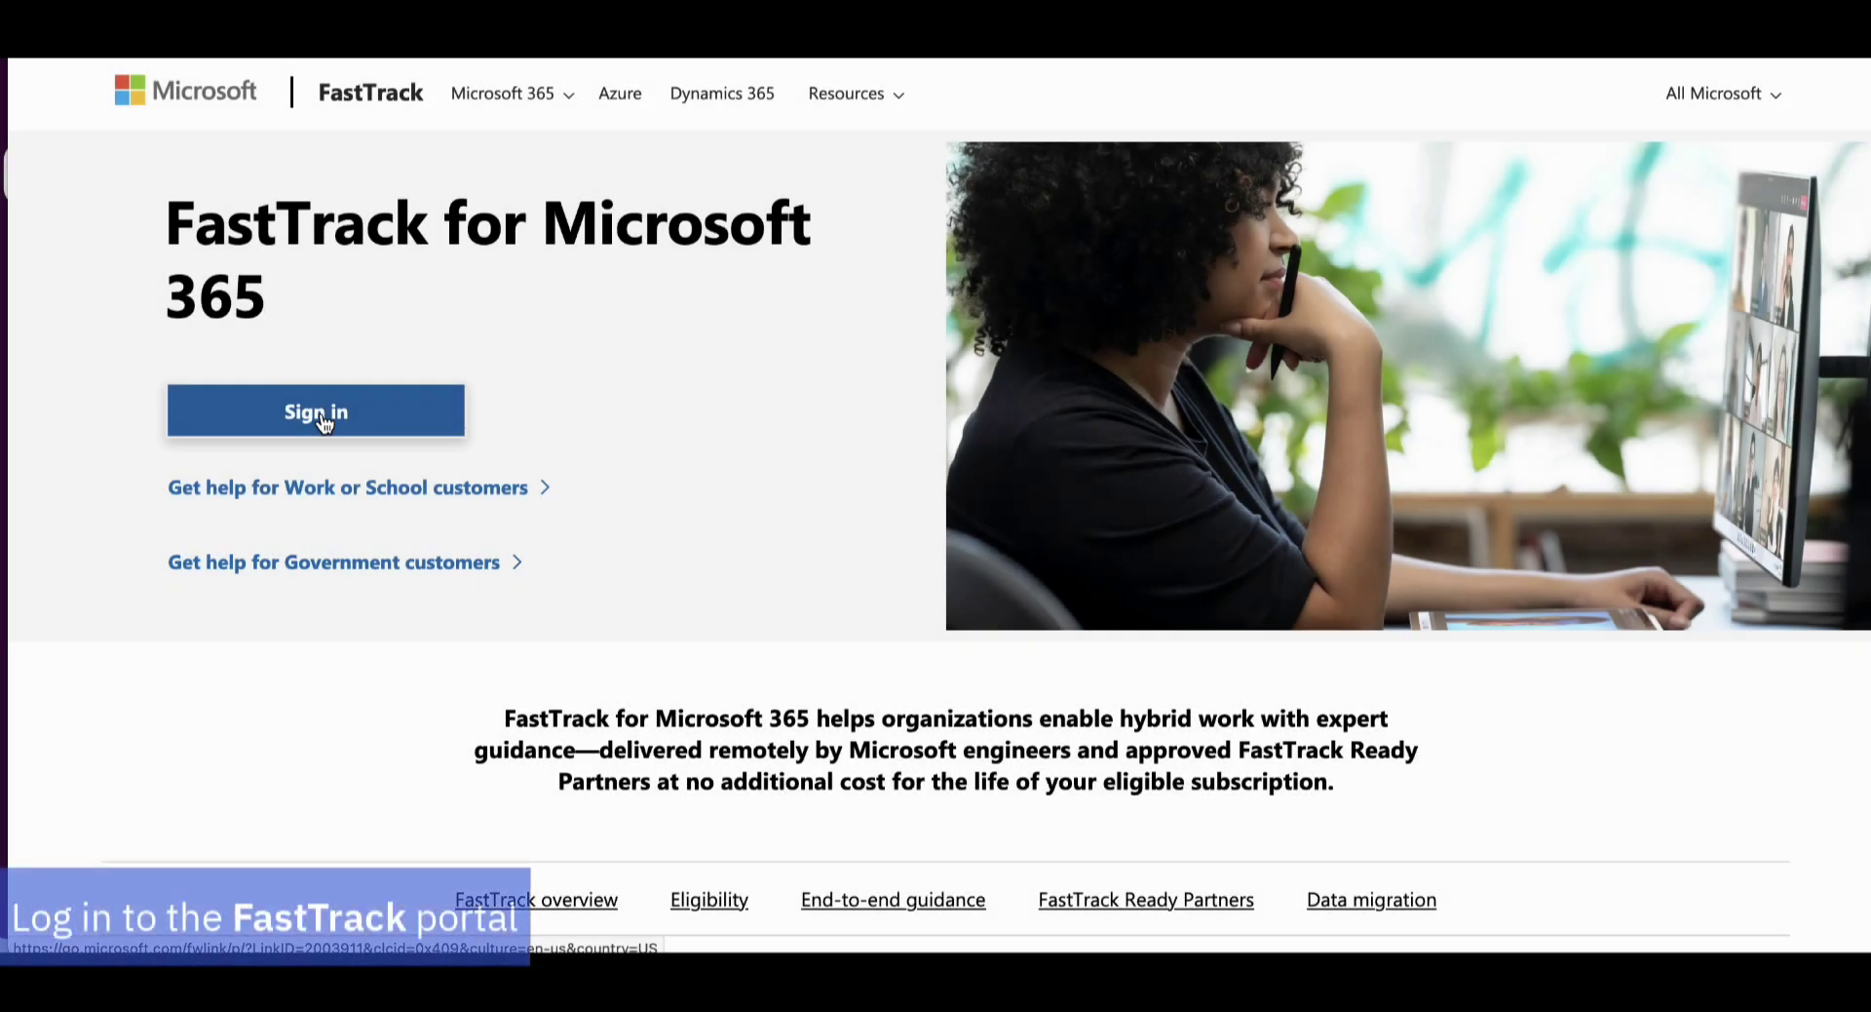
Sign in to FastTrack and open the Microsoft 365 Customer Key request's Step 2 form
{"action": "left_click", "coordinate": [327, 417]}
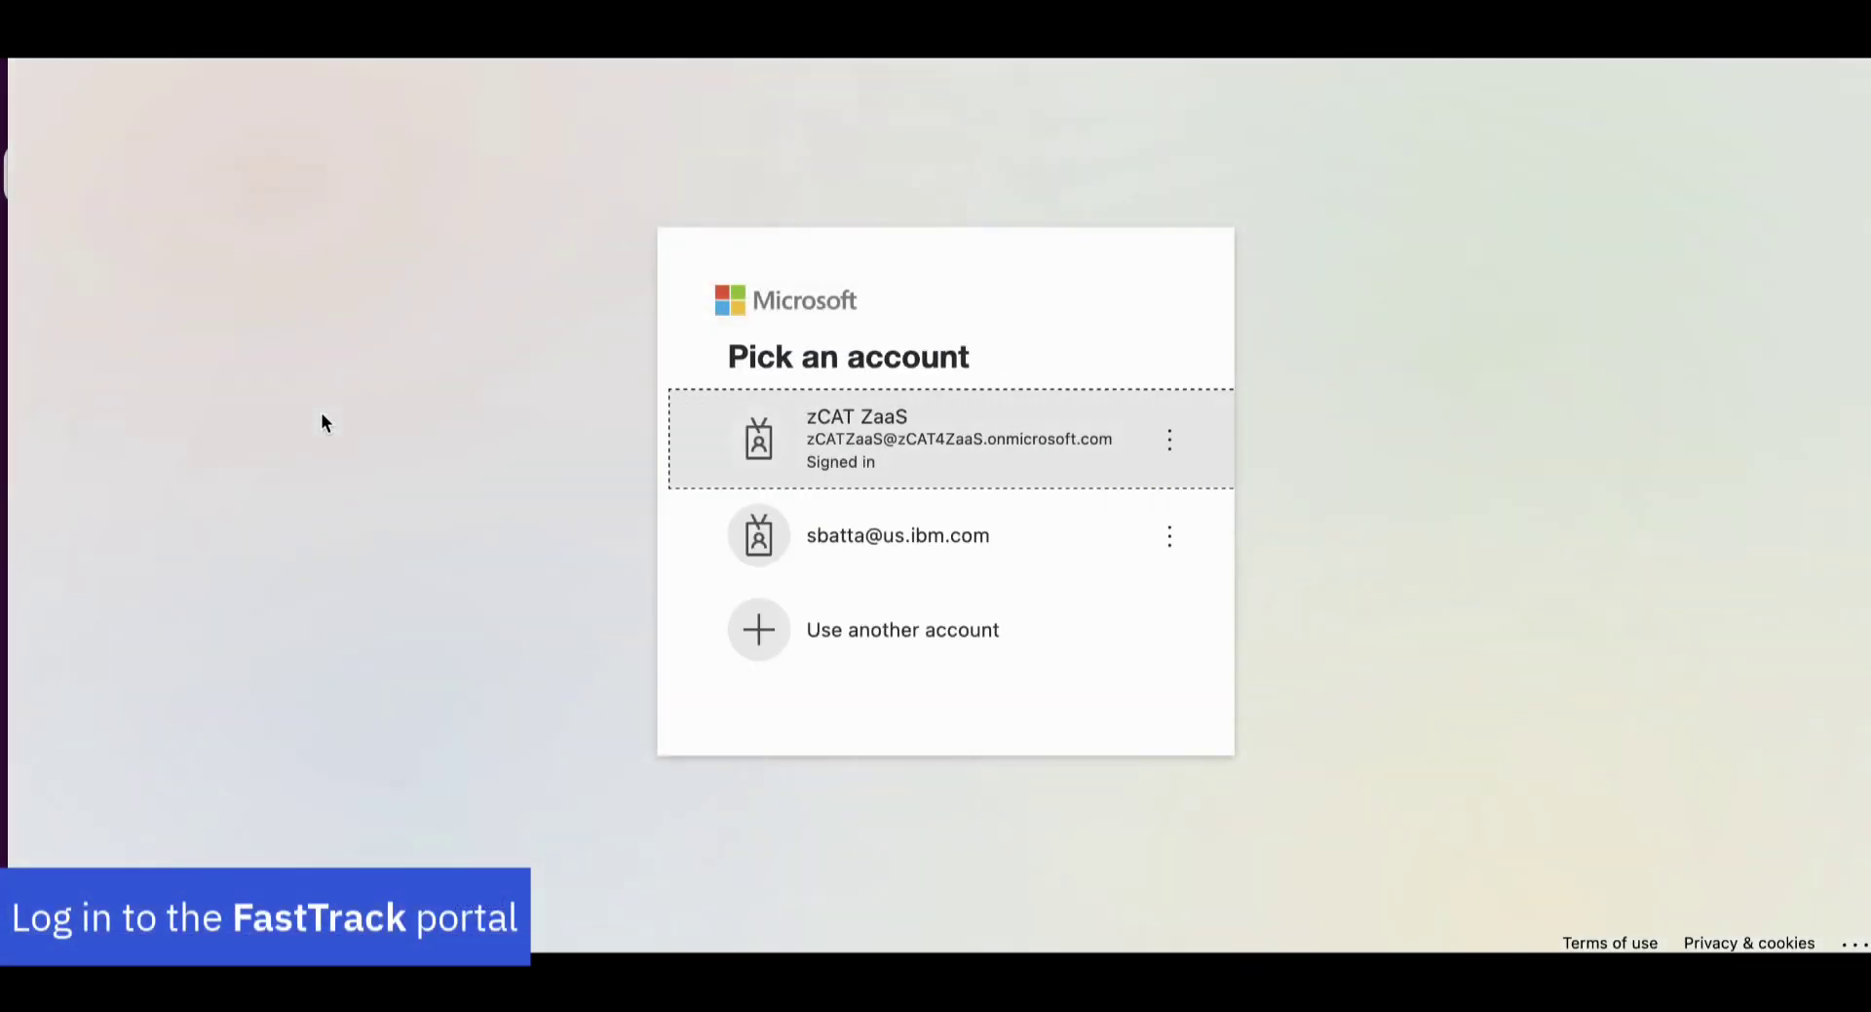
{"action": "left_click", "coordinate": [846, 445]}
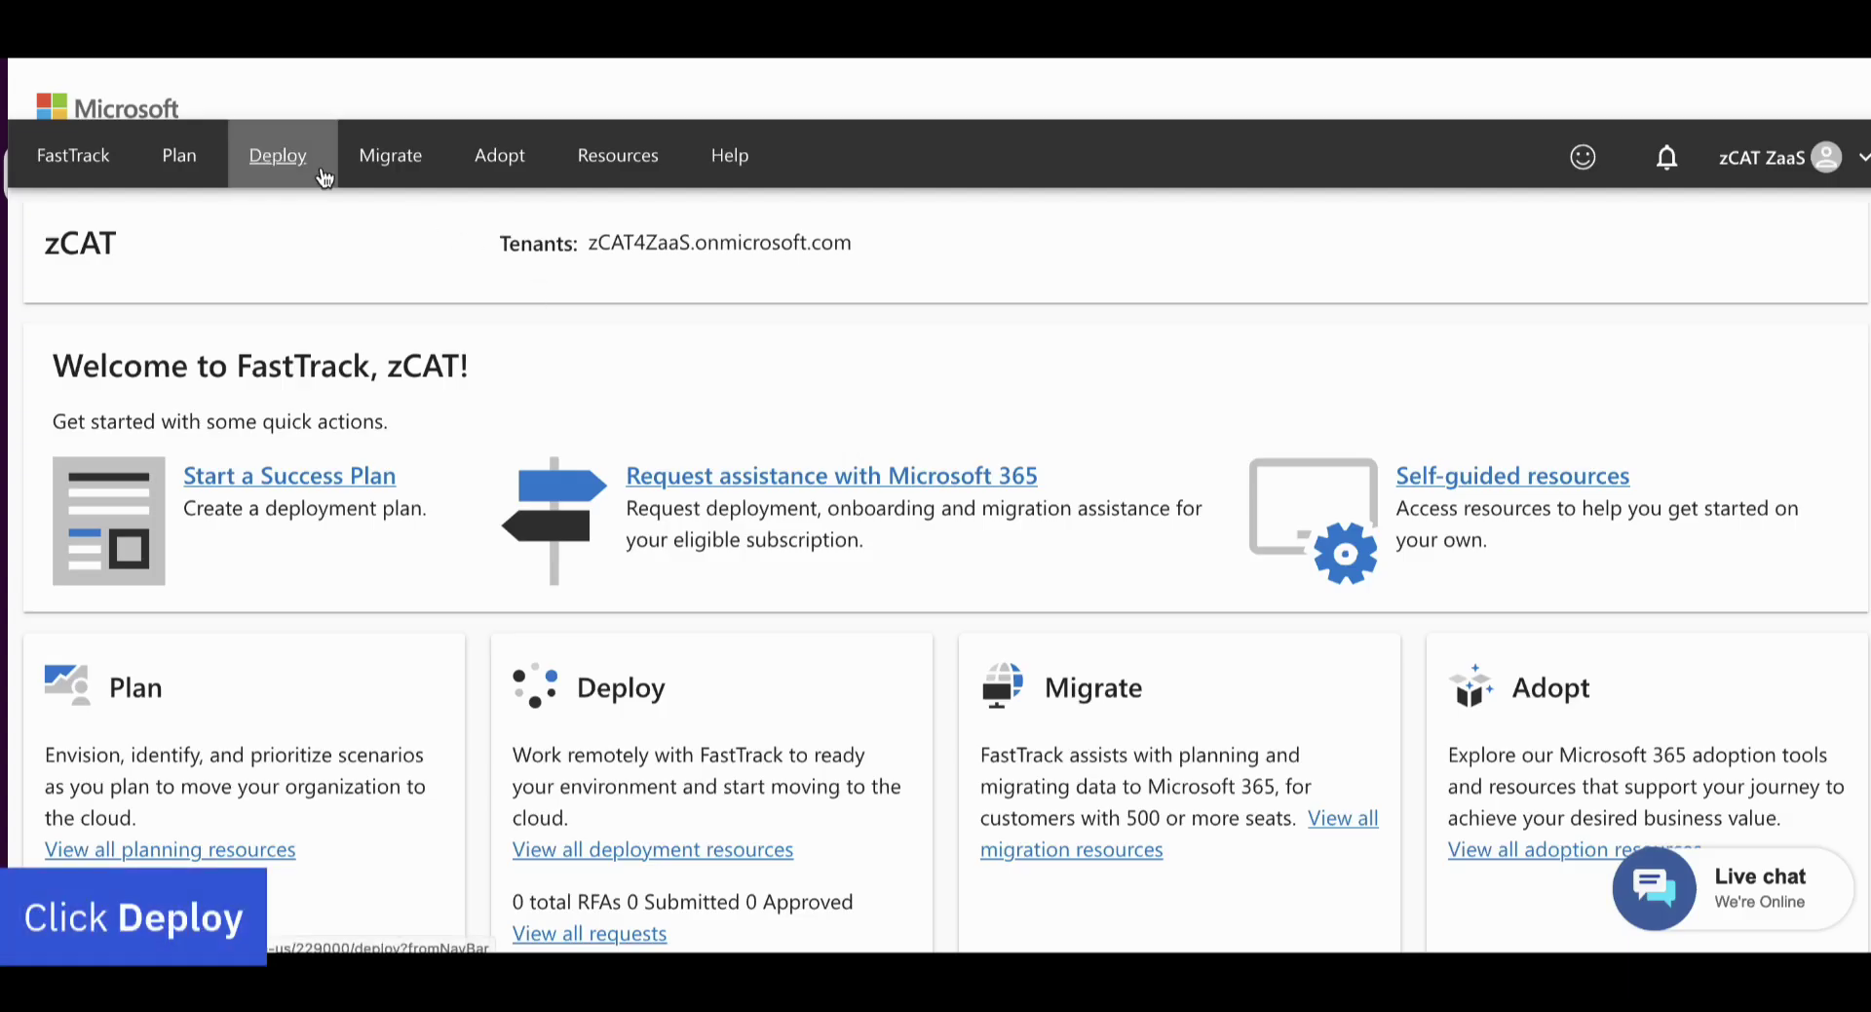
{"action": "left_click", "coordinate": [325, 178]}
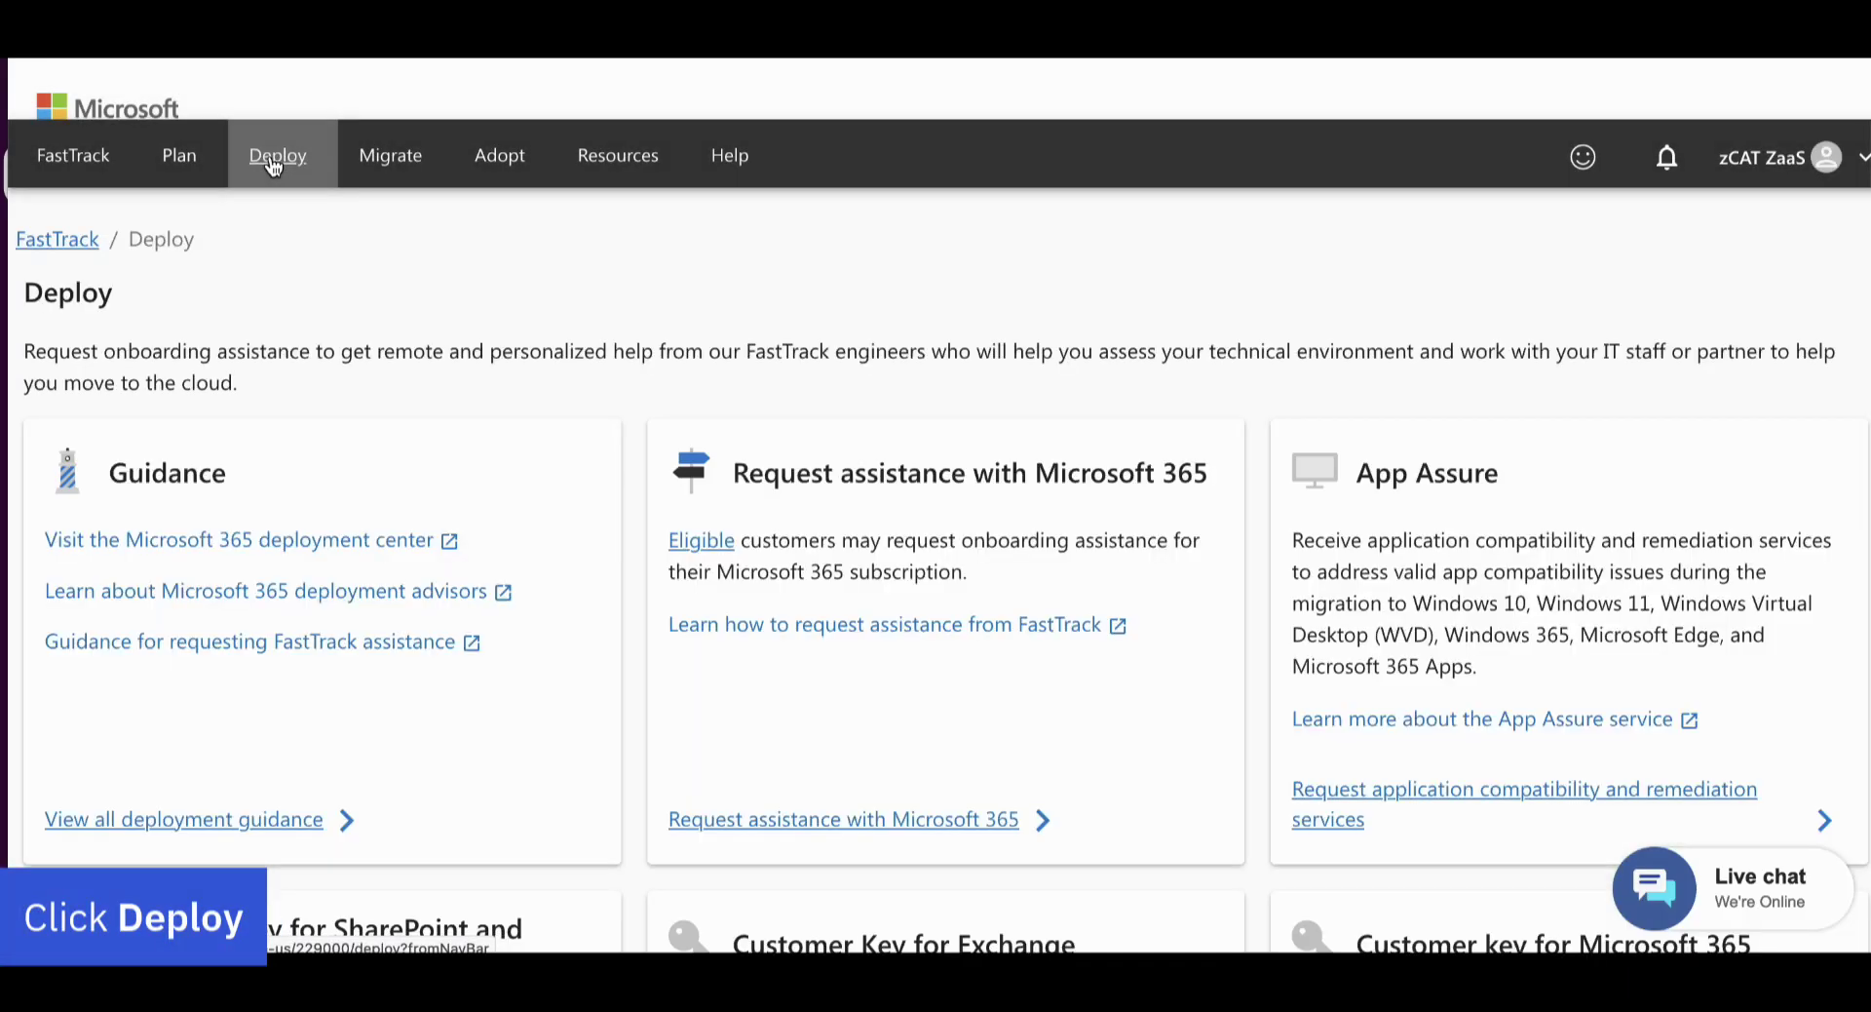
{"action": "scroll", "coordinate": [942, 568], "scroll_direction": "down", "scroll_amount": 1}
{"action": "scroll", "coordinate": [941, 572], "scroll_direction": "down", "scroll_amount": 1}
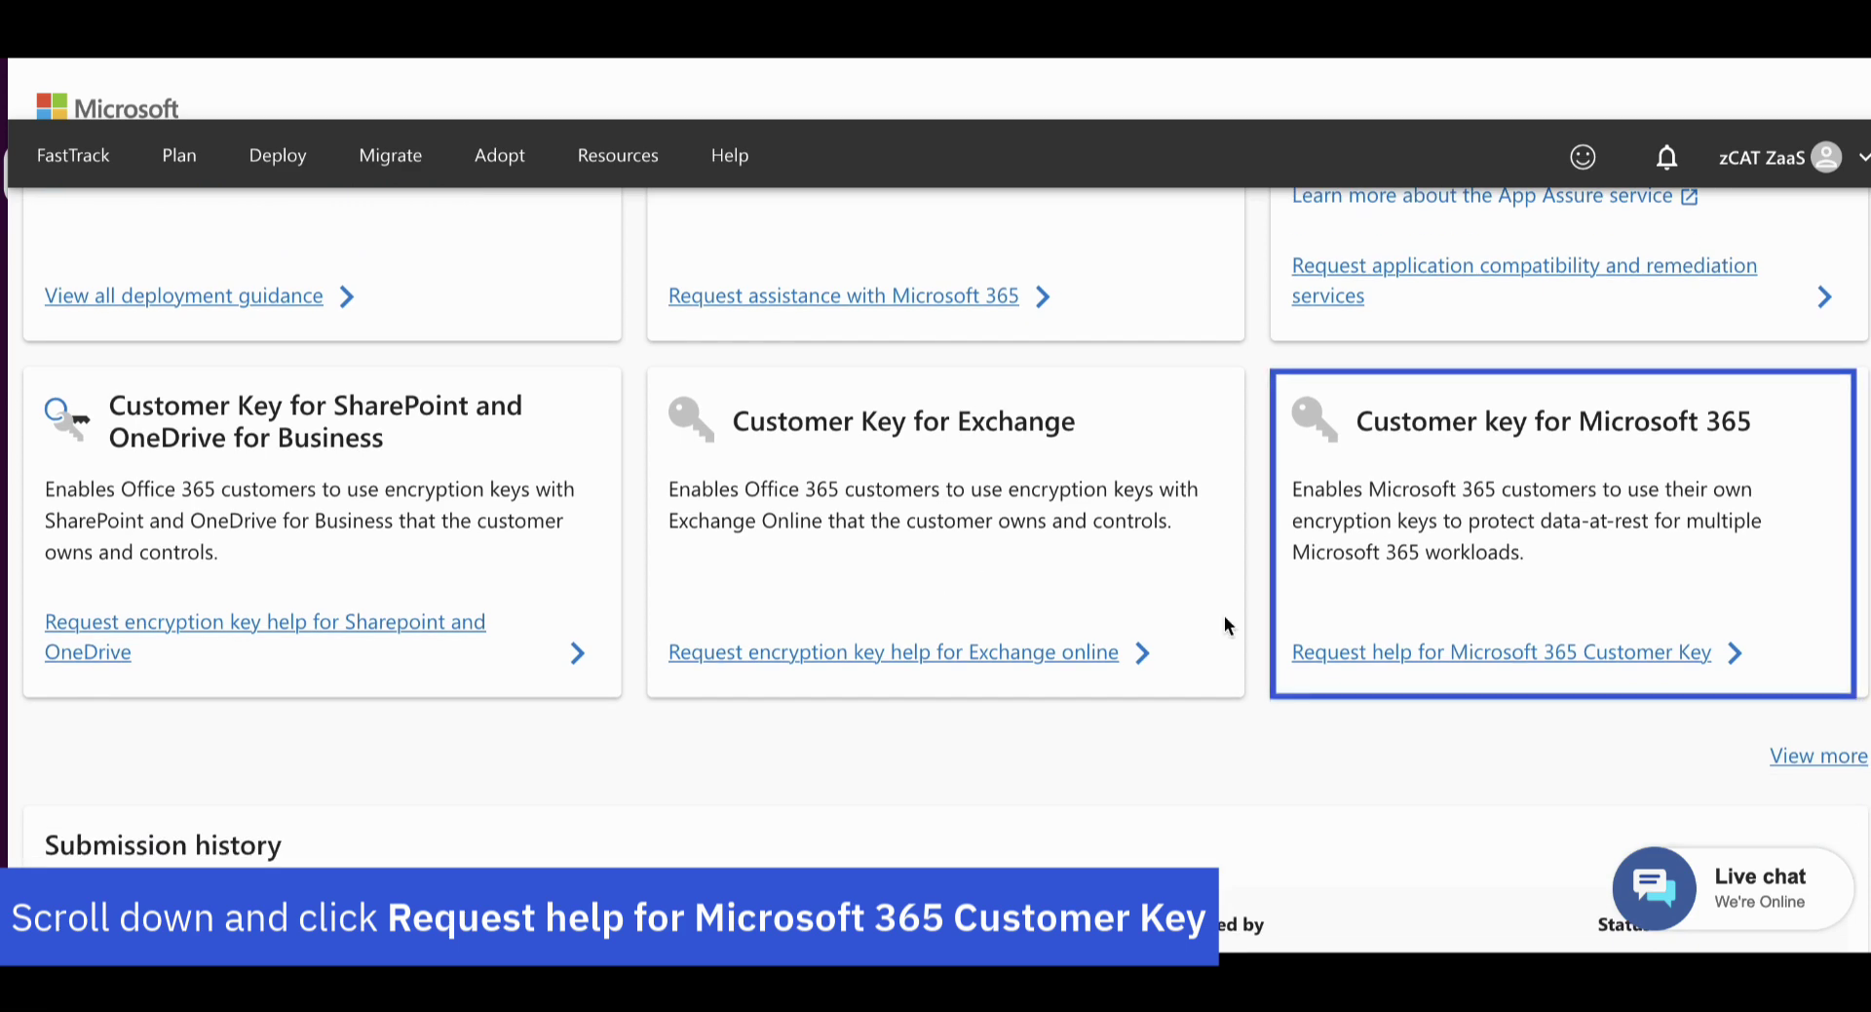
{"action": "left_click", "coordinate": [1493, 651]}
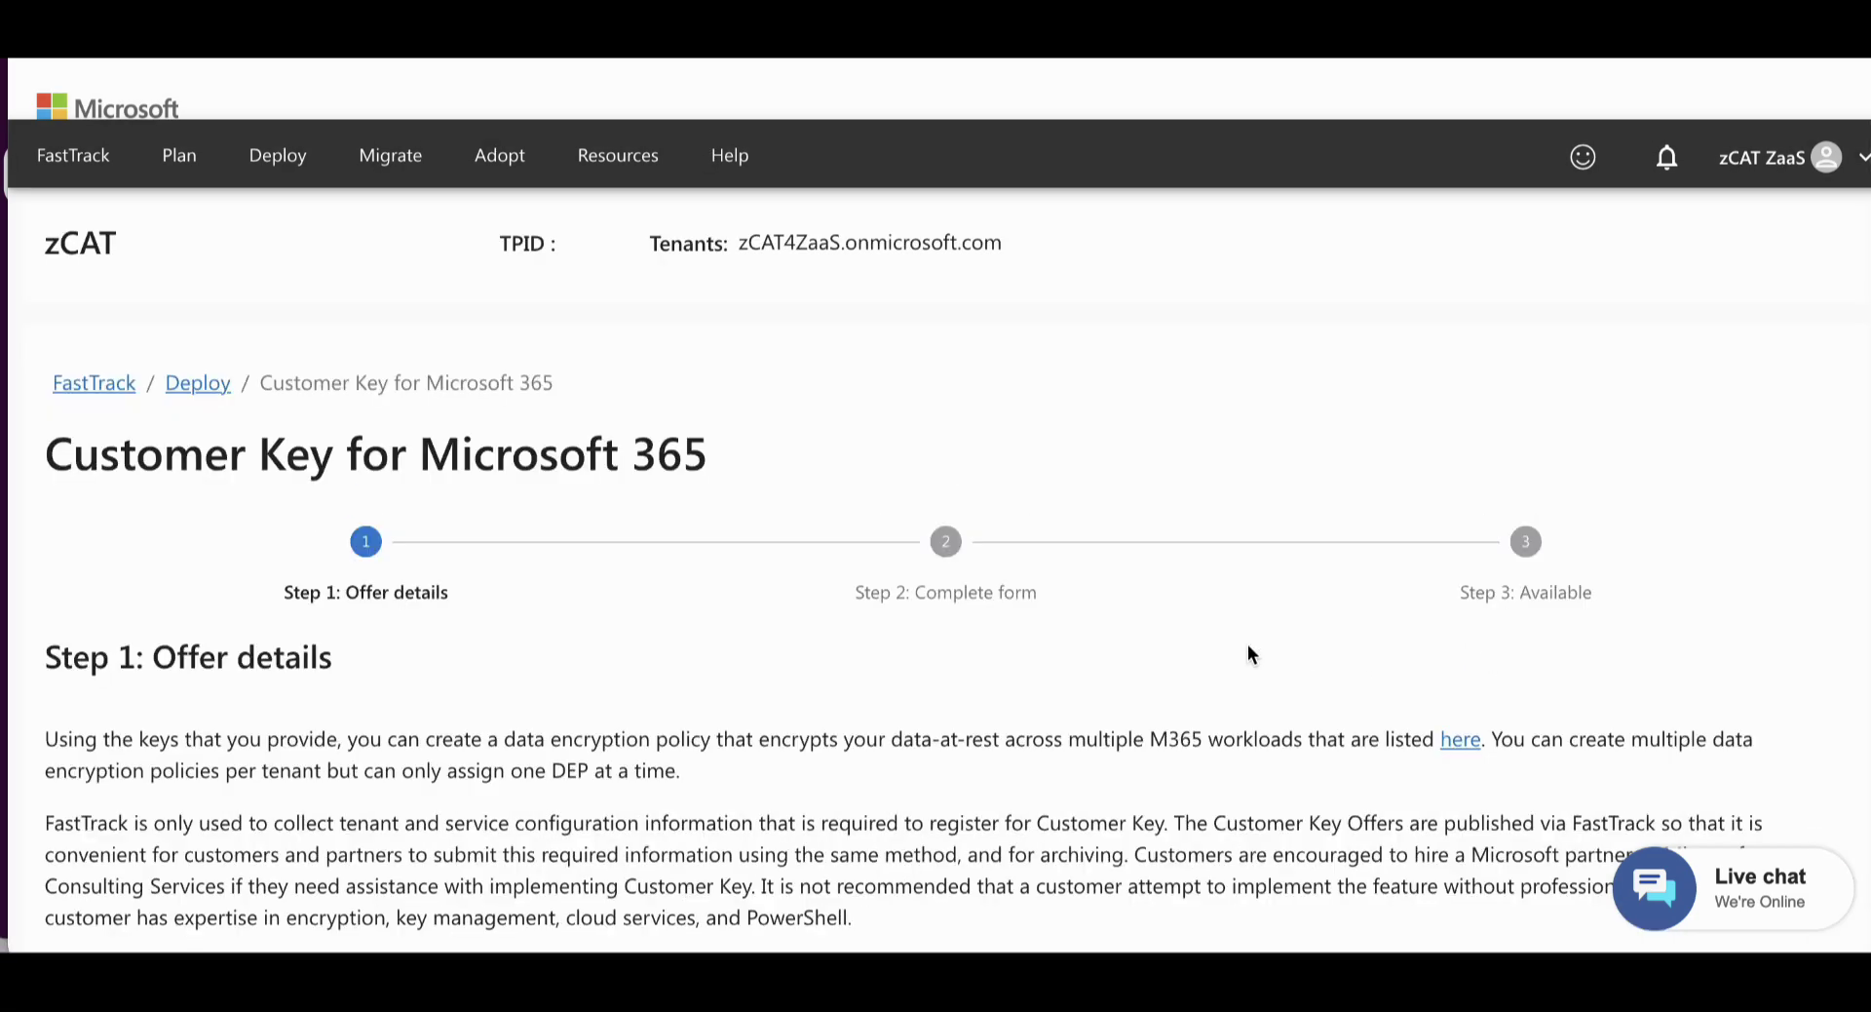
{"action": "scroll", "coordinate": [1248, 644], "scroll_direction": "down", "scroll_amount": 3}
{"action": "left_click", "coordinate": [1800, 766]}
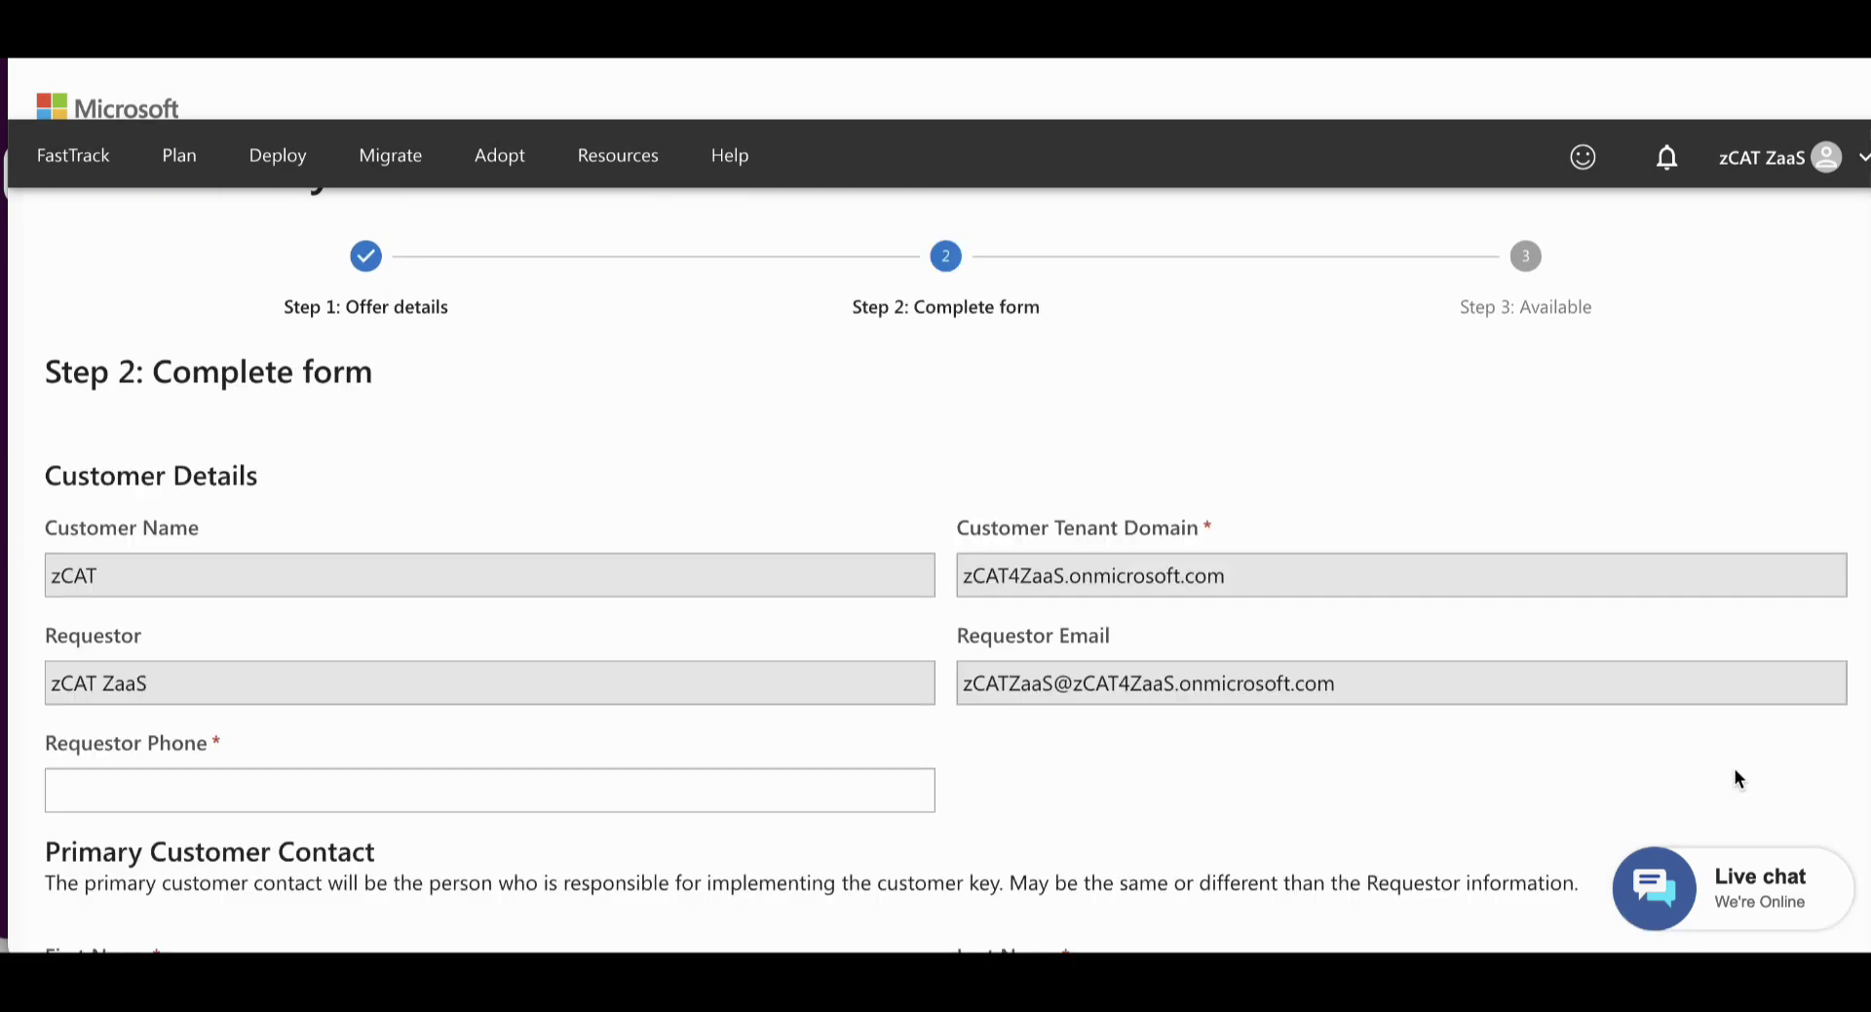
Fill in the requestor's phone number and the primary contact's first name, last name and e-mail
{"action": "left_click", "coordinate": [241, 570]}
{"action": "scroll", "coordinate": [996, 600], "scroll_direction": "down", "scroll_amount": 3}
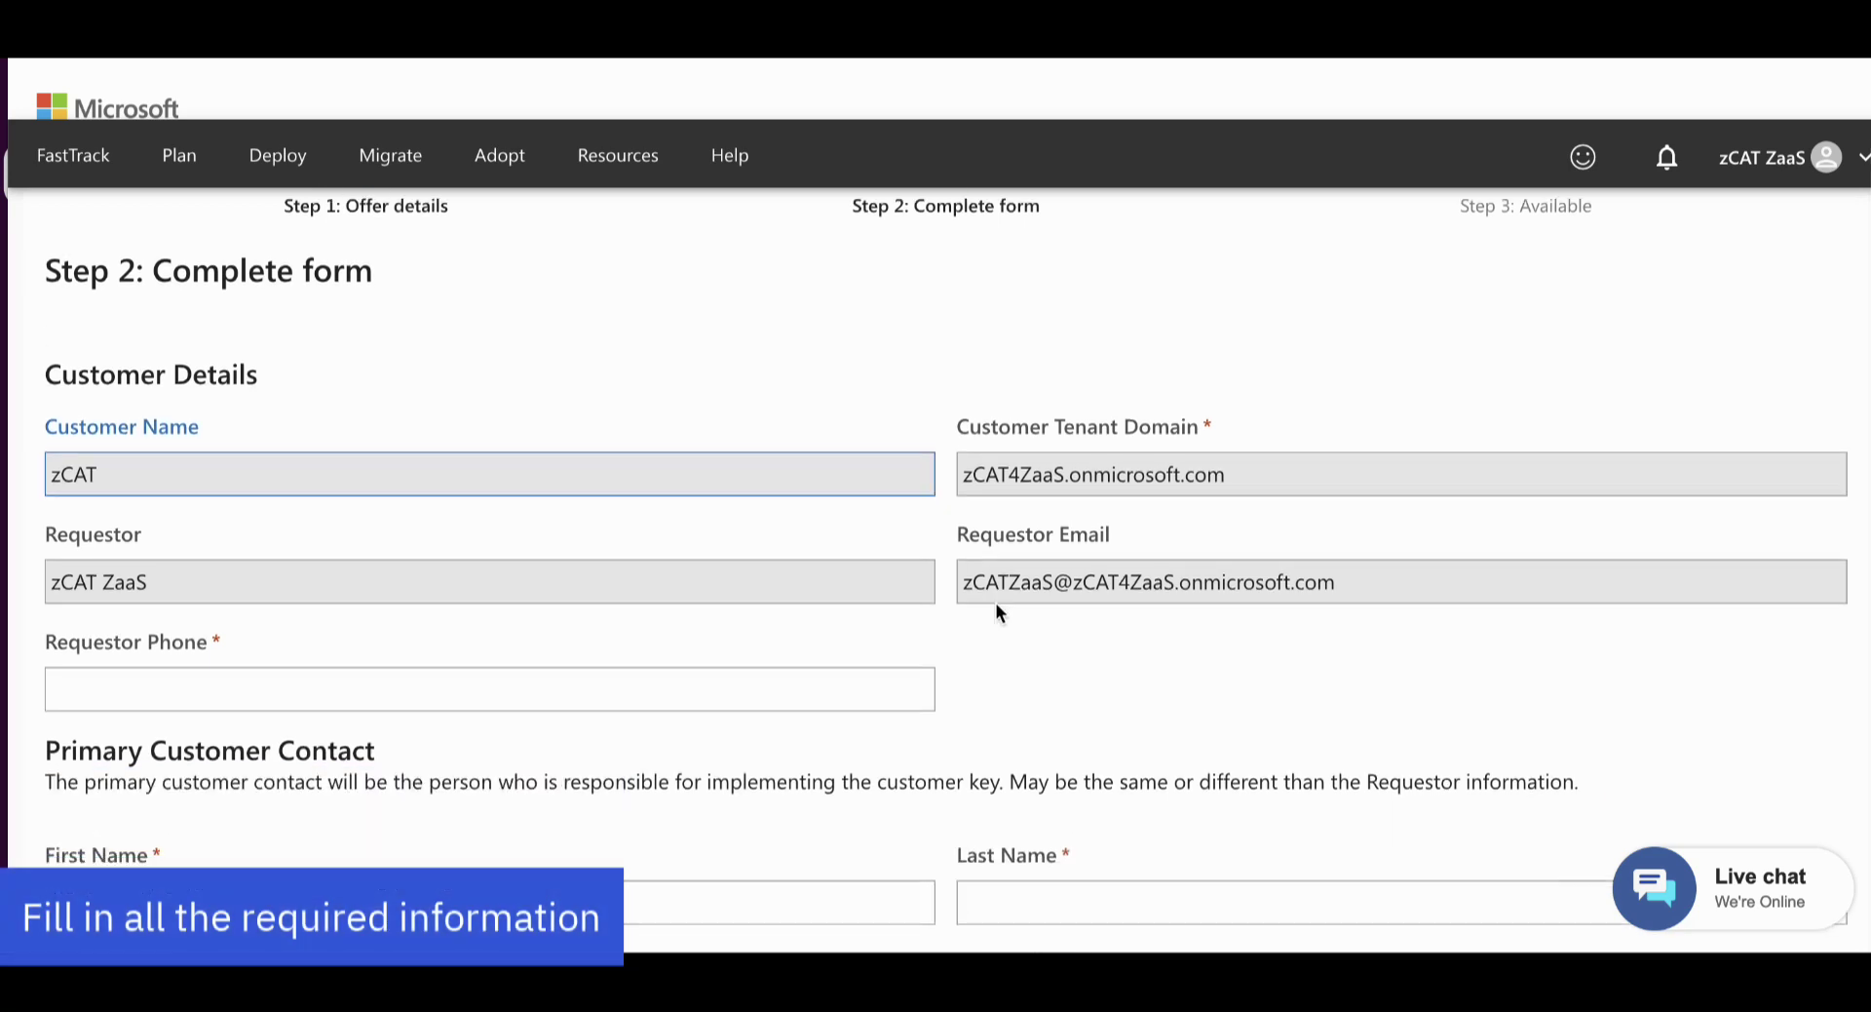
{"action": "left_click", "coordinate": [756, 531]}
{"action": "type", "text": "800-111-2222"}
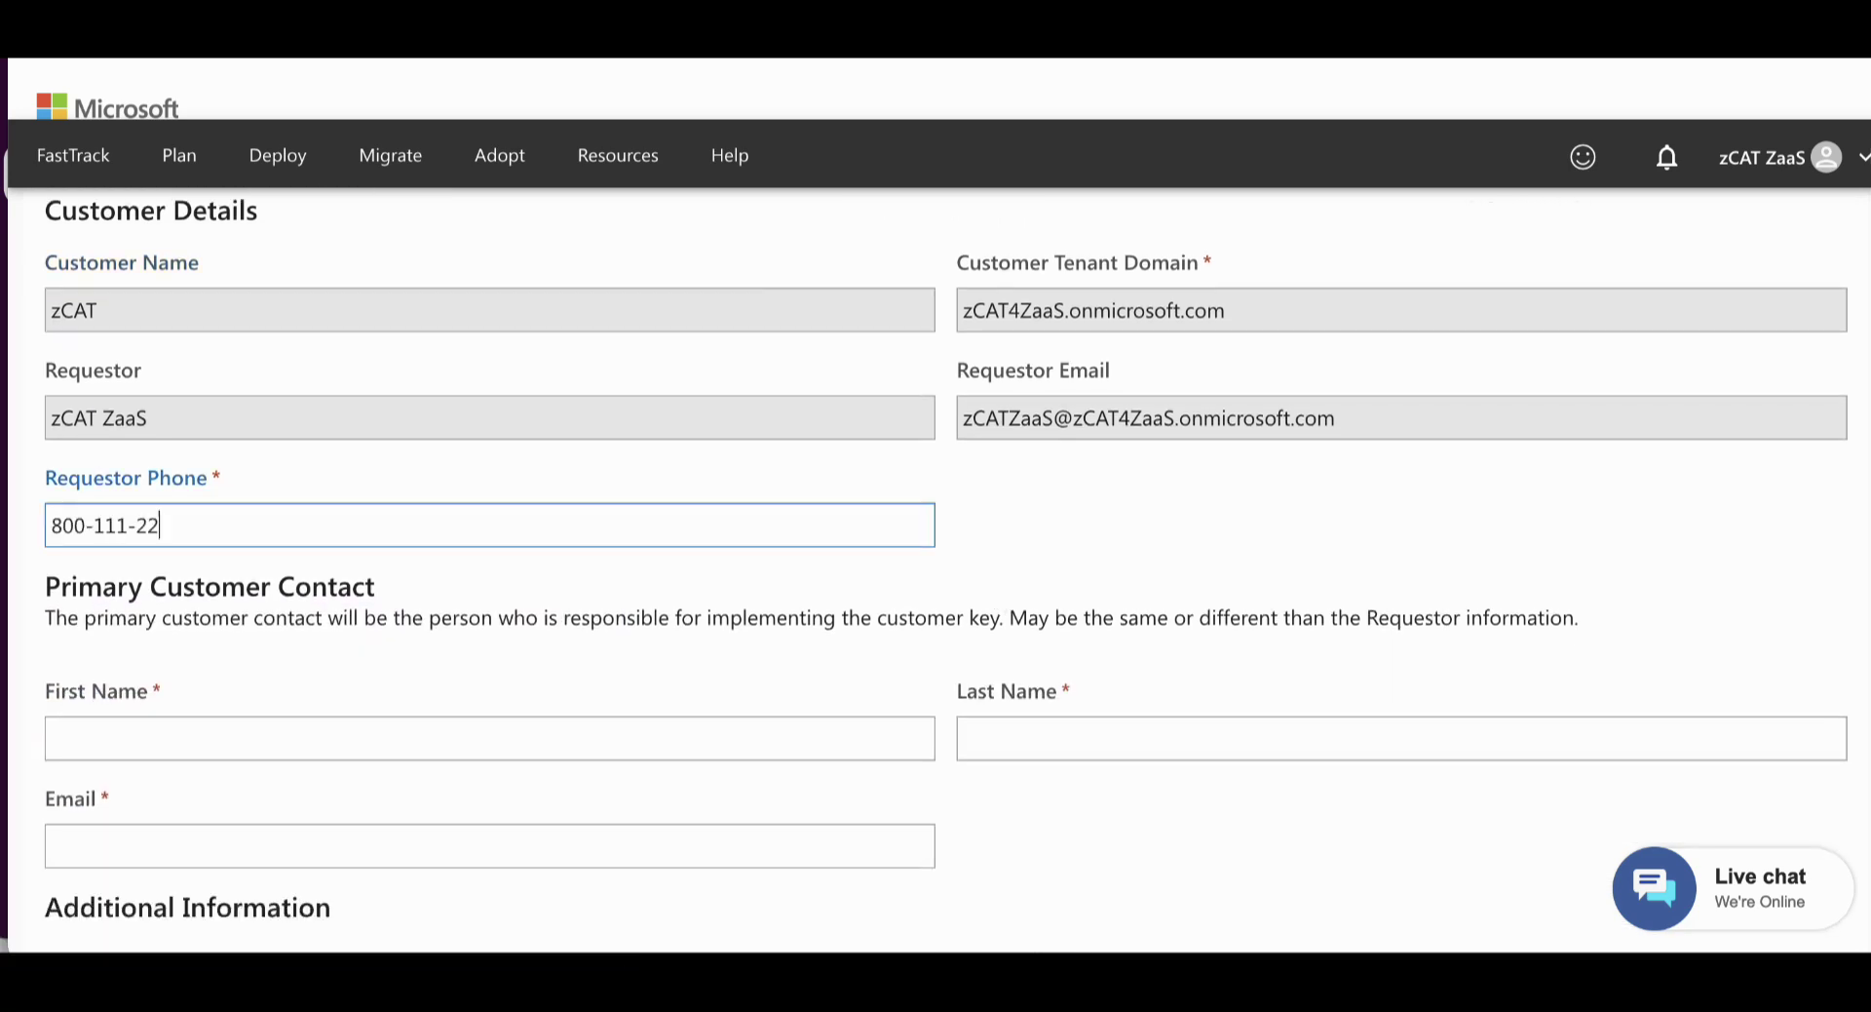
{"action": "scroll", "coordinate": [756, 531], "scroll_direction": "down", "scroll_amount": 3}
{"action": "left_click", "coordinate": [626, 474]}
{"action": "type", "text": "Customer First Name"}
{"action": "key", "text": "Tab"}
{"action": "type", "text": "Last Name"}
{"action": "key", "text": "Tab"}
{"action": "type", "text": "customer@ema"}
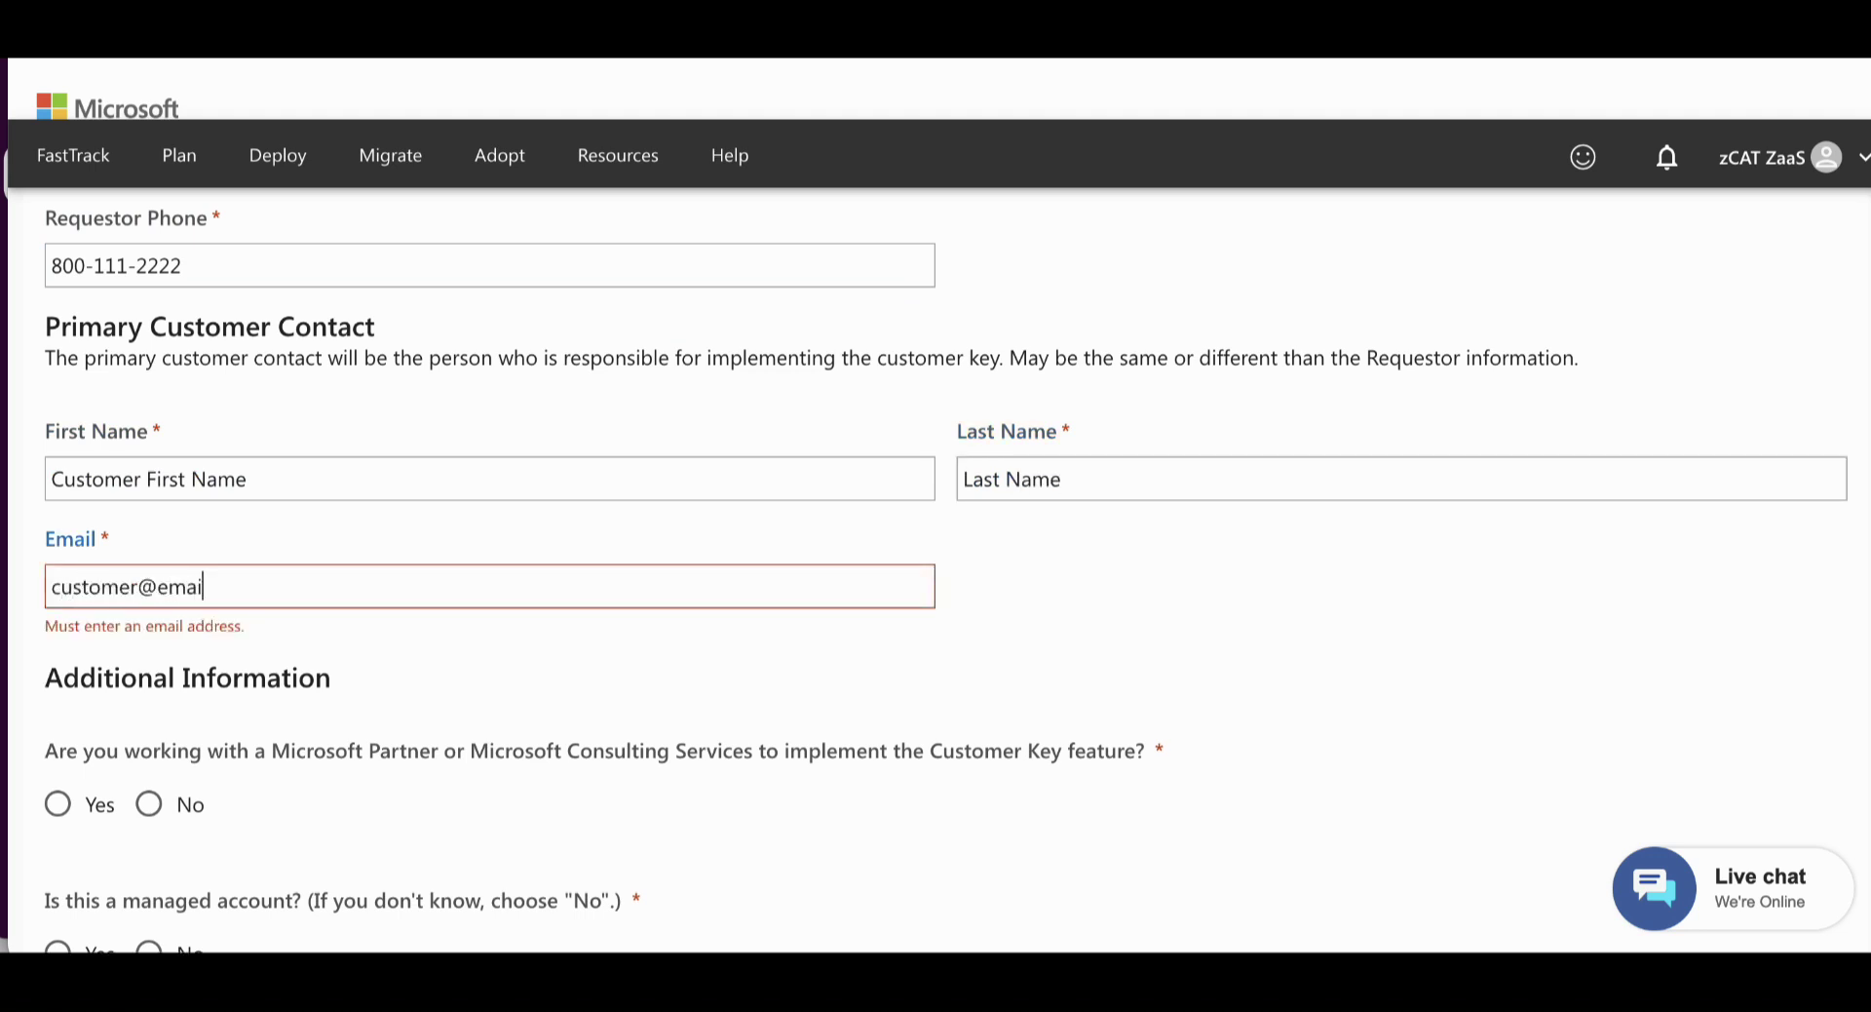
{"action": "type", "text": "il.com"}
Answer No to partner and managed account, and paste both Azure subscription IDs
{"action": "scroll", "coordinate": [755, 489], "scroll_direction": "down", "scroll_amount": 3}
{"action": "left_click", "coordinate": [160, 478]}
{"action": "left_click", "coordinate": [151, 628]}
{"action": "scroll", "coordinate": [597, 575], "scroll_direction": "down", "scroll_amount": 5}
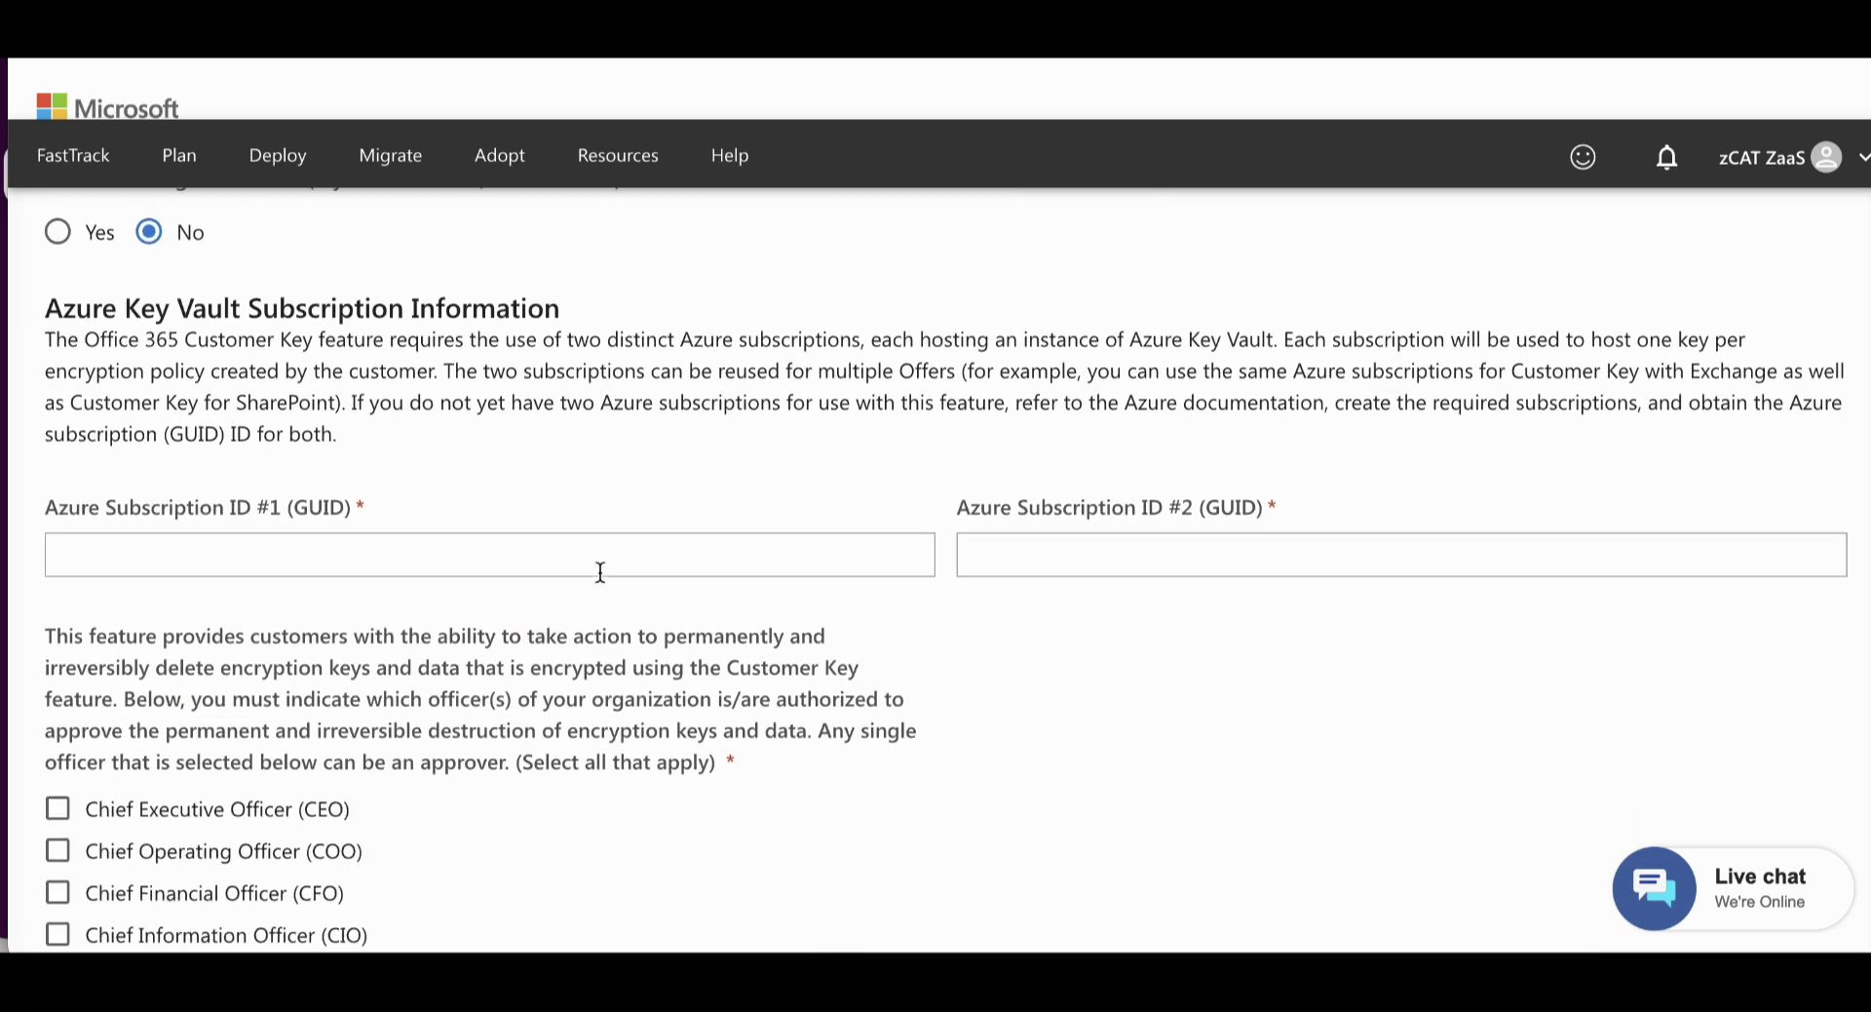
{"action": "left_click", "coordinate": [530, 520]}
{"action": "type", "text": "d638158a-5f8e-4619-8d95-5d41ba8026b4"}
{"action": "key", "text": "Tab"}
{"action": "type", "text": "6e42e52b-d217-496a-ad7e-55a0d00d4428"}
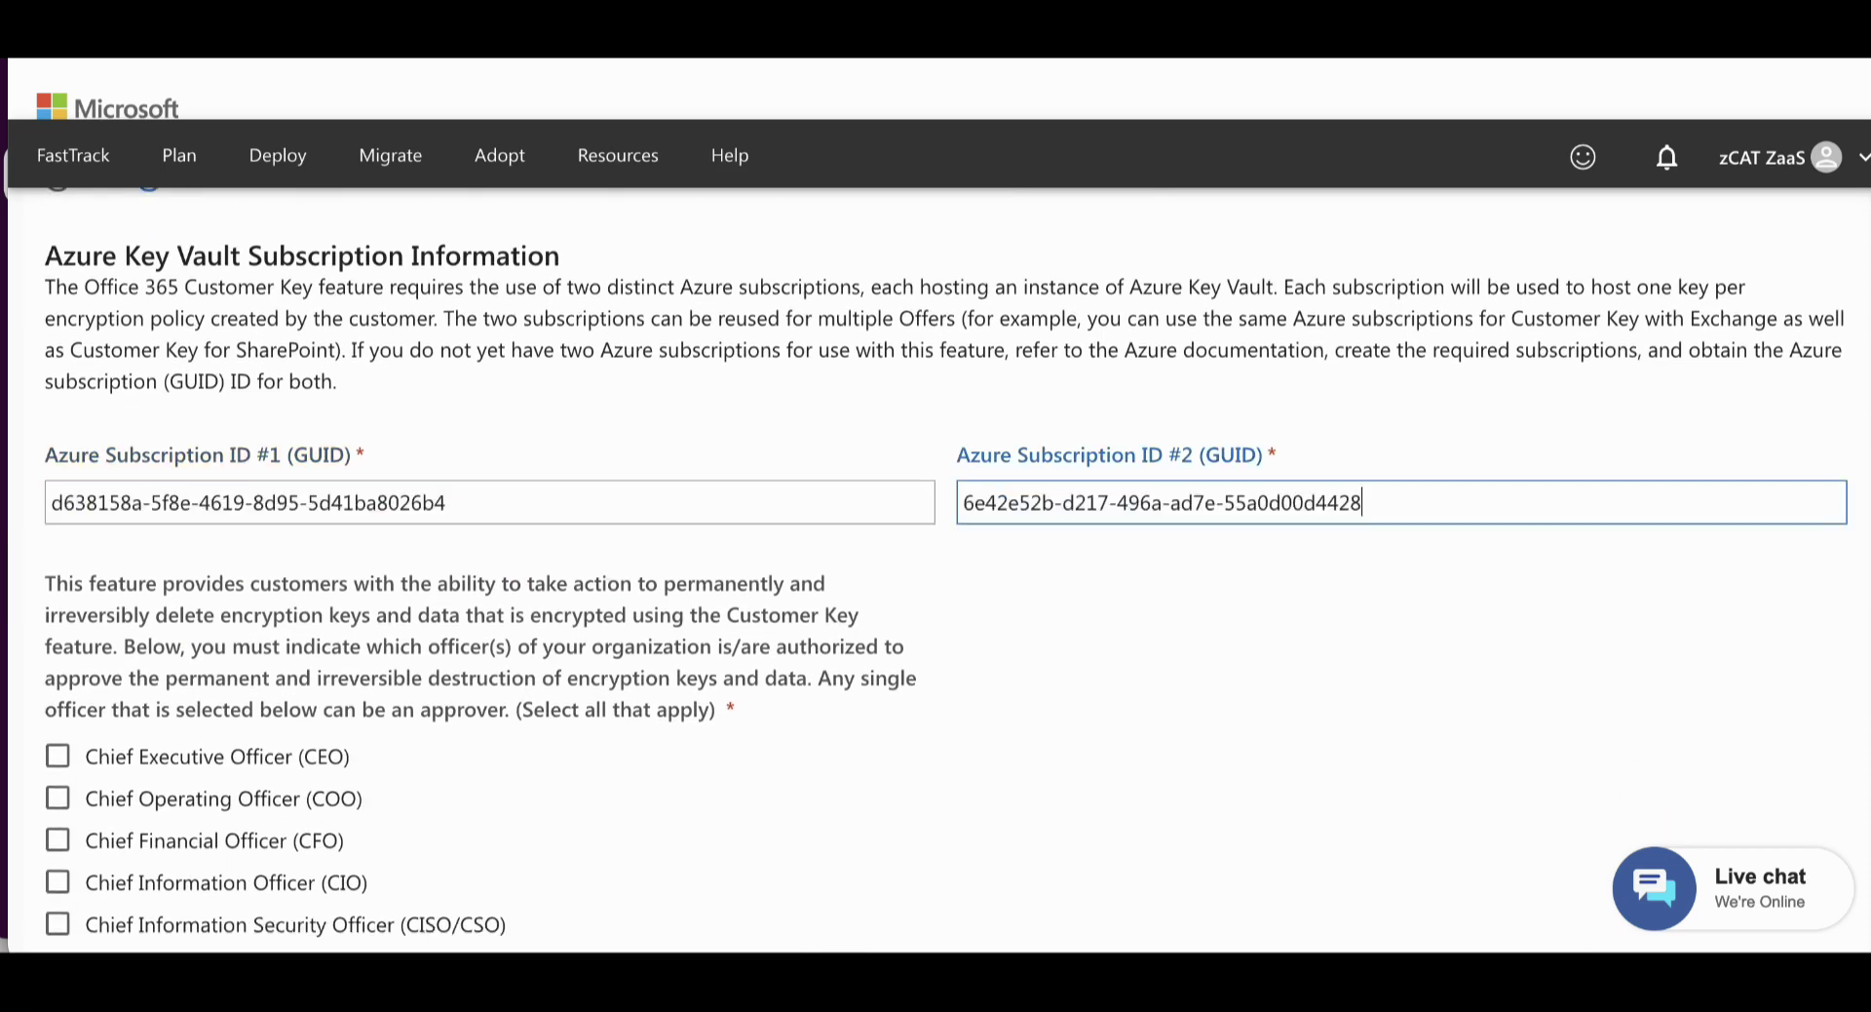
Authorize an Other role, Sr.Solutions, to approve key destruction
{"action": "scroll", "coordinate": [635, 661], "scroll_direction": "down", "scroll_amount": 4}
{"action": "left_click", "coordinate": [57, 627]}
{"action": "left_click", "coordinate": [208, 736]}
{"action": "type", "text": "Sr.Solutions Architect"}
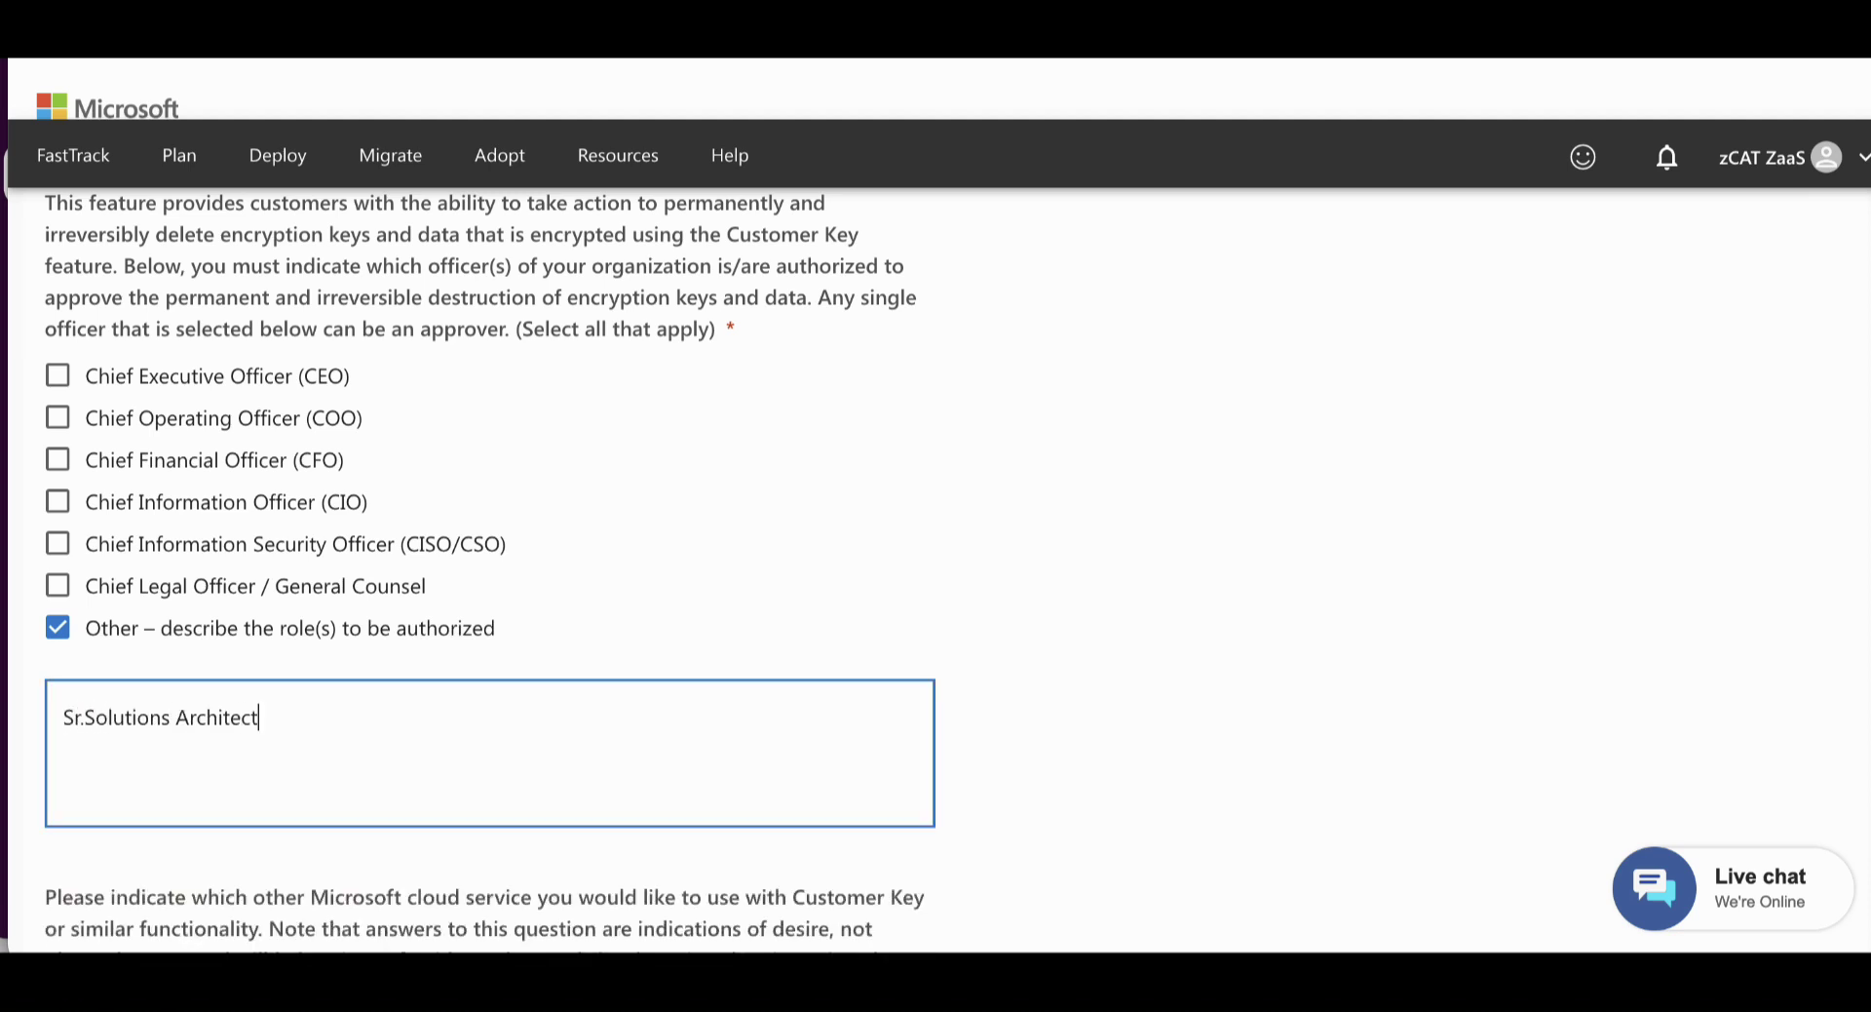
{"action": "scroll", "coordinate": [376, 718], "scroll_direction": "down", "scroll_amount": 10}
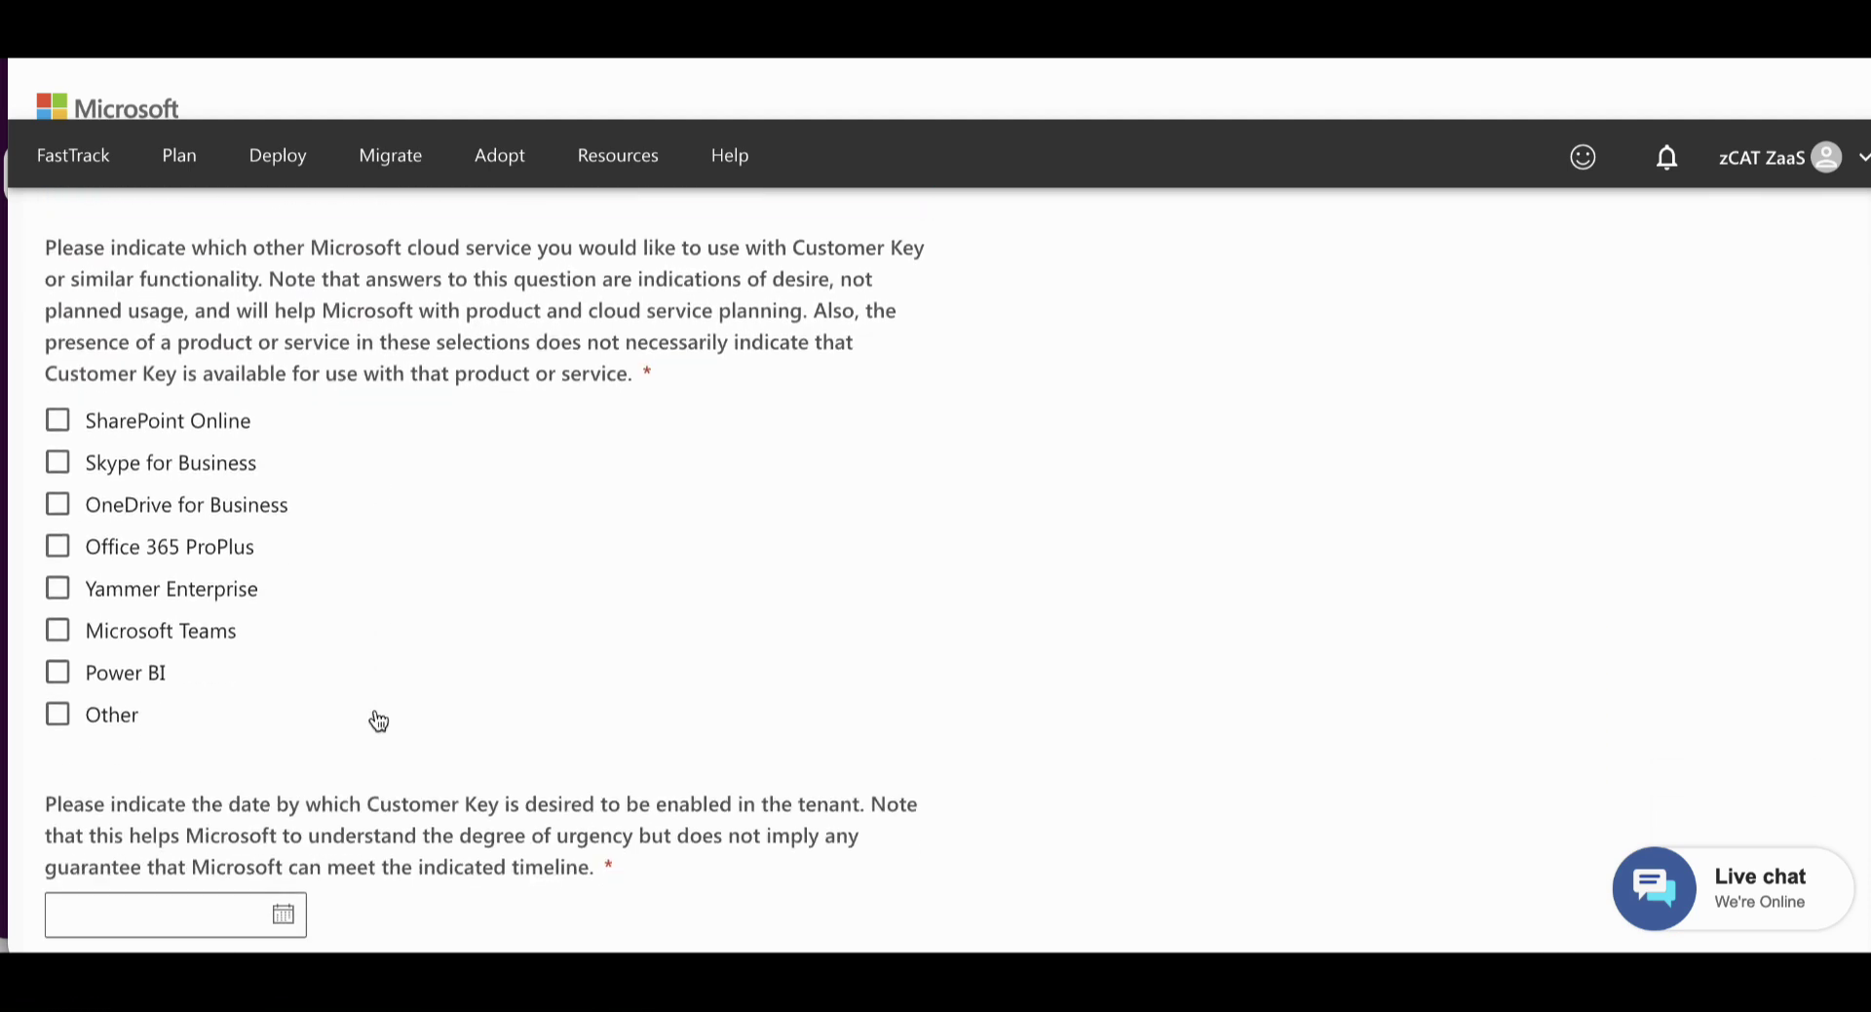
{"action": "scroll", "coordinate": [376, 718], "scroll_direction": "down", "scroll_amount": 2}
Set the desired date 9/20/2022, country United States and industry IT Services
{"action": "left_click", "coordinate": [258, 415]}
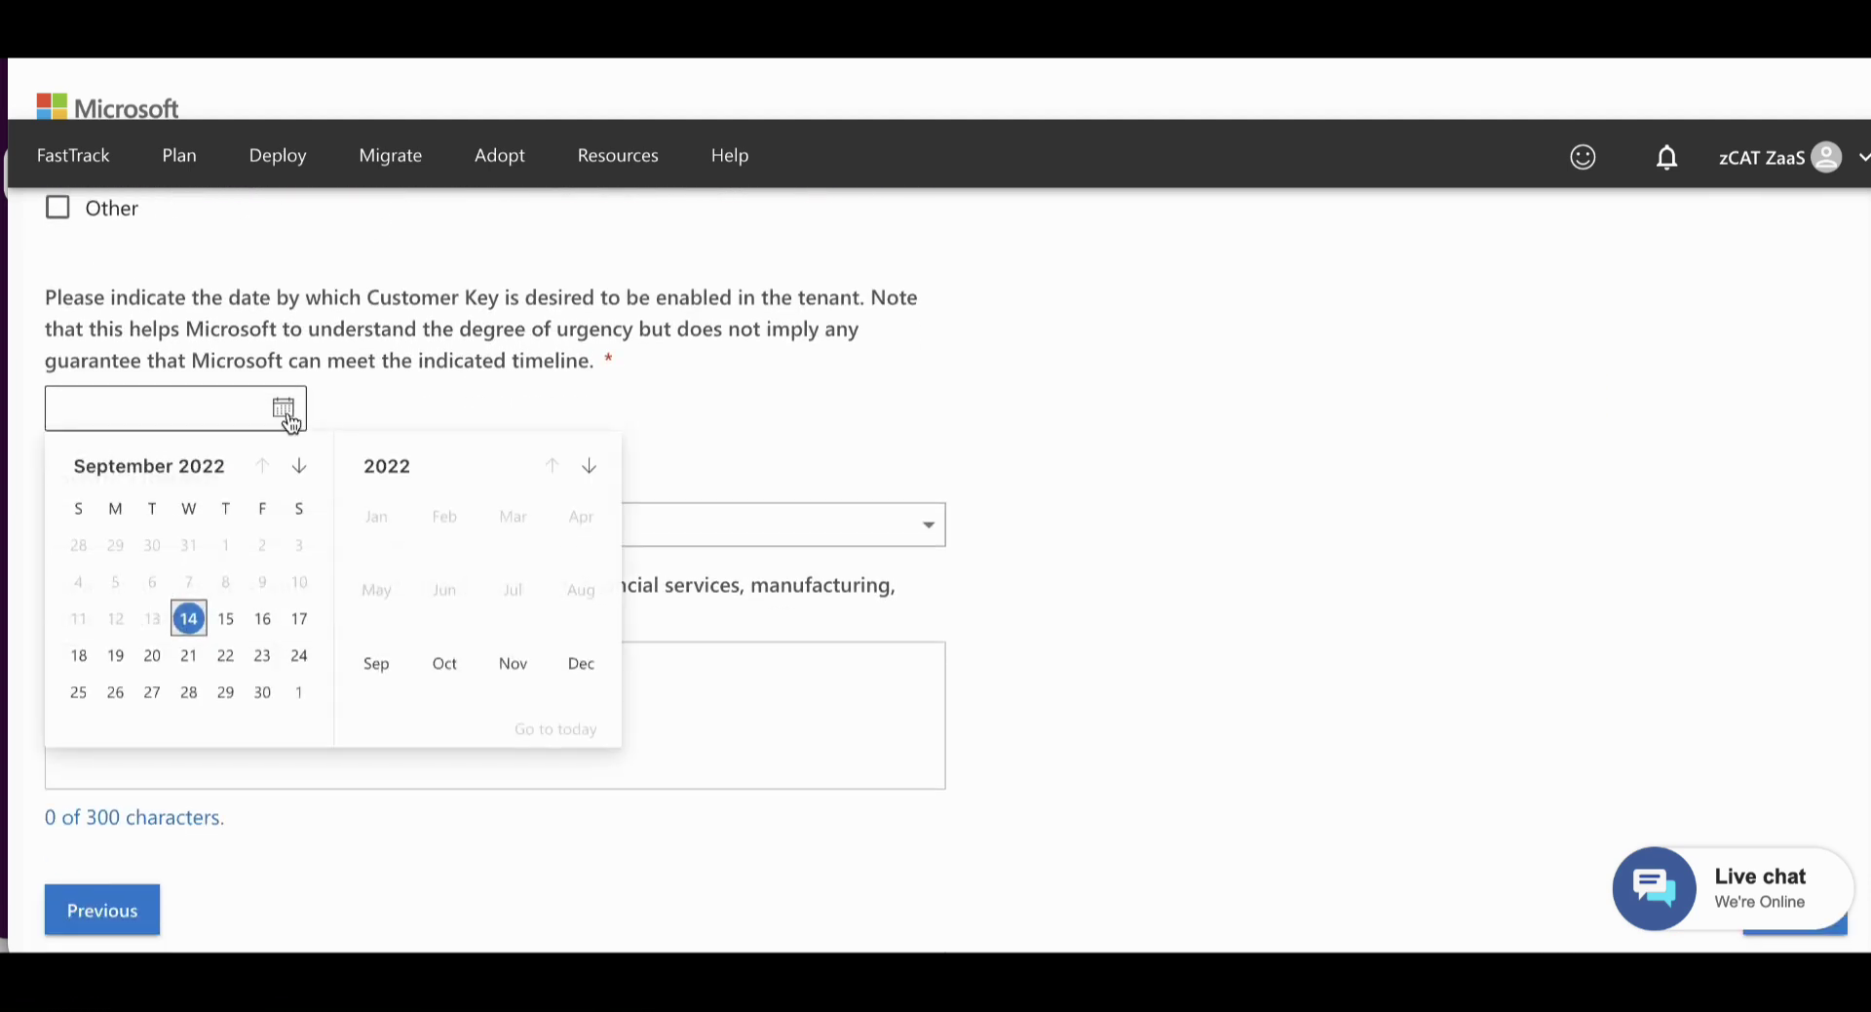
{"action": "left_click", "coordinate": [159, 663]}
{"action": "scroll", "coordinate": [439, 544], "scroll_direction": "down", "scroll_amount": 1}
{"action": "left_click", "coordinate": [439, 419]}
{"action": "type", "text": "un"}
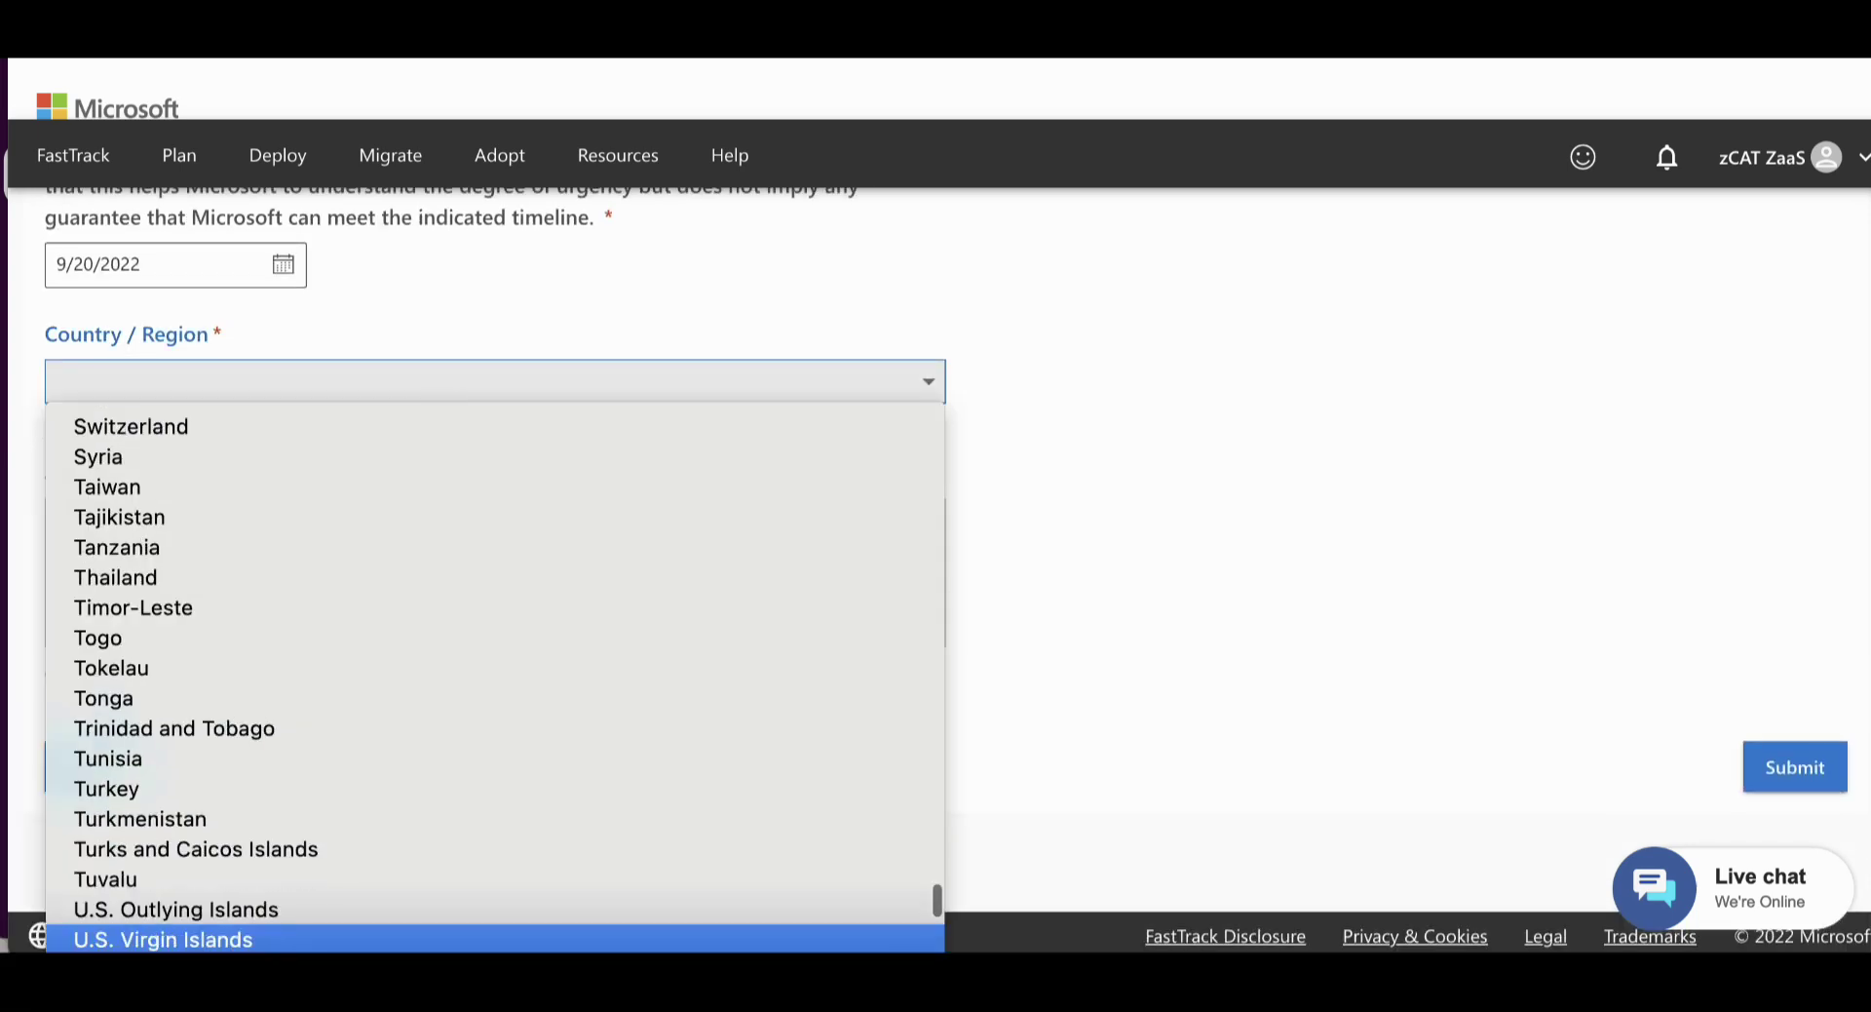
{"action": "key", "text": "Down"}
{"action": "key", "text": "Down"}
{"action": "key", "text": "Down"}
{"action": "key", "text": "Up"}
{"action": "key", "text": "Return"}
{"action": "left_click", "coordinate": [318, 553]}
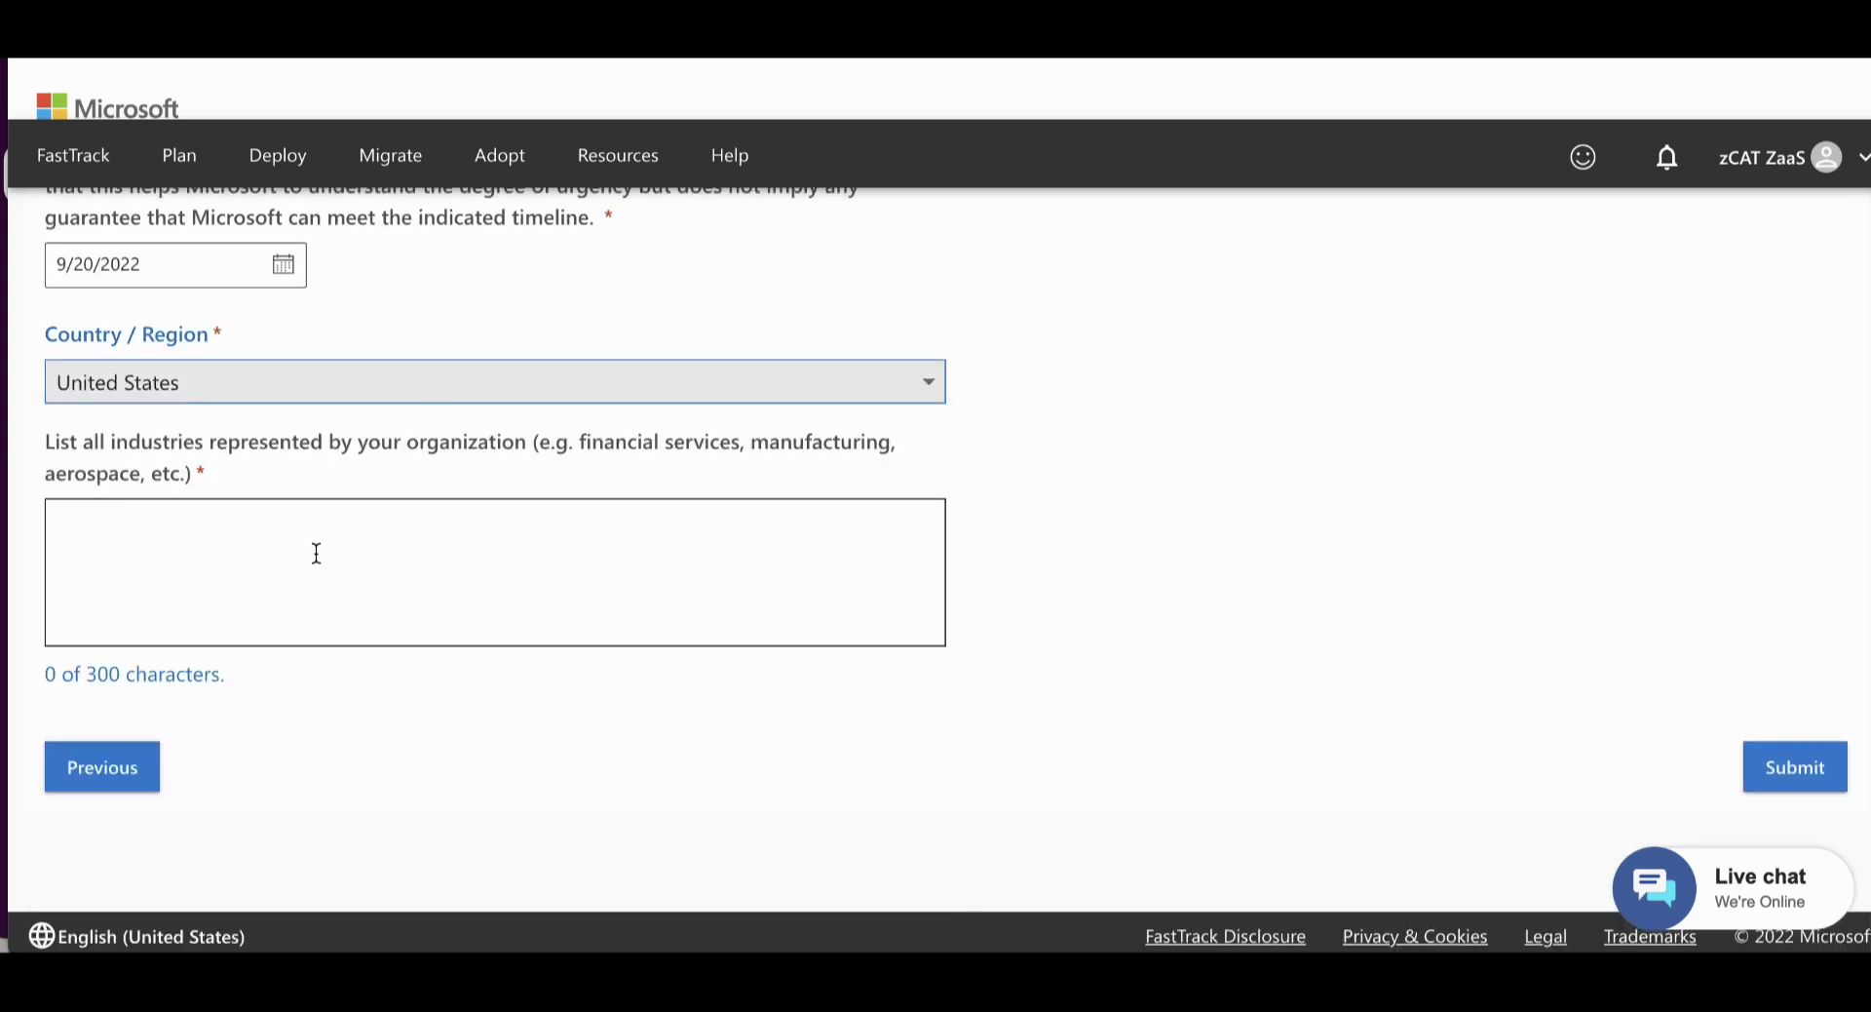
{"action": "type", "text": "IT Services"}
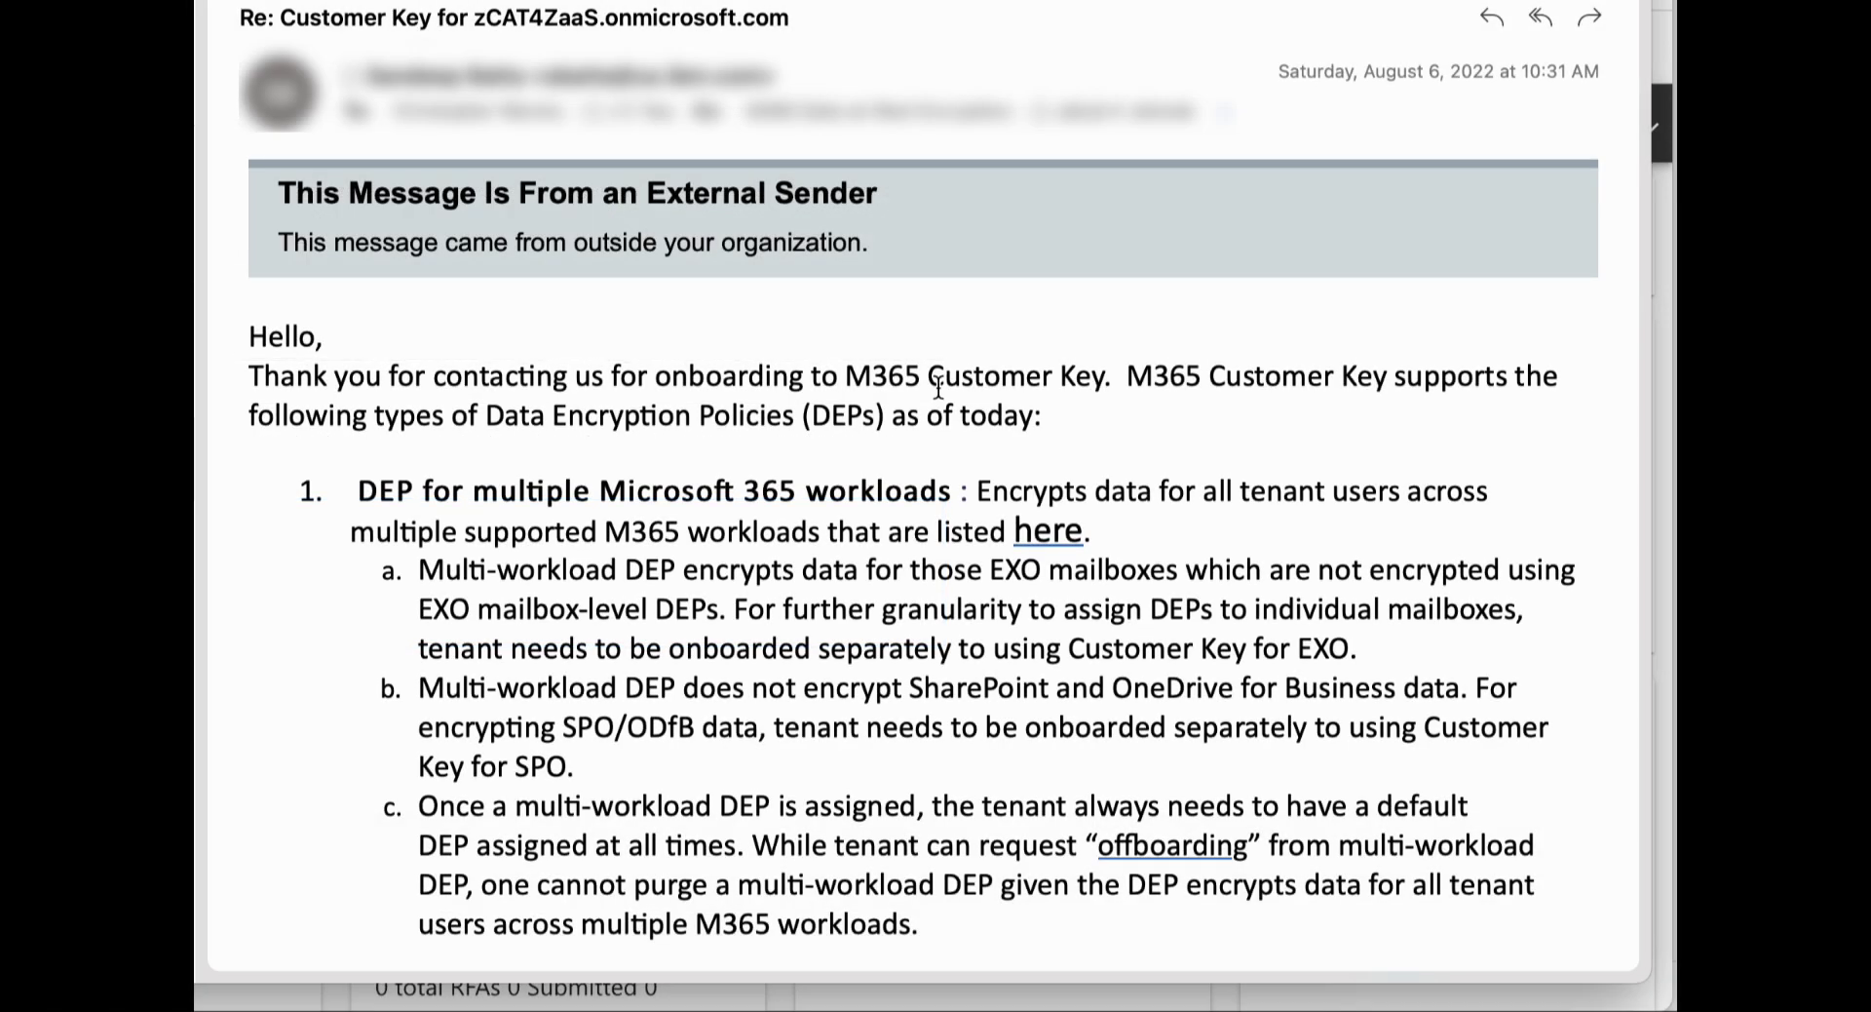
{"action": "scroll", "coordinate": [1104, 384], "scroll_direction": "down", "scroll_amount": 10}
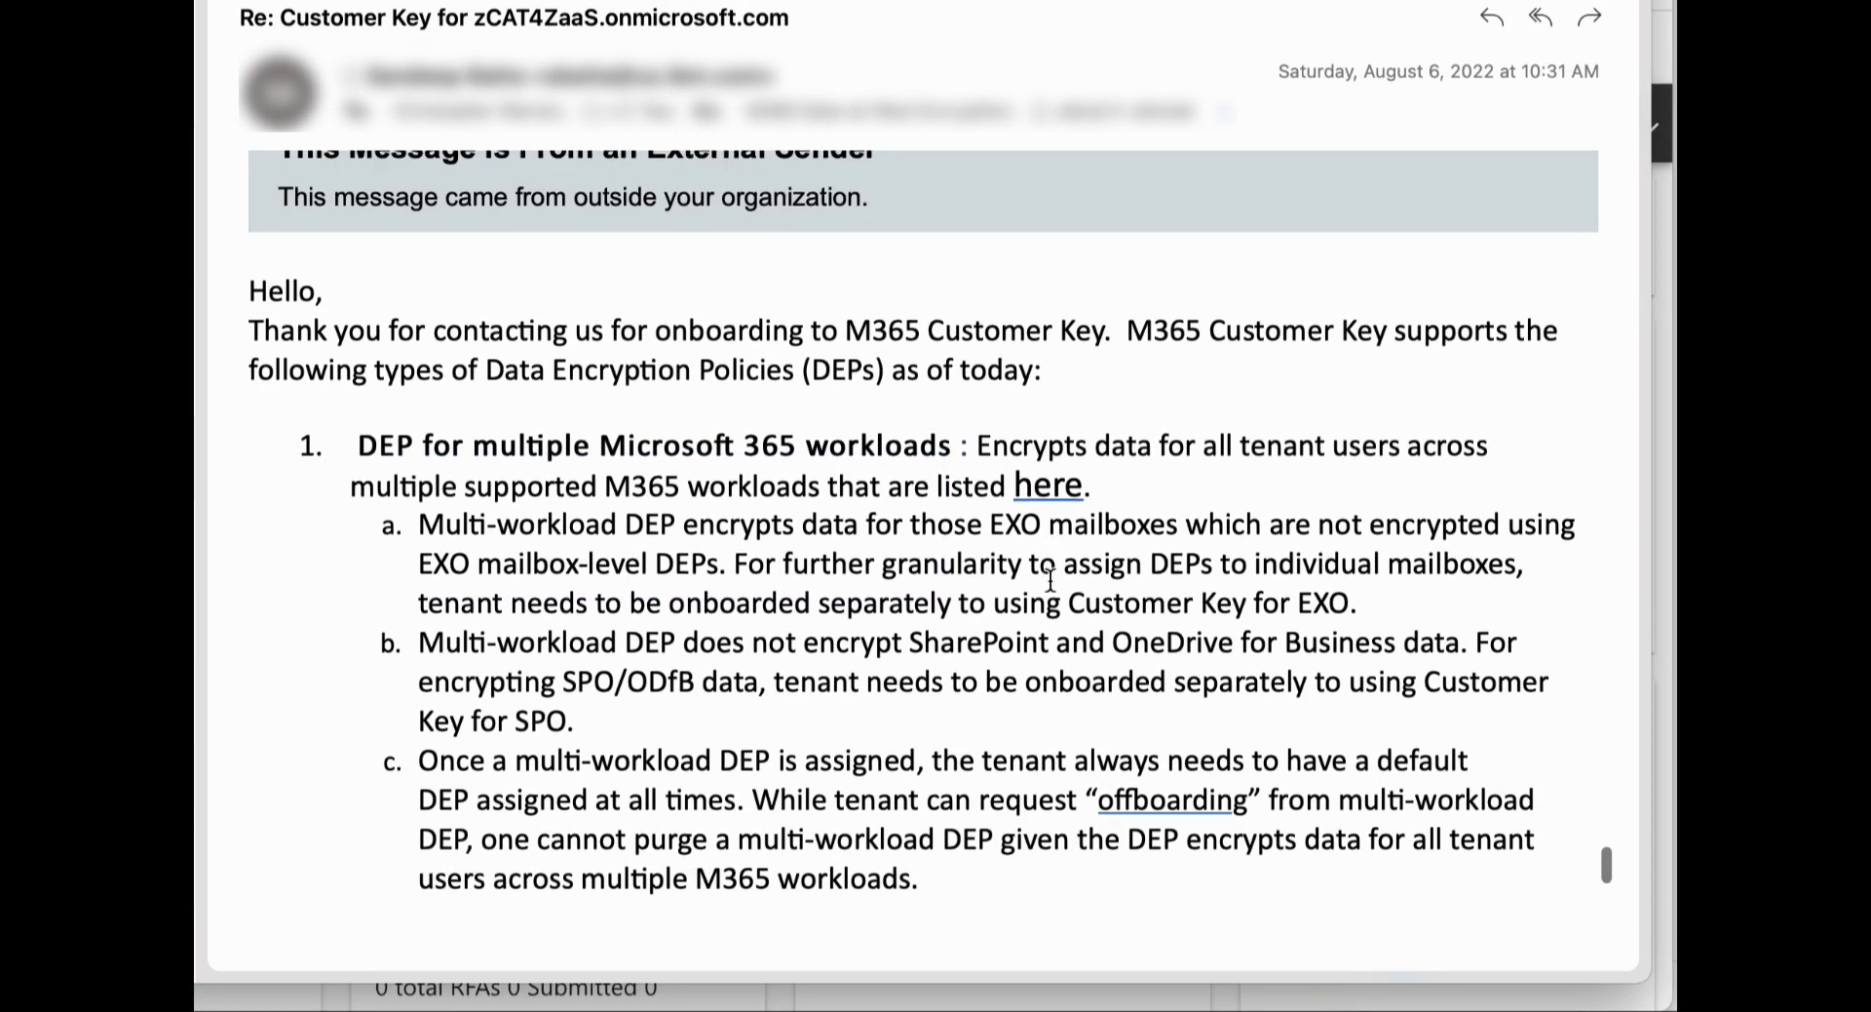
{"action": "scroll", "coordinate": [1049, 579], "scroll_direction": "down", "scroll_amount": 9}
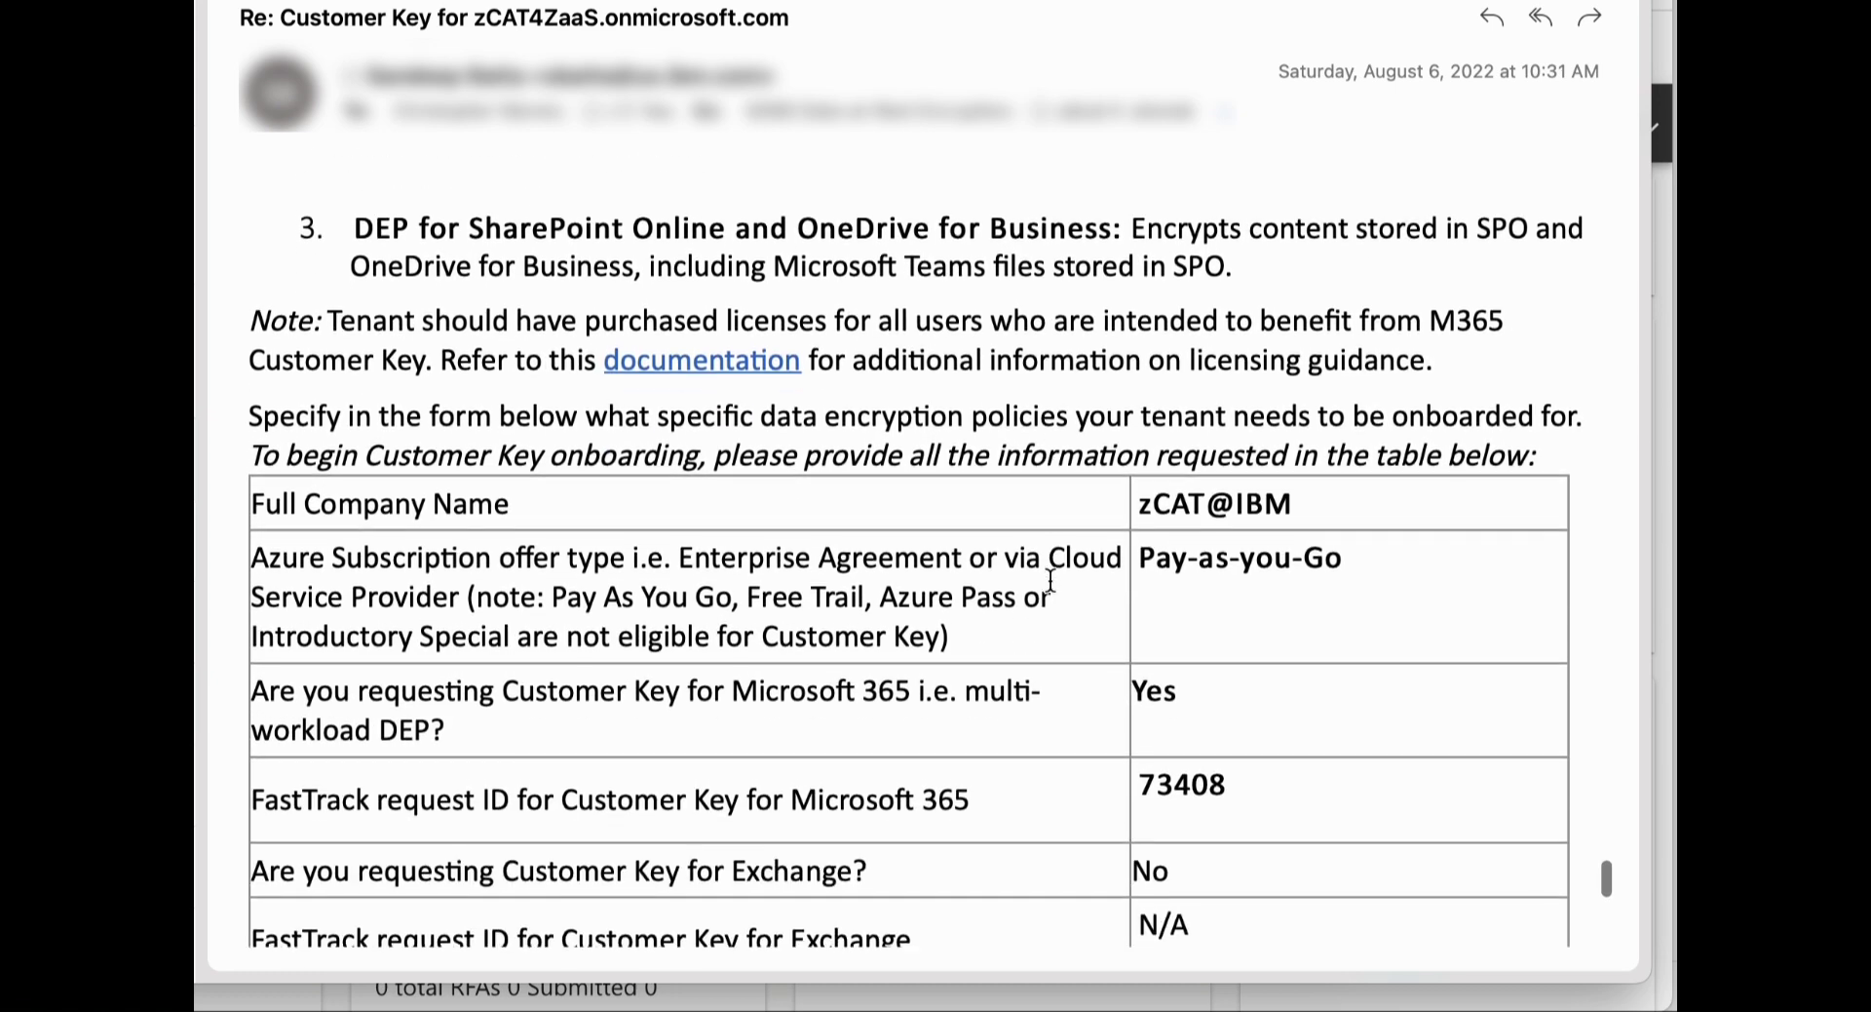
{"action": "scroll", "coordinate": [1050, 581], "scroll_direction": "down", "scroll_amount": 8}
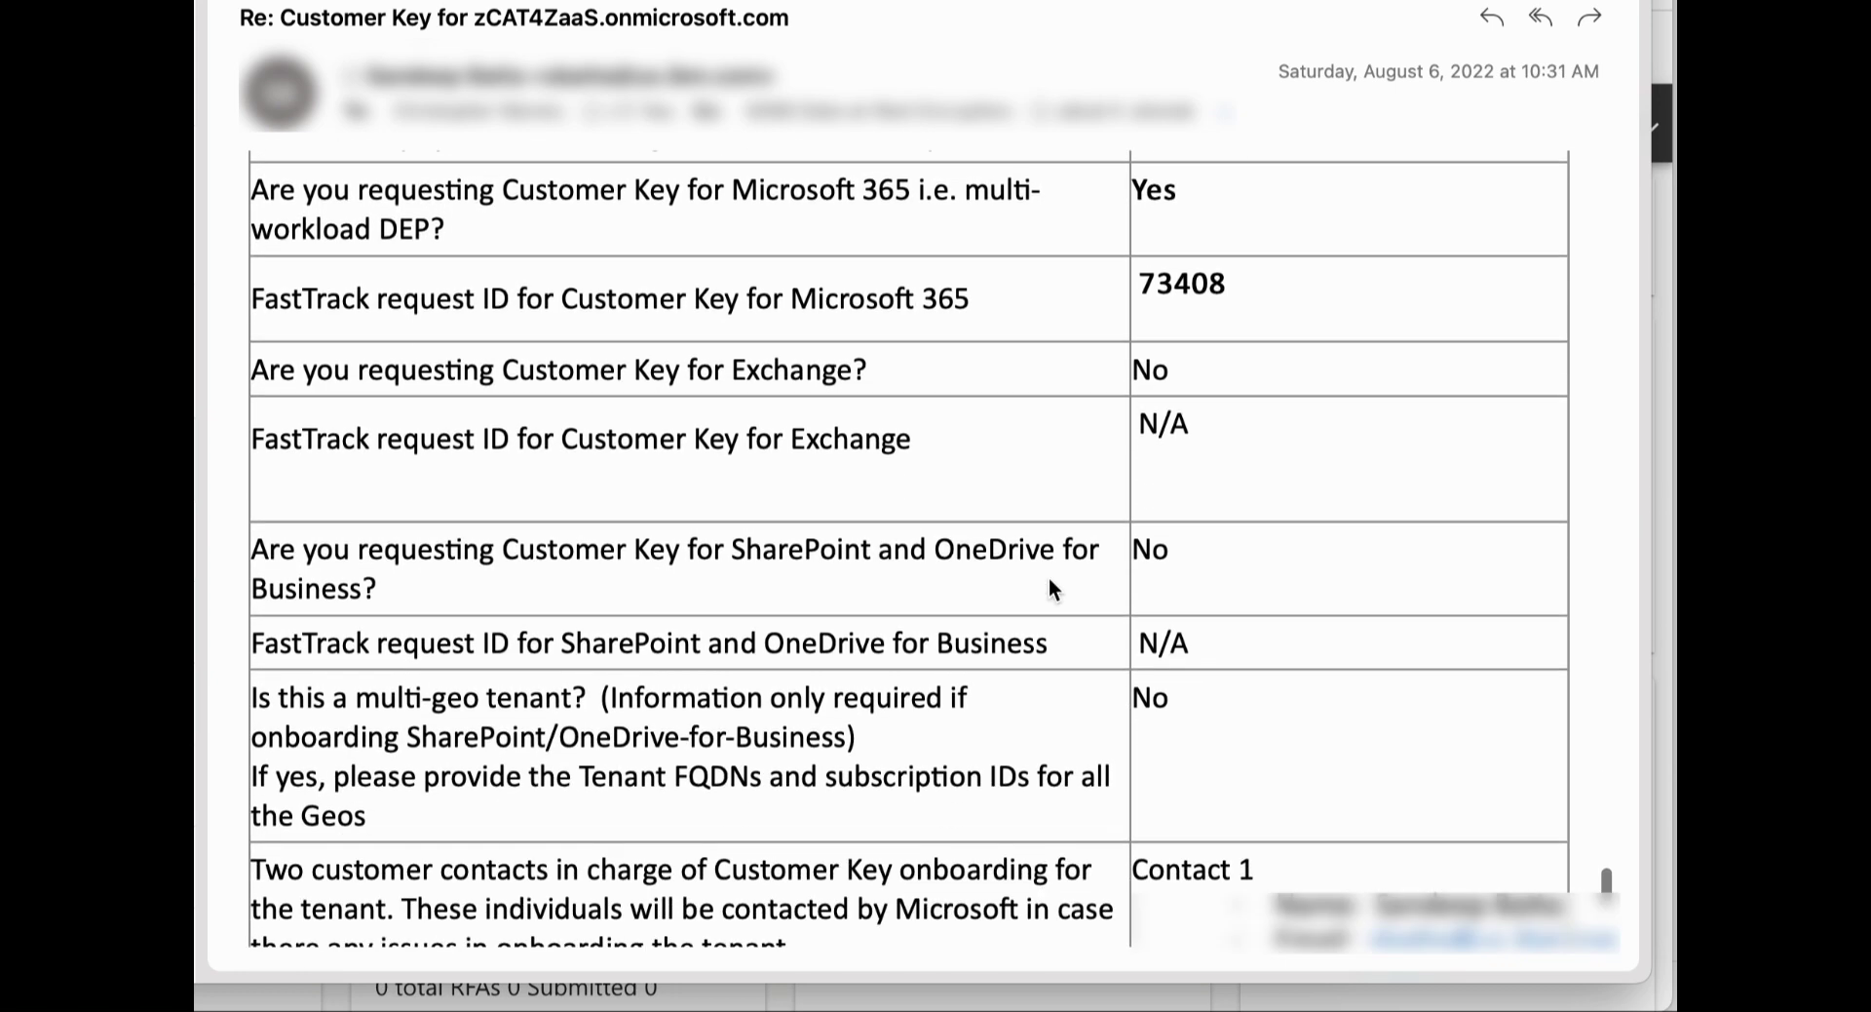
{"action": "scroll", "coordinate": [1050, 579], "scroll_direction": "down", "scroll_amount": 14}
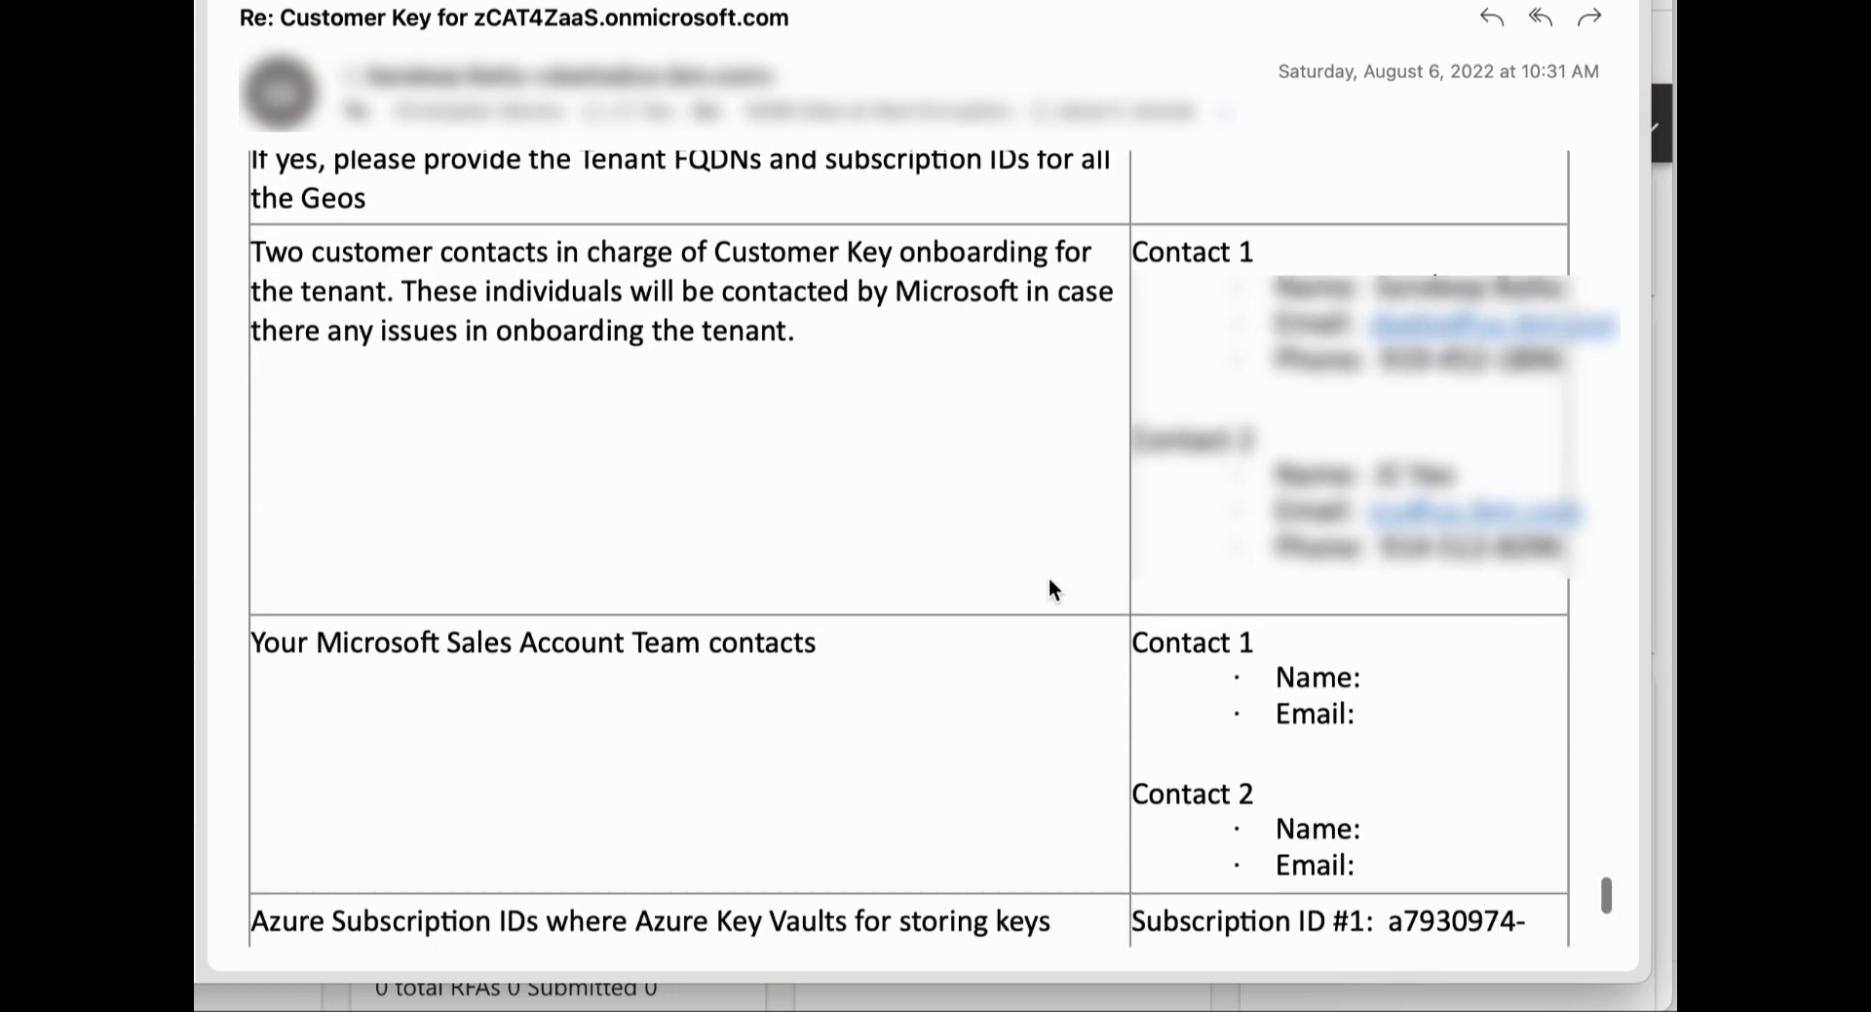
{"action": "scroll", "coordinate": [1050, 581], "scroll_direction": "down", "scroll_amount": 7}
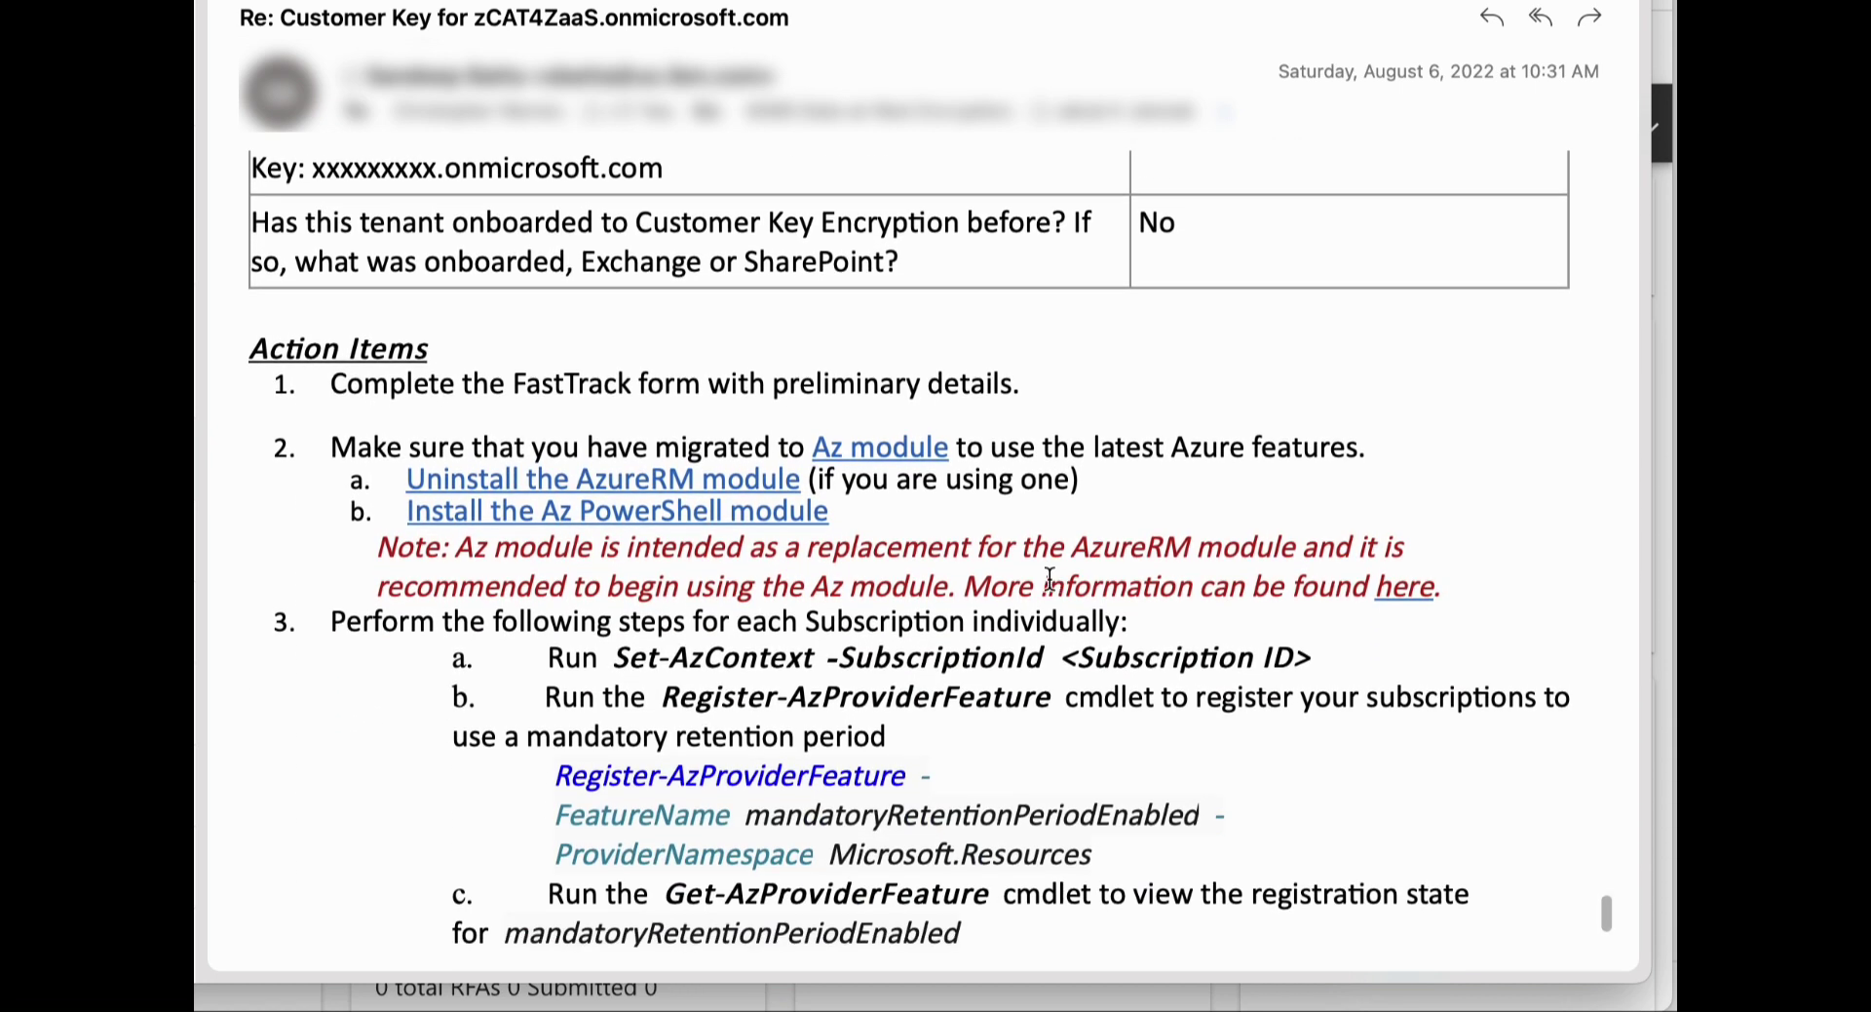
{"action": "scroll", "coordinate": [1048, 577], "scroll_direction": "down", "scroll_amount": 3}
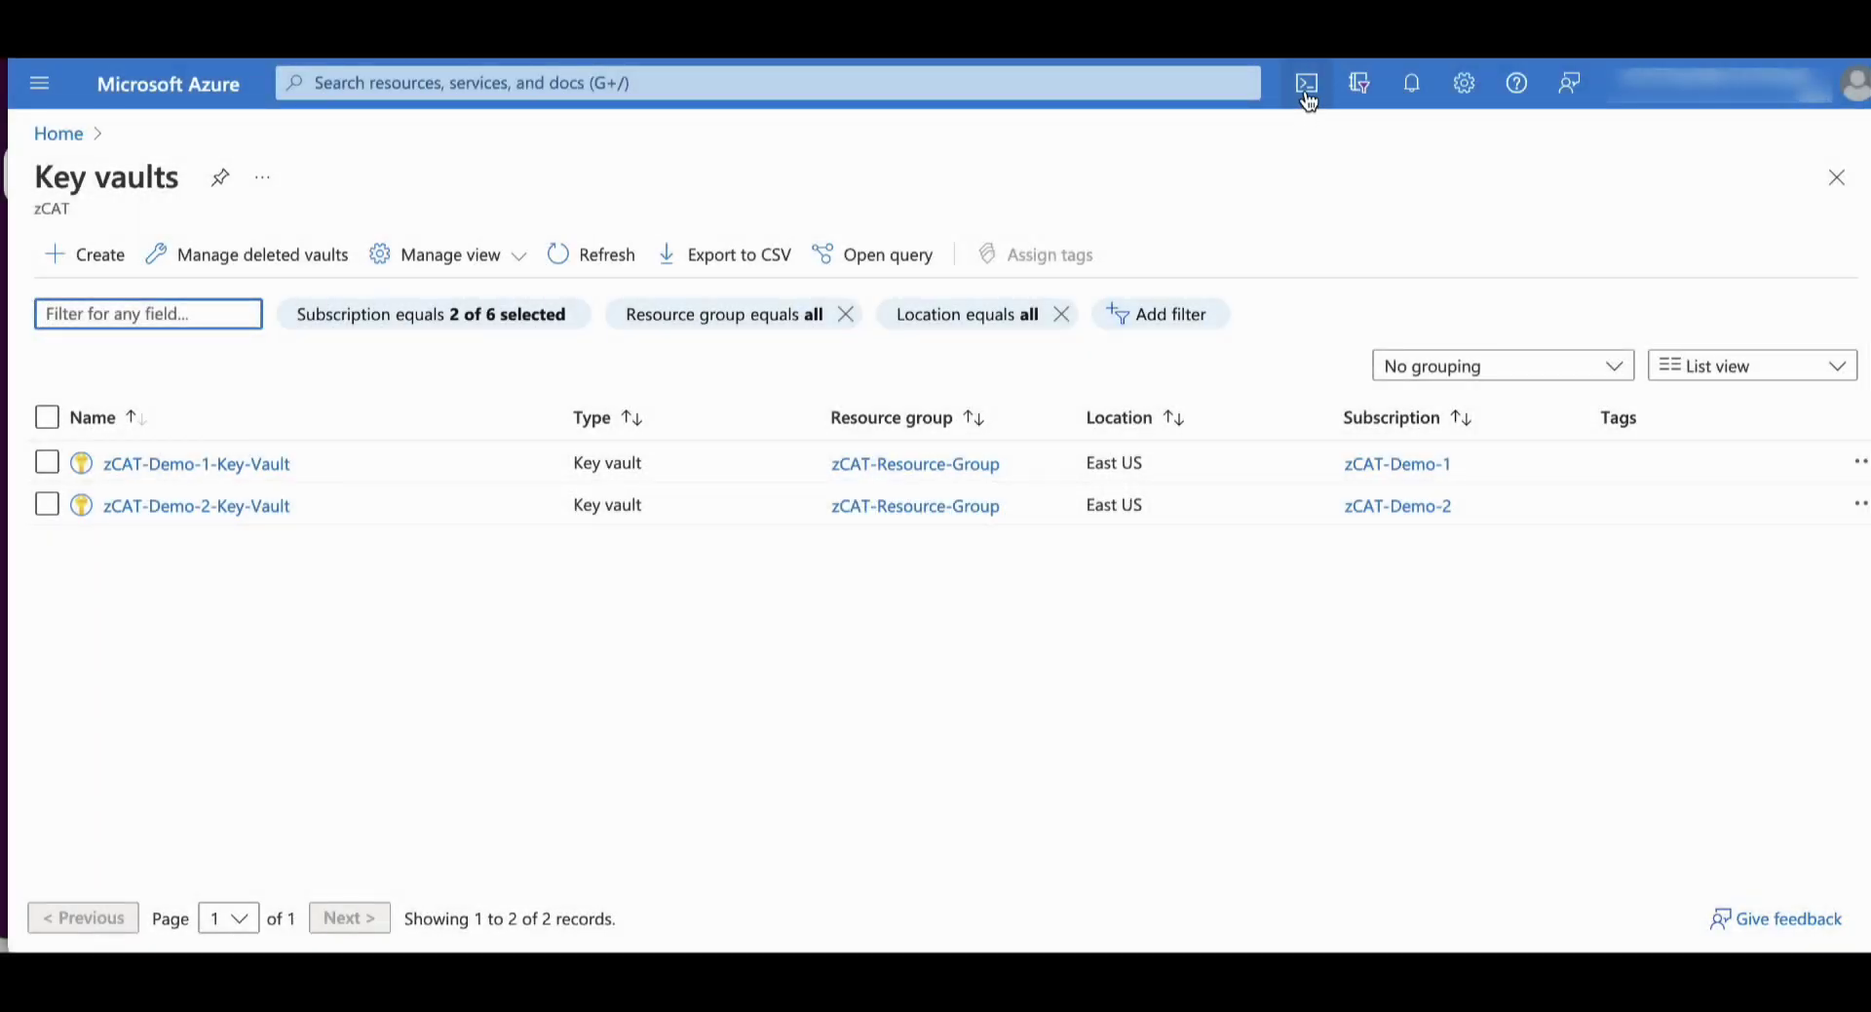
Connect Cloud Shell to Exchange Online and rerun the zcat4zaas-dep001 policy test, highlighting its Healthy status
{"action": "left_click", "coordinate": [1307, 86]}
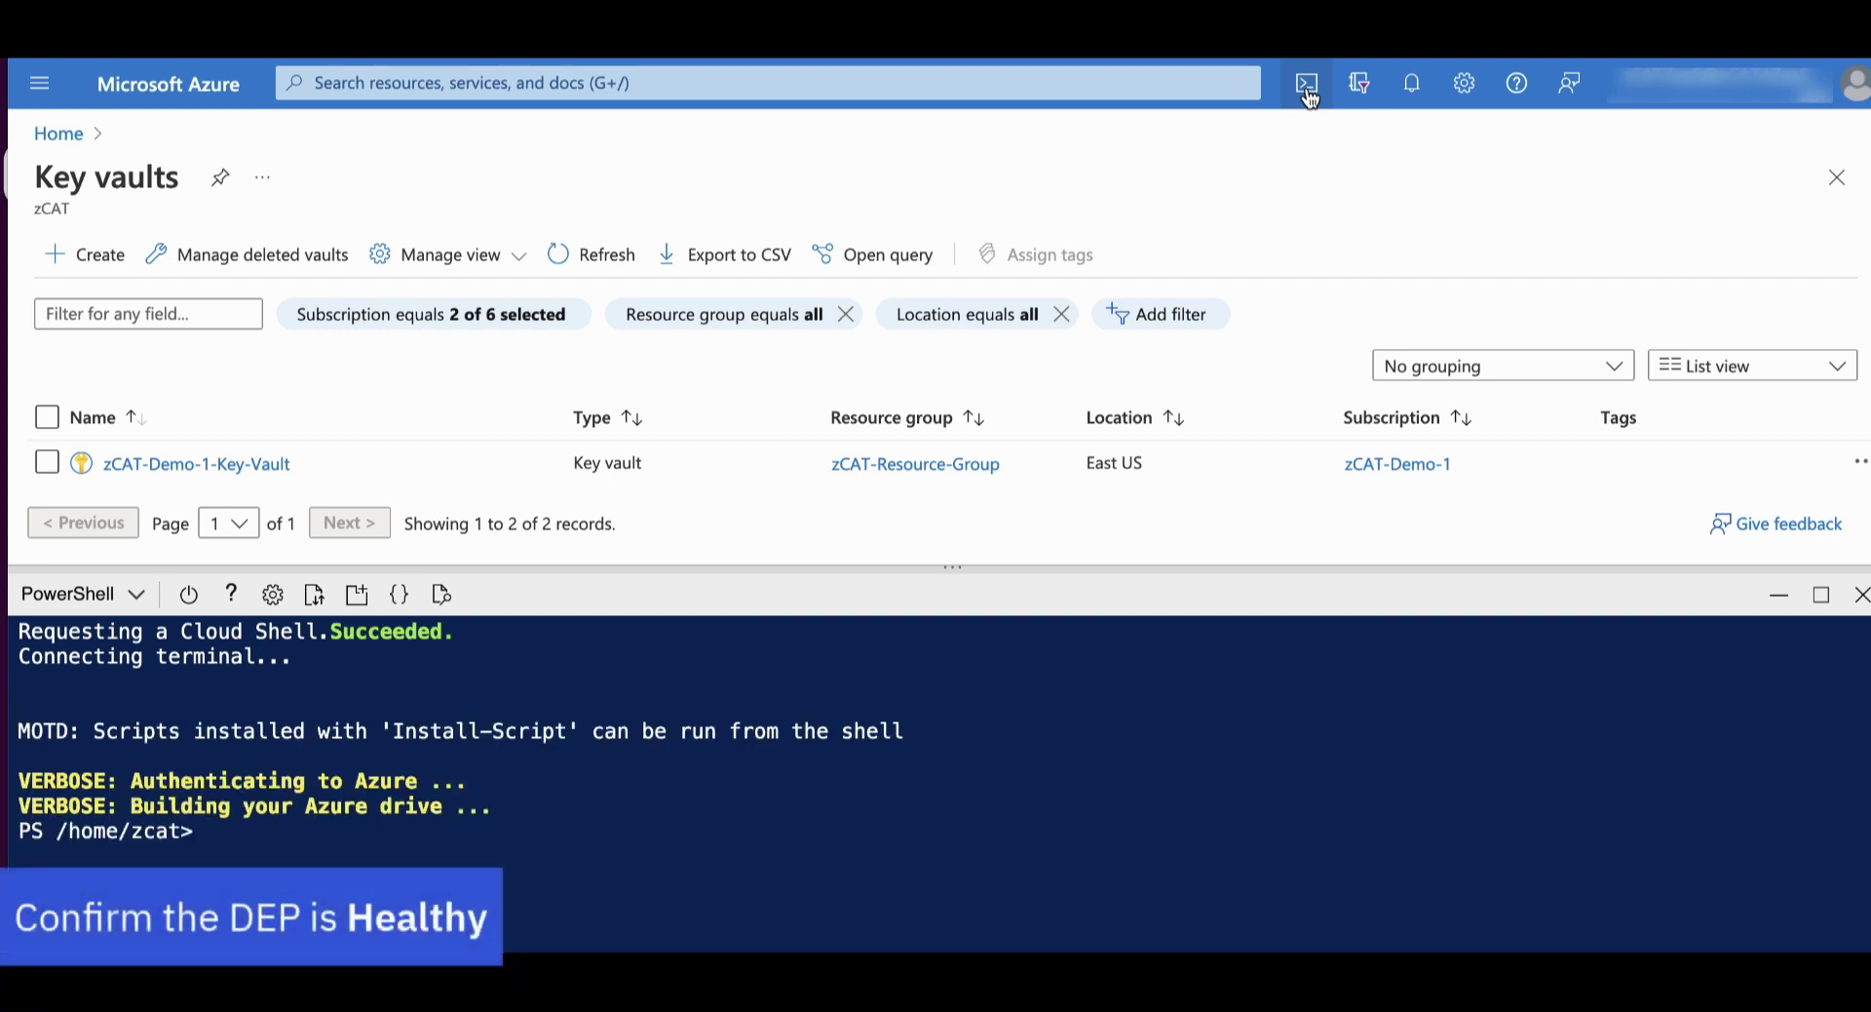
{"action": "type", "text": "Connect-ExchangeOnline"}
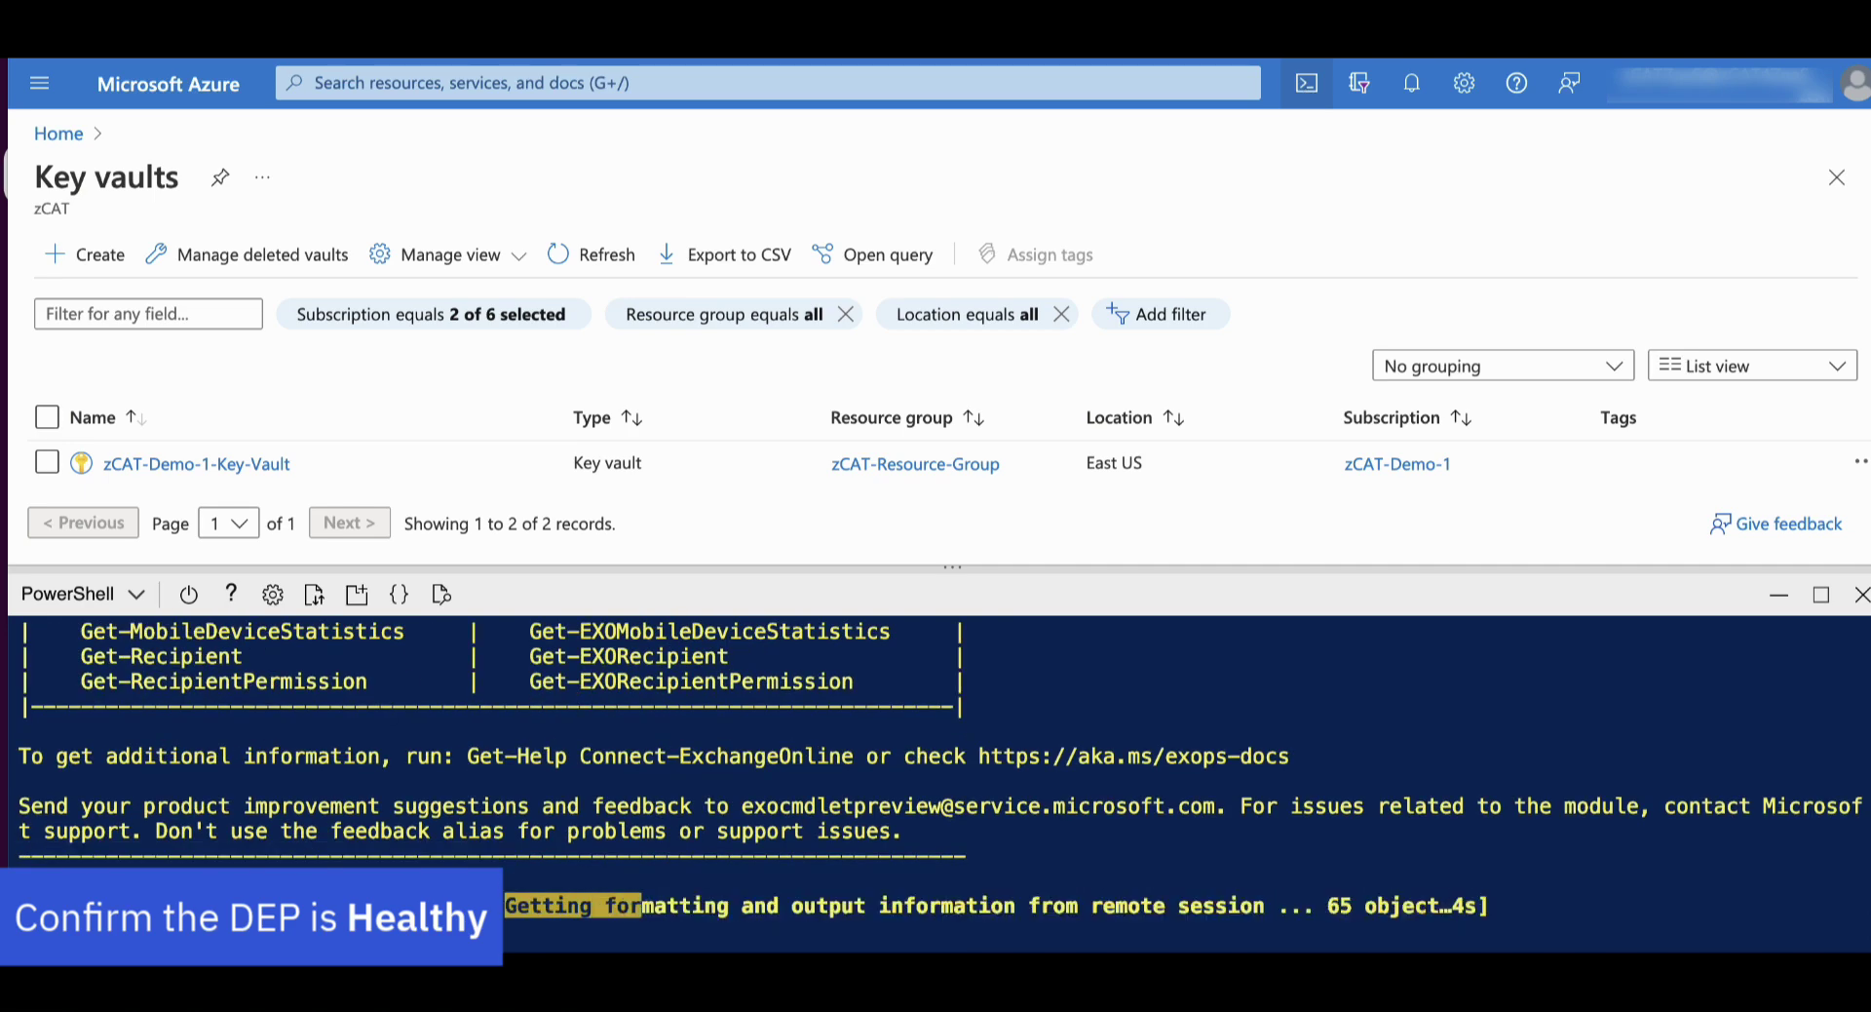
{"action": "key", "text": "Up"}
{"action": "key", "text": "Up"}
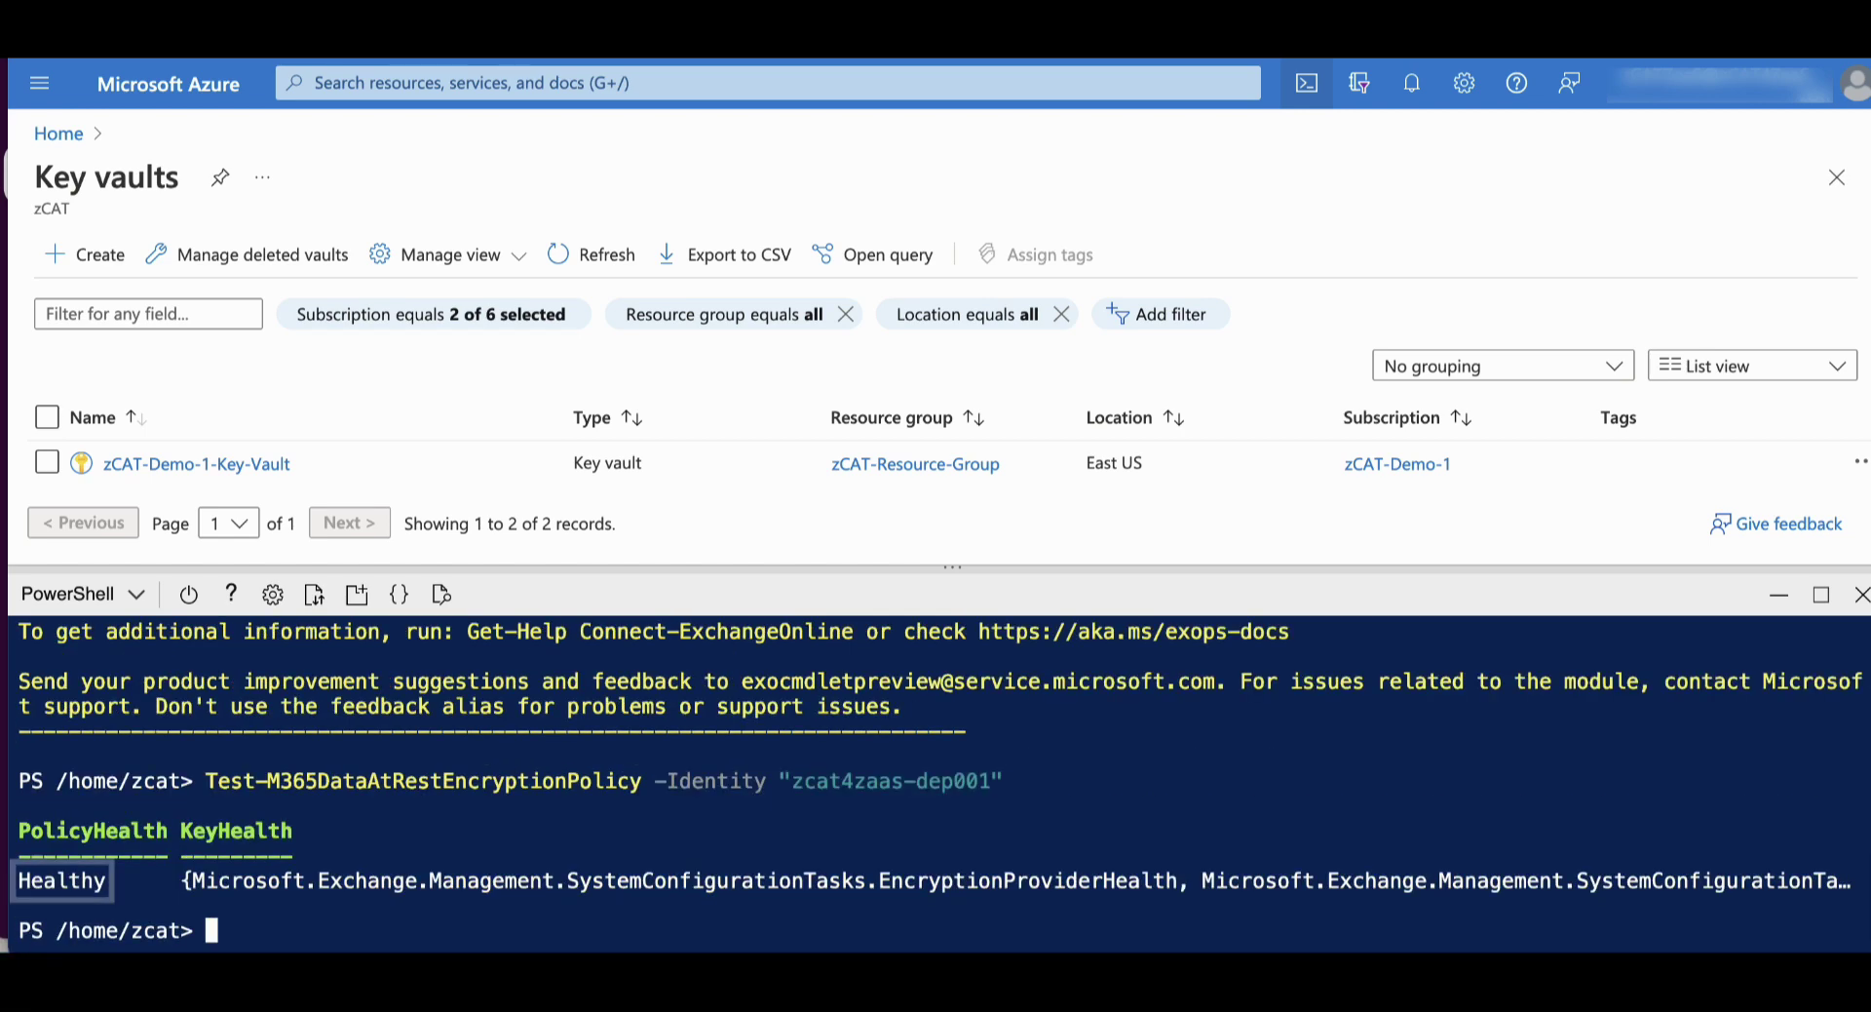
{"action": "left_click_drag", "start_coordinate": [126, 882], "coordinate": [32, 879]}
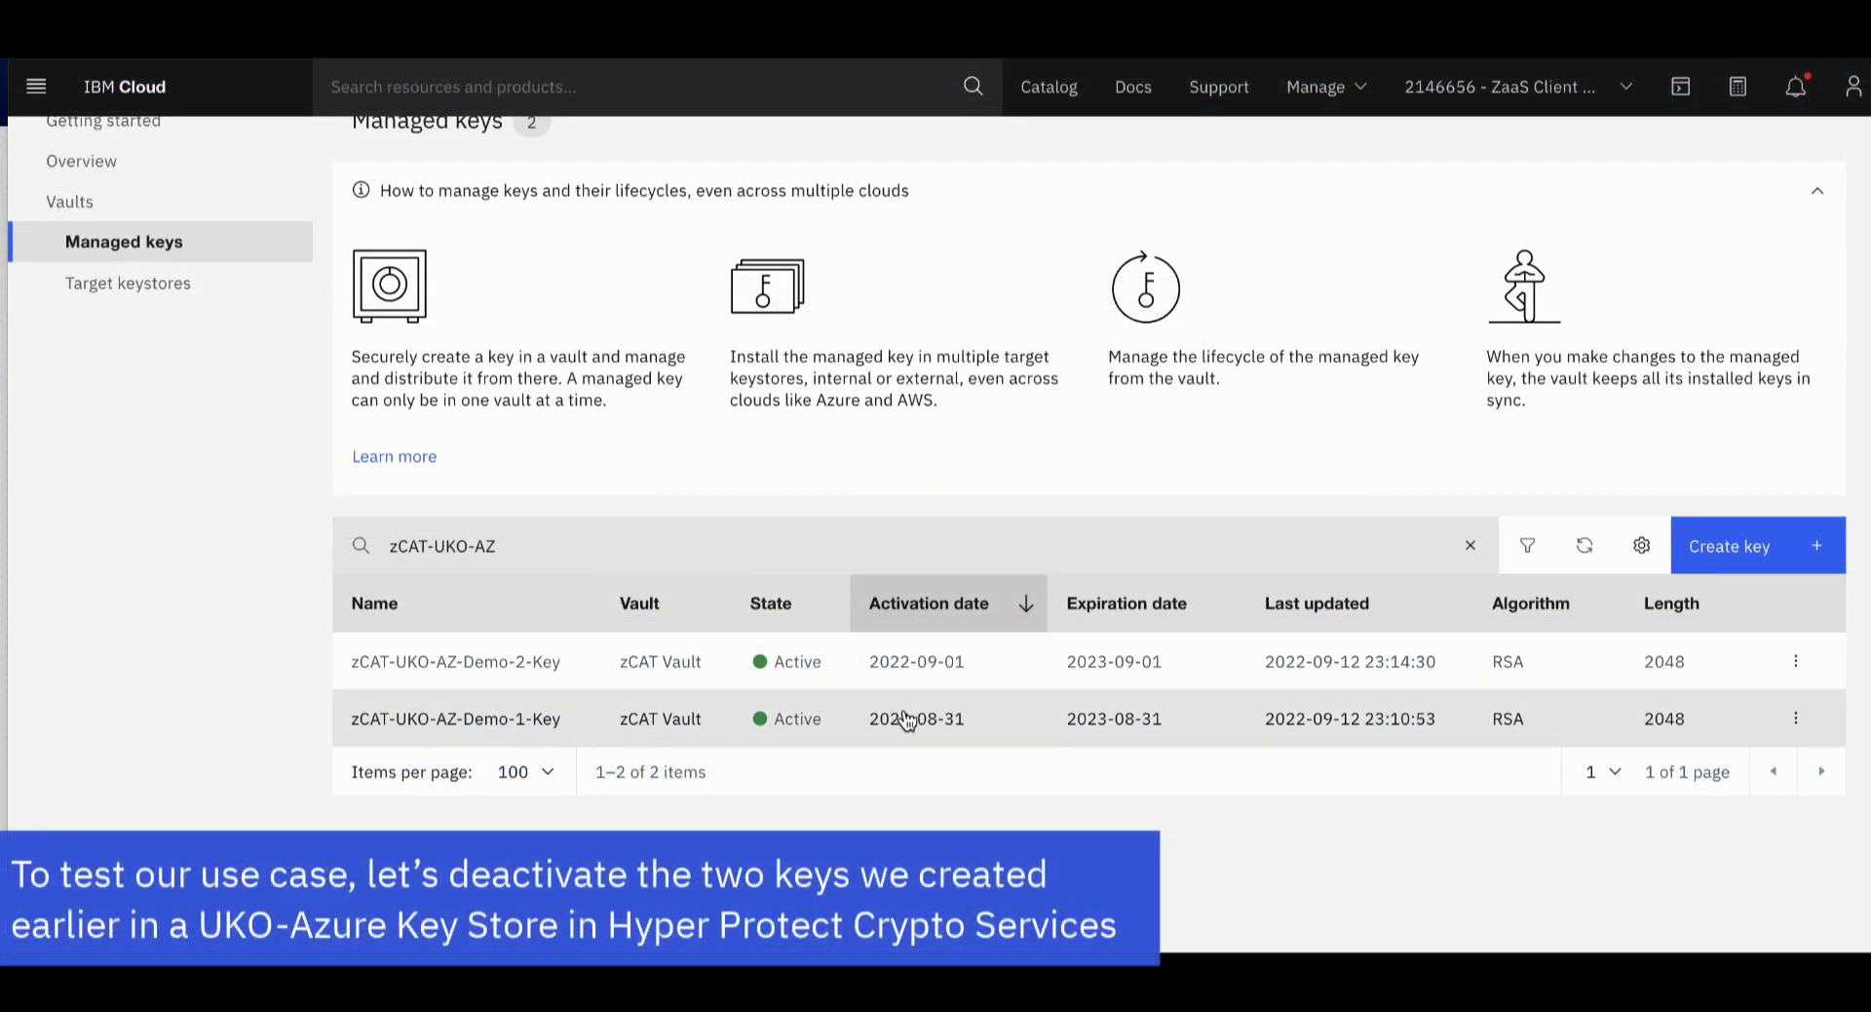
Set zCAT-UKO-AZ-Demo-1-Key's state to Deactivated, acknowledging both warnings, and return to the key list
{"action": "left_click", "coordinate": [519, 719]}
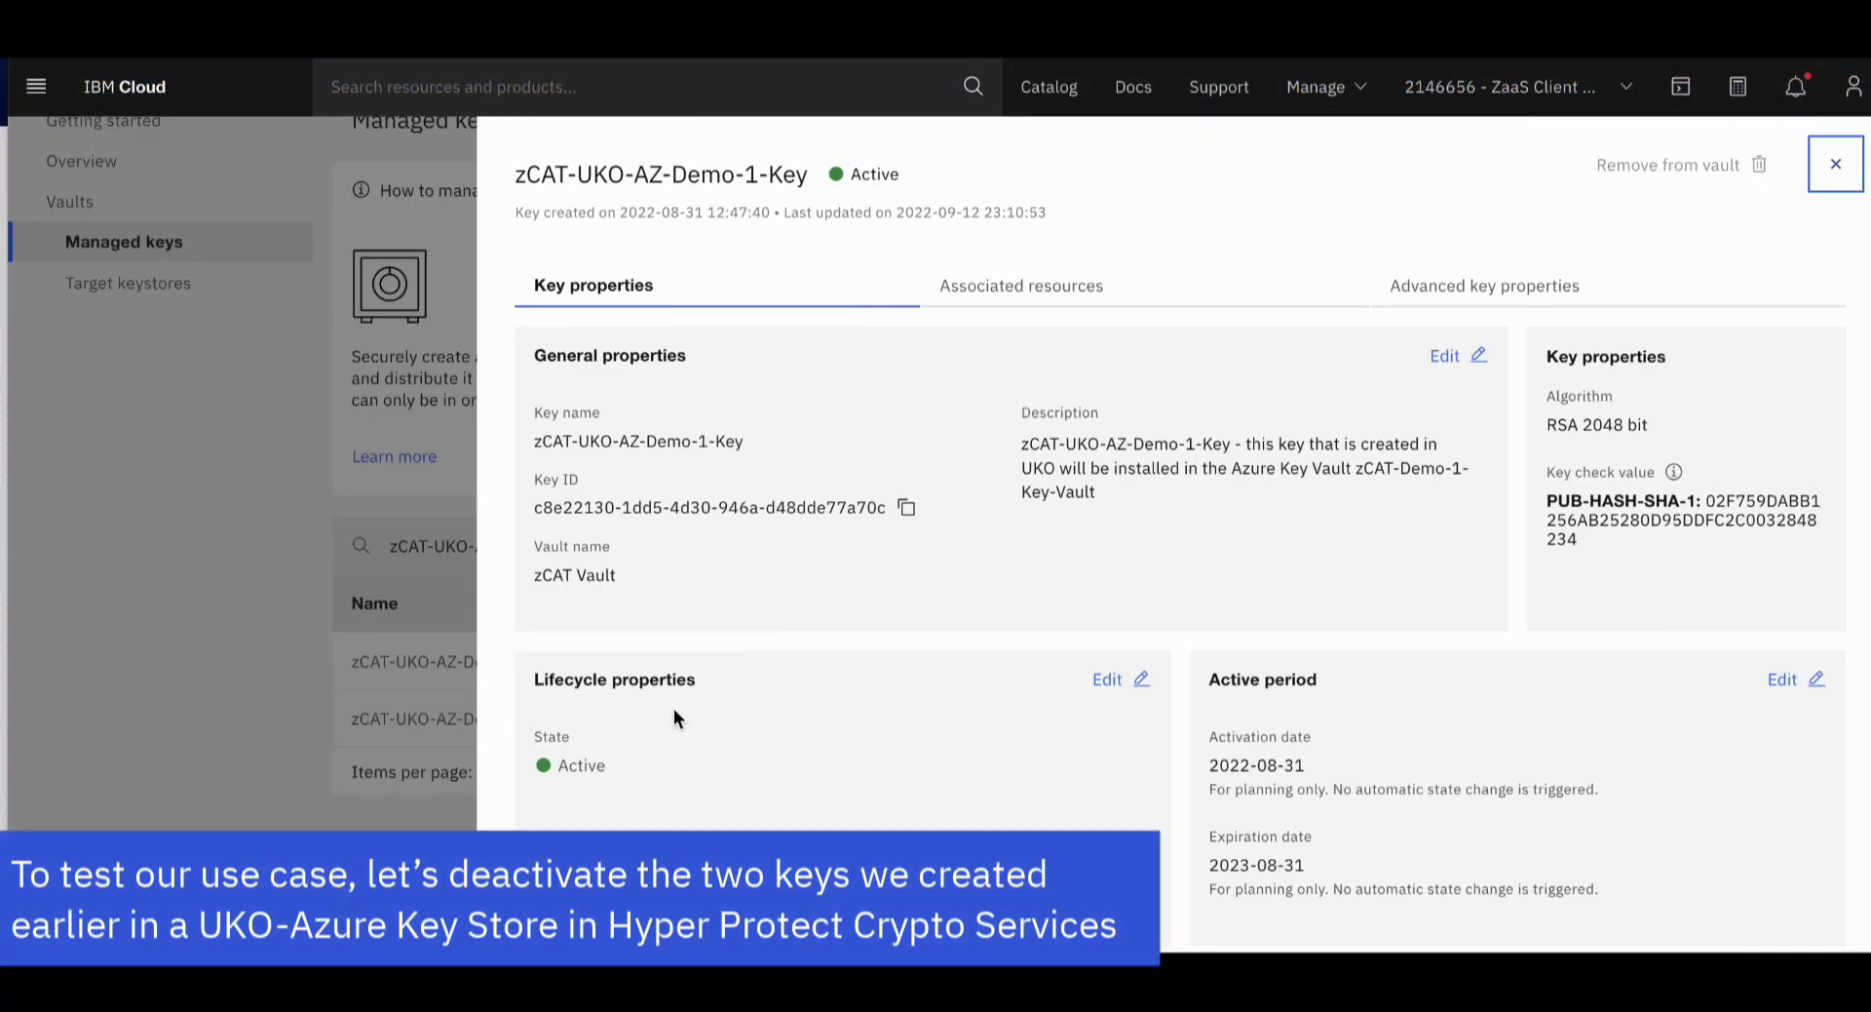
{"action": "left_click", "coordinate": [1119, 679]}
{"action": "left_click", "coordinate": [1129, 782]}
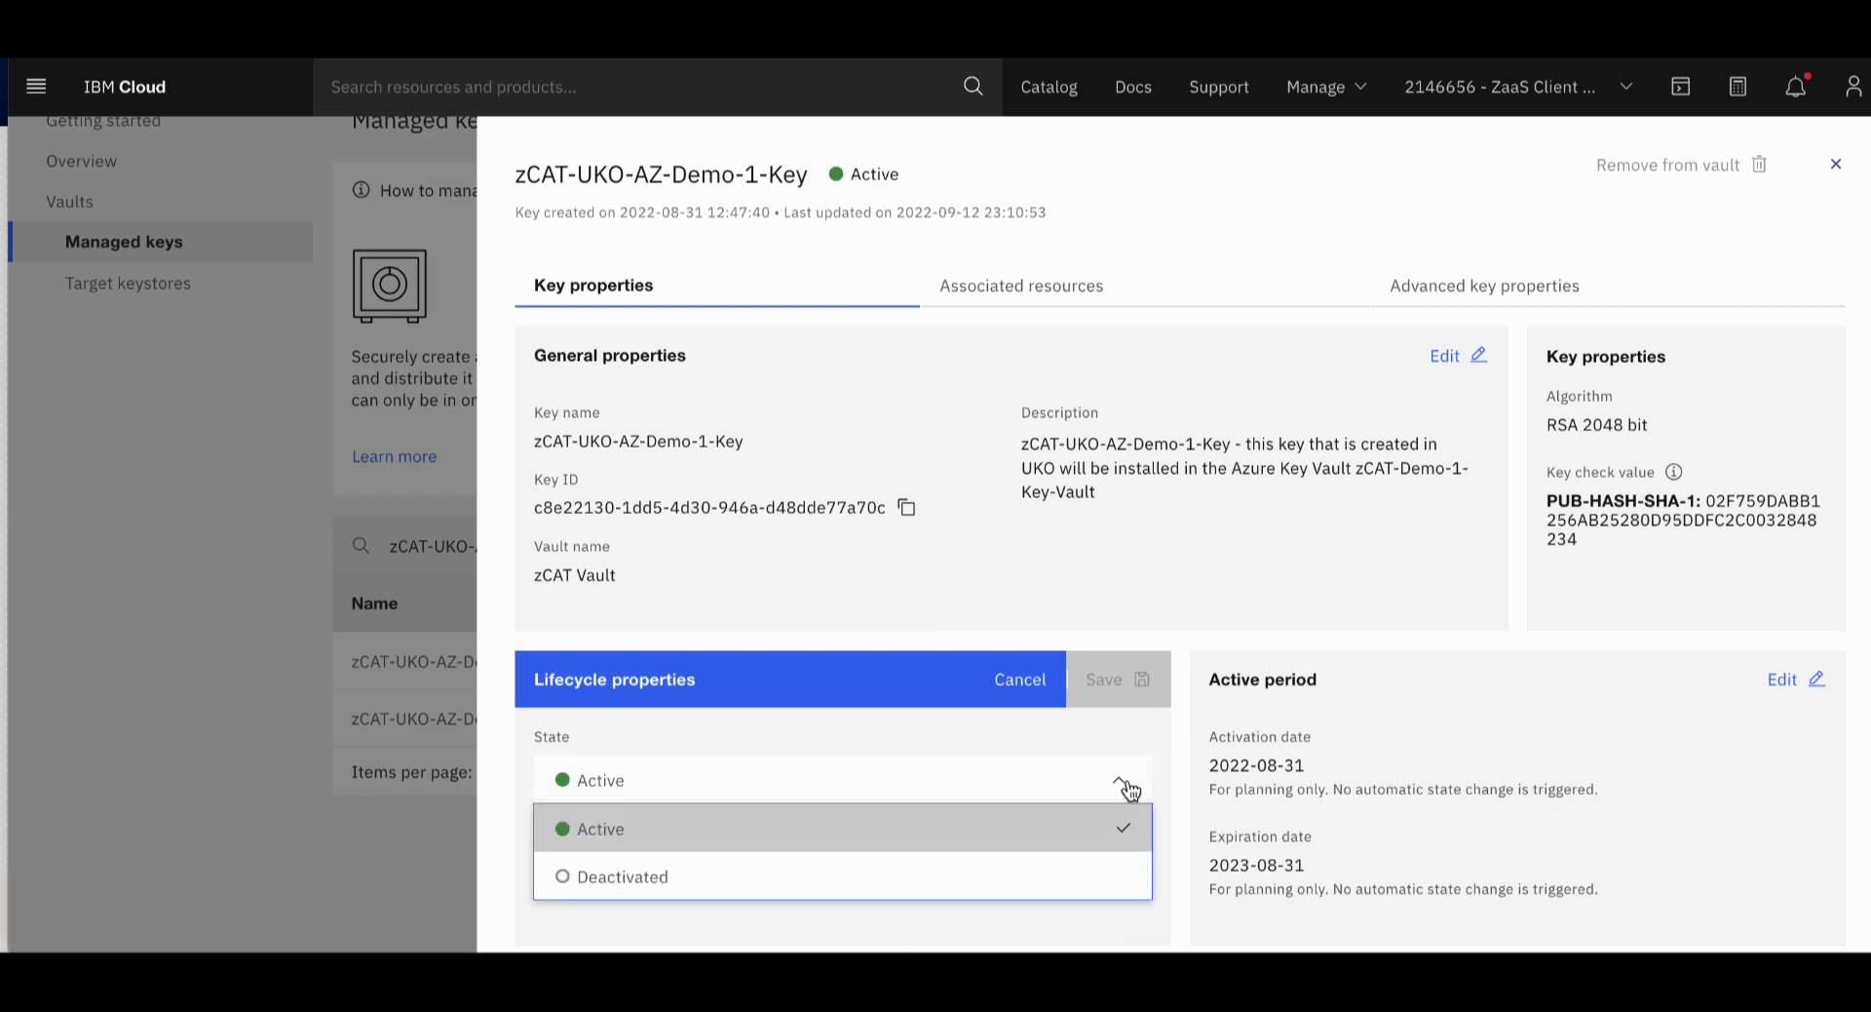
{"action": "left_click", "coordinate": [1017, 878]}
{"action": "left_click", "coordinate": [1123, 687]}
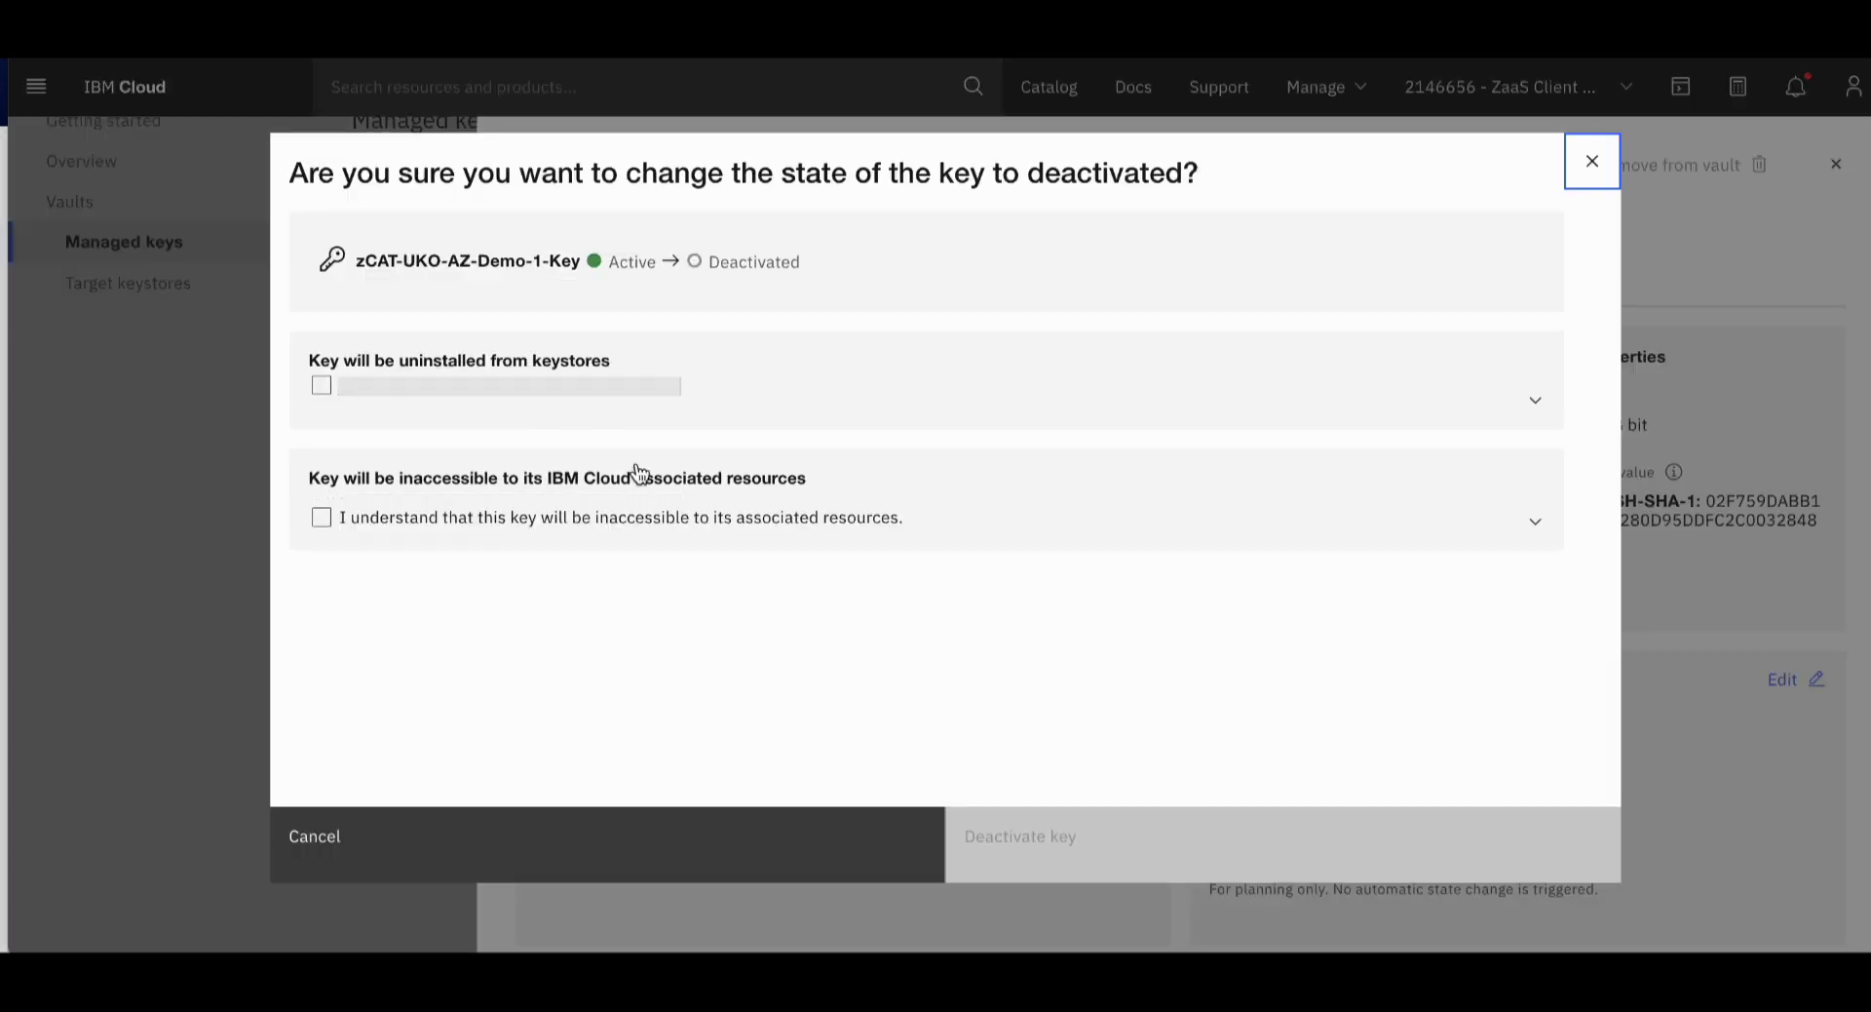
{"action": "left_click", "coordinate": [323, 404]}
{"action": "left_click", "coordinate": [321, 521]}
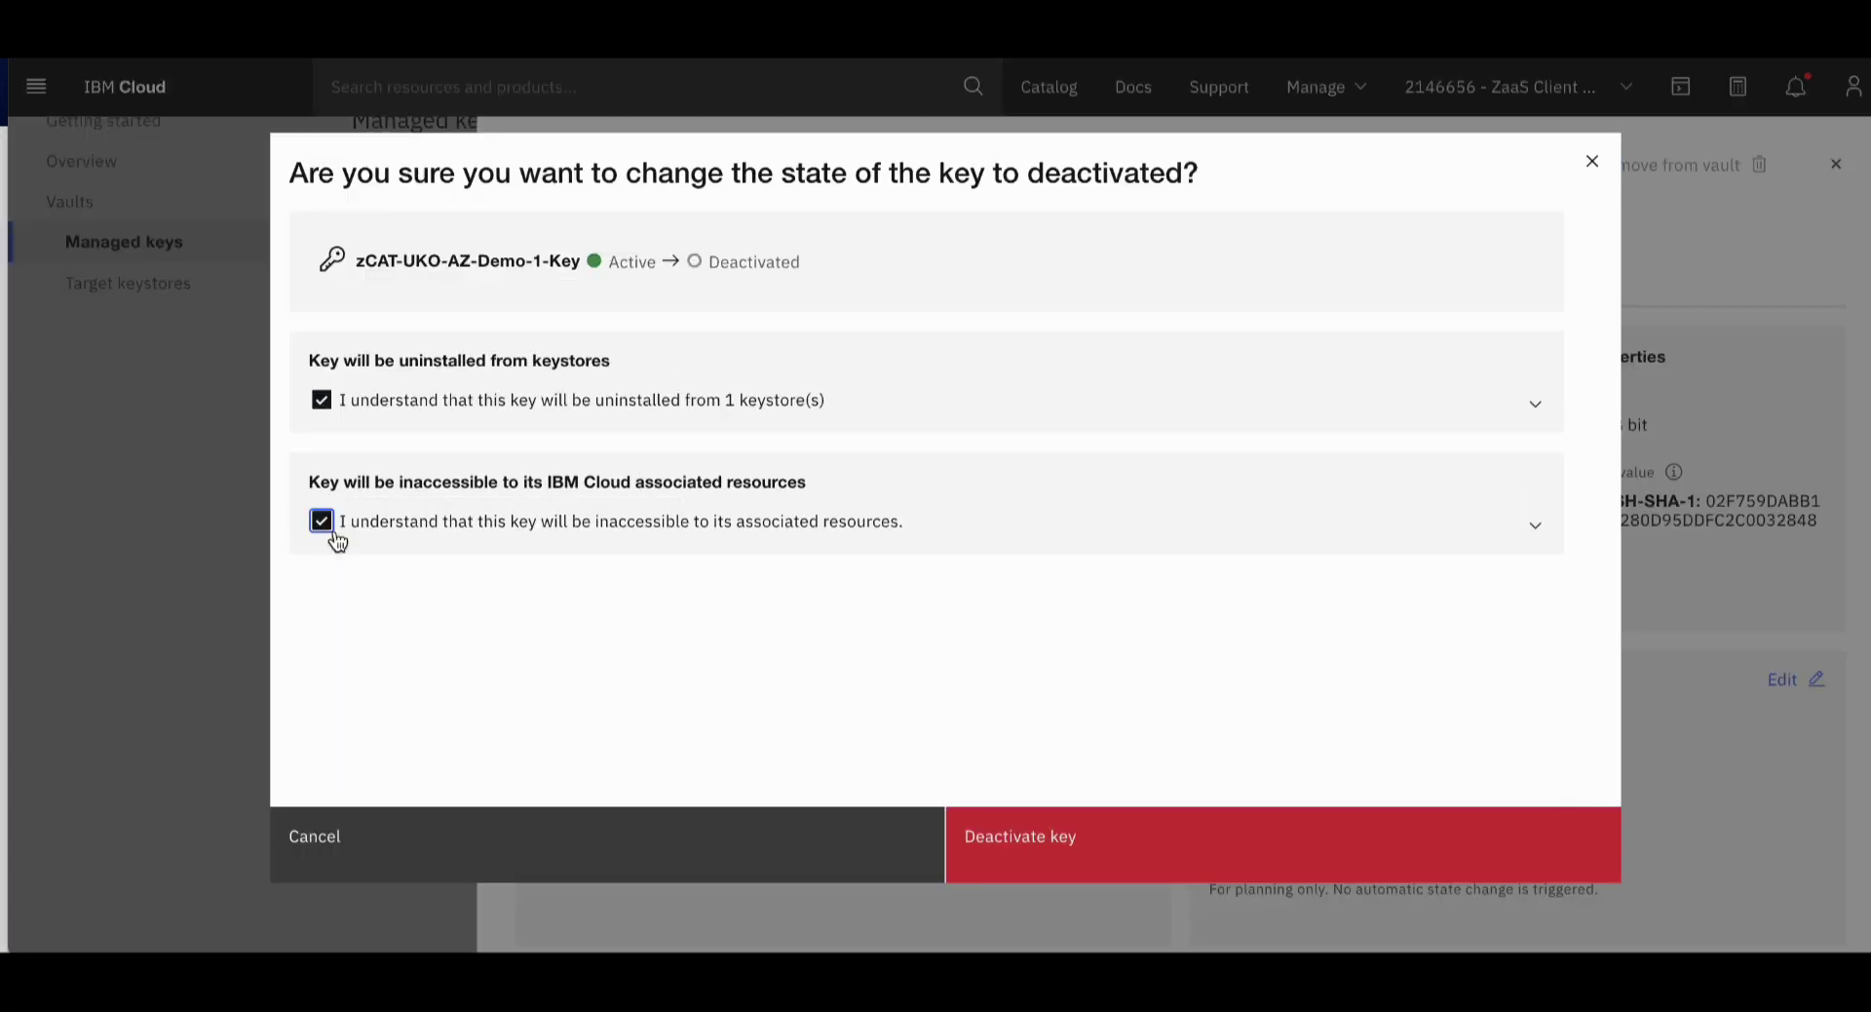
{"action": "left_click", "coordinate": [1103, 854]}
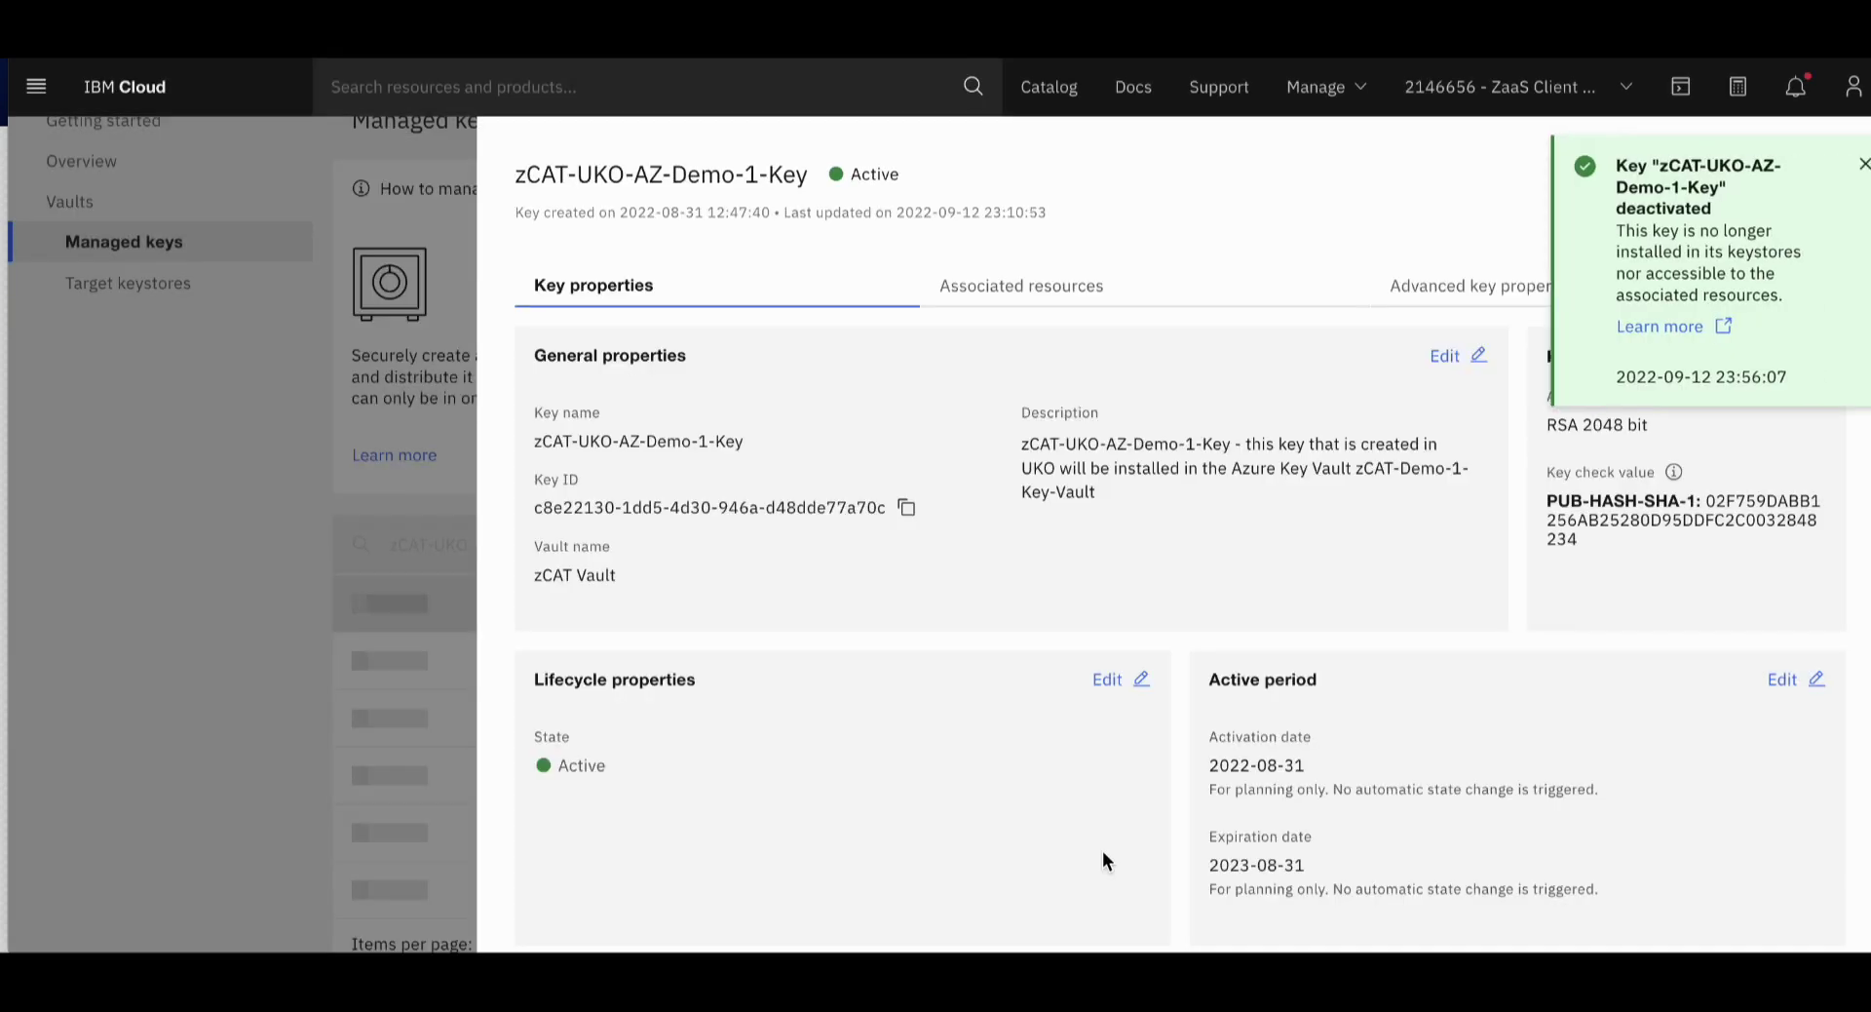
{"action": "left_click", "coordinate": [1839, 168]}
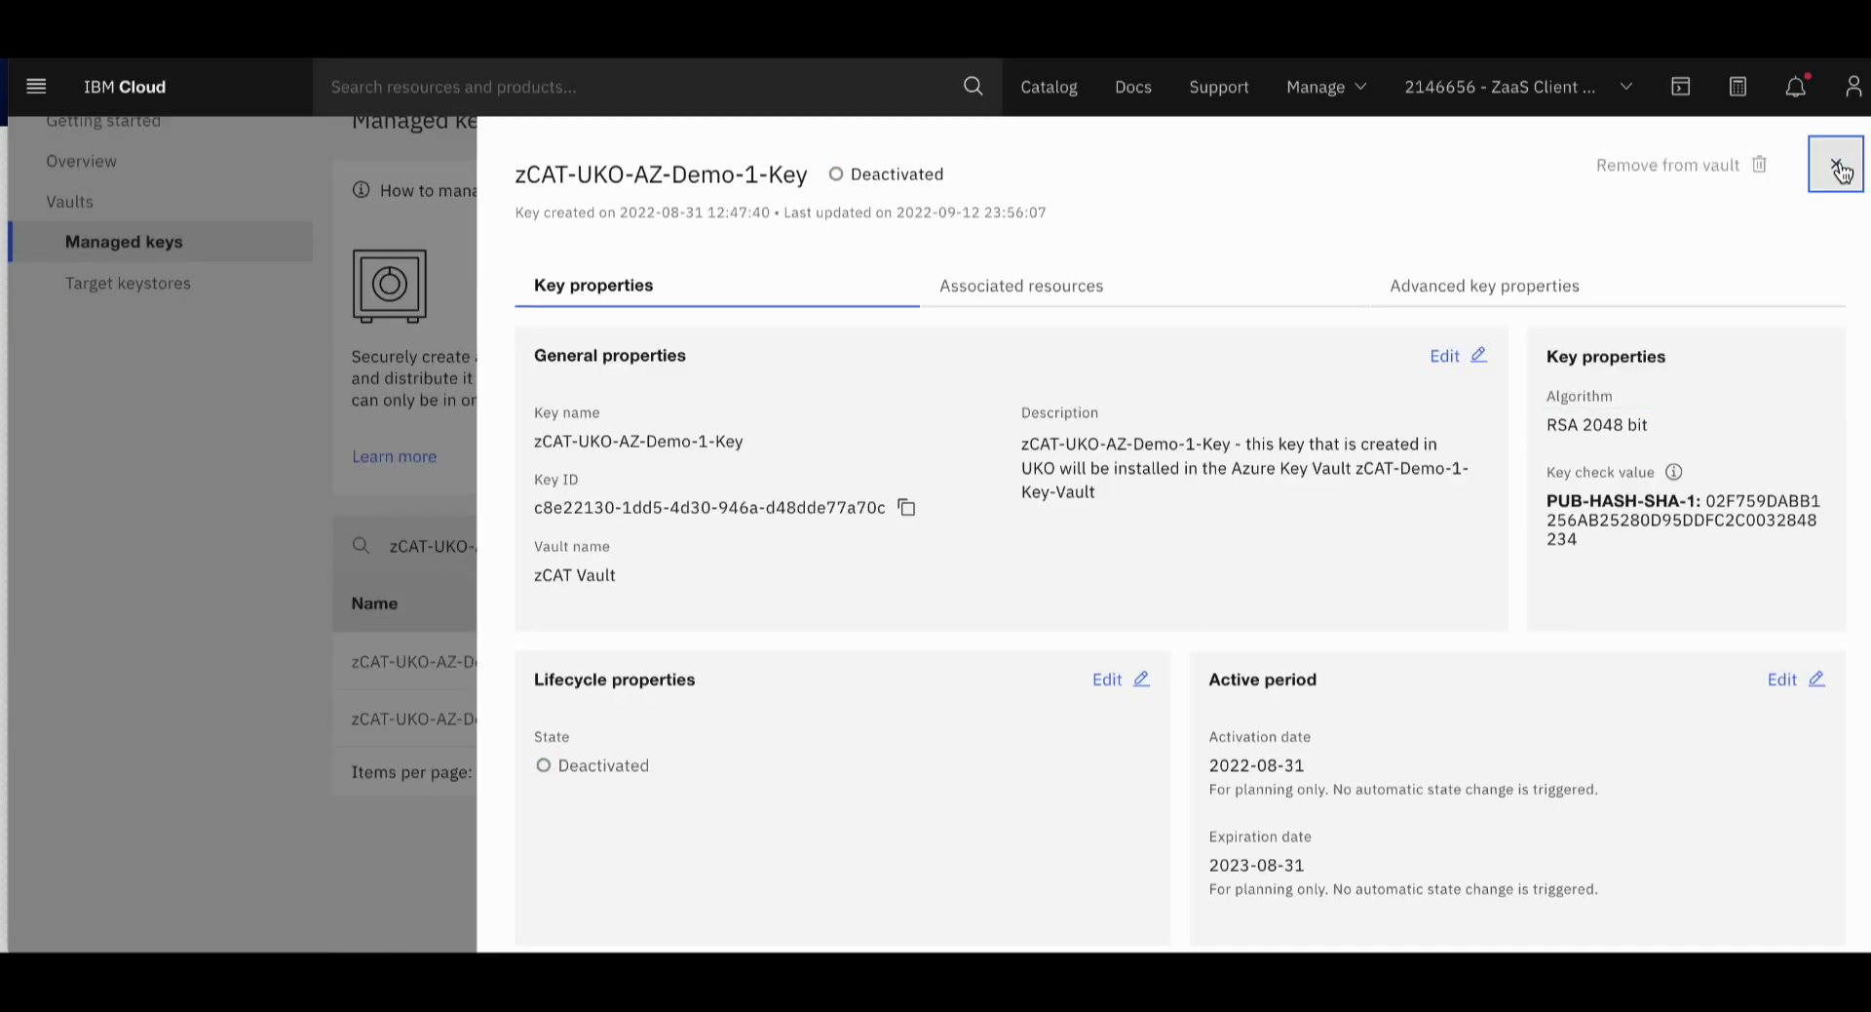
{"action": "left_click", "coordinate": [1839, 161]}
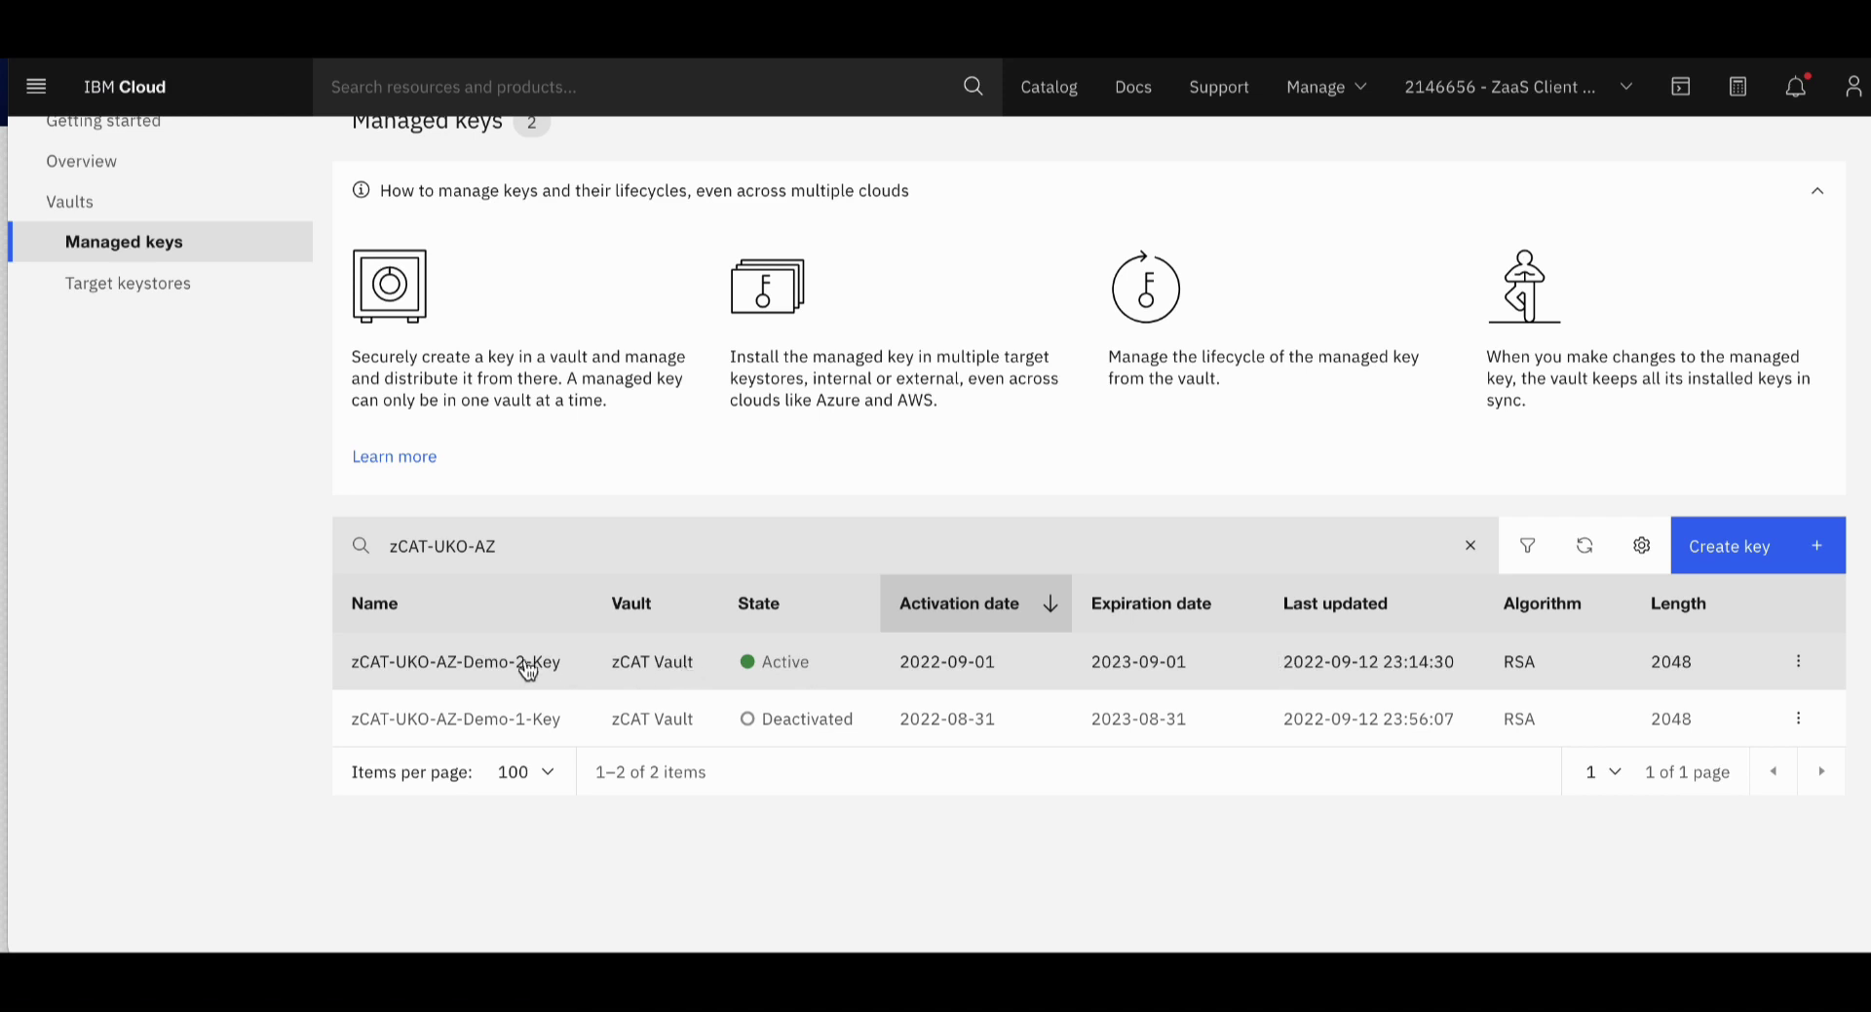
Set zCAT-UKO-AZ-Demo-2-Key's state to Deactivated and confirm both acknowledgements
{"action": "left_click", "coordinate": [535, 670]}
{"action": "left_click", "coordinate": [1121, 679]}
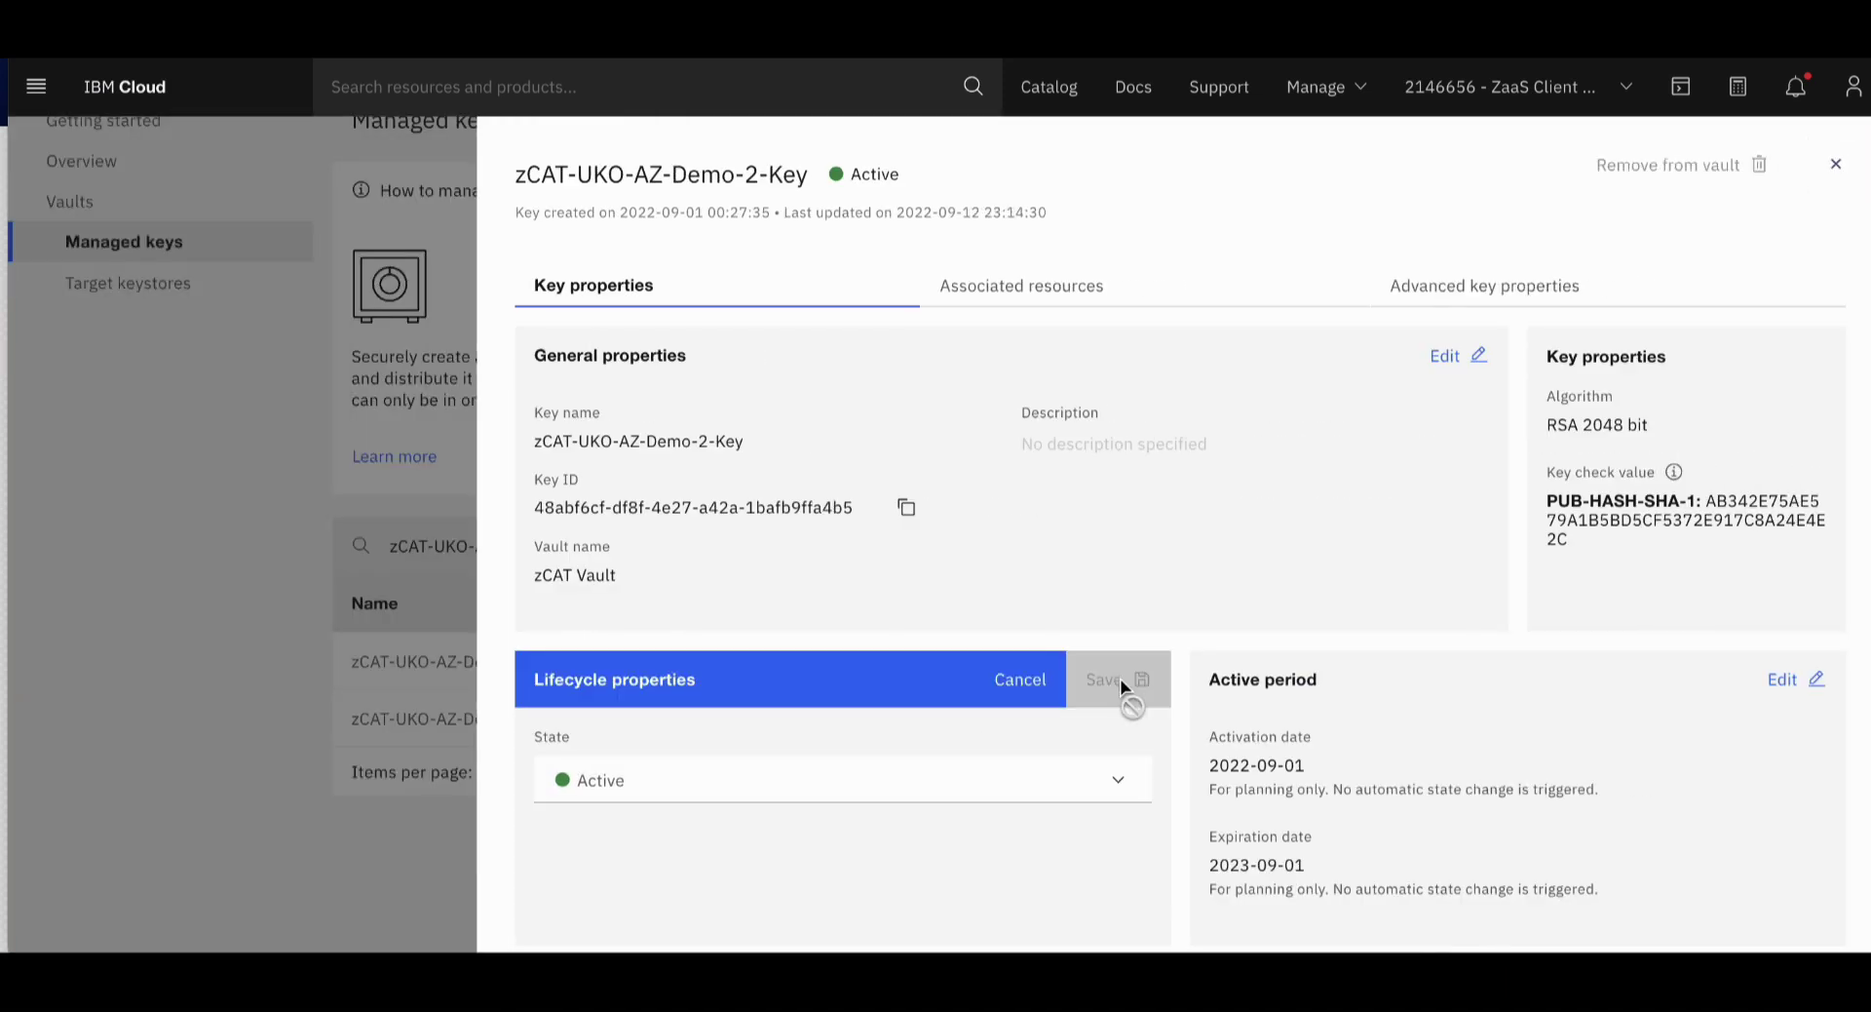
{"action": "left_click", "coordinate": [1116, 779]}
{"action": "left_click", "coordinate": [1031, 875]}
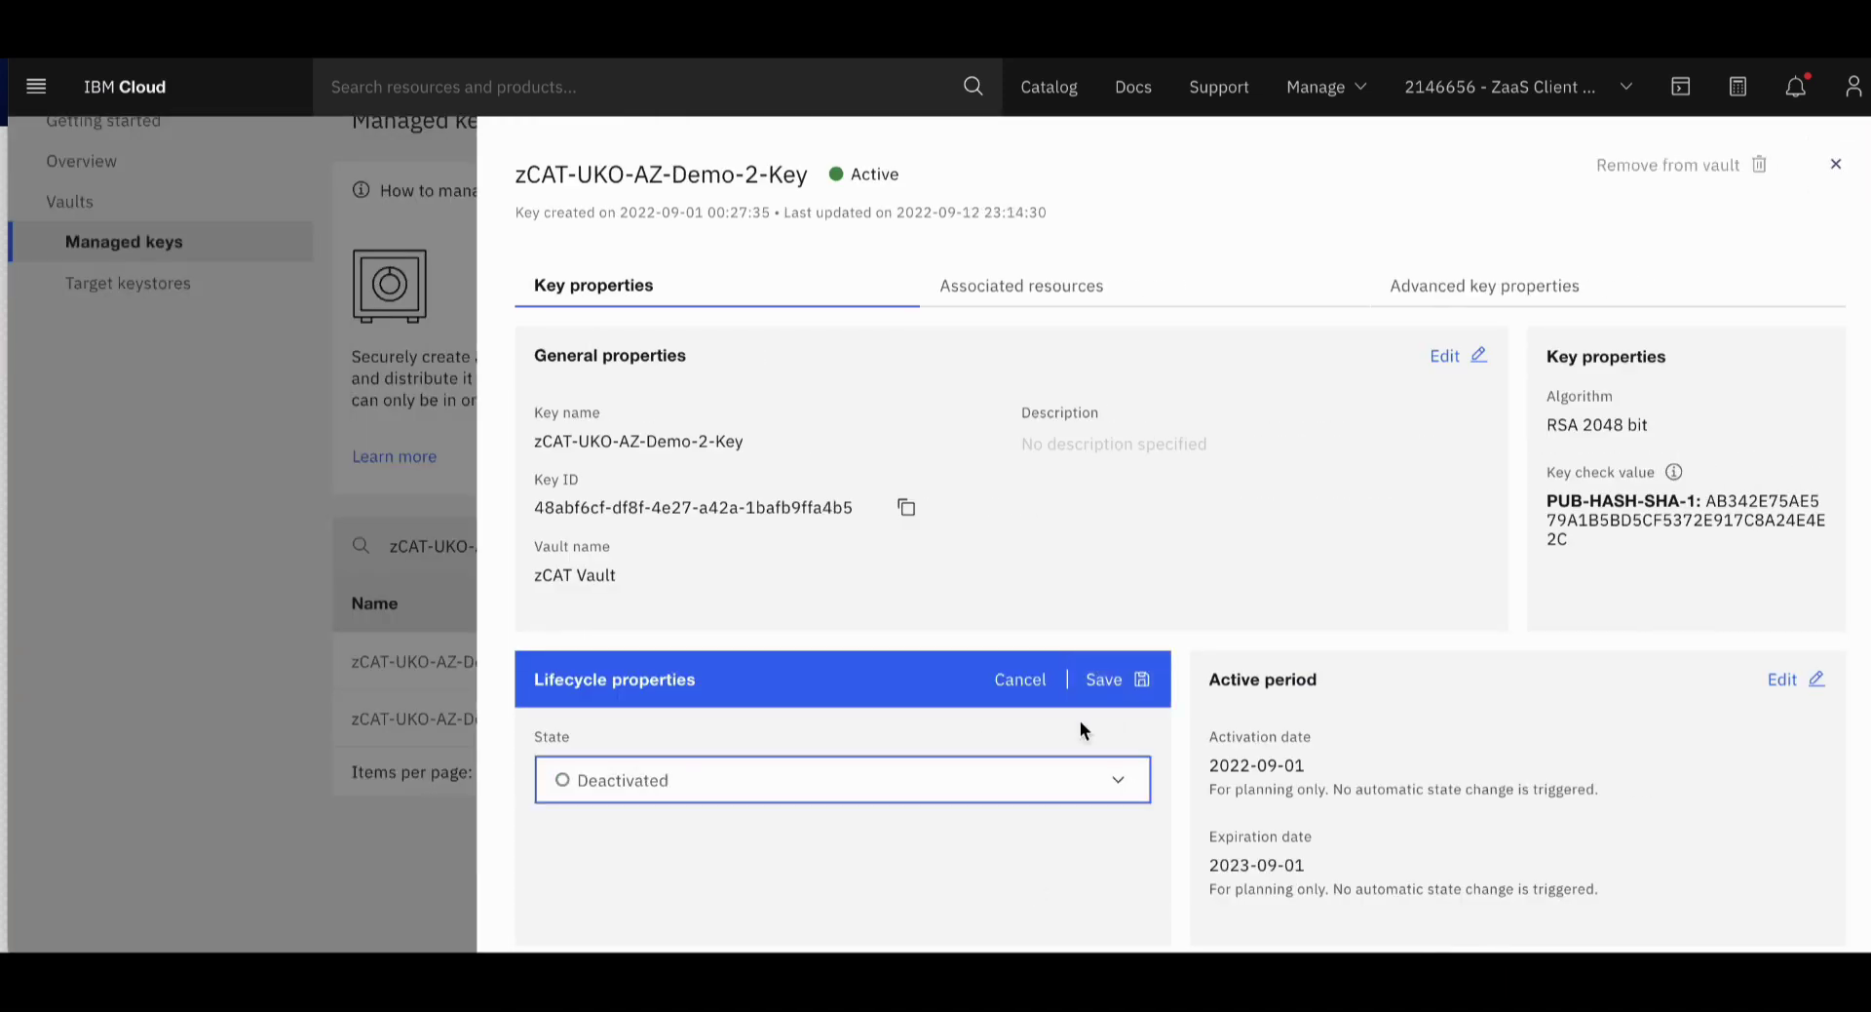
{"action": "left_click", "coordinate": [1109, 679]}
{"action": "left_click", "coordinate": [322, 400]}
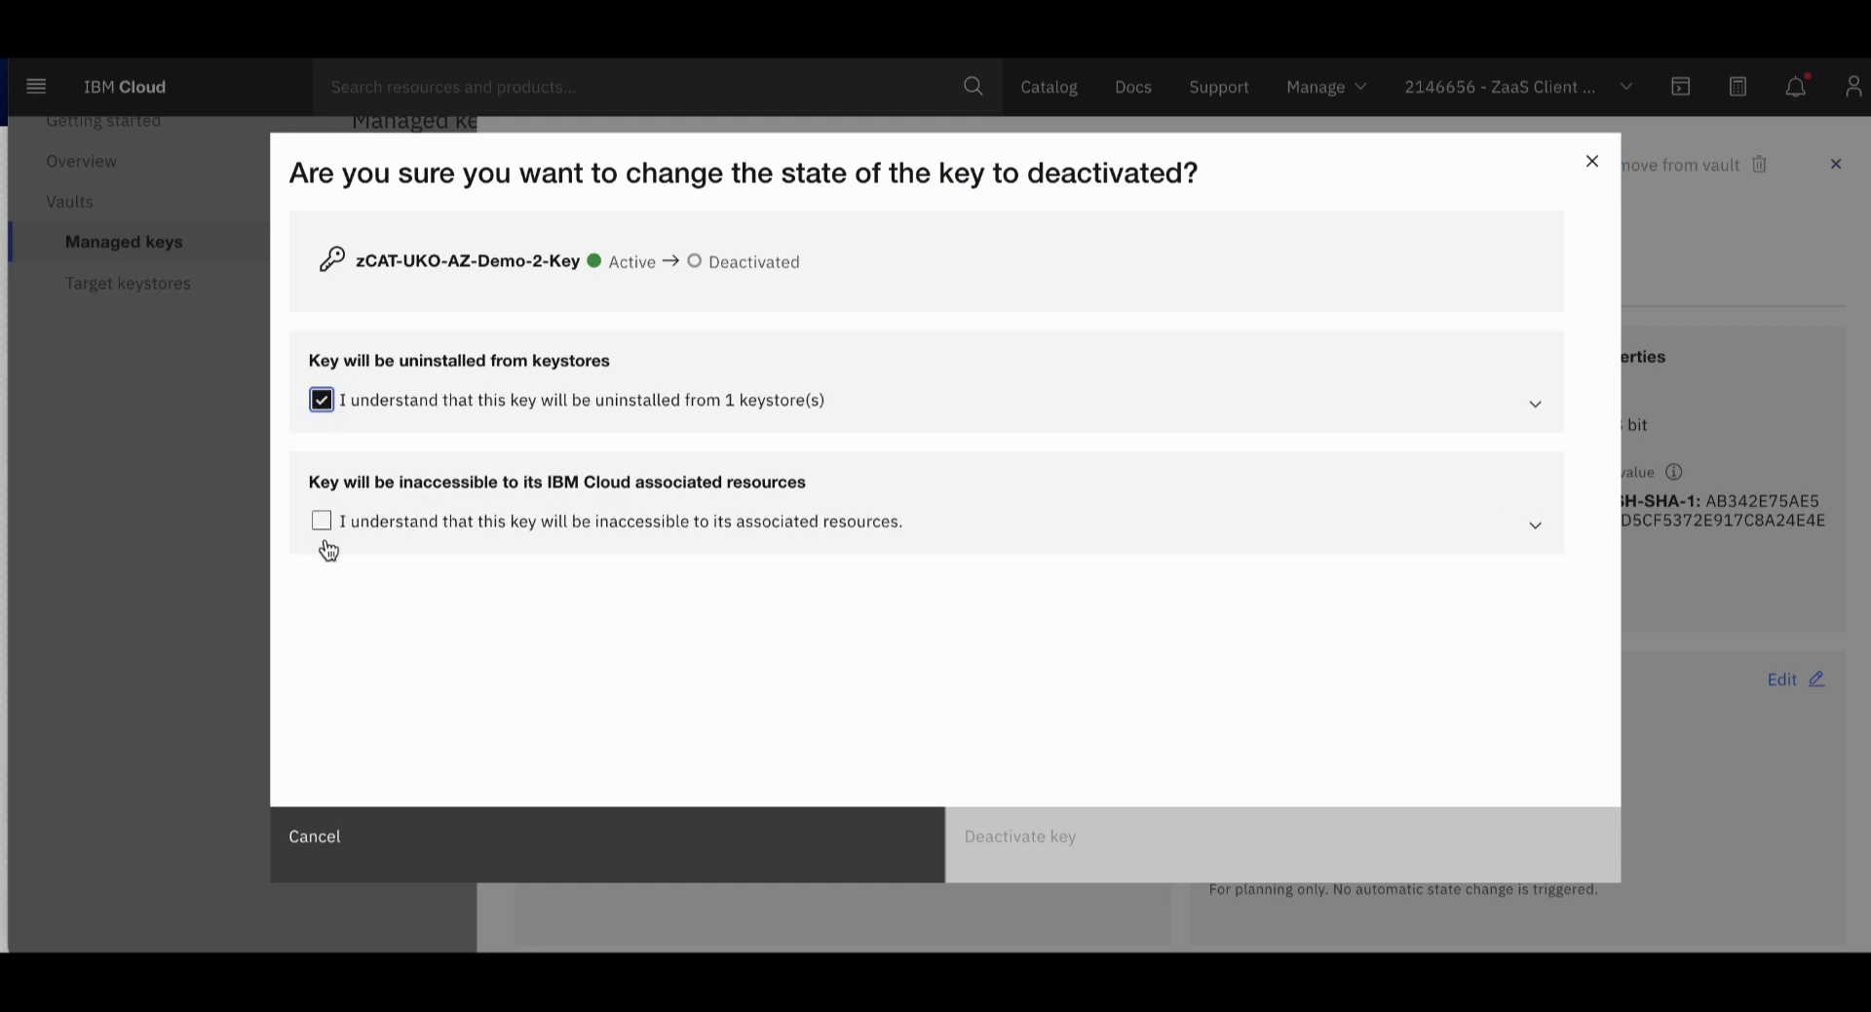
{"action": "left_click", "coordinate": [322, 520]}
{"action": "left_click", "coordinate": [1080, 835]}
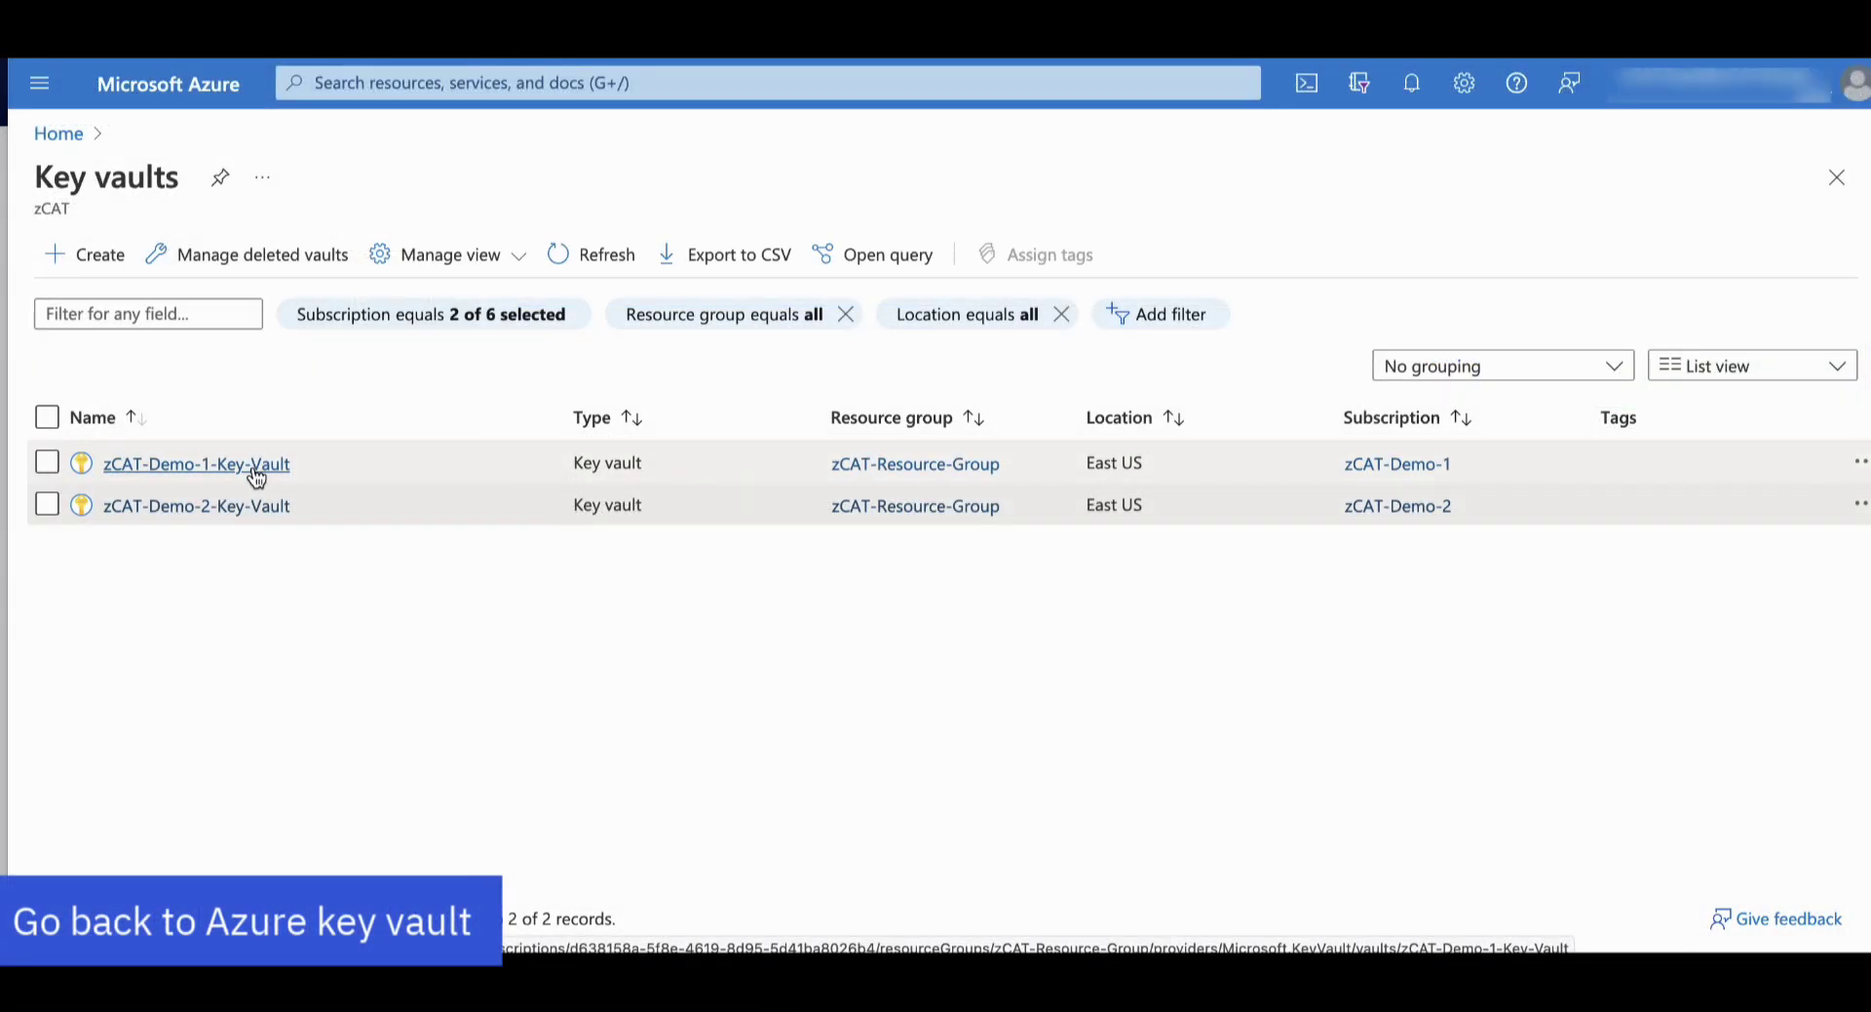
Check that zCAT-UKO-AZ-Demo-1-Key in zCAT-Demo-1-Key-Vault now shows Disabled
{"action": "left_click", "coordinate": [254, 466]}
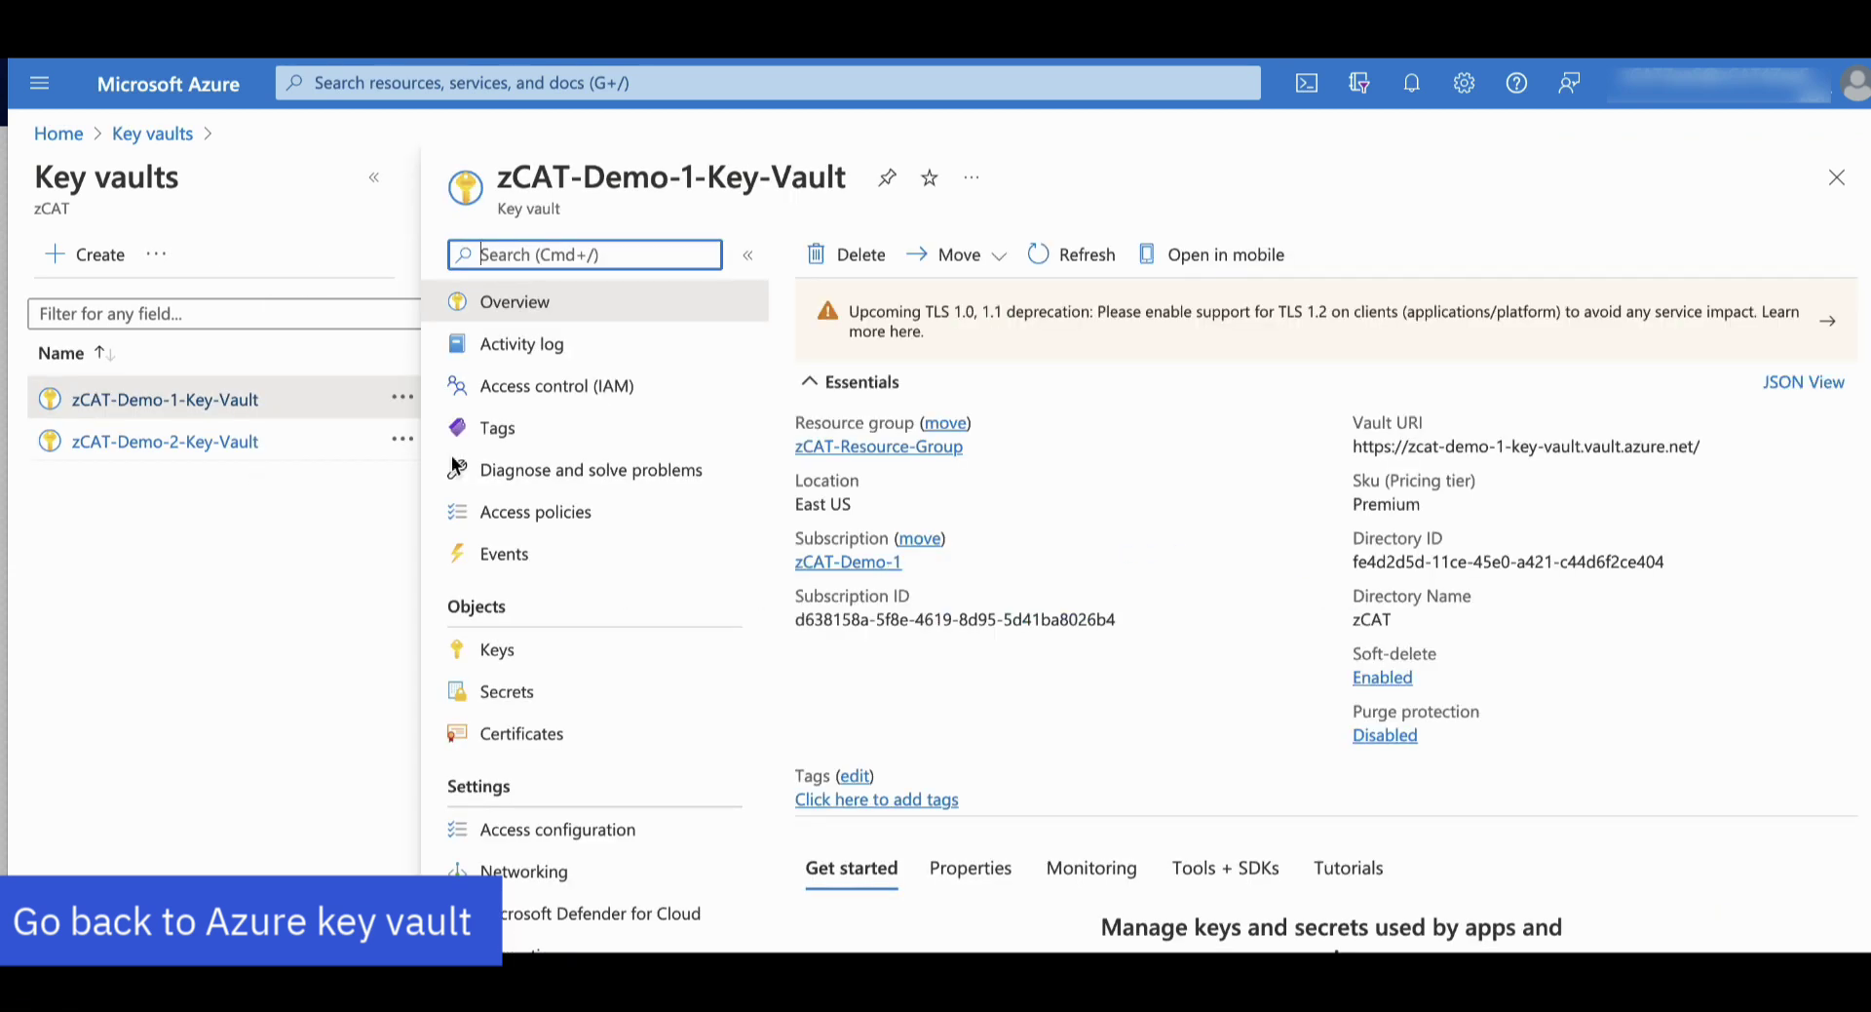
{"action": "left_click", "coordinate": [536, 667]}
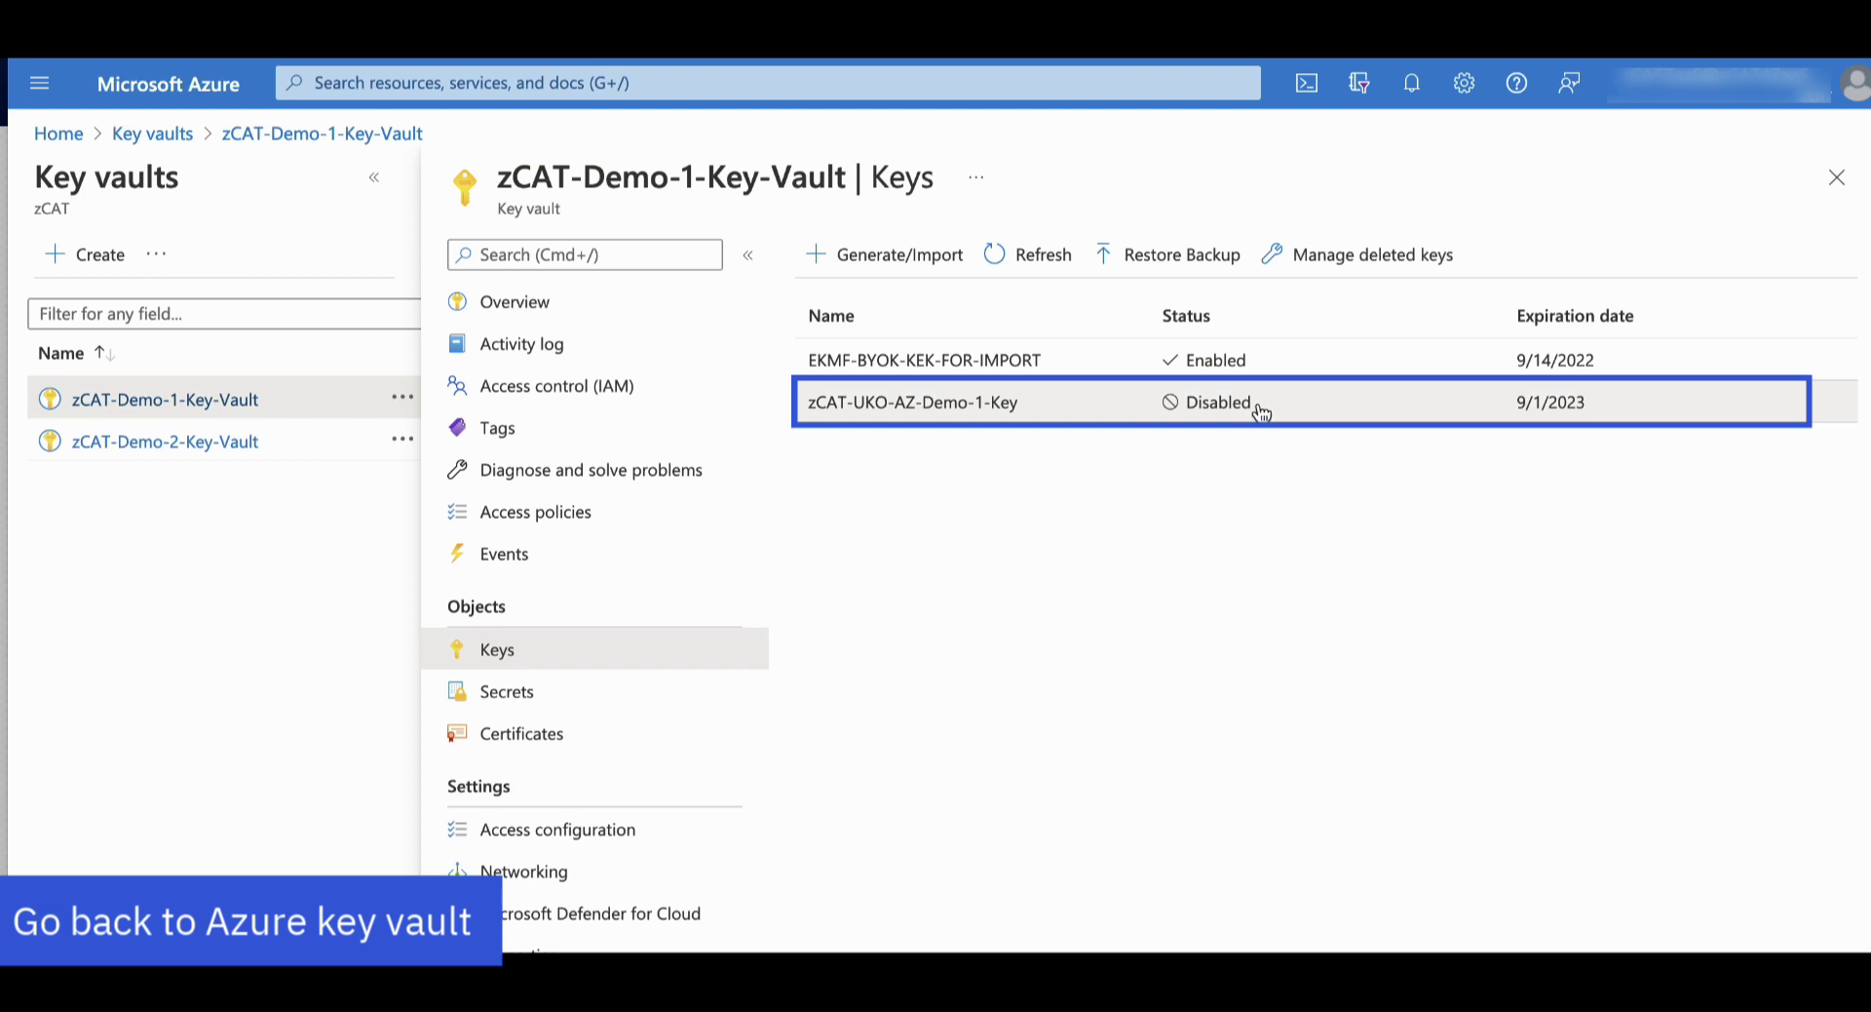
{"action": "left_click", "coordinate": [1123, 409]}
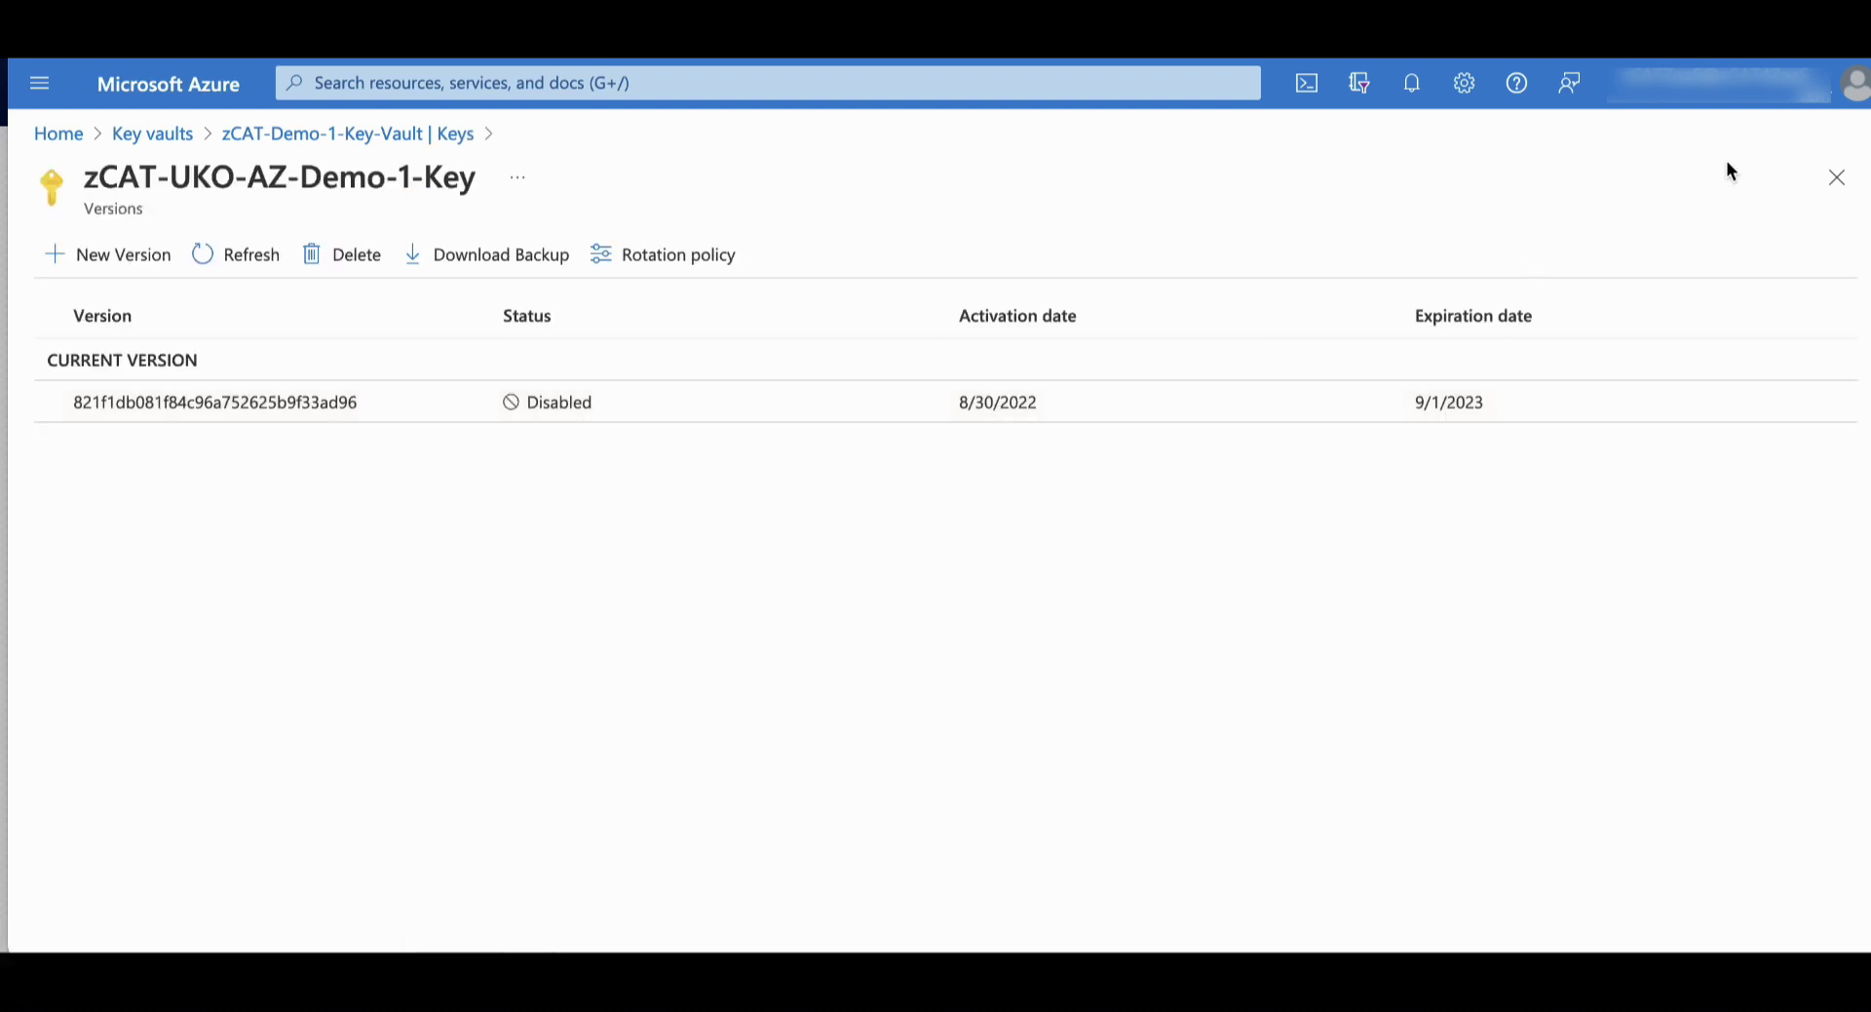
{"action": "left_click", "coordinate": [1849, 188]}
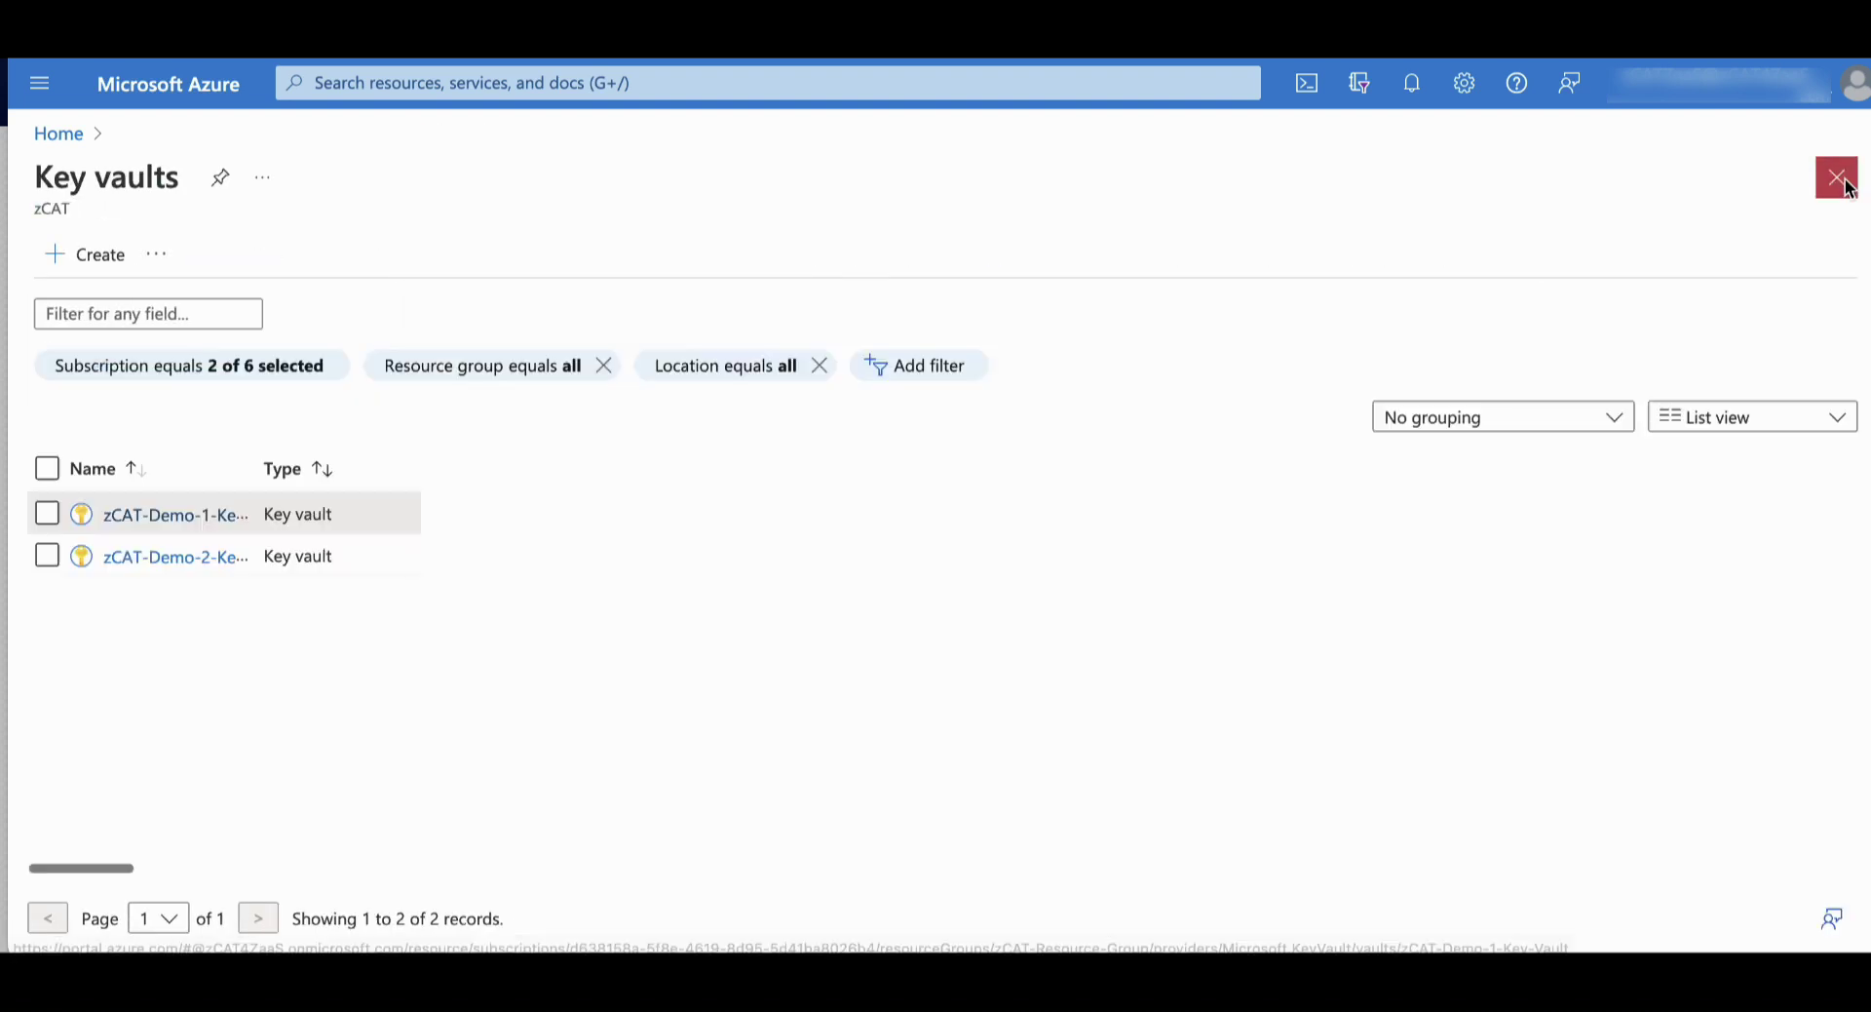
{"action": "left_click", "coordinate": [1842, 184]}
Check zCAT-UKO-AZ-Demo-2-Key in zCAT-Demo-2-Key-Vault shows Disabled, then start a PowerShell Cloud Shell
{"action": "left_click", "coordinate": [253, 520]}
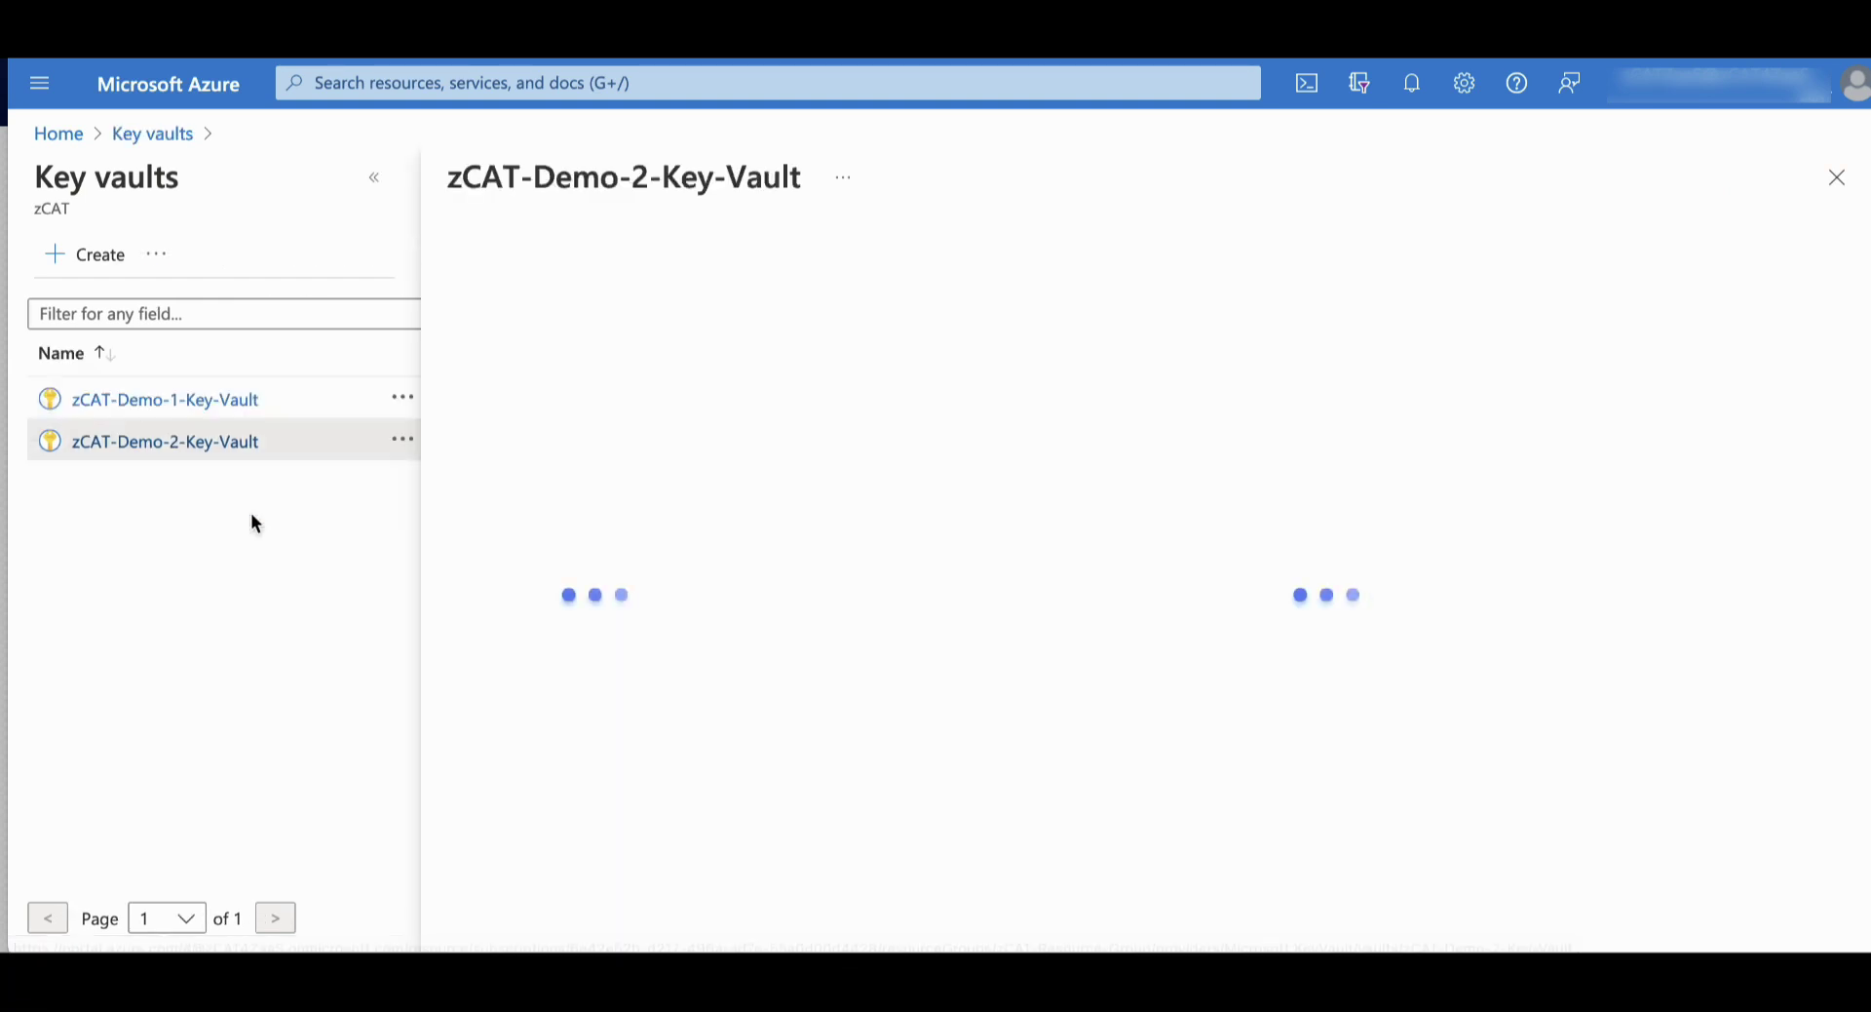
{"action": "left_click", "coordinate": [582, 660]}
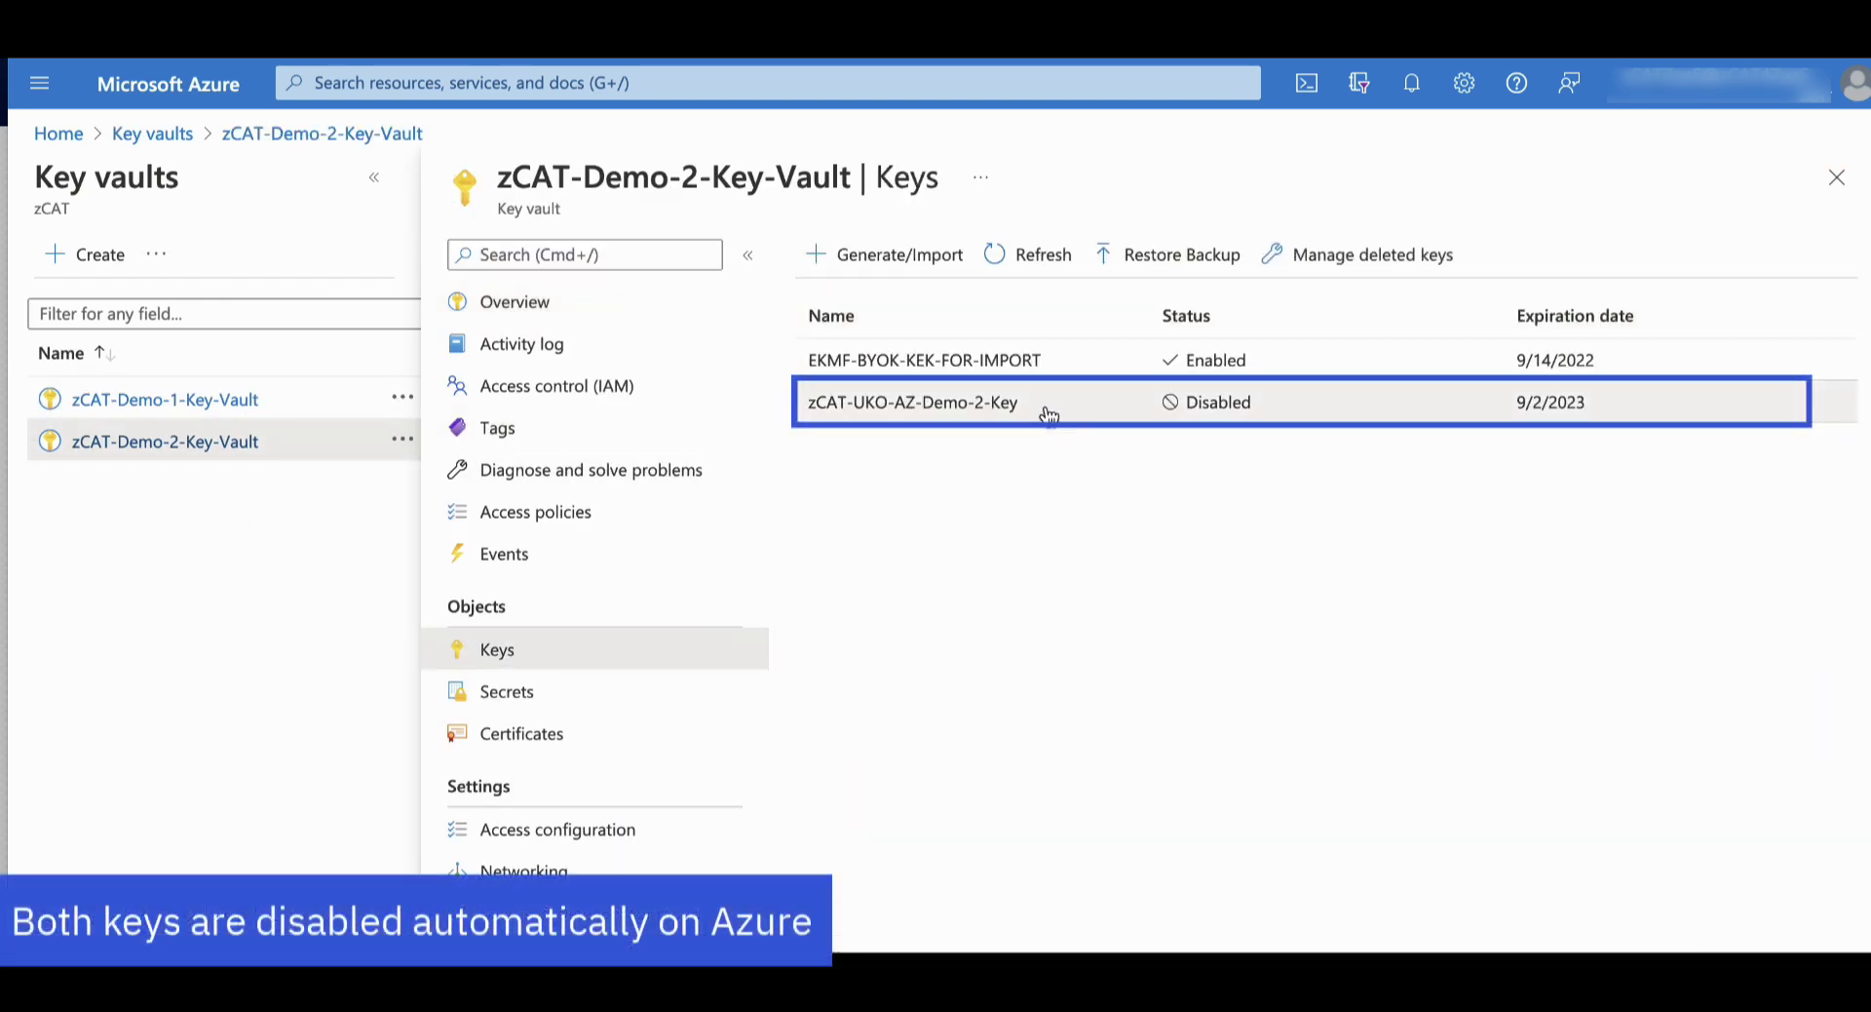
{"action": "left_click", "coordinate": [1050, 410]}
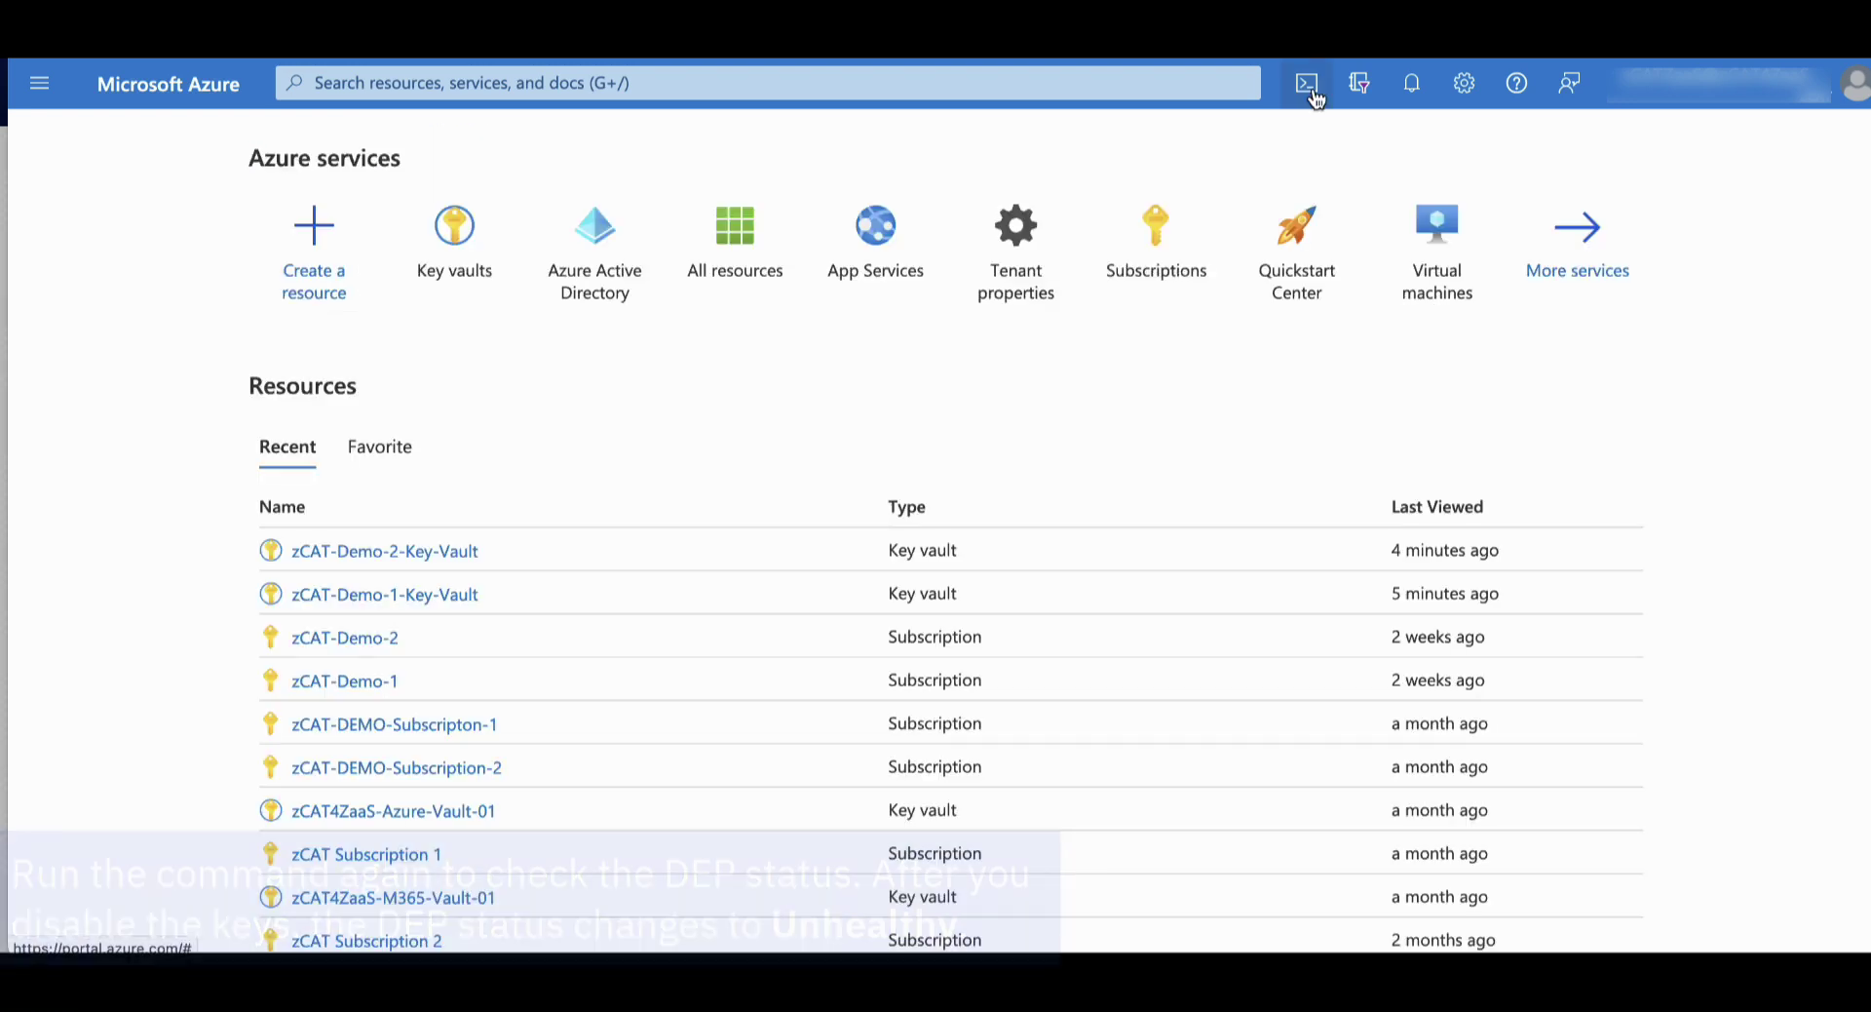
{"action": "left_click", "coordinate": [1307, 84]}
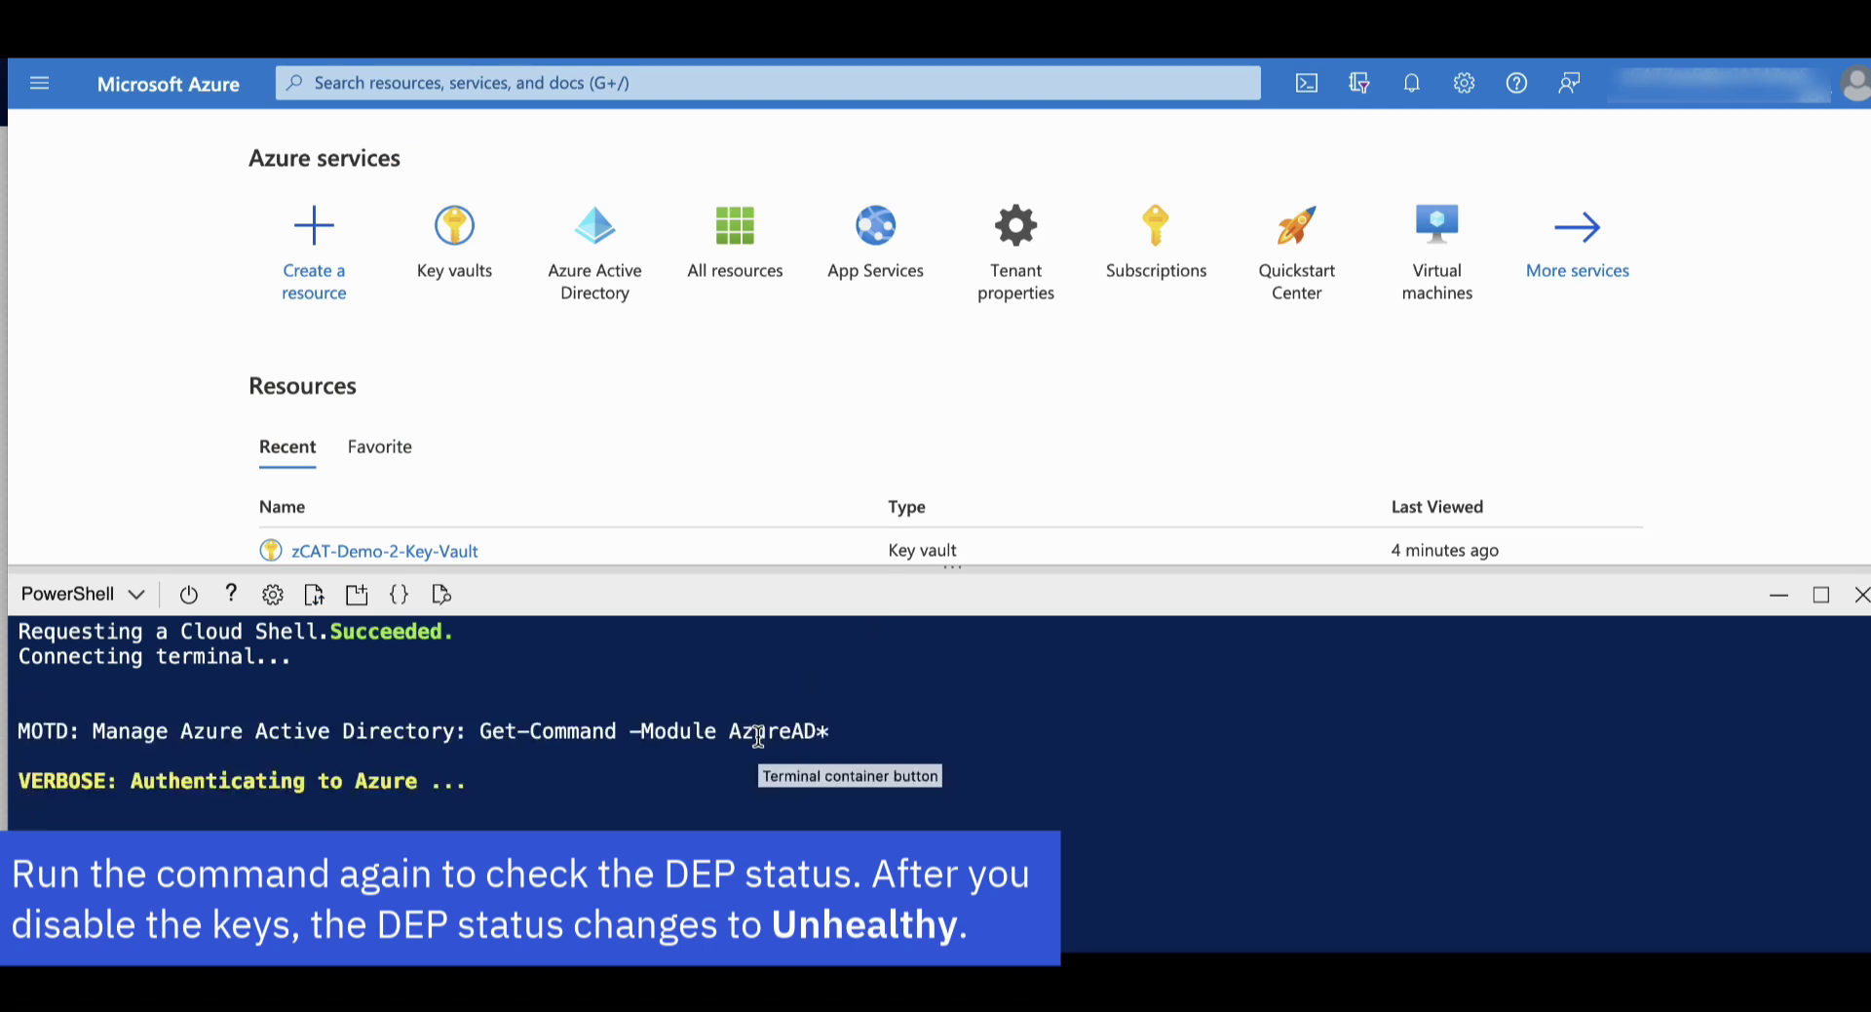
Run Connect-ExchangeOnline, then rerun Test-M365DataAtRestEncryptionPolicy for zcat4zaas-dep001, which reports Unhealthy
{"action": "key", "text": "ctrl+v"}
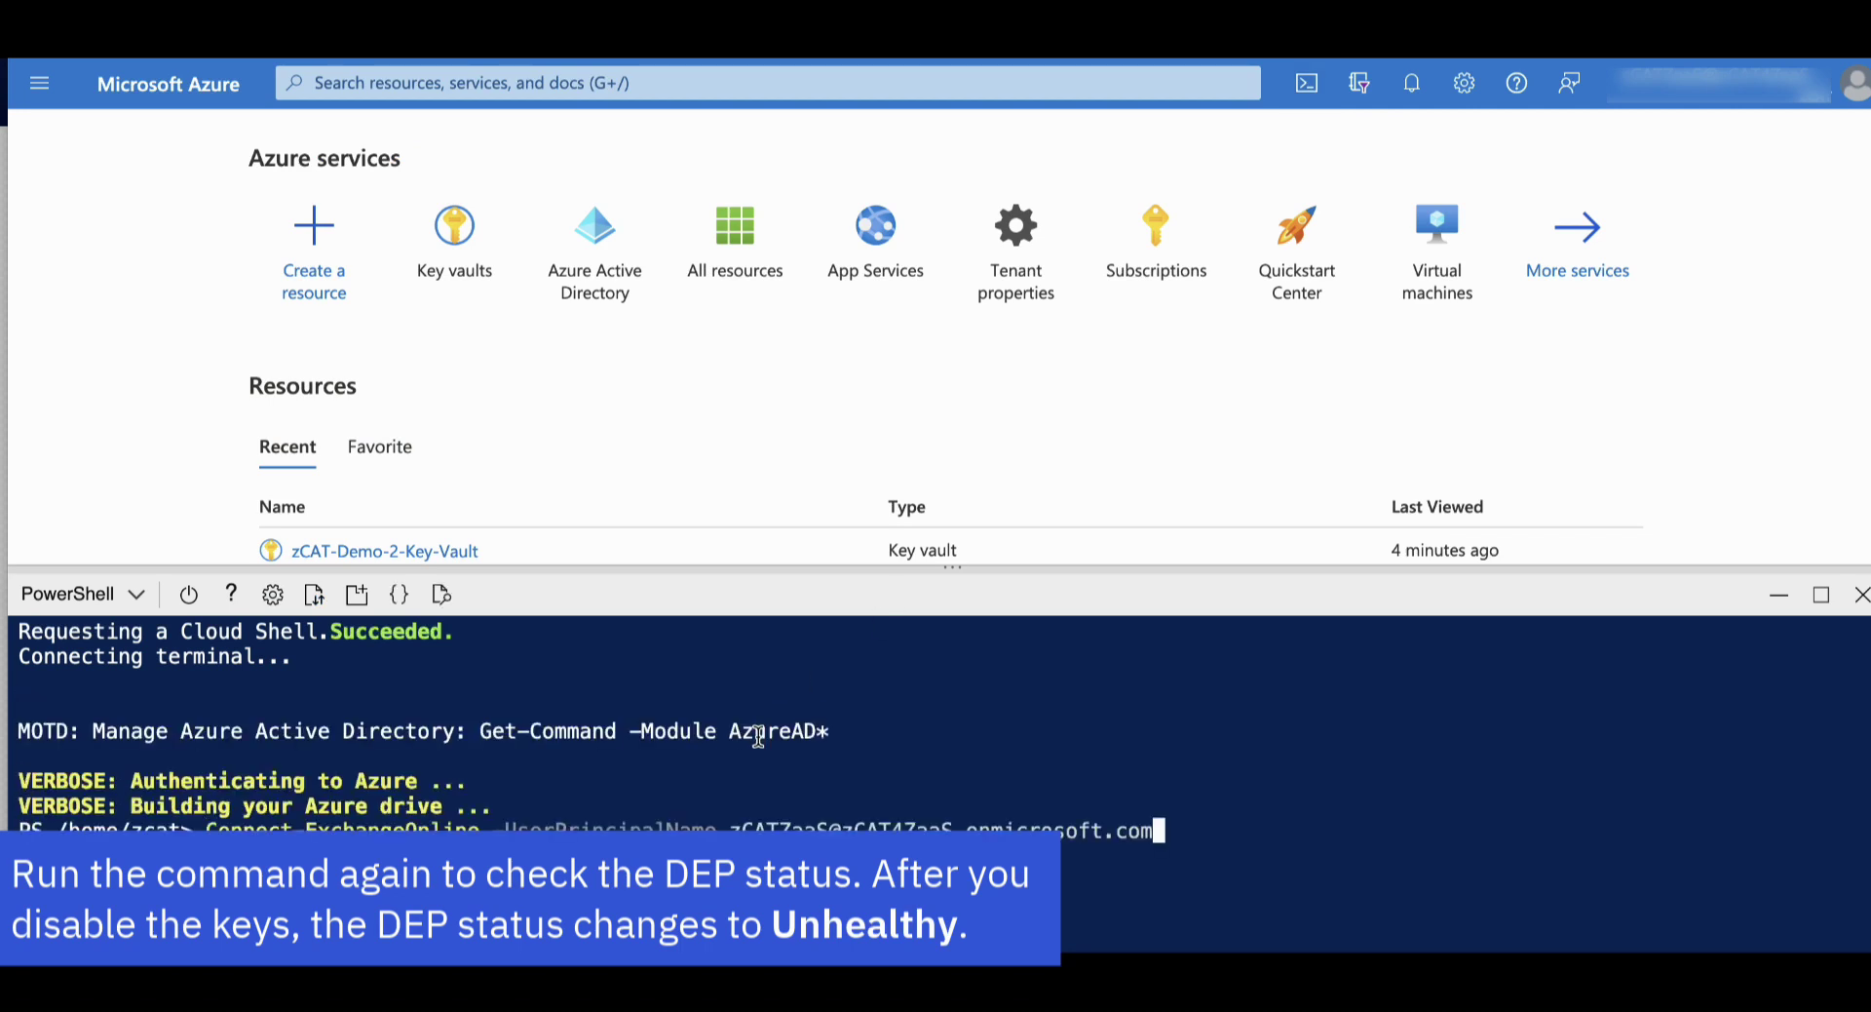
{"action": "key", "text": "Return"}
{"action": "type", "text": "Connect-ExchangeOnline"}
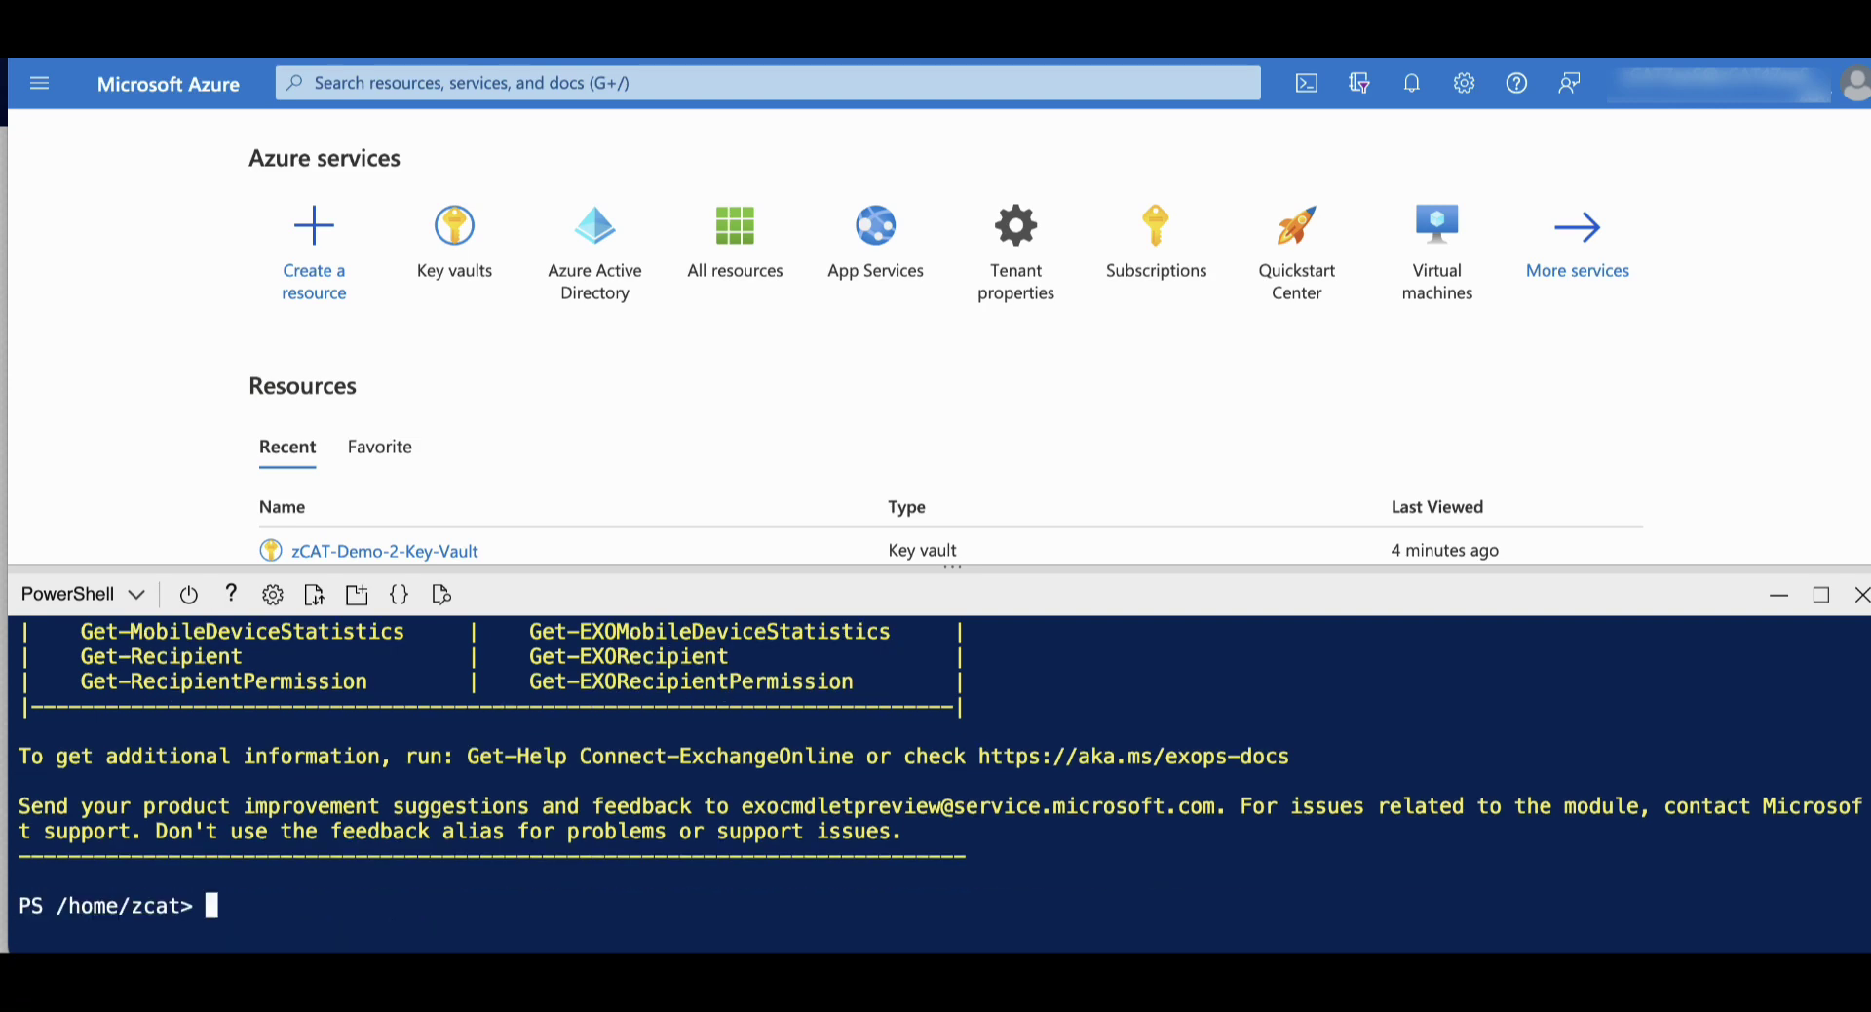
{"action": "key", "text": "Up"}
{"action": "key", "text": "Up"}
{"action": "key", "text": "Up"}
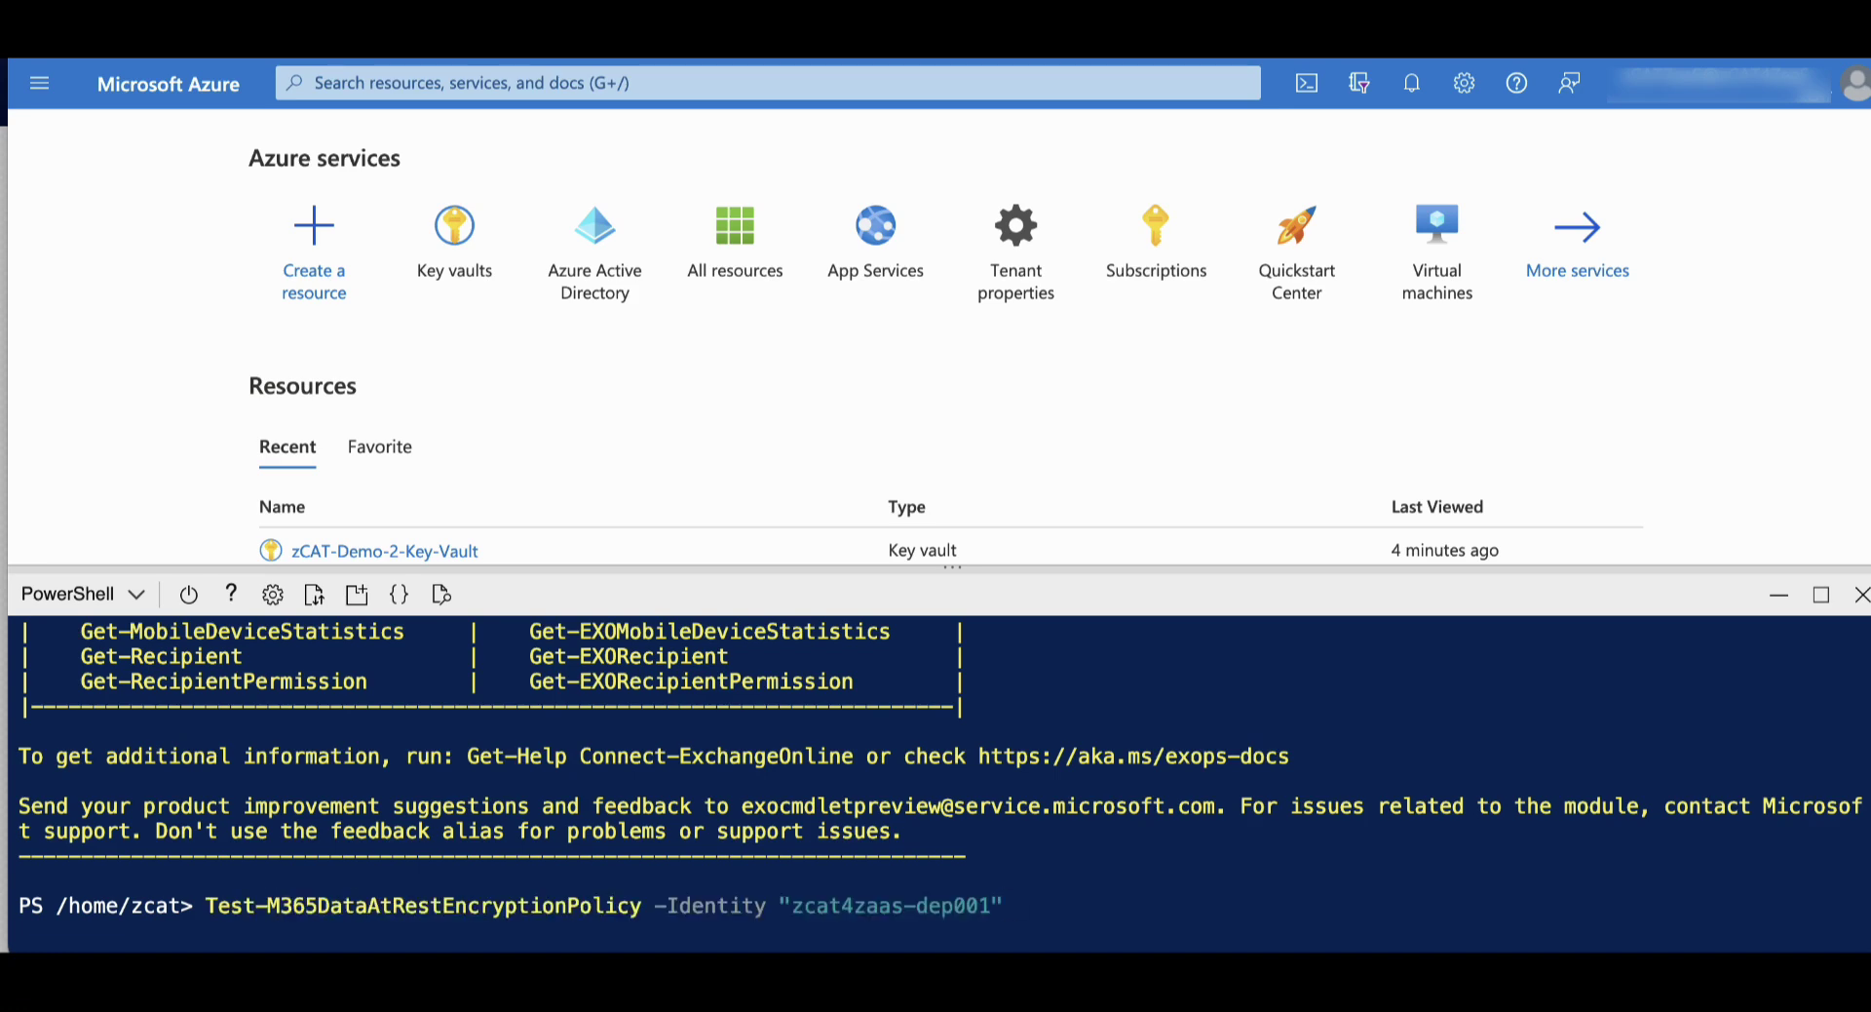
{"action": "key", "text": "Return"}
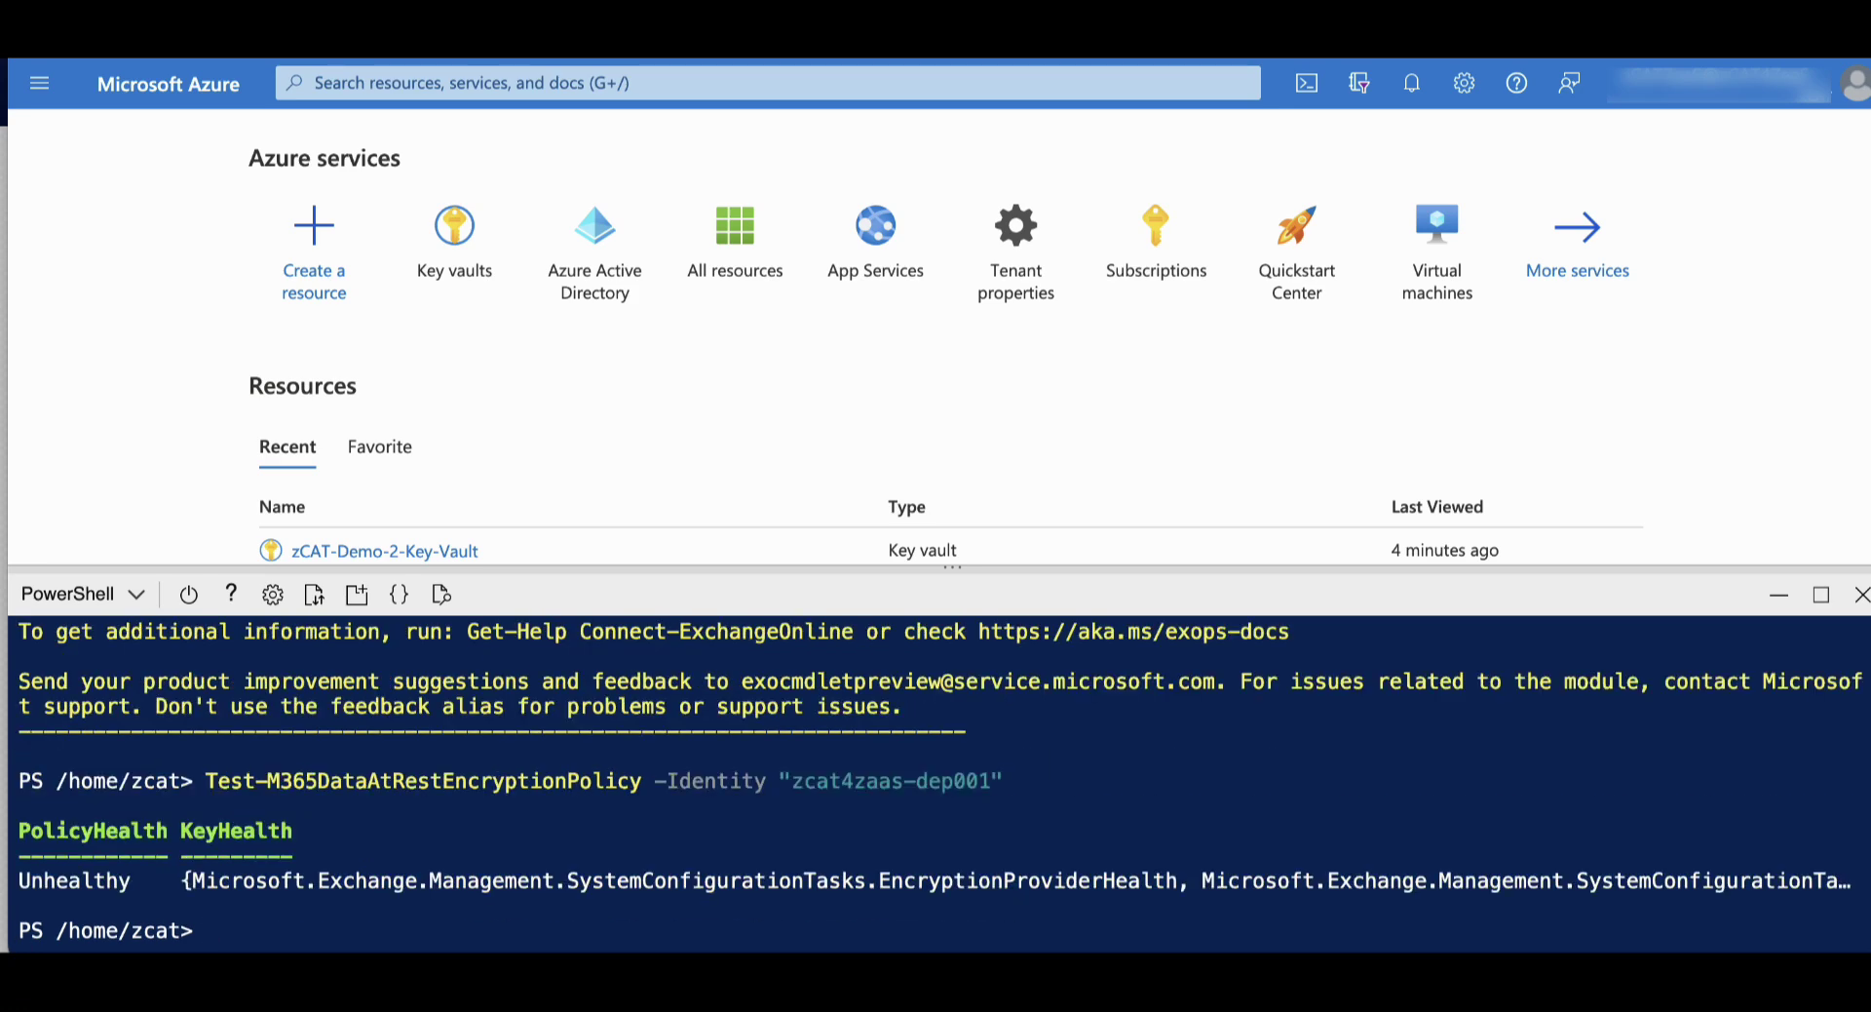